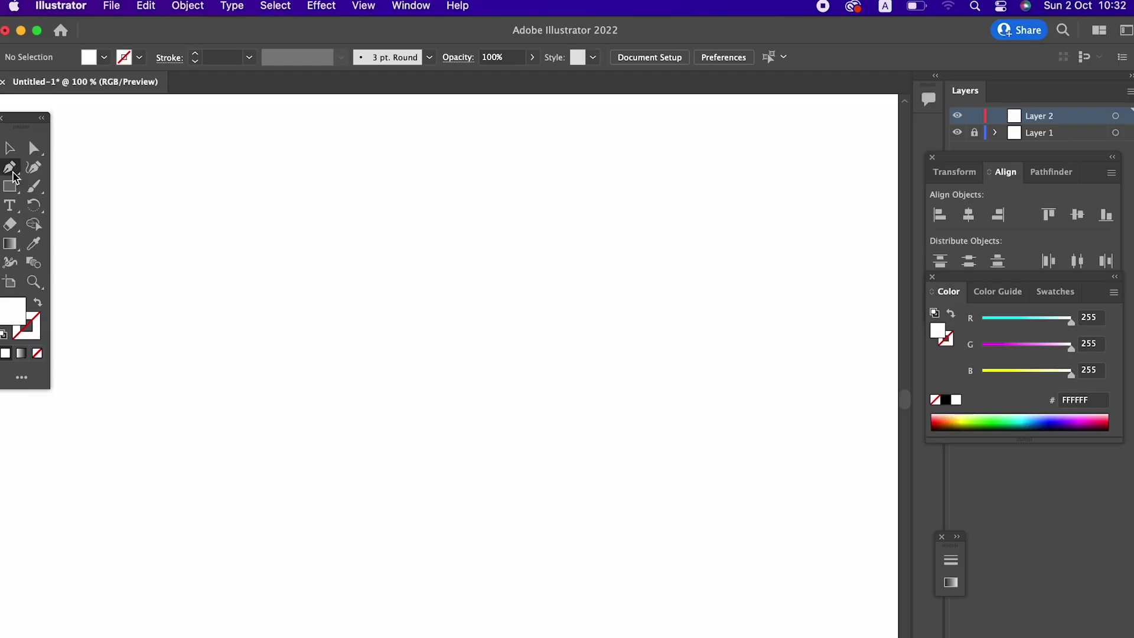
- Set the fill colour to medium purple #A434BF in the Color Picker
double_click(19, 308)
drag(251, 153, 250, 112)
click(183, 123)
drag(183, 123, 172, 122)
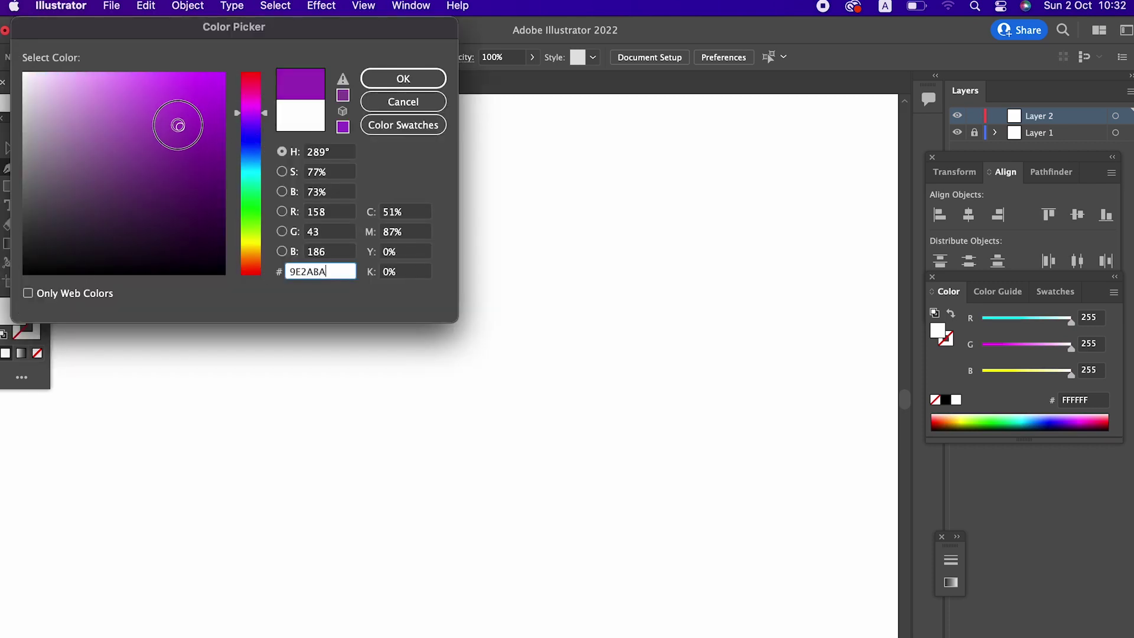
click(378, 79)
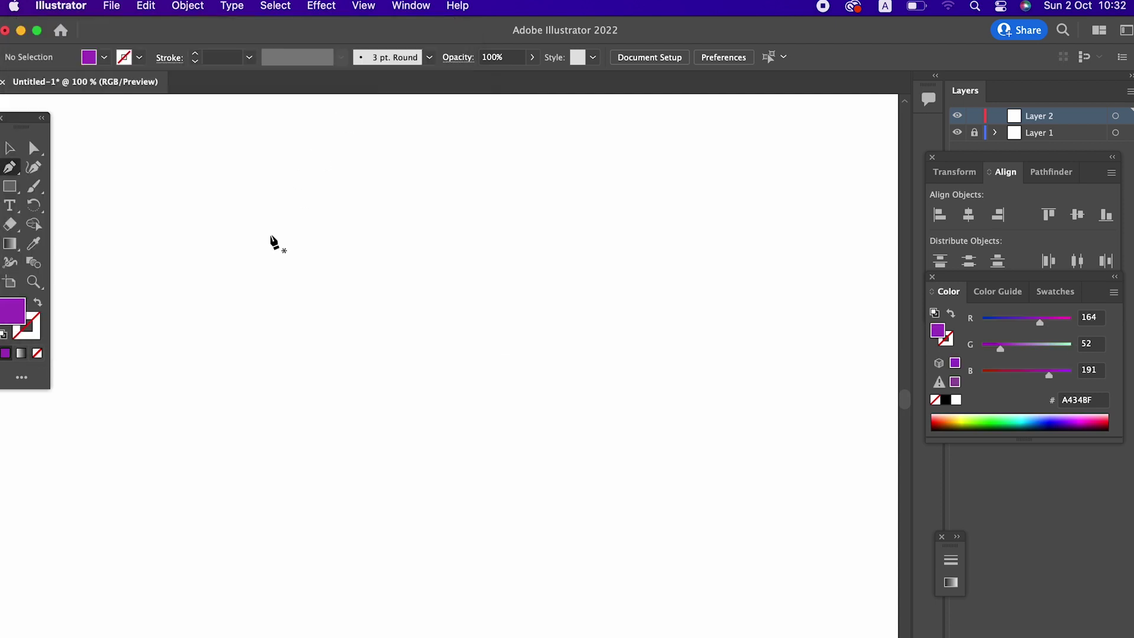
- Pen-draw a closed, curved eggplant-body outline and close it at the starting anchor
mouse_move(640, 296)
mouse_down()
mouse_move(788, 229)
mouse_move(840, 246)
mouse_up()
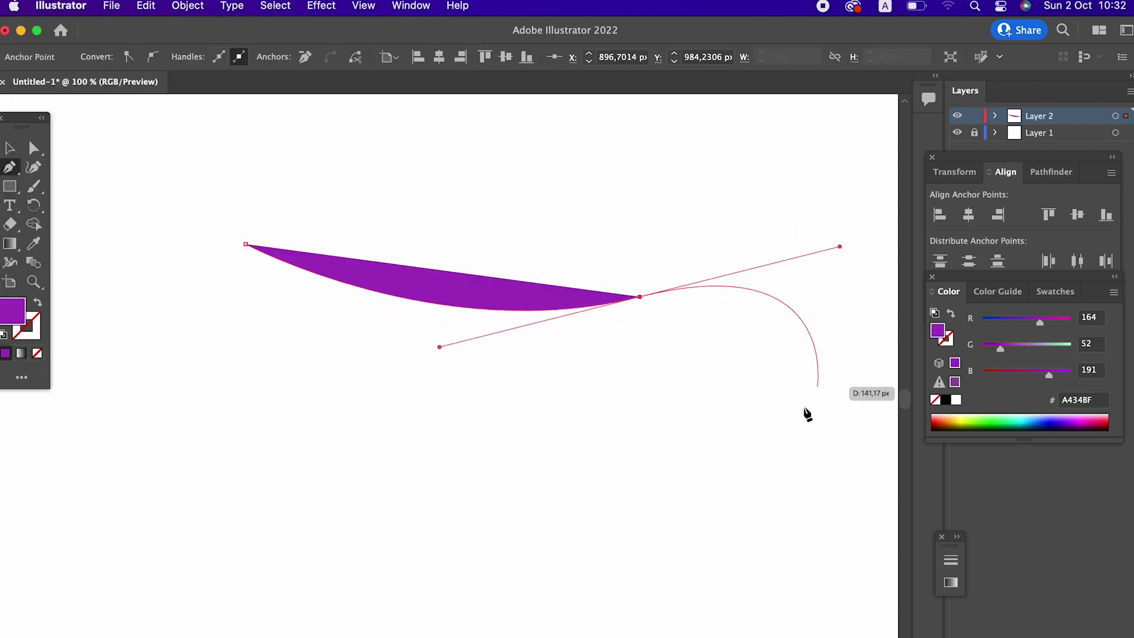
mouse_move(379, 464)
mouse_down()
mouse_move(316, 442)
mouse_move(212, 356)
mouse_up()
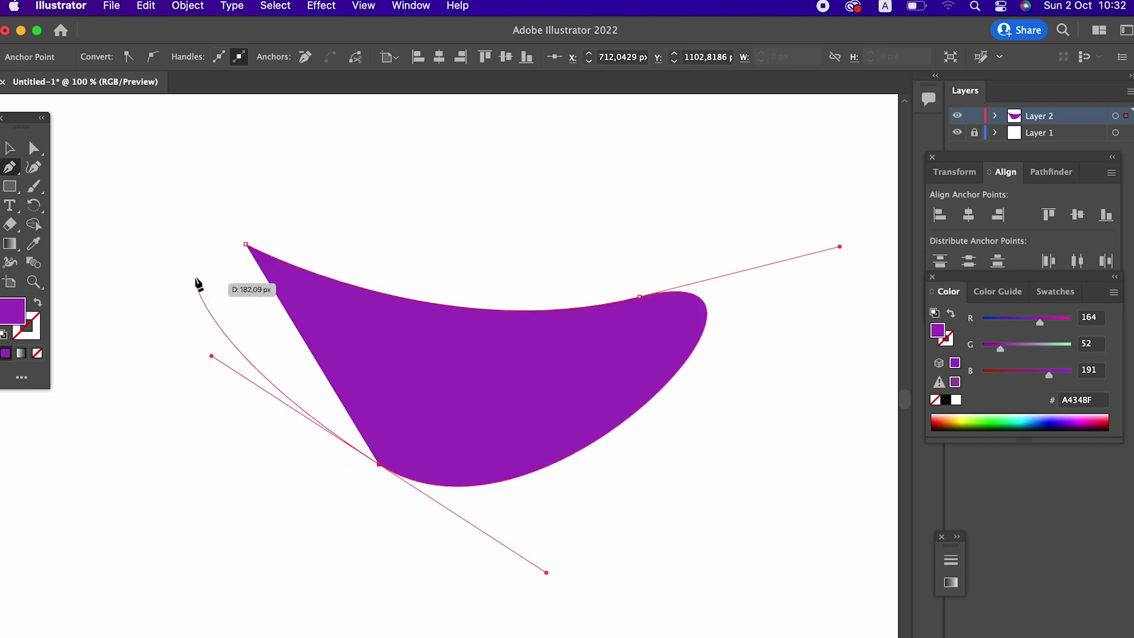
click(186, 271)
click(245, 244)
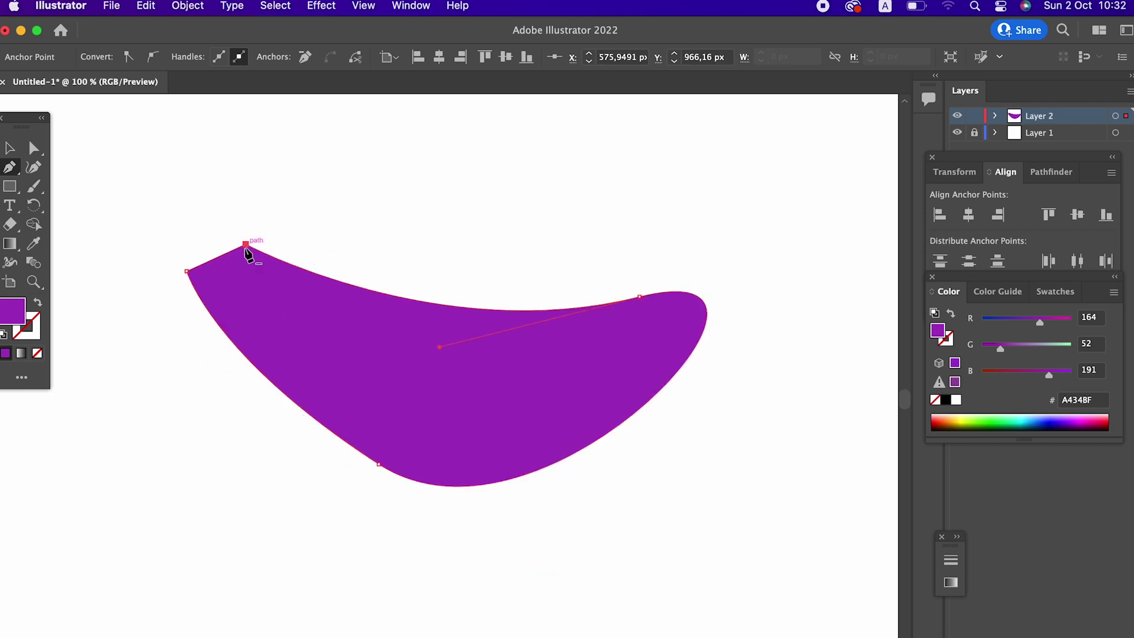
click(36, 168)
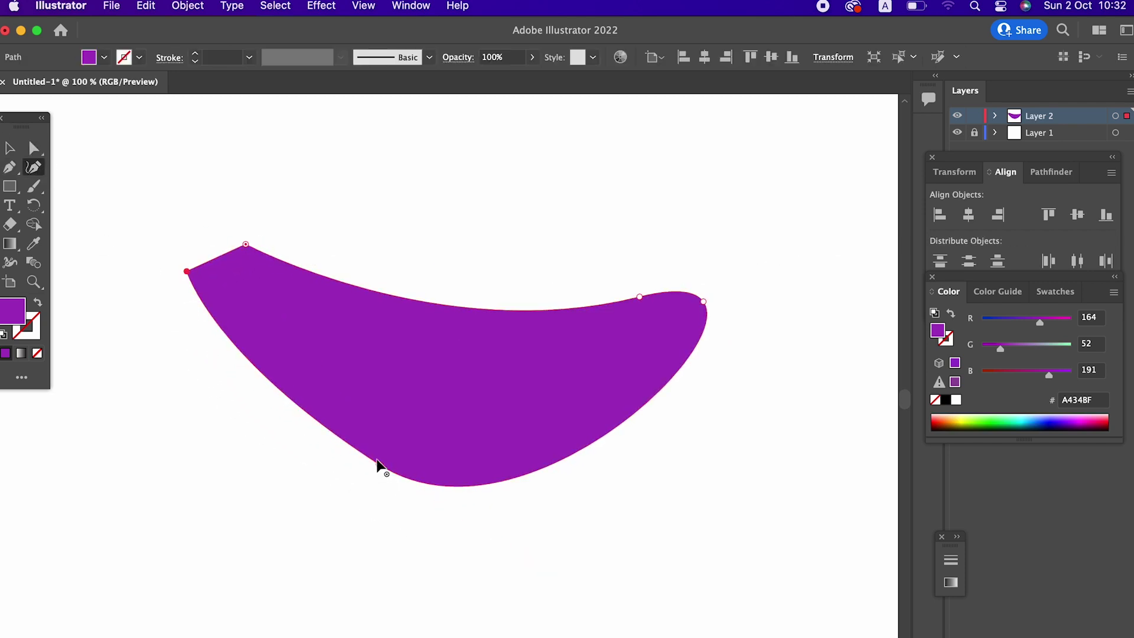
- Round the bottom edge and reshape the upper-right bulge and right end with the Curvature tool
drag(378, 464, 362, 464)
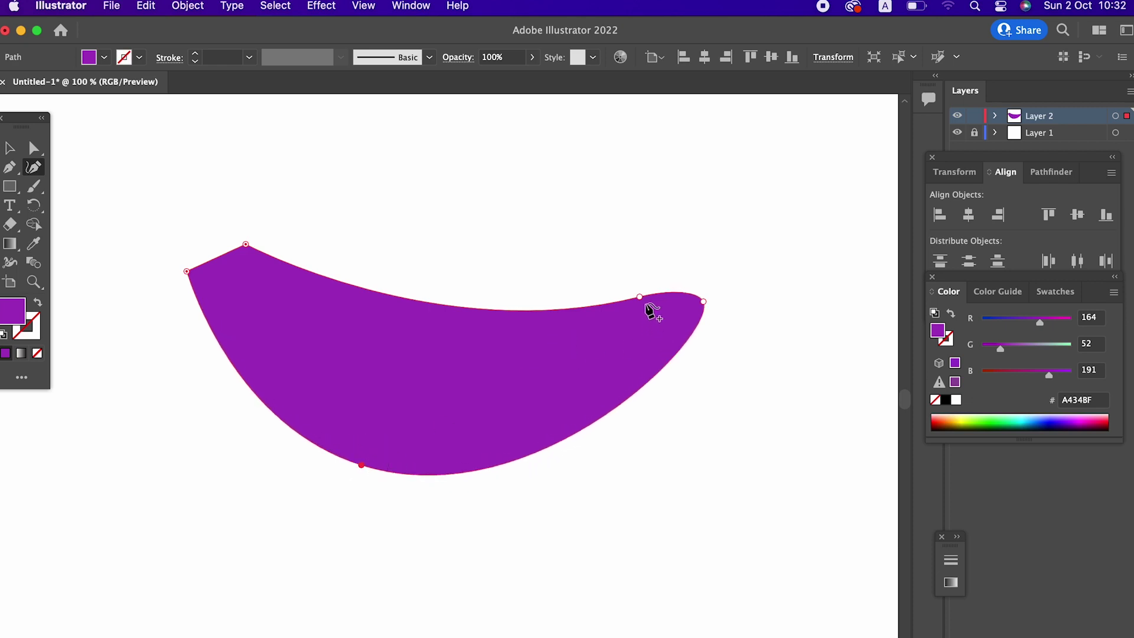
drag(642, 300, 357, 327)
drag(564, 340, 635, 255)
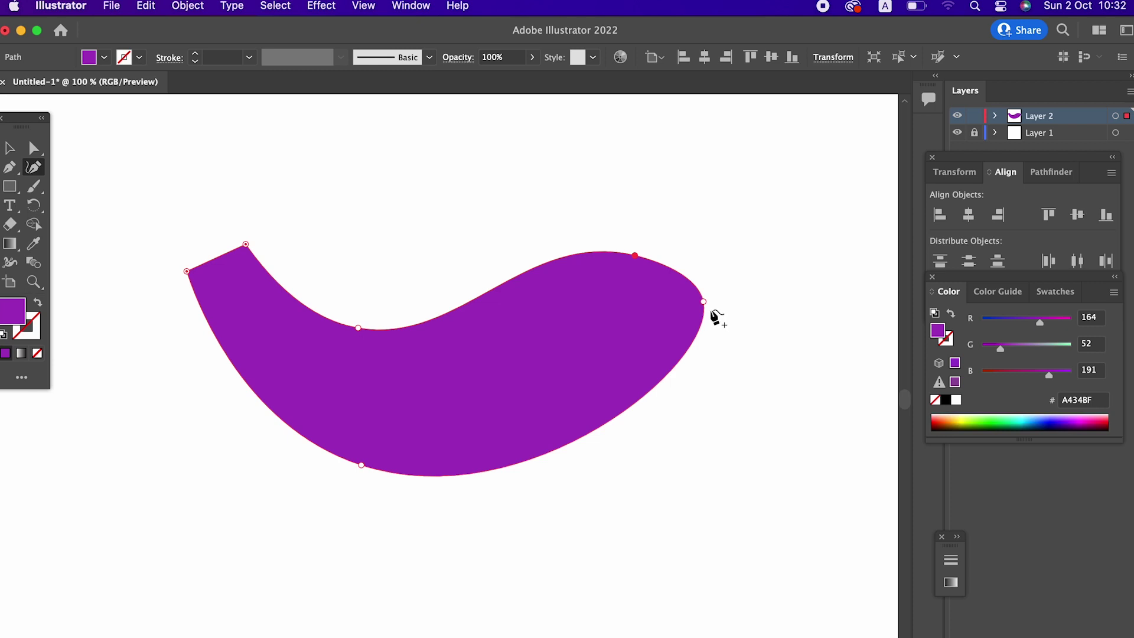
drag(703, 301, 698, 351)
drag(649, 263, 691, 284)
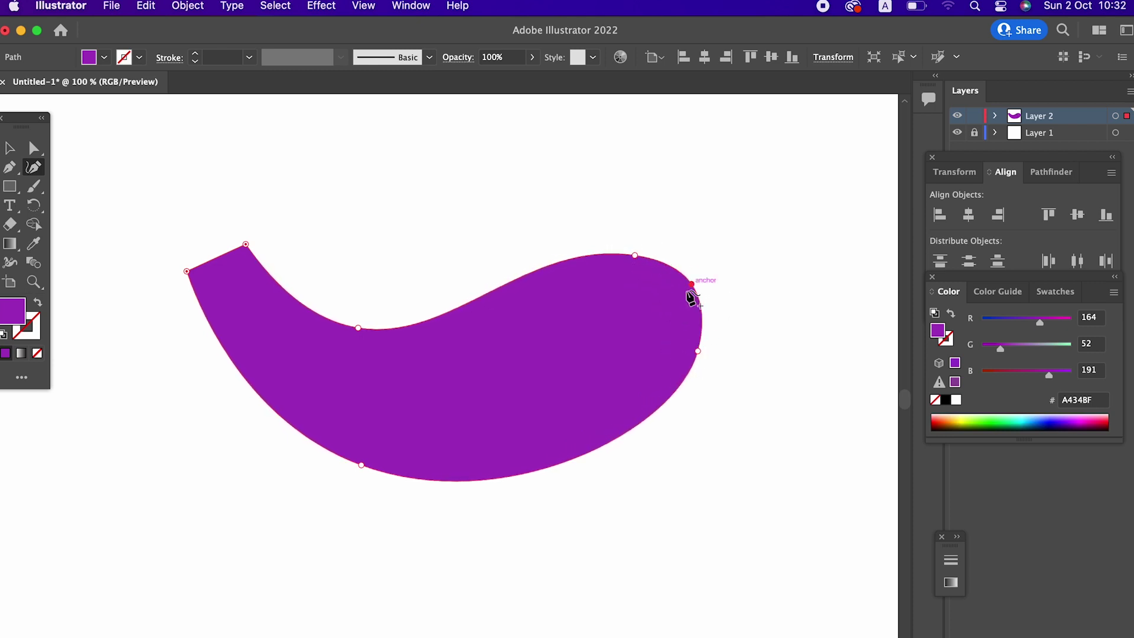
click(691, 285)
drag(636, 258, 620, 241)
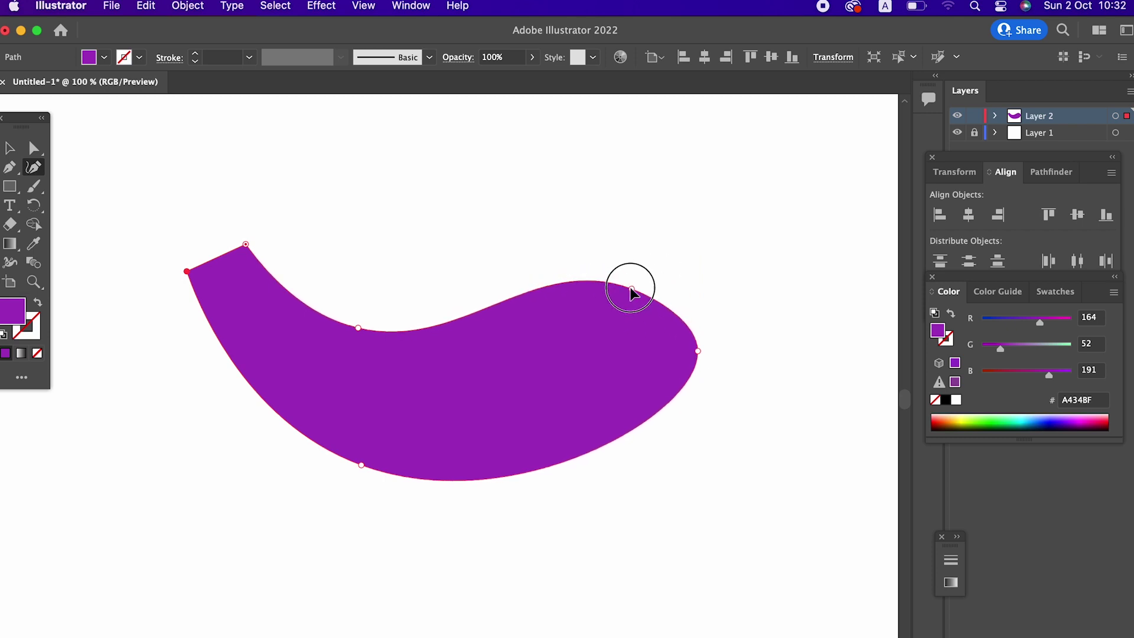
click(618, 241)
- Narrow the left neck, raise the top curve and pull in the right bulge
drag(189, 270, 171, 305)
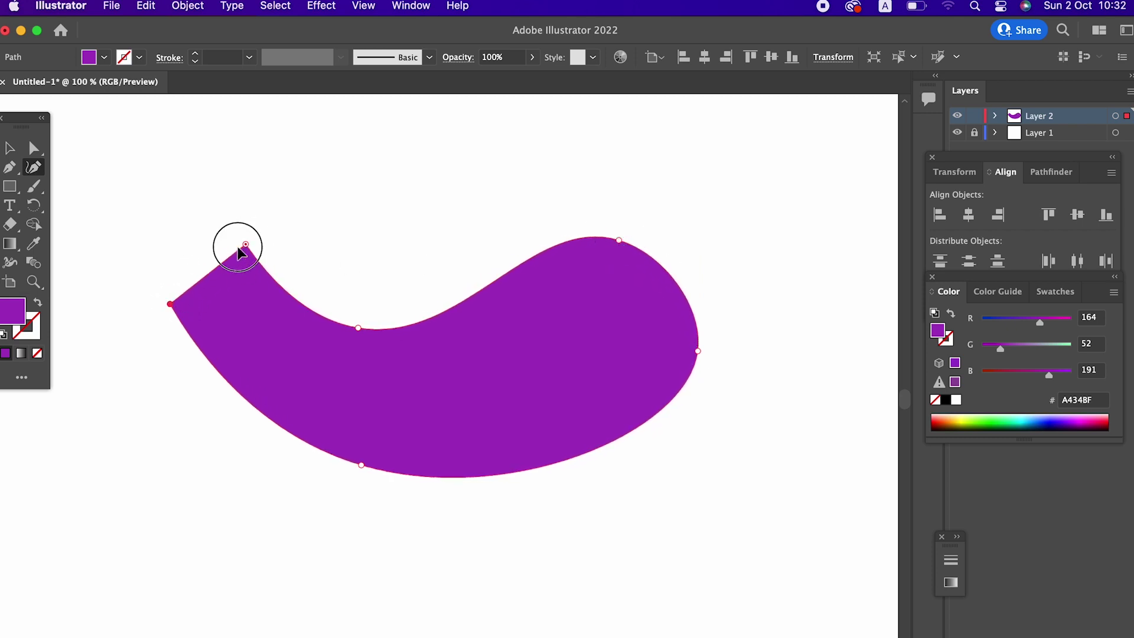
drag(246, 244, 203, 270)
drag(359, 328, 377, 302)
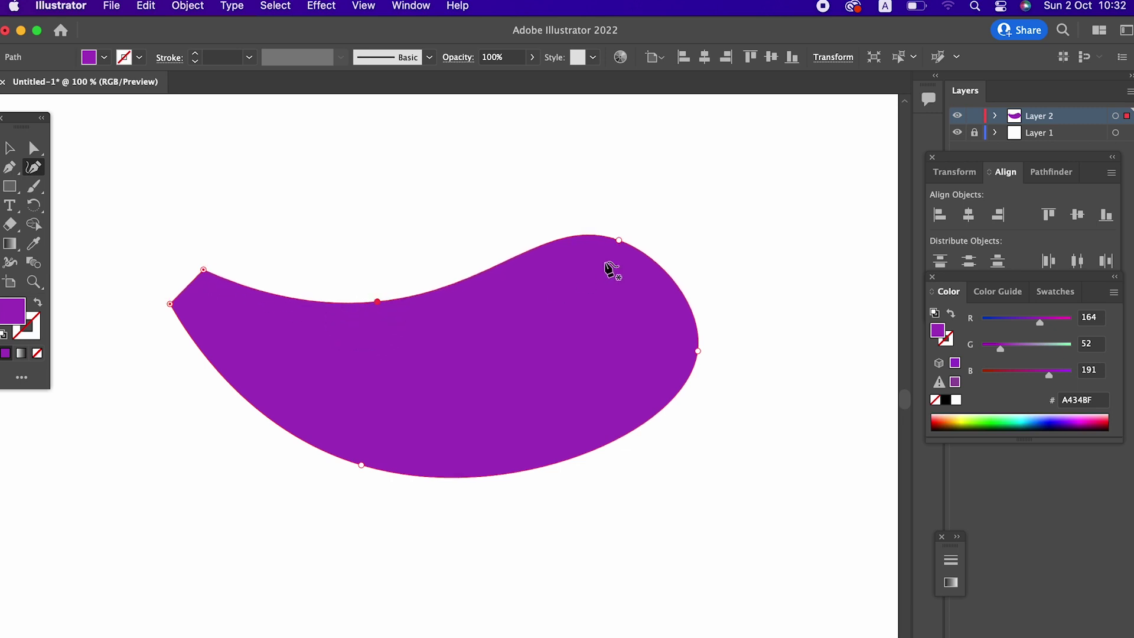
drag(619, 241, 565, 270)
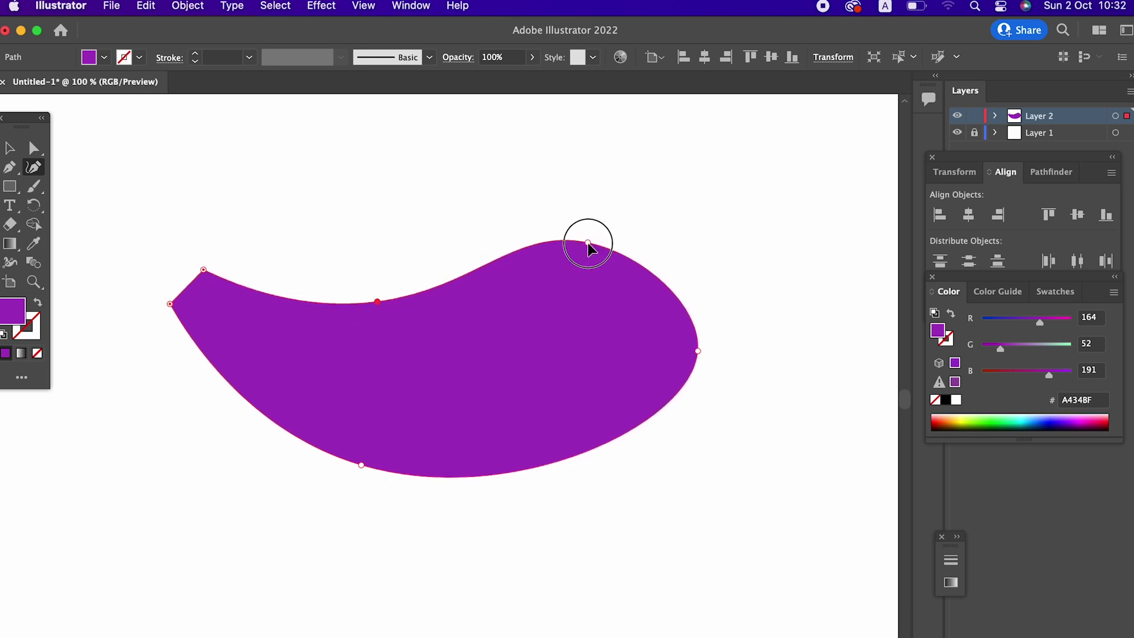
drag(643, 286, 660, 290)
drag(581, 268, 549, 257)
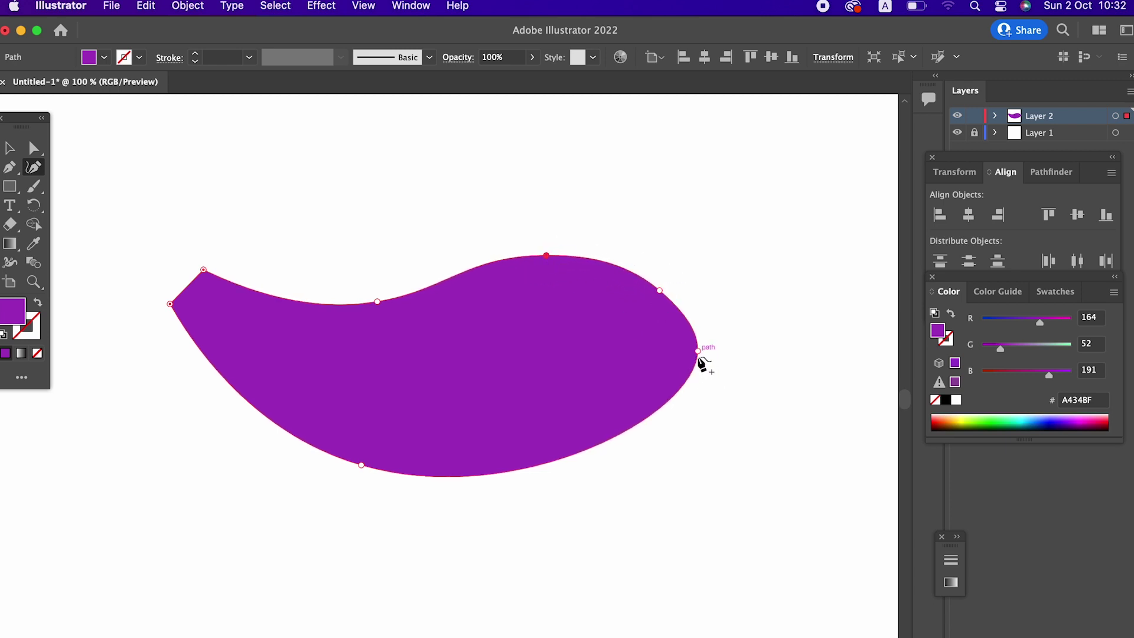
drag(698, 352, 683, 376)
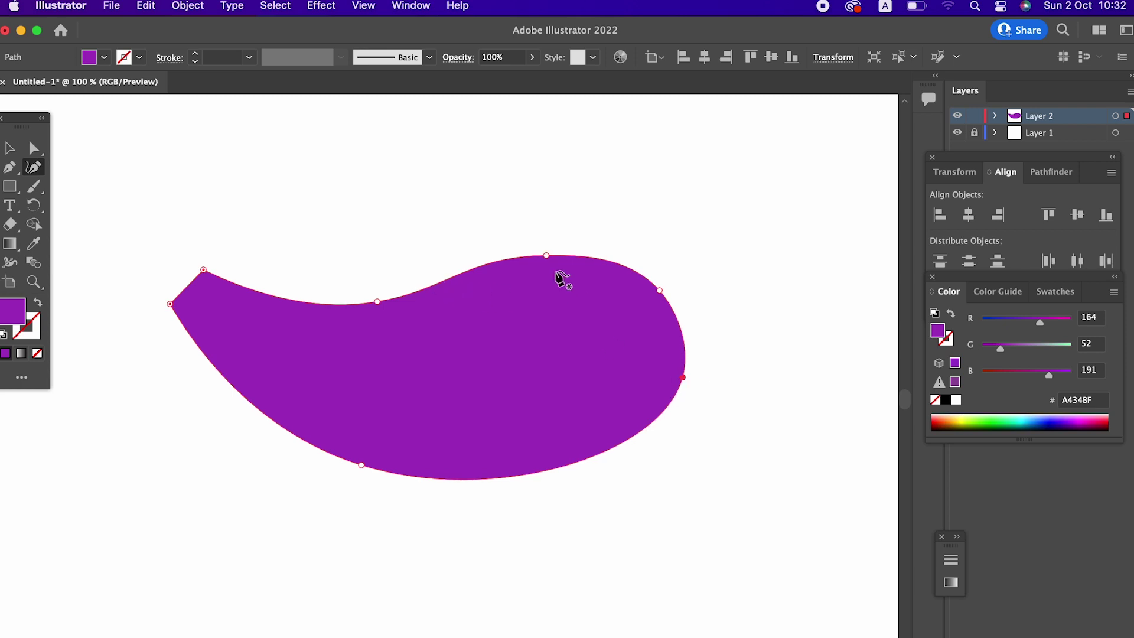
drag(546, 256, 560, 256)
- Fine-tune the left corner, top curve and right end of the body outline
drag(382, 303, 379, 304)
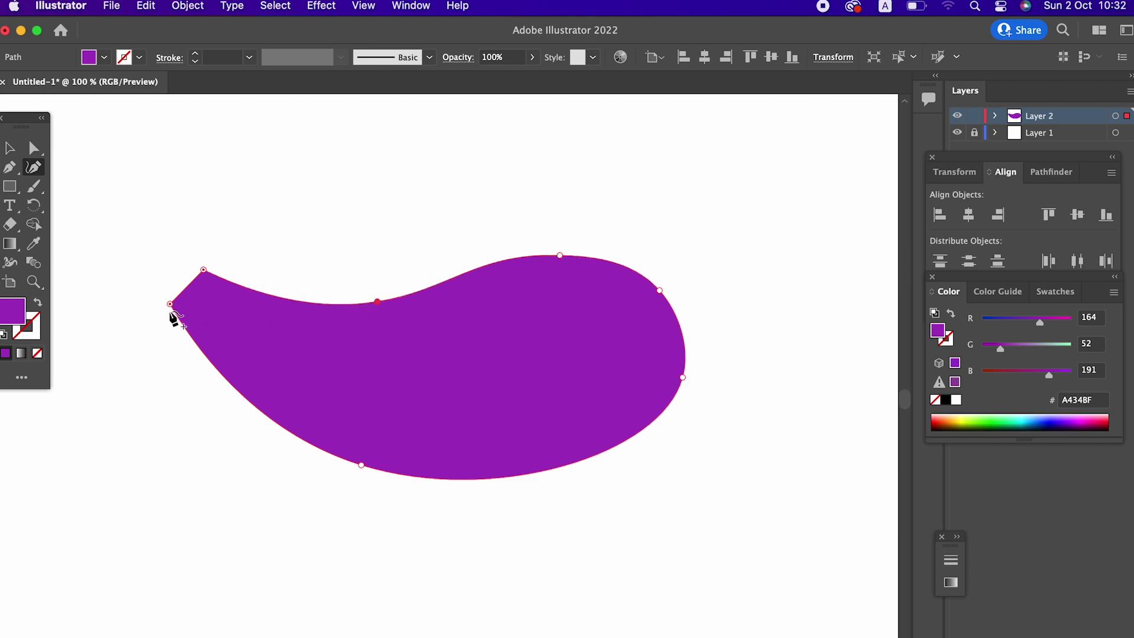
drag(170, 305, 166, 314)
drag(204, 270, 212, 258)
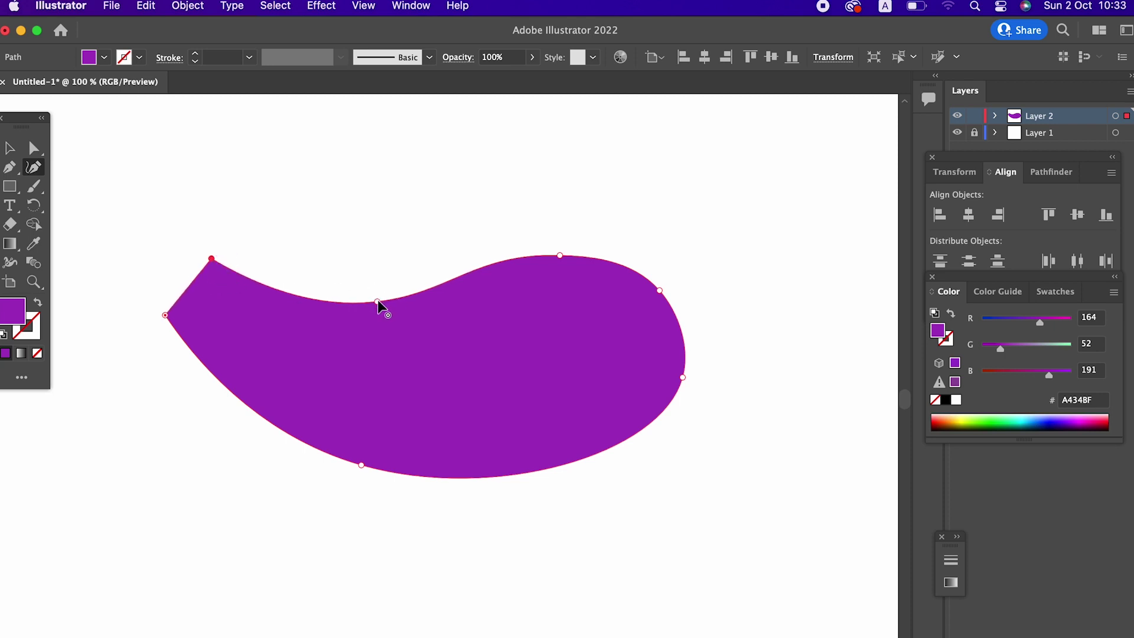
drag(378, 302, 377, 290)
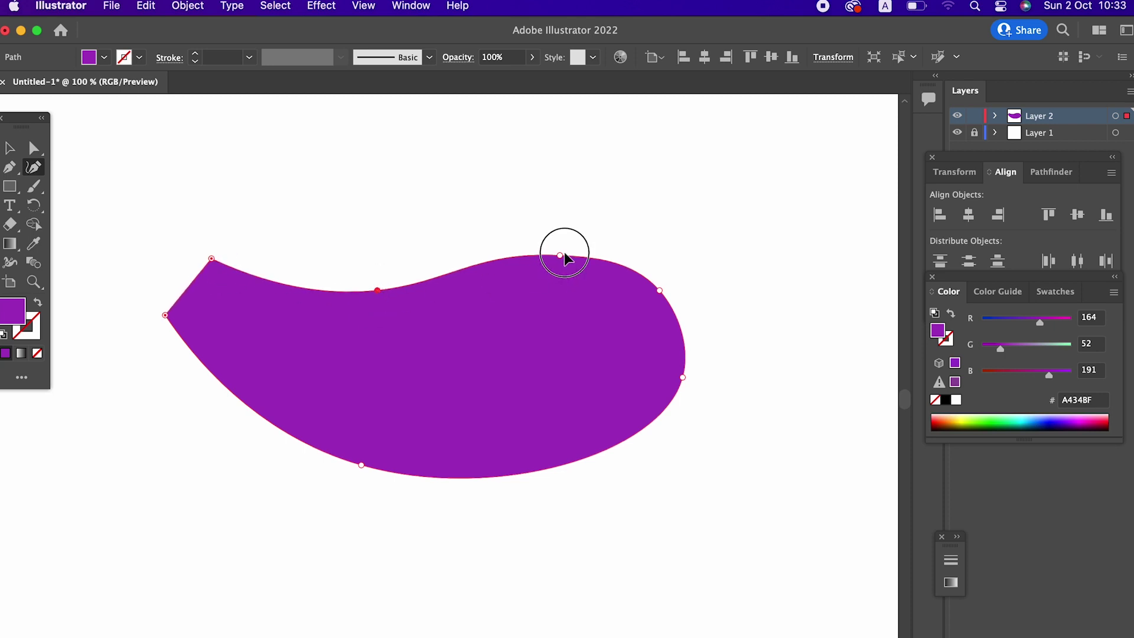
drag(561, 255, 537, 248)
click(566, 250)
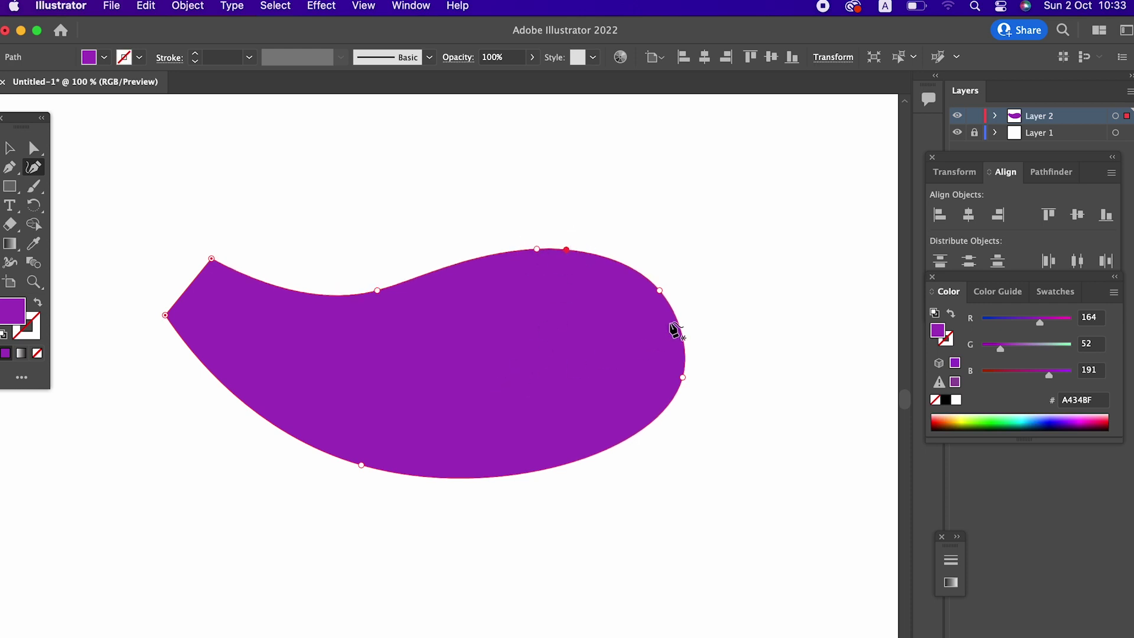
drag(679, 382, 671, 390)
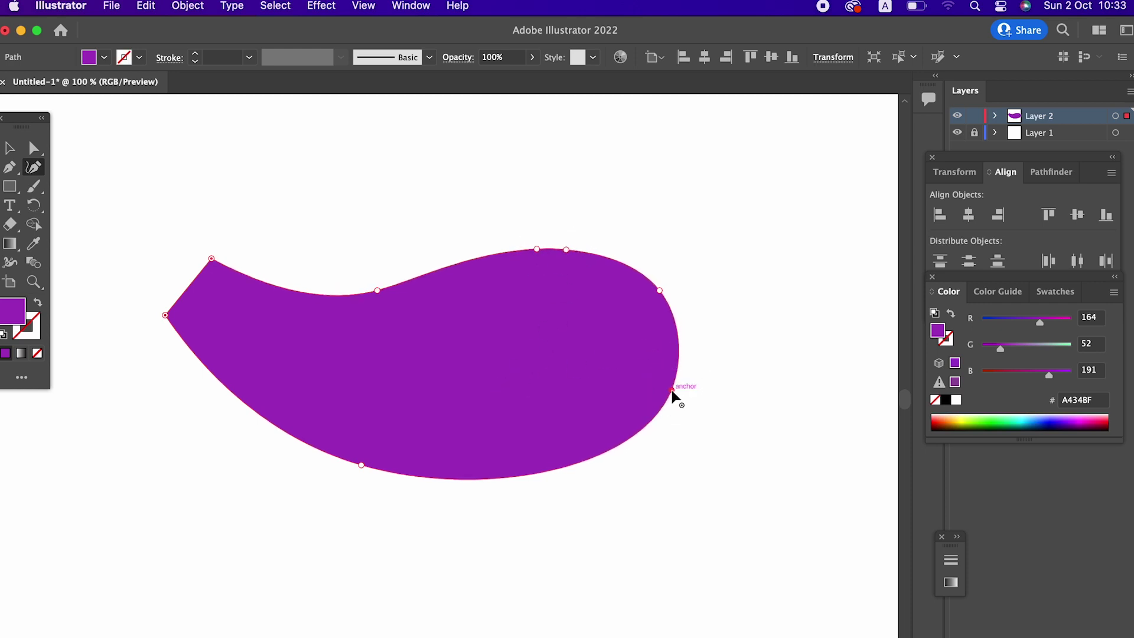
mouse_move(377, 290)
mouse_down()
mouse_move(379, 280)
mouse_move(412, 319)
mouse_up()
key(z)
drag(258, 314, 283, 334)
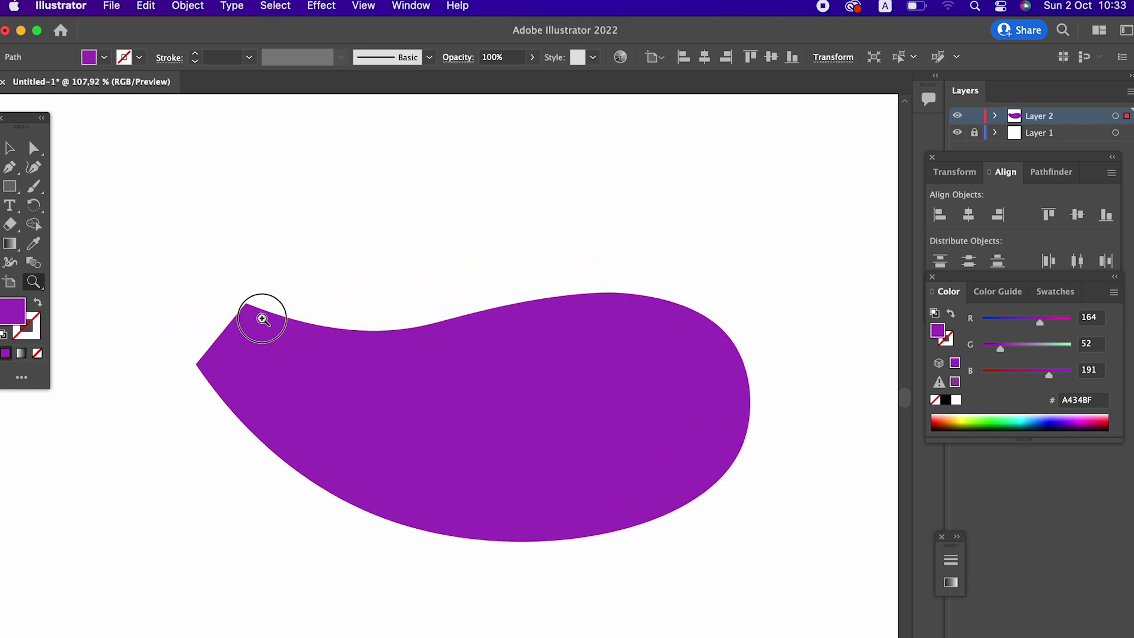
- Pen-draw a closed, pointed multi-lobed leaf cap over the body's left end
click(10, 171)
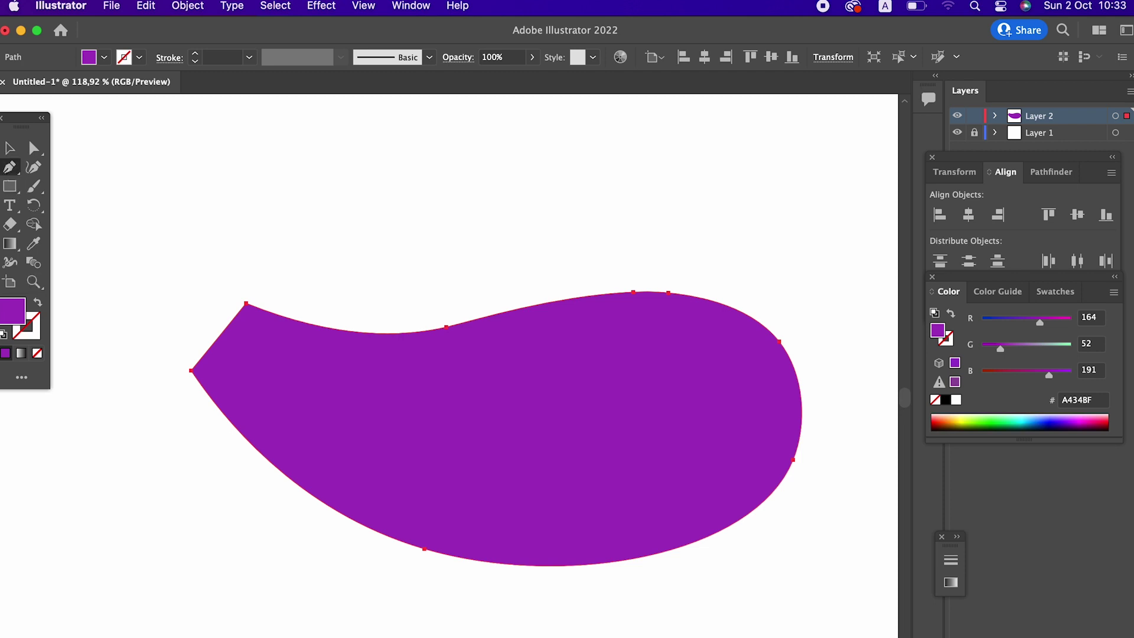
drag(152, 309, 173, 417)
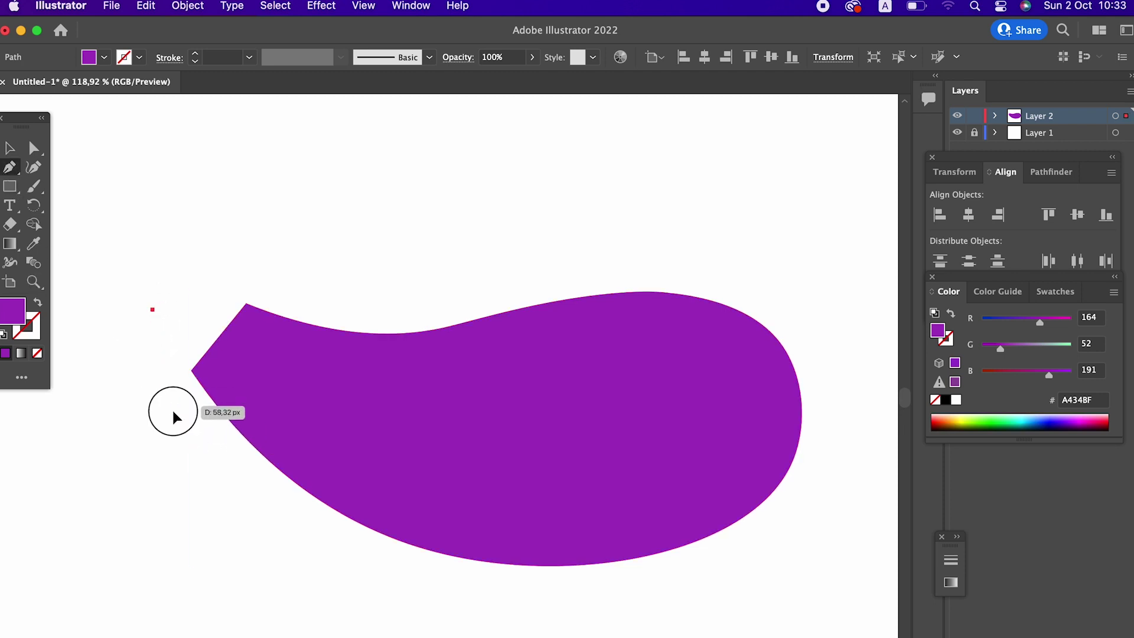
mouse_move(209, 462)
mouse_down()
mouse_move(201, 378)
mouse_move(135, 311)
mouse_up()
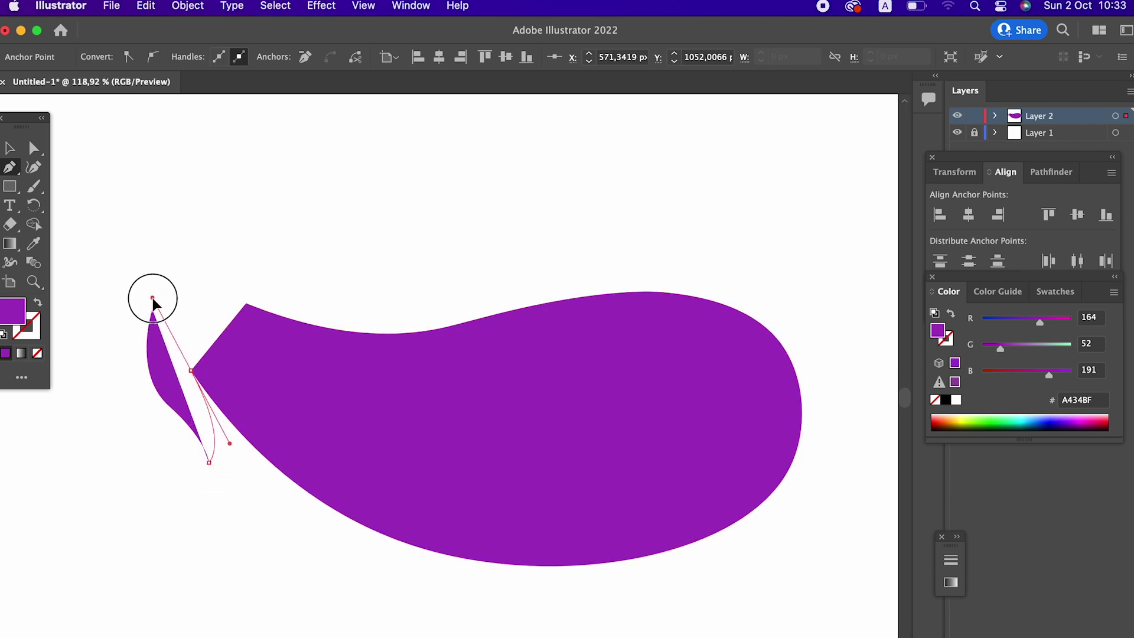
mouse_move(191, 371)
mouse_down()
mouse_move(254, 393)
mouse_move(218, 347)
mouse_move(299, 368)
mouse_move(195, 300)
mouse_move(297, 316)
mouse_move(311, 282)
mouse_move(314, 308)
mouse_move(351, 269)
mouse_move(338, 260)
mouse_move(260, 278)
mouse_move(207, 259)
mouse_move(184, 231)
mouse_up()
click(152, 310)
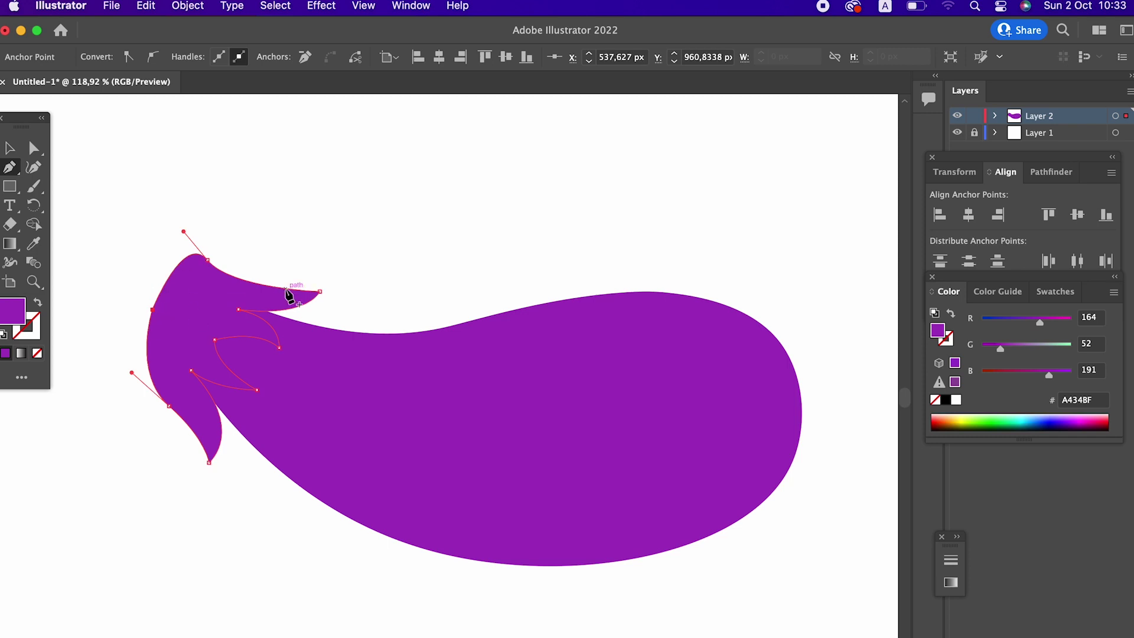
- Fill the leaf cap with mint green #35BC92
double_click(17, 316)
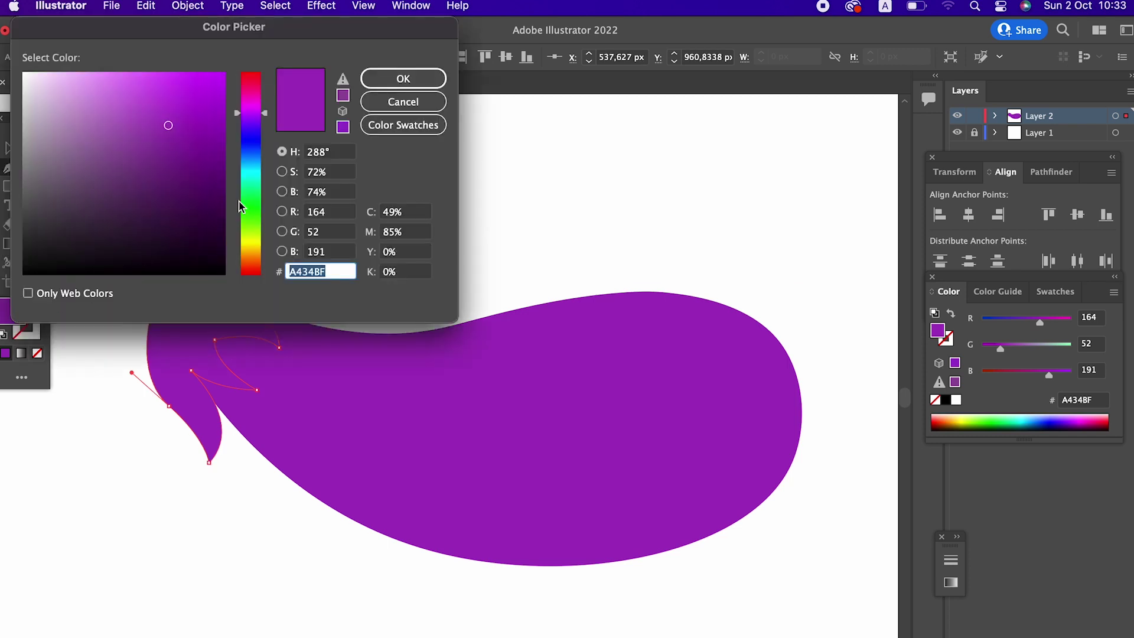
drag(241, 222, 252, 187)
click(362, 80)
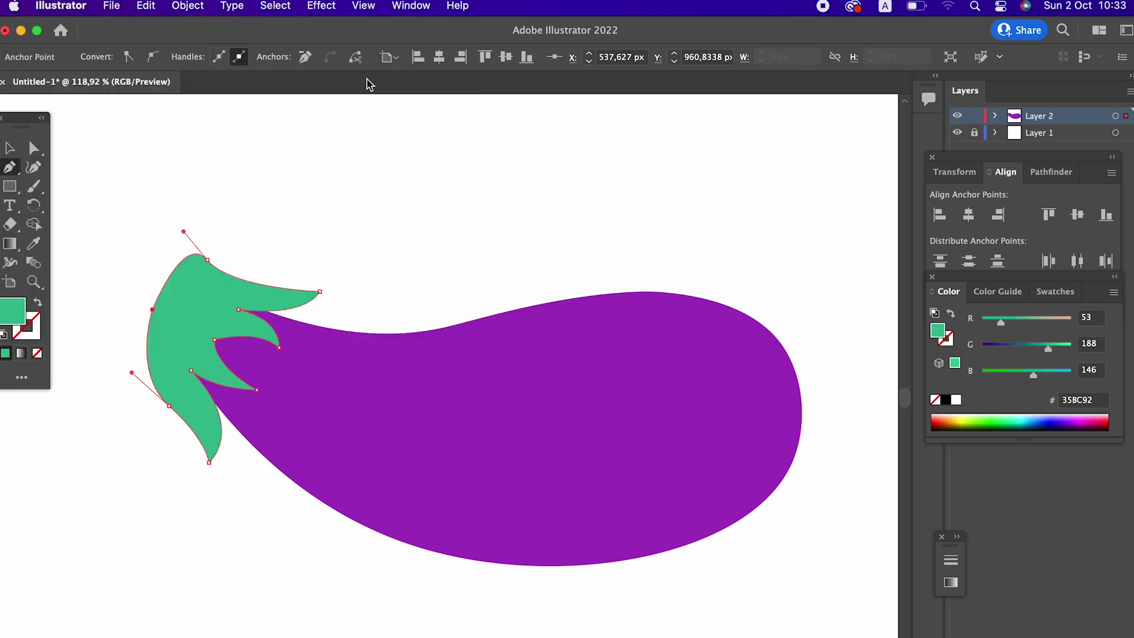
- Nudge the leaf cap slightly down and right onto the eggplant's neck
click(16, 152)
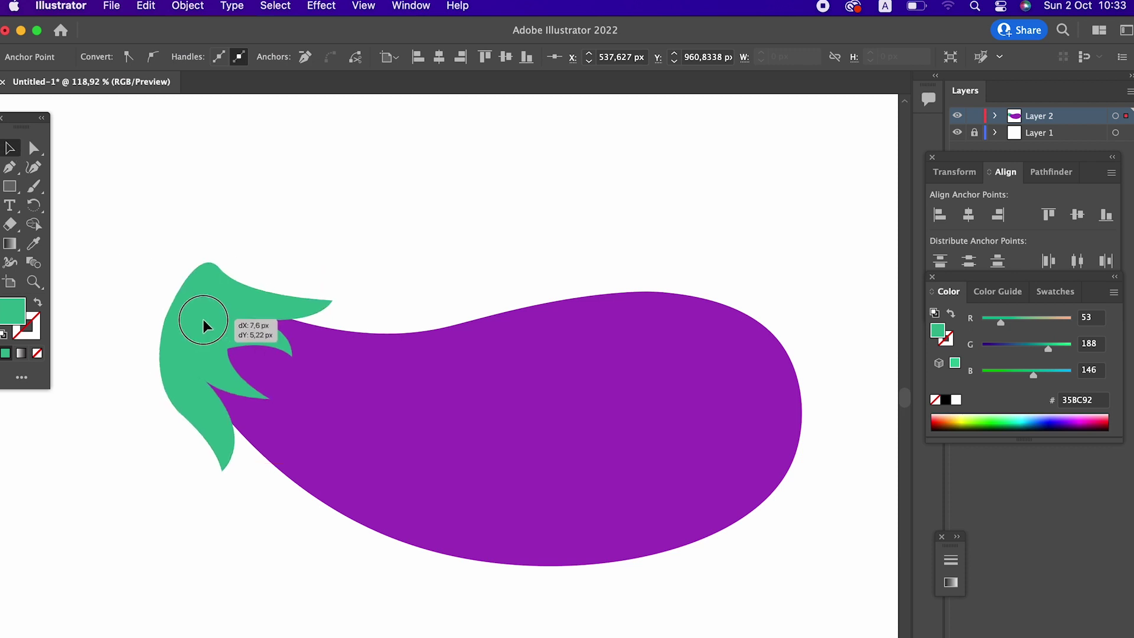
key(z)
drag(204, 320, 224, 331)
click(34, 167)
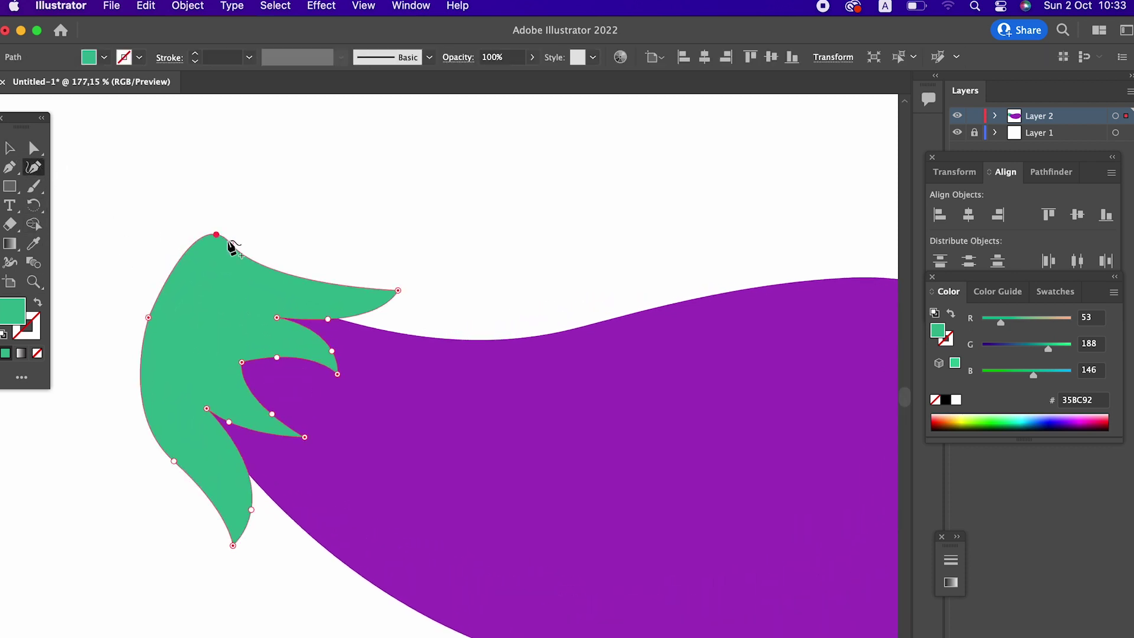
- Reshape the cap's upper curve, long right leaf tip and lower leaf notch
mouse_move(214, 234)
mouse_down()
mouse_move(205, 248)
mouse_move(332, 285)
mouse_up()
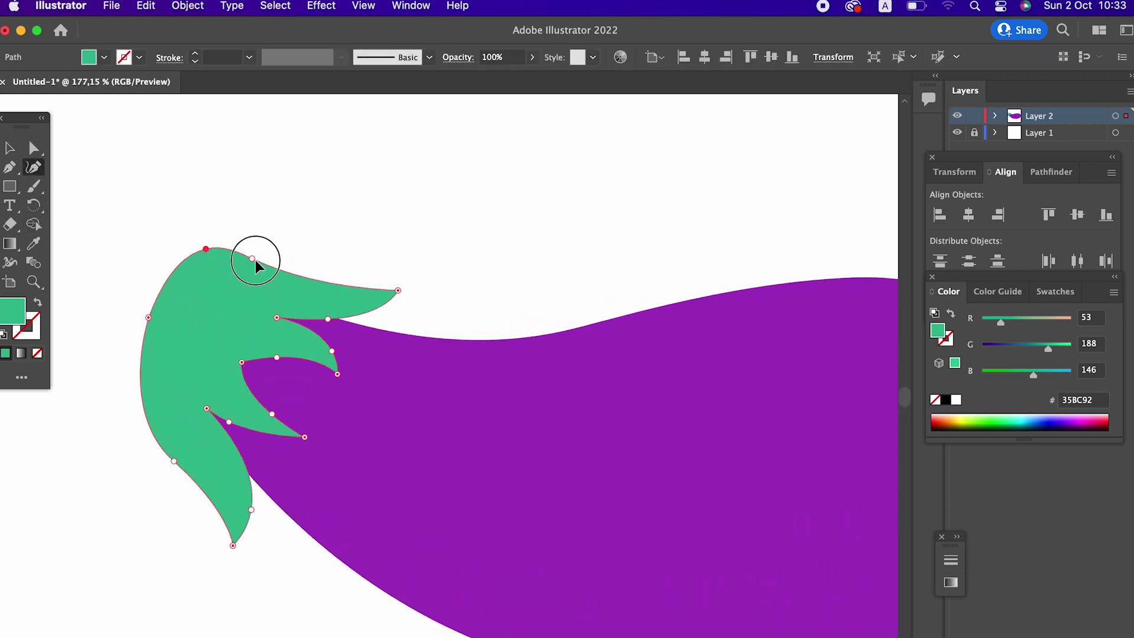
click(205, 249)
drag(206, 249, 190, 274)
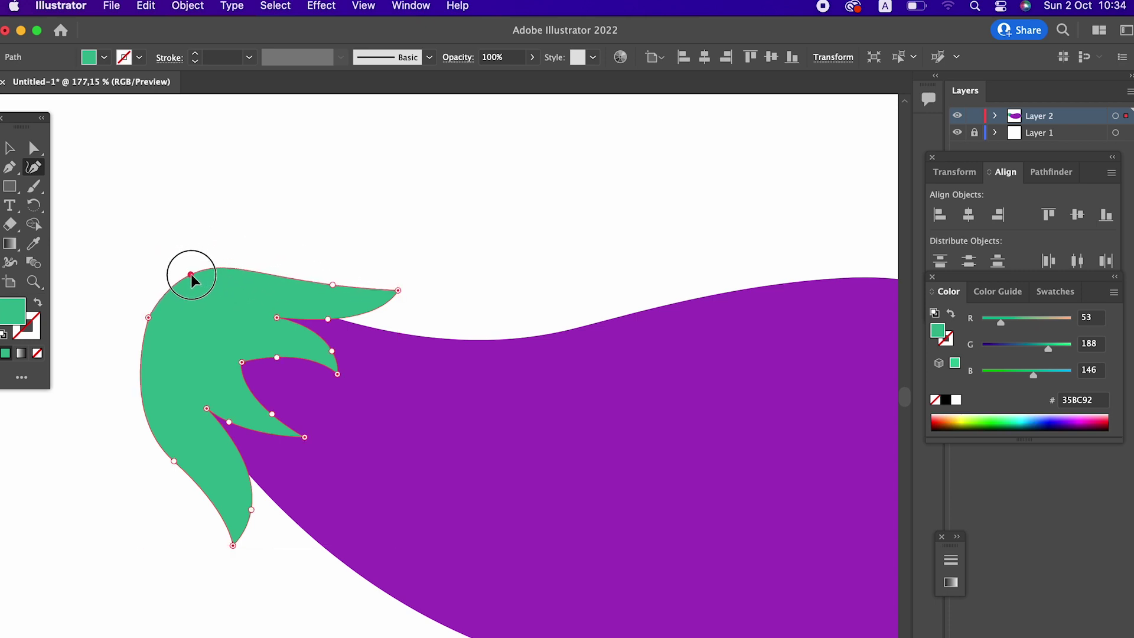
drag(332, 284, 319, 292)
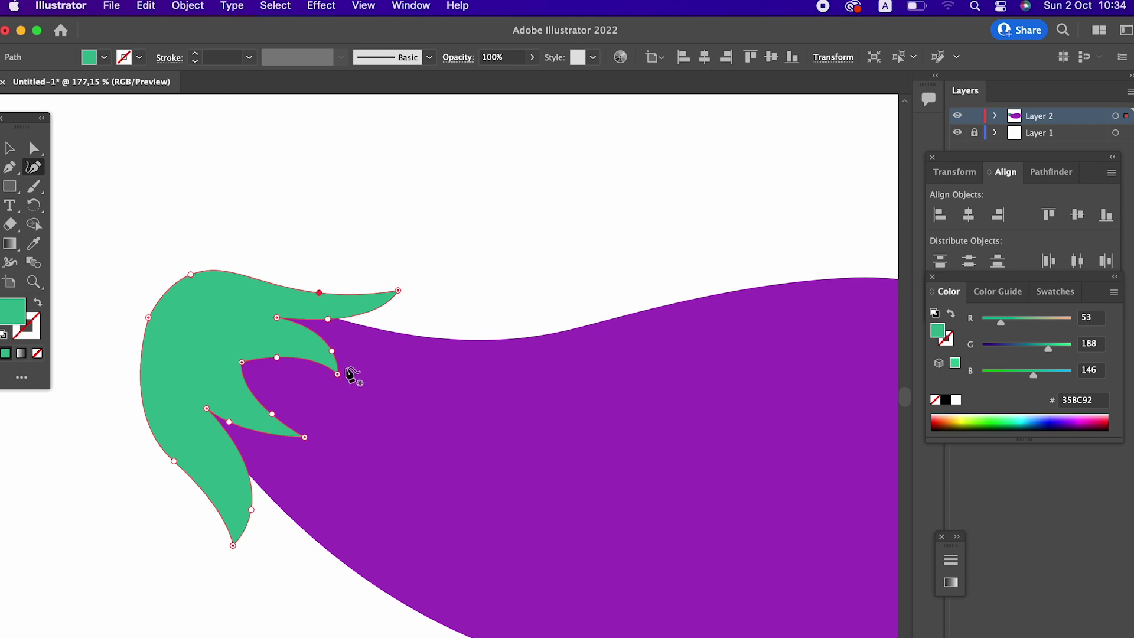
drag(352, 376, 348, 375)
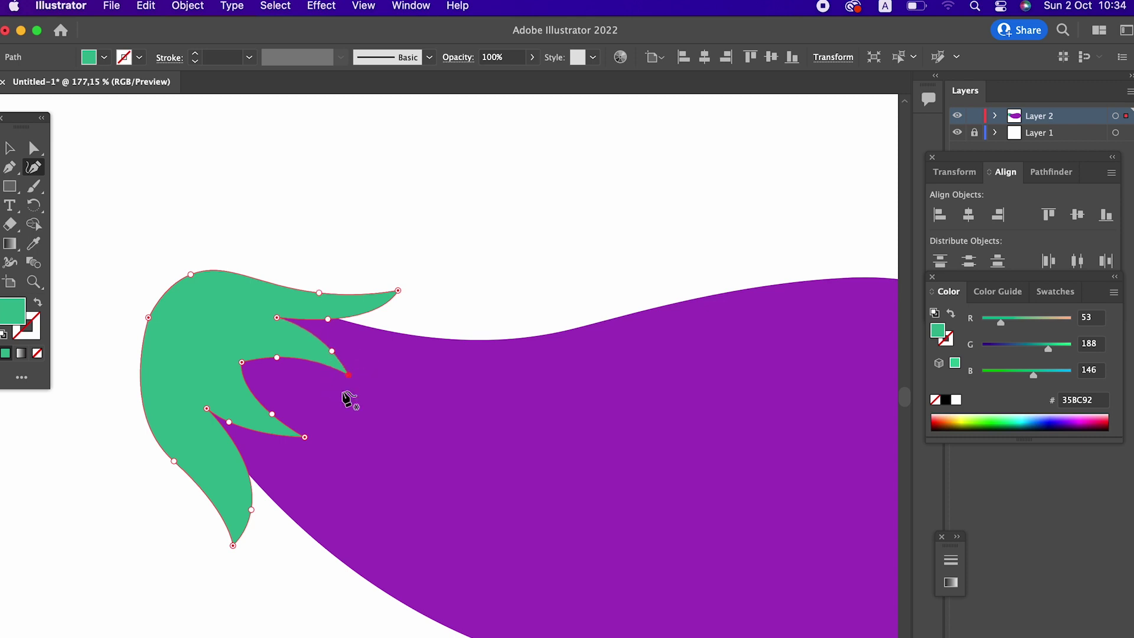
click(272, 413)
mouse_move(272, 413)
mouse_down()
mouse_move(269, 398)
mouse_move(219, 397)
mouse_move(246, 412)
mouse_up()
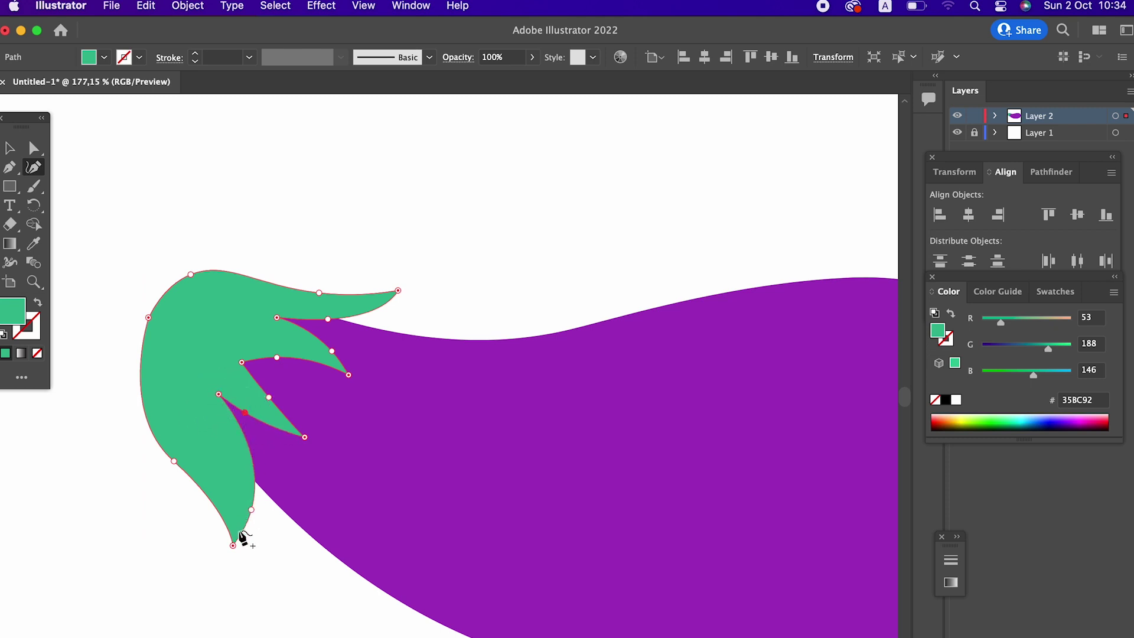
drag(251, 509, 267, 458)
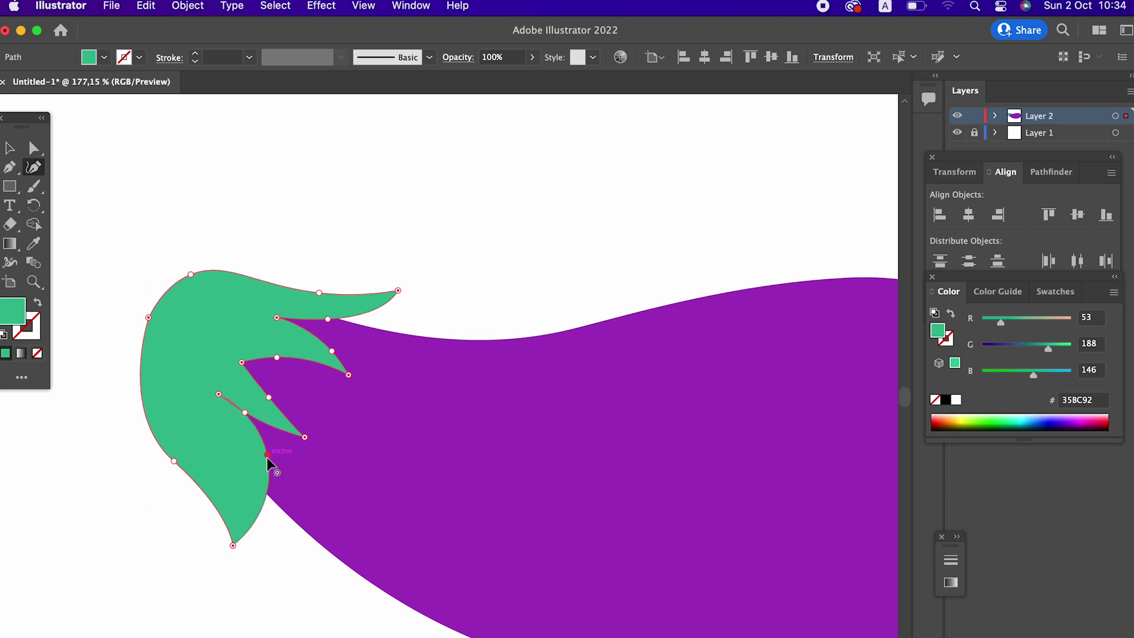
click(245, 513)
- Delete the cap's bottom tip point and reshape the bottom leaf and left edge
click(233, 544)
key(Delete)
click(242, 494)
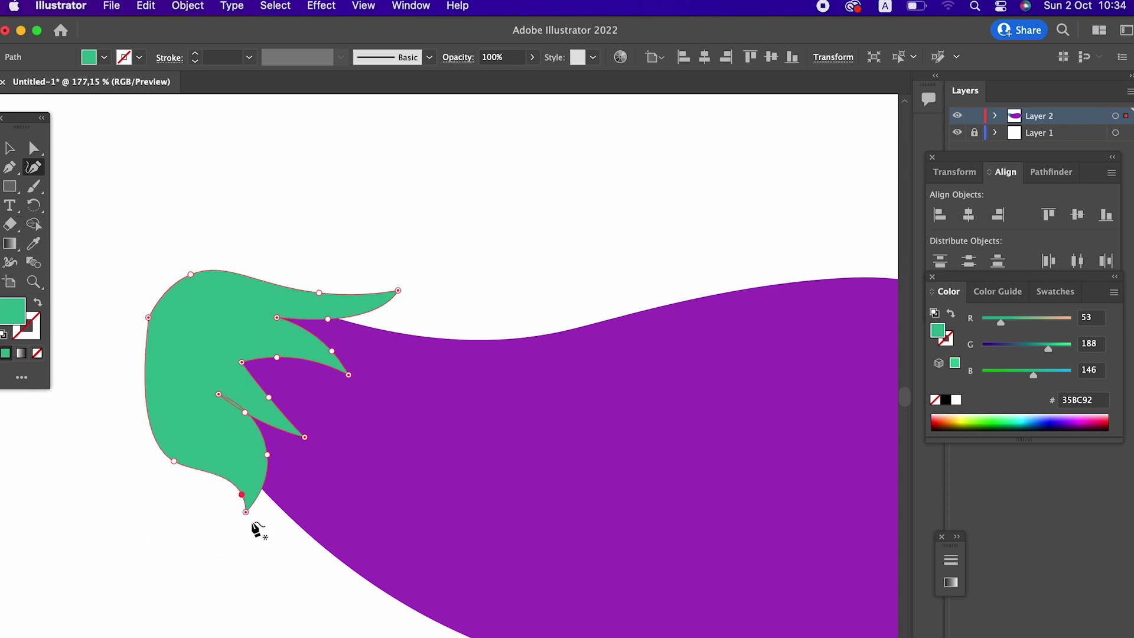
drag(265, 503, 246, 468)
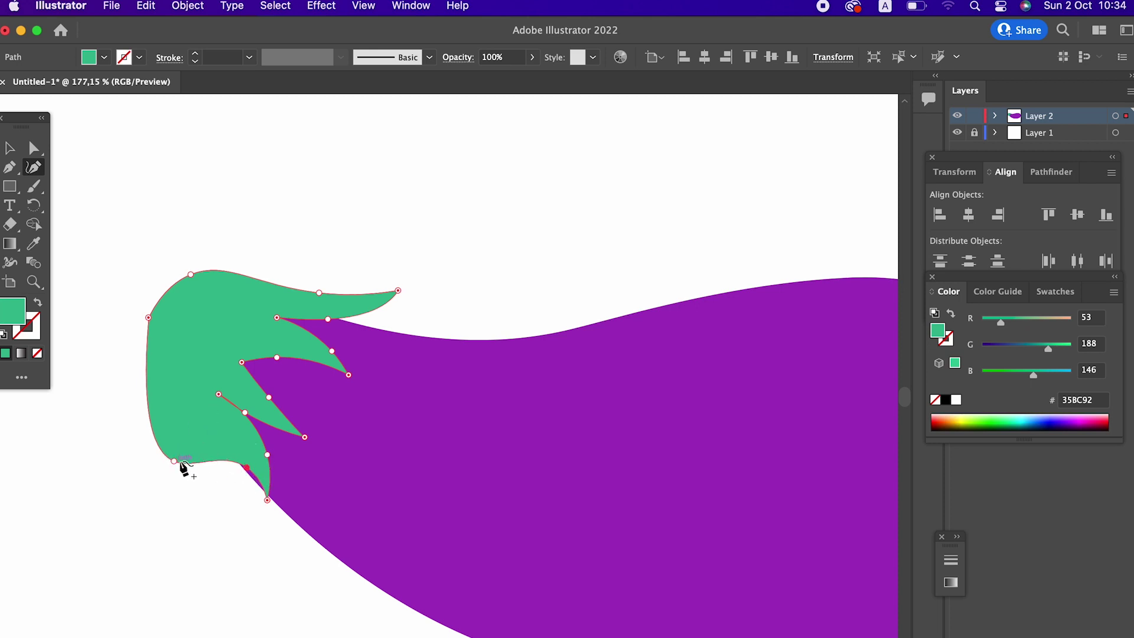
drag(178, 445, 188, 422)
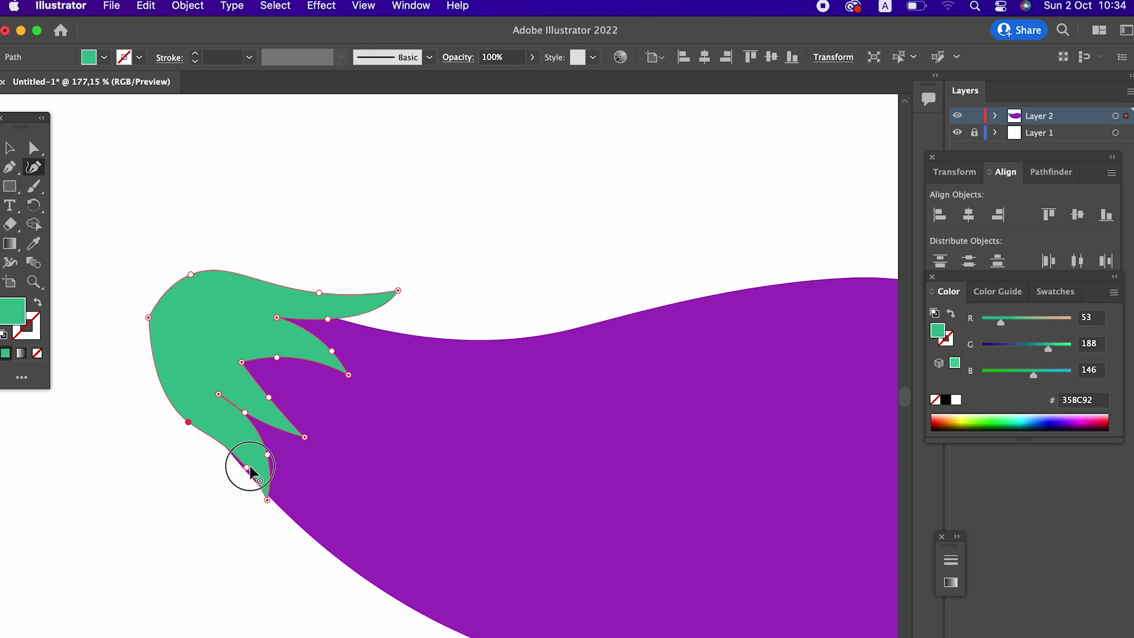
drag(243, 476, 241, 474)
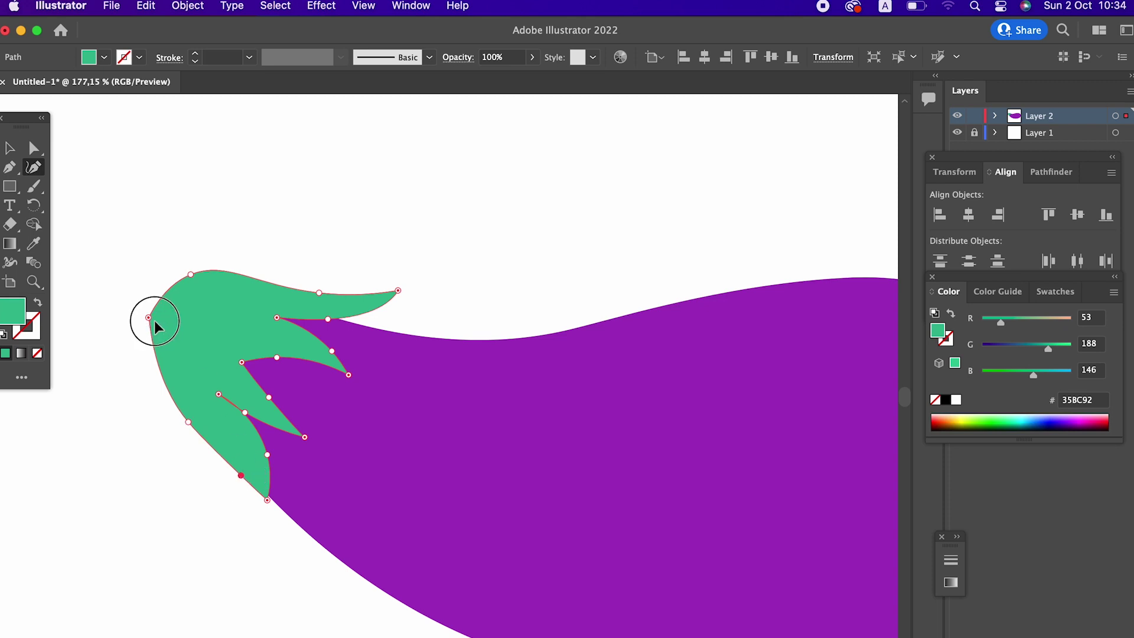
drag(155, 323, 167, 329)
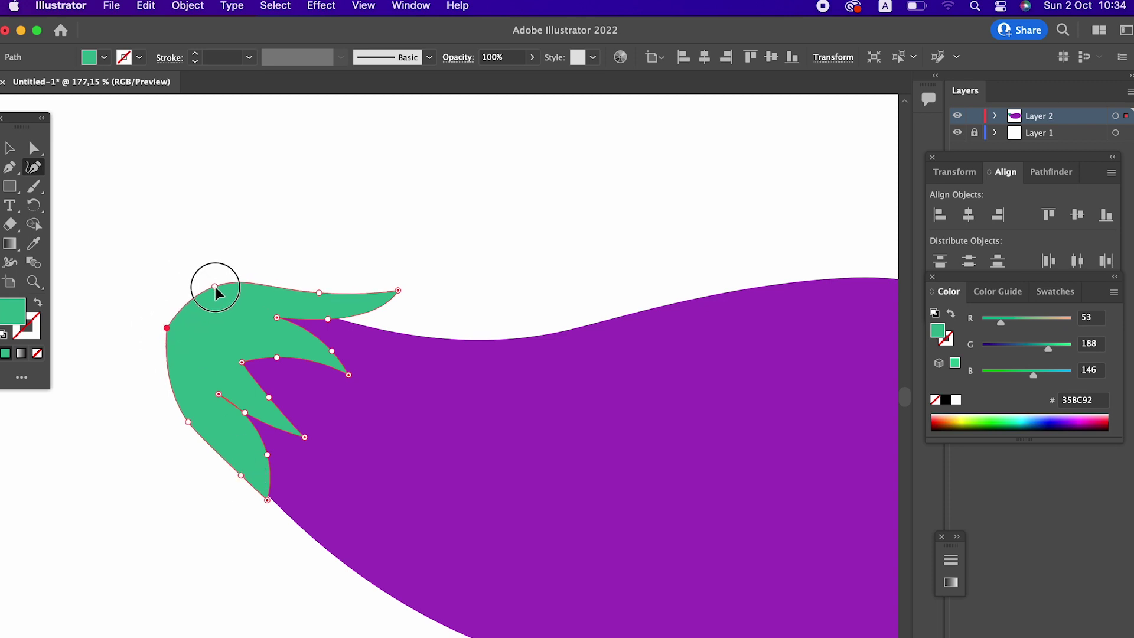
- Rotate the leafy cap slightly clockwise, then zoom in and reselect it
key(v)
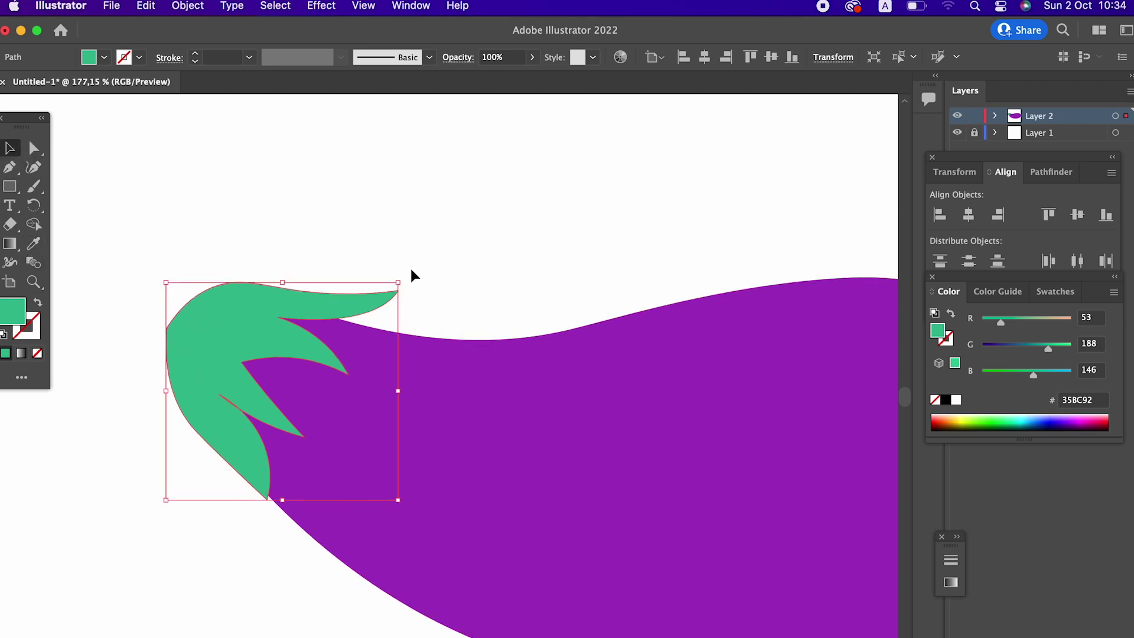
drag(407, 273, 407, 295)
click(409, 294)
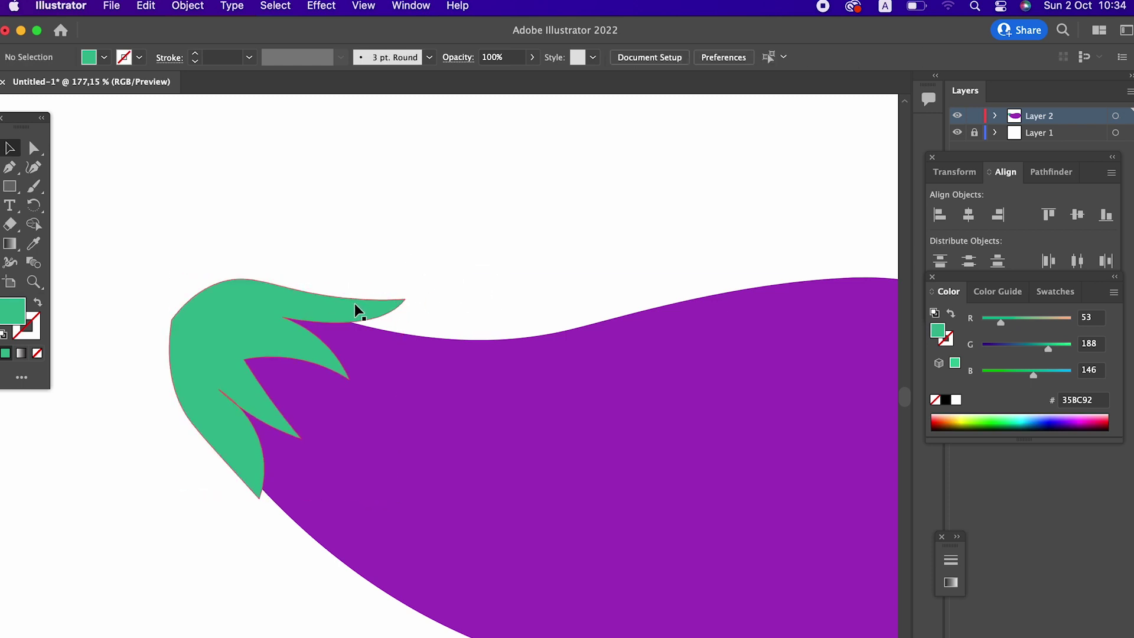
key(z)
click(277, 344)
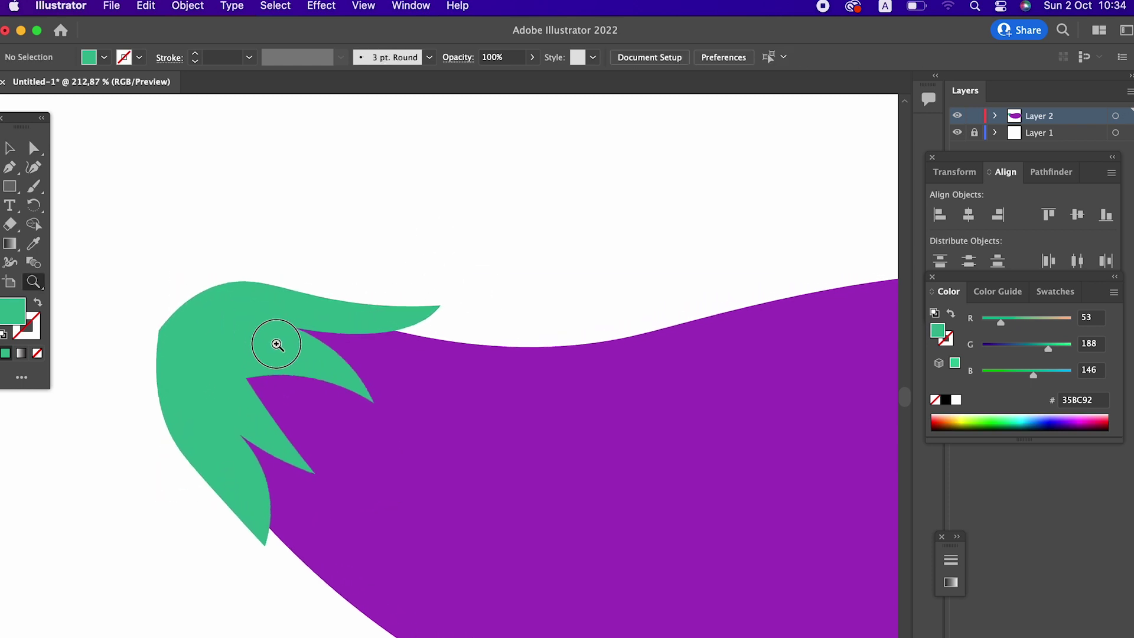
click(10, 148)
click(236, 316)
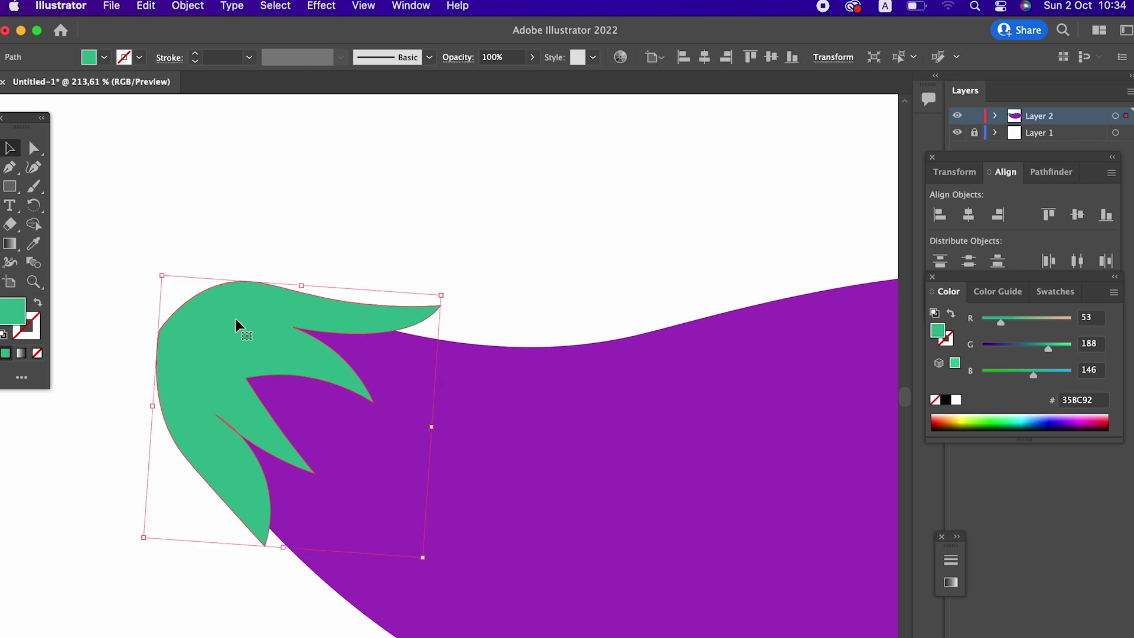
- Sharpen the cap's leaf tips and straighten the notches between the leaves
click(33, 167)
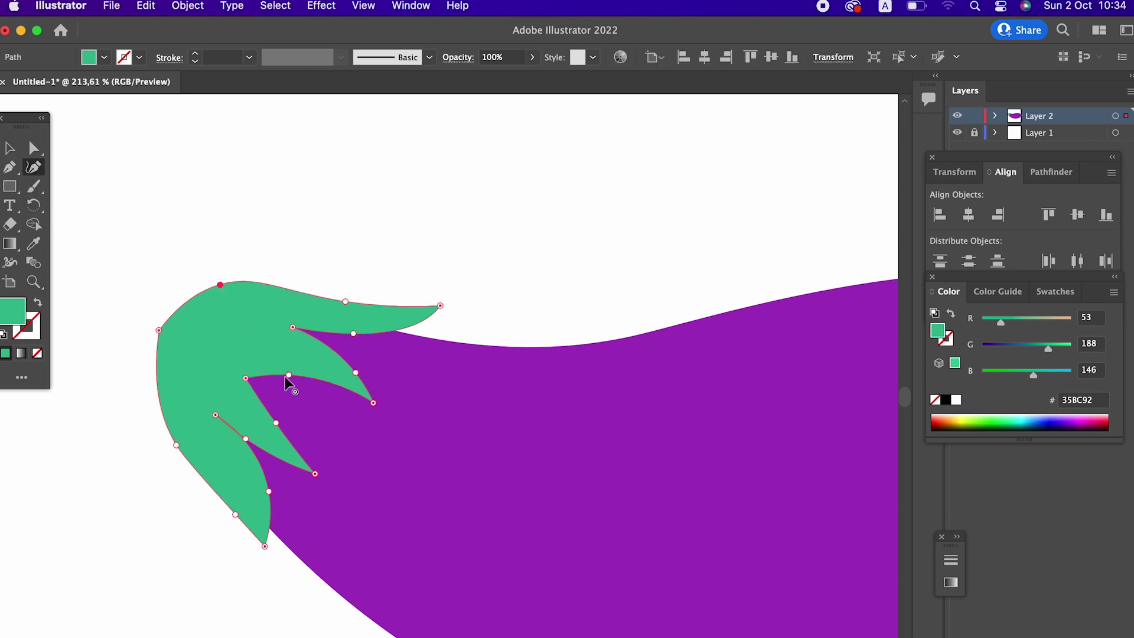
drag(288, 375, 285, 386)
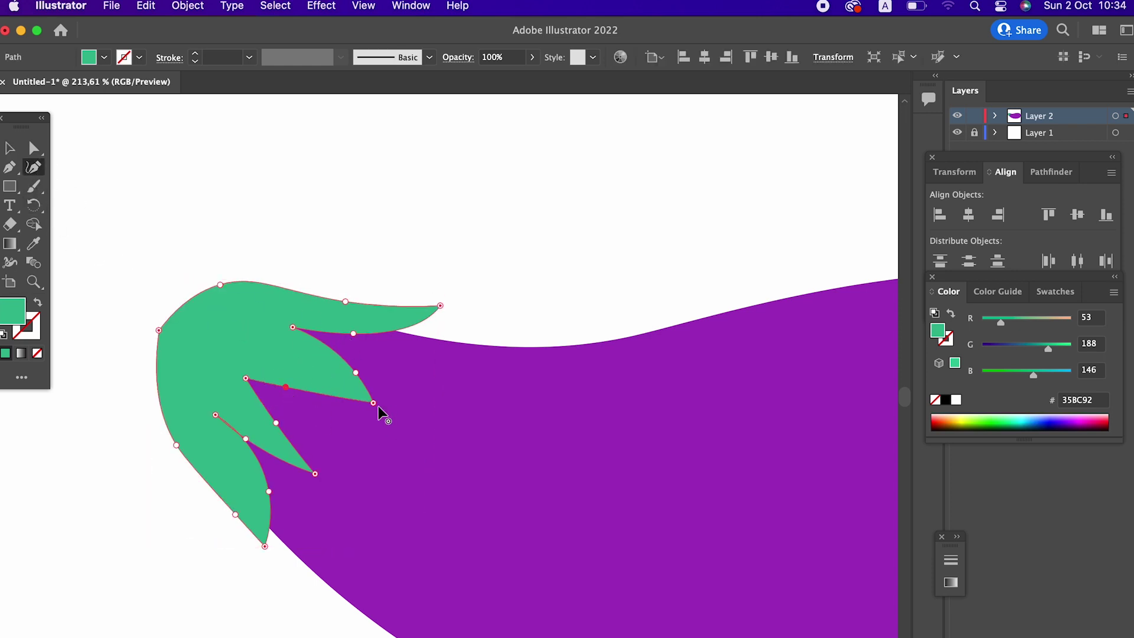
drag(358, 412, 356, 415)
drag(331, 373, 321, 373)
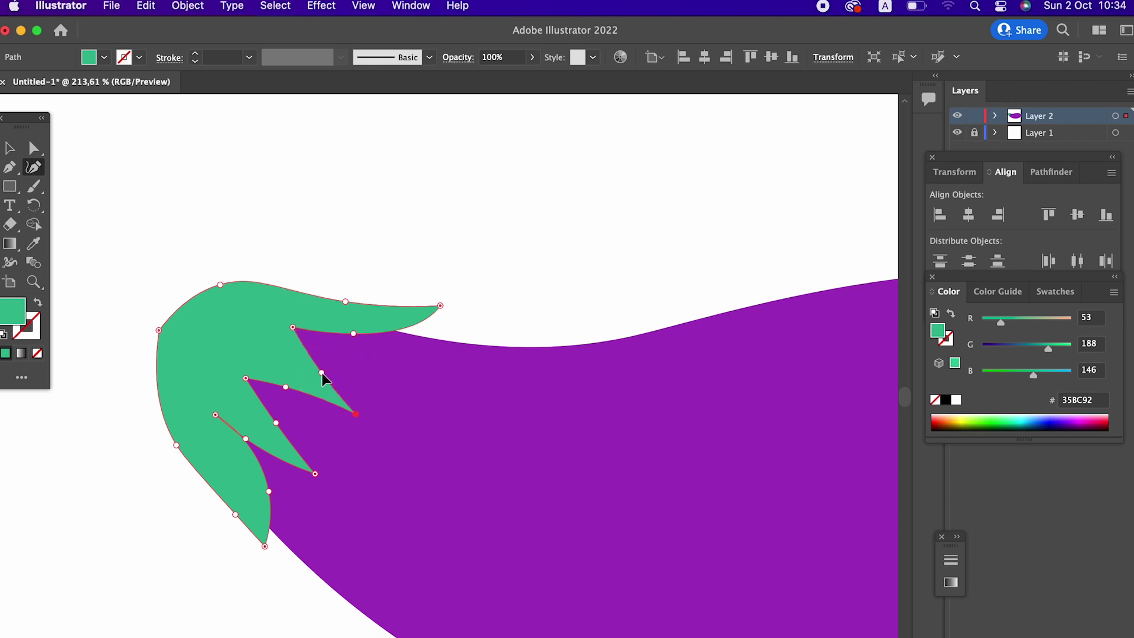
drag(314, 473, 319, 459)
drag(278, 423, 286, 413)
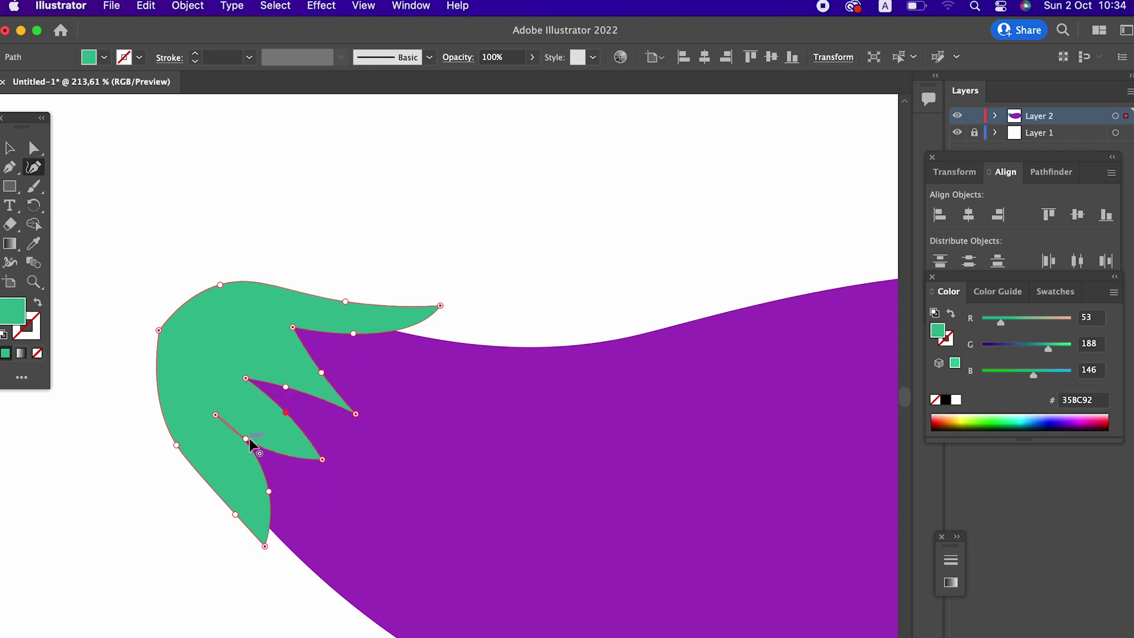
click(252, 476)
drag(432, 316, 422, 321)
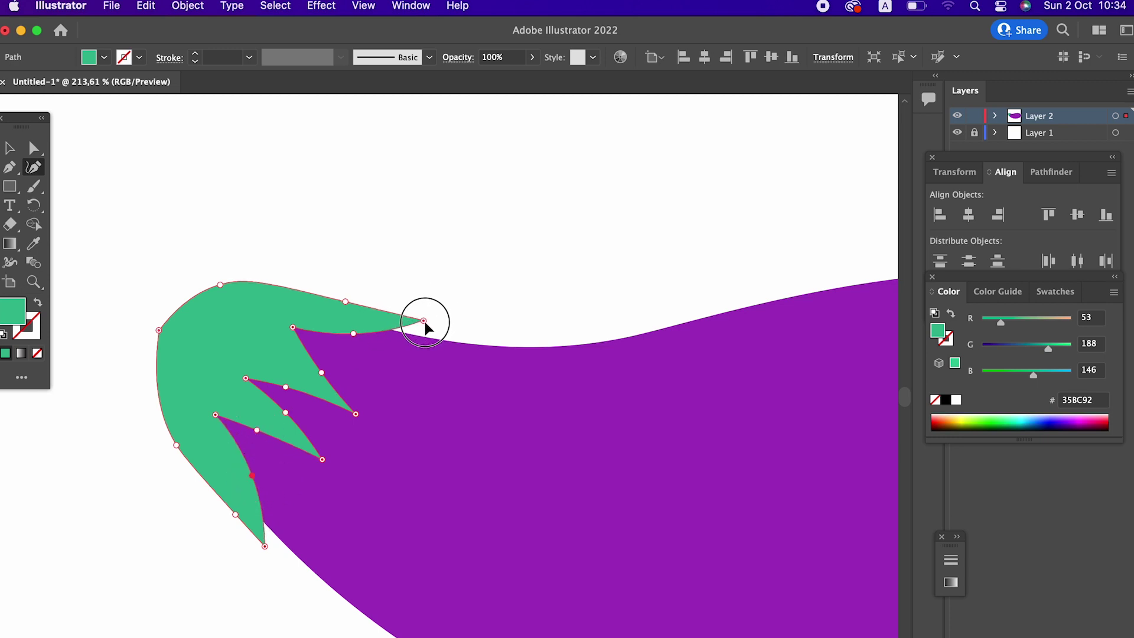
- Round the cap's top-left corner with a live corner widget
click(33, 153)
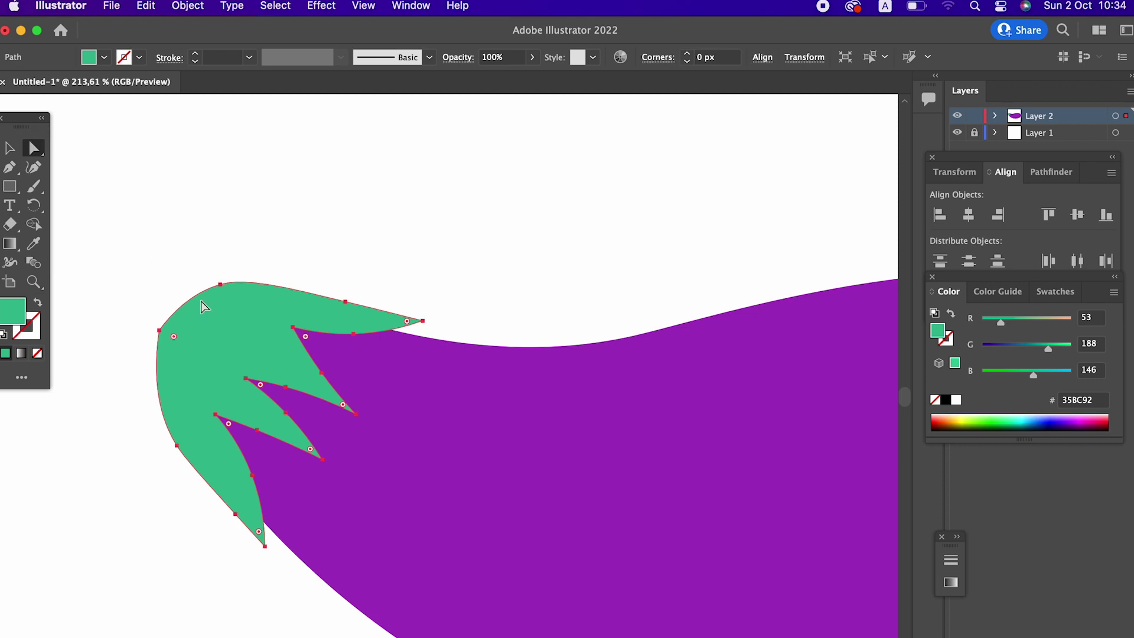
click(171, 336)
drag(171, 336, 316, 480)
click(299, 195)
drag(316, 229, 348, 248)
click(17, 165)
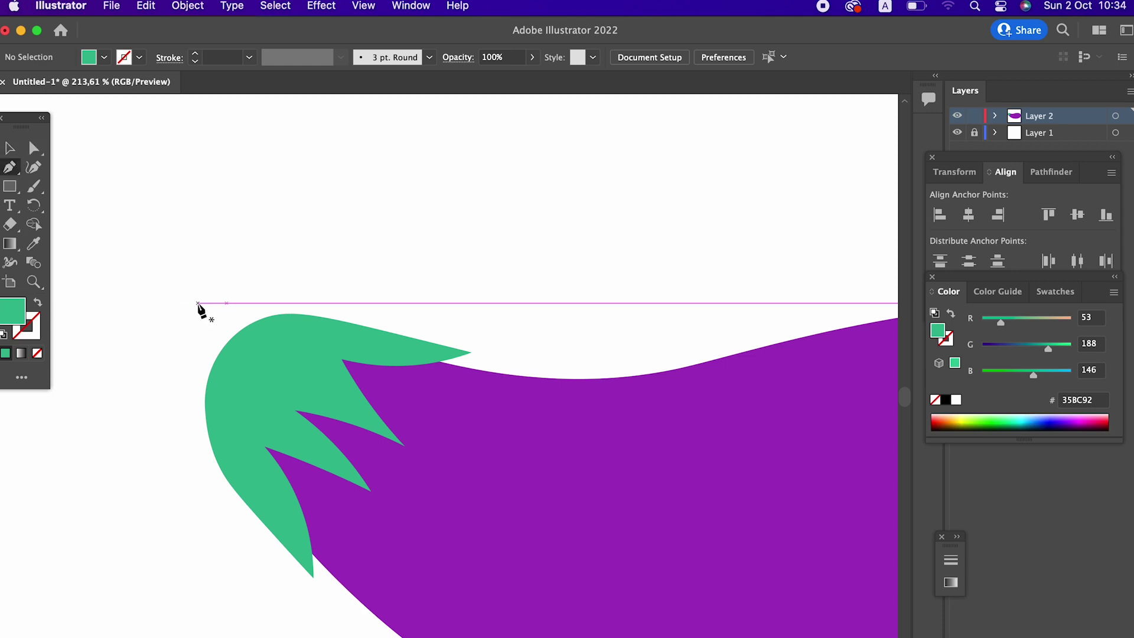
- Draw a thin curved stem rising up-left from the leaf cap
click(183, 275)
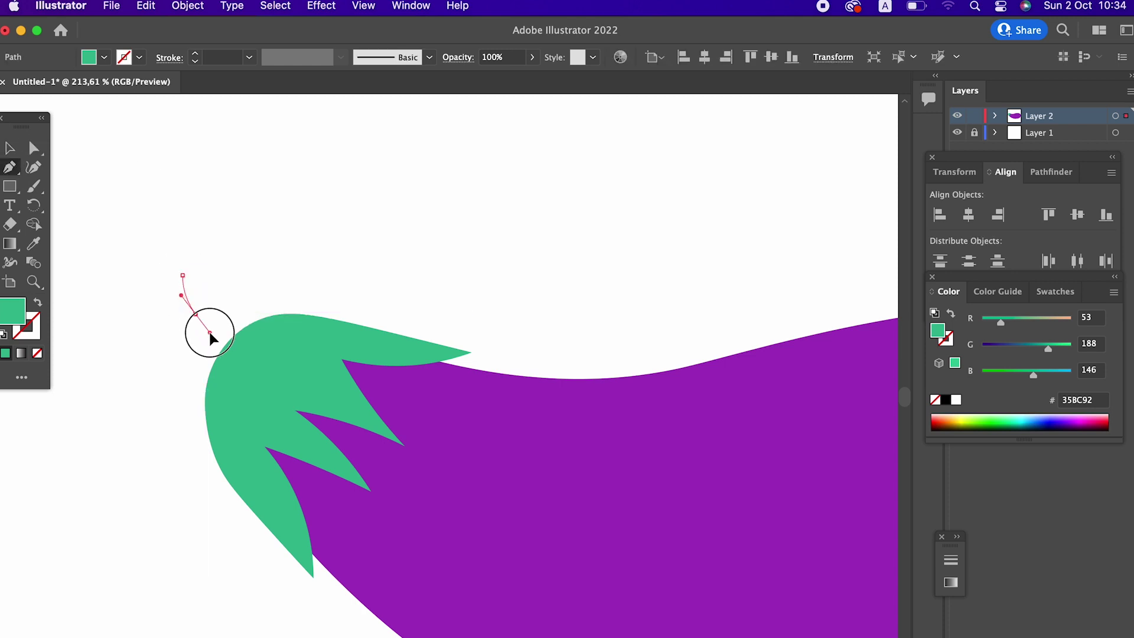
drag(248, 350, 217, 406)
mouse_move(171, 300)
mouse_down()
mouse_move(150, 276)
mouse_move(242, 325)
mouse_up()
key(z)
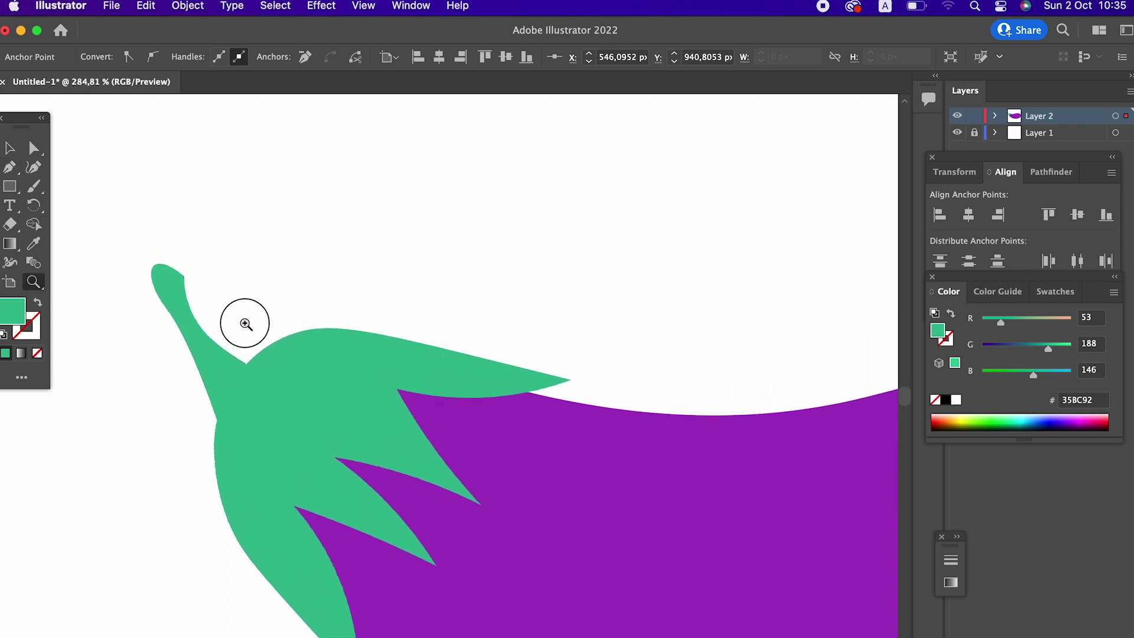
- Bend the stem smoothly with added points and make its top tip a sharp corner
click(33, 169)
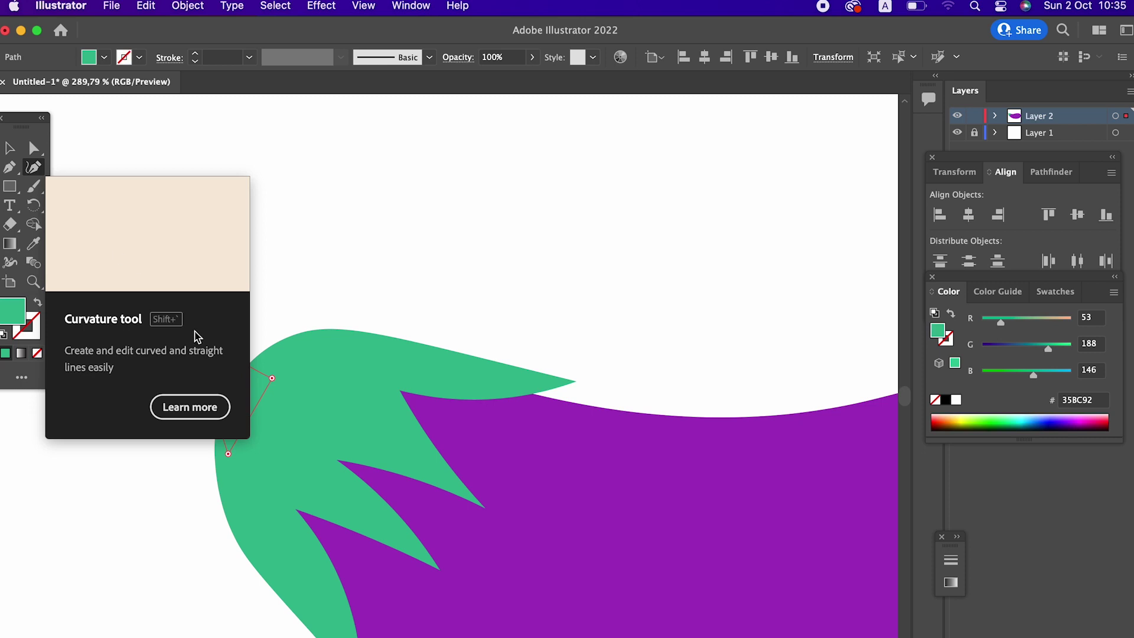
click(193, 323)
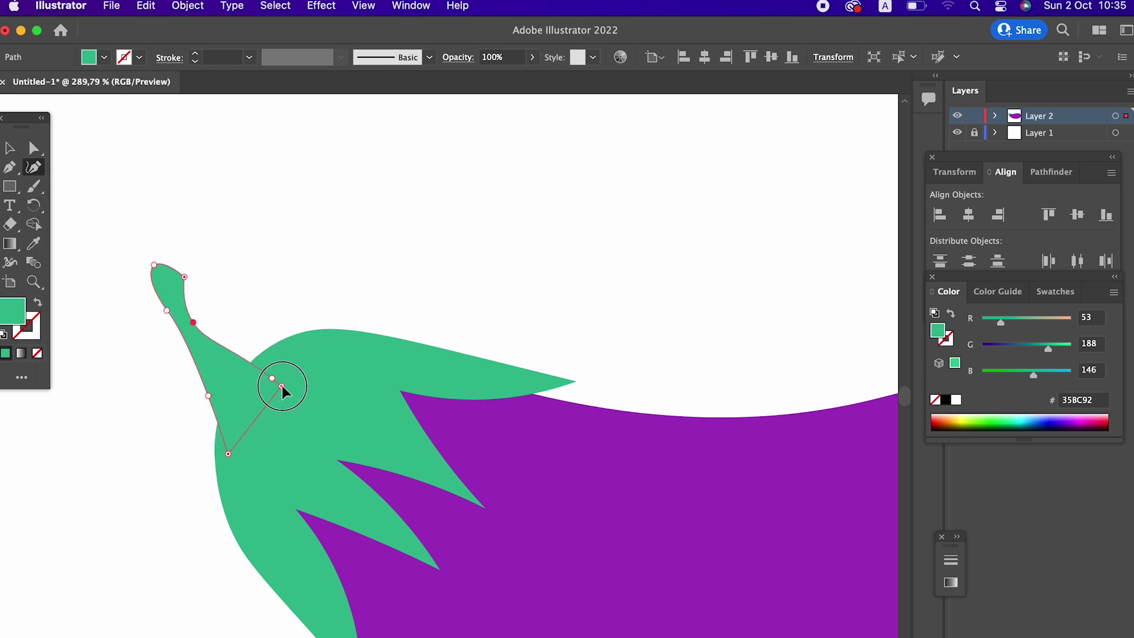
mouse_move(273, 374)
mouse_down()
mouse_move(246, 376)
mouse_move(282, 363)
mouse_up()
drag(281, 387, 283, 362)
click(247, 366)
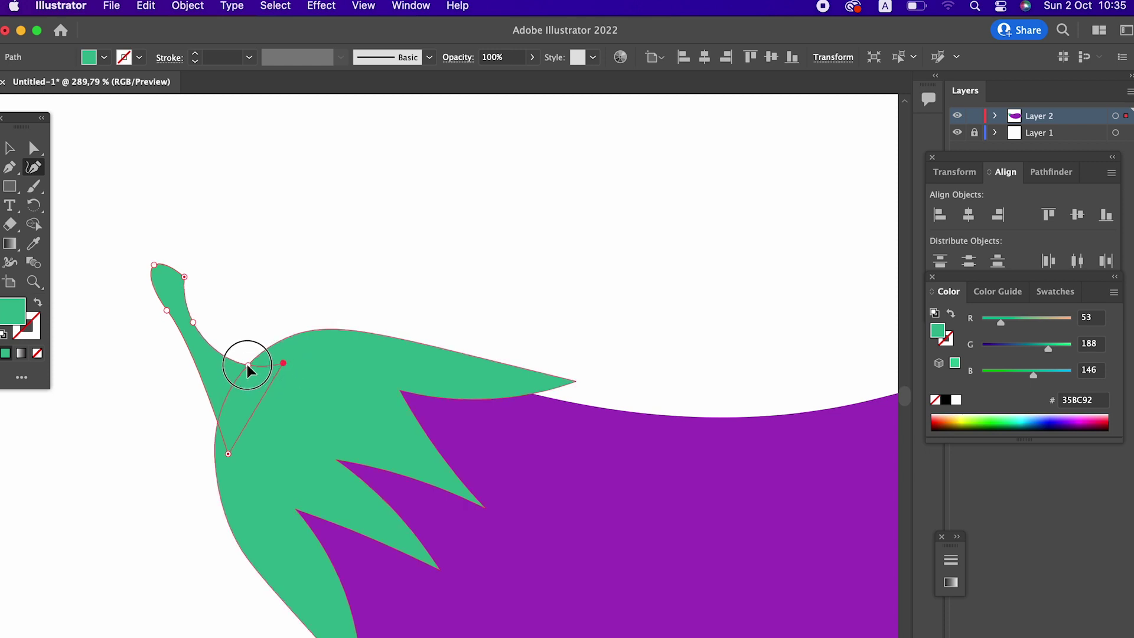
click(213, 386)
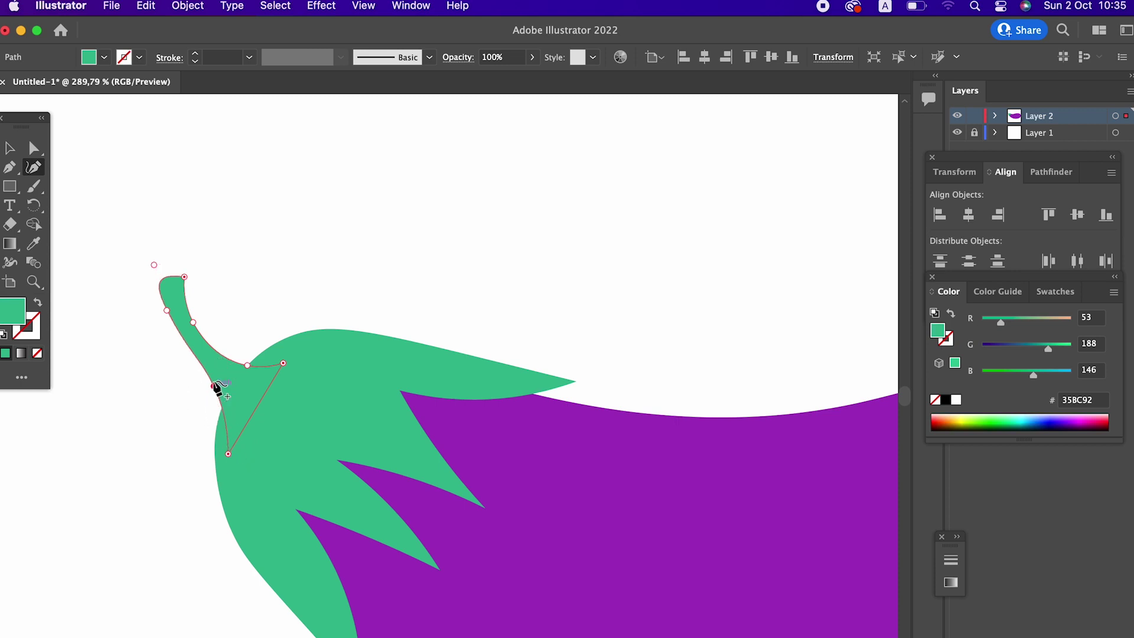
double_click(154, 265)
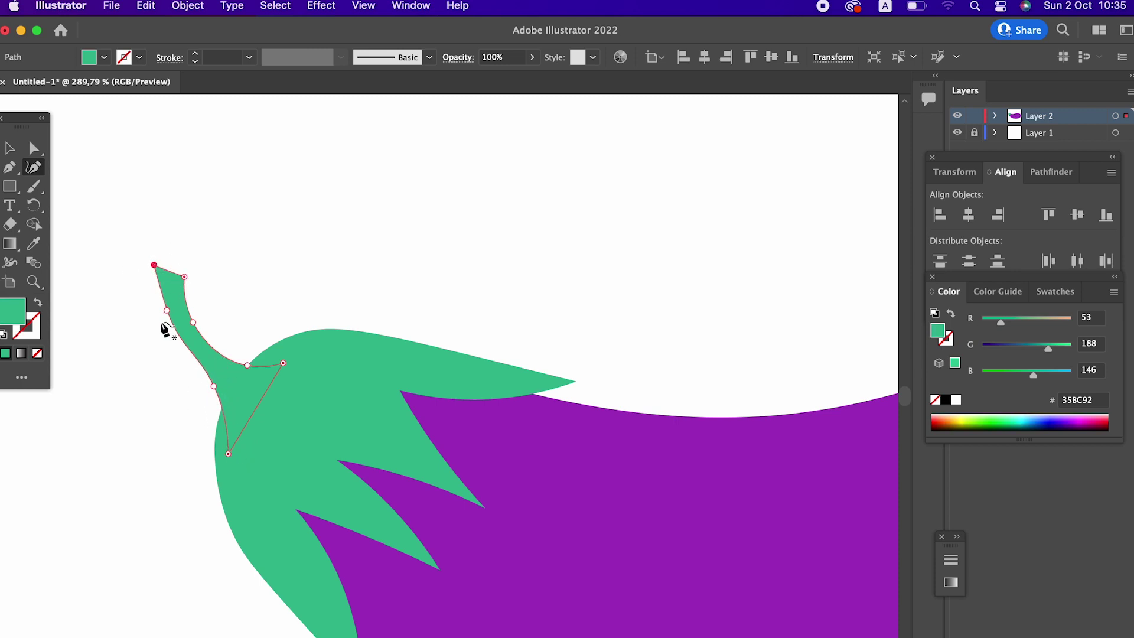
drag(166, 309, 155, 289)
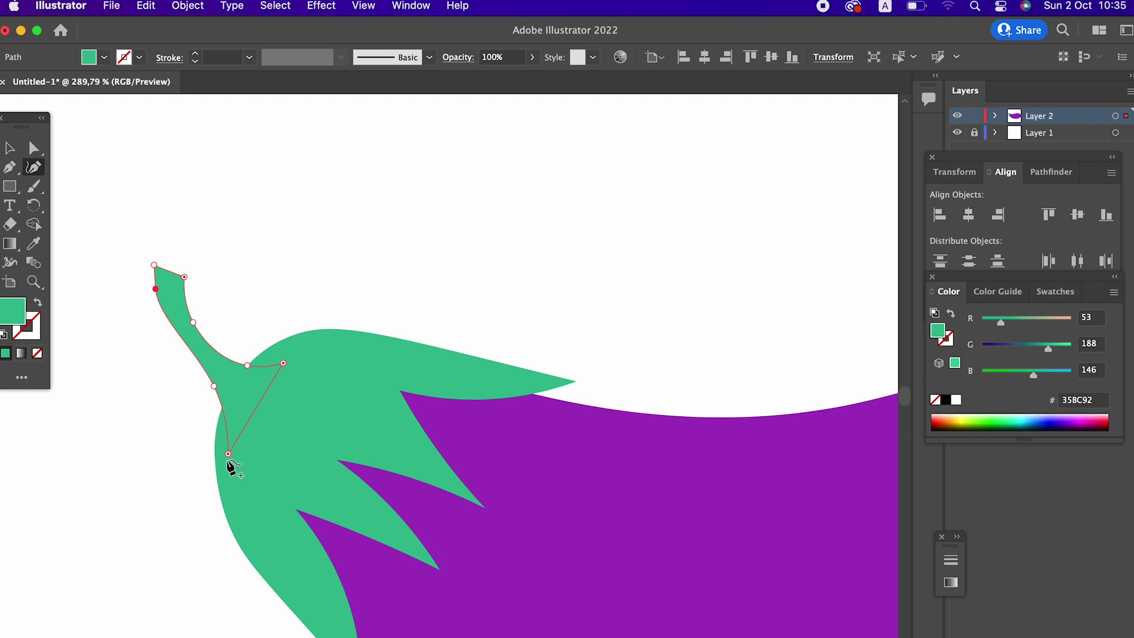
- Select the green leaf cap and stem shapes together
click(10, 147)
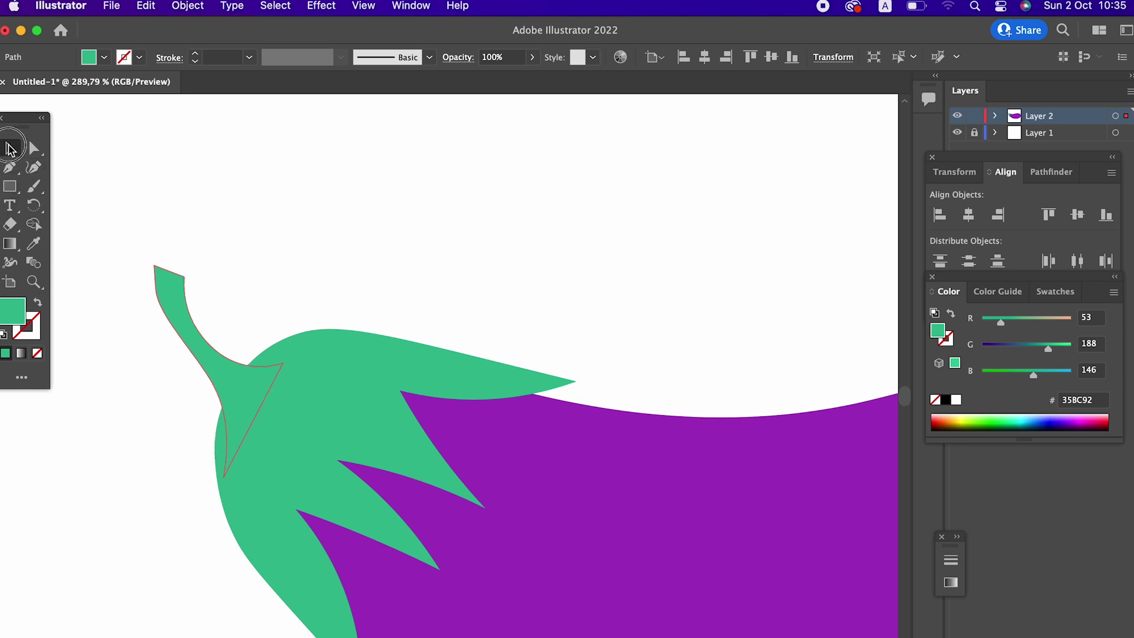
click(309, 224)
click(334, 353)
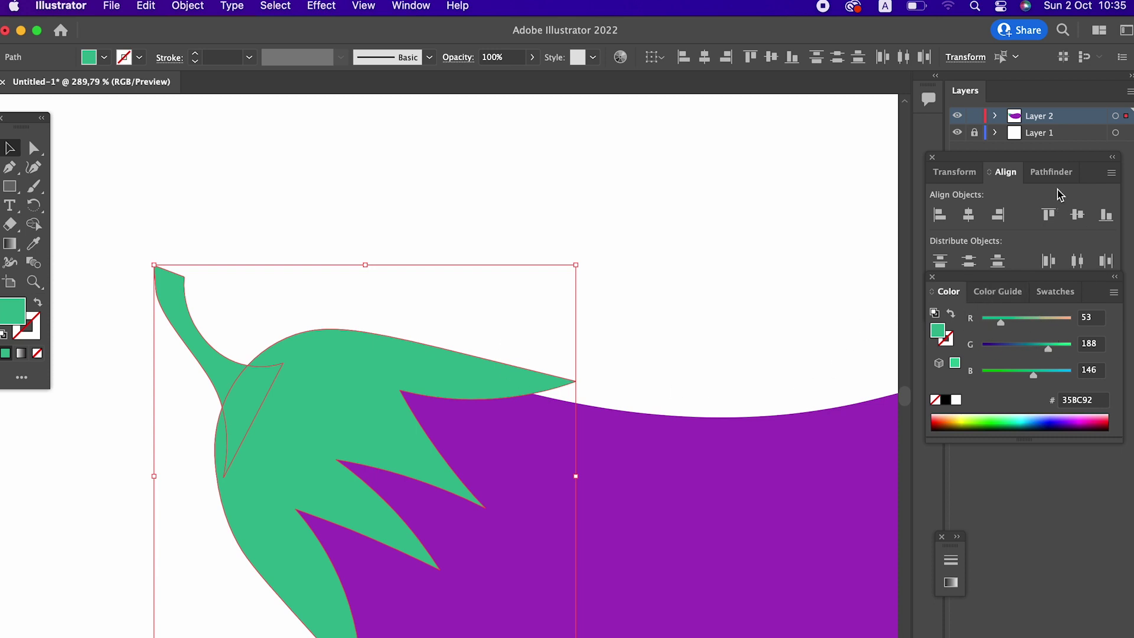
- Unite the stem and leaf cap into one shape with Pathfinder
click(1050, 172)
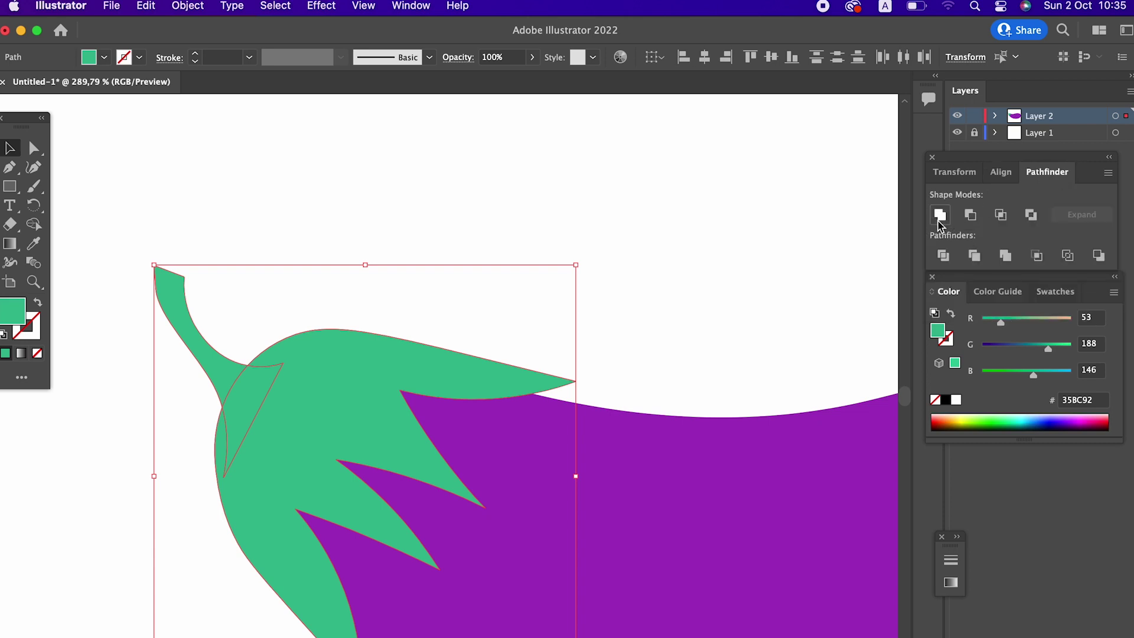
click(939, 214)
click(34, 147)
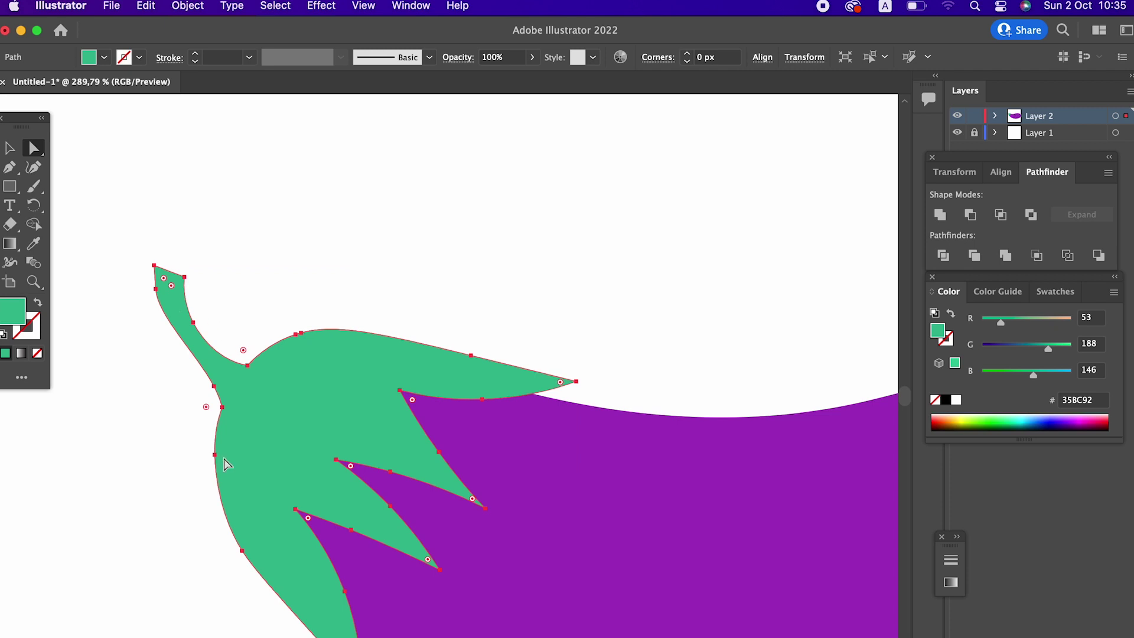
- Round the corners where the stem joins the cap using live corner widgets
click(247, 366)
shift+click(222, 407)
mouse_move(206, 407)
mouse_down()
mouse_move(176, 428)
mouse_move(121, 434)
mouse_up()
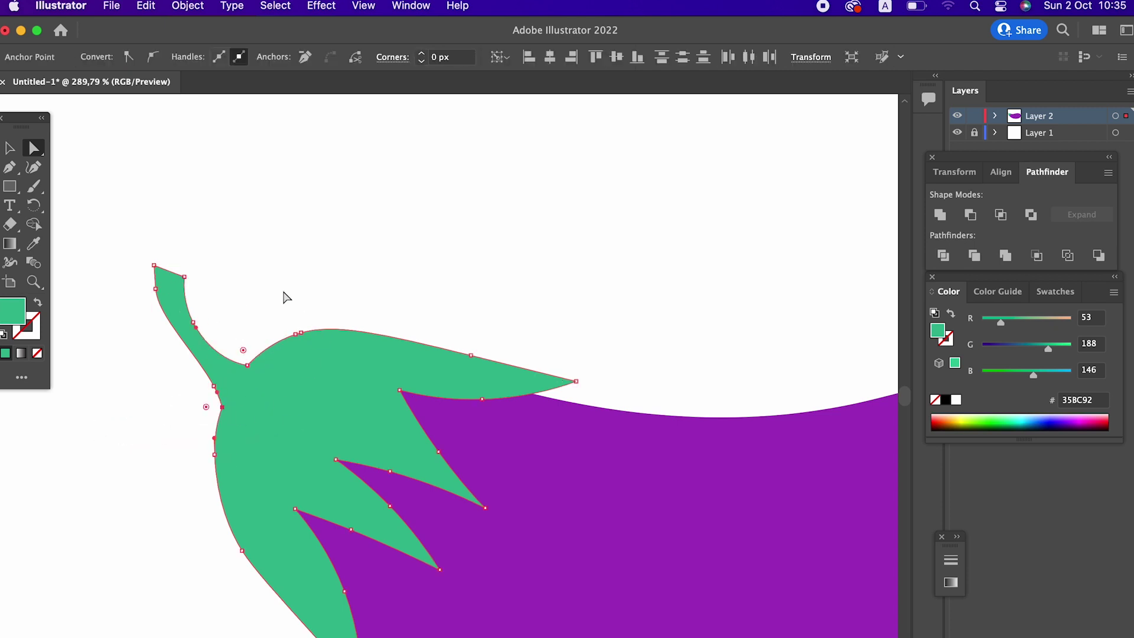
click(286, 297)
click(247, 366)
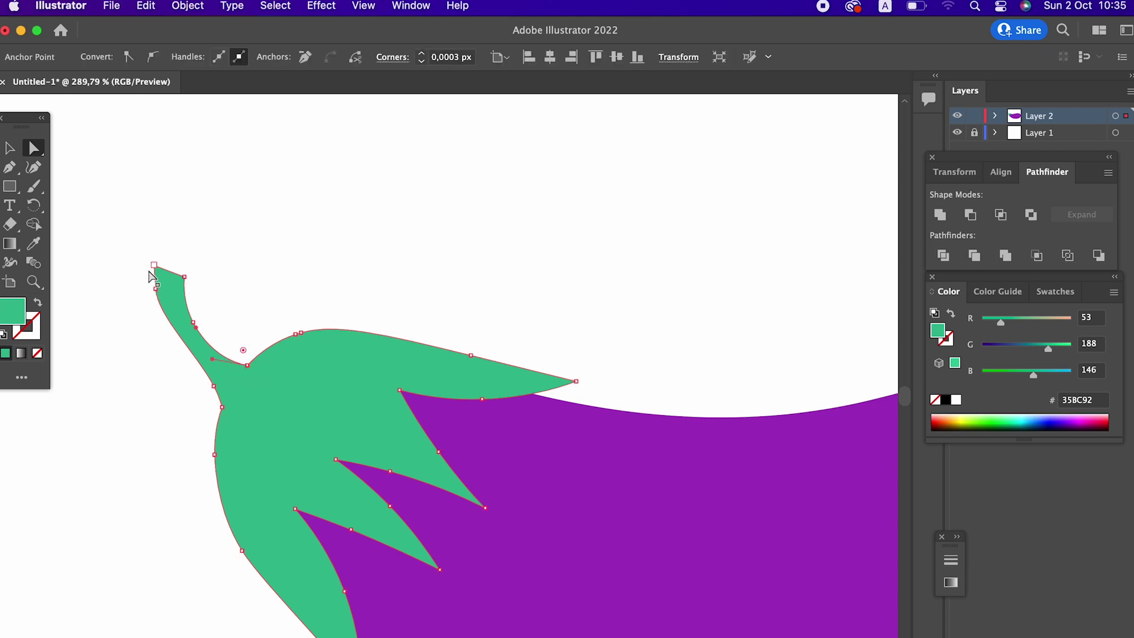
click(207, 412)
drag(214, 405, 198, 405)
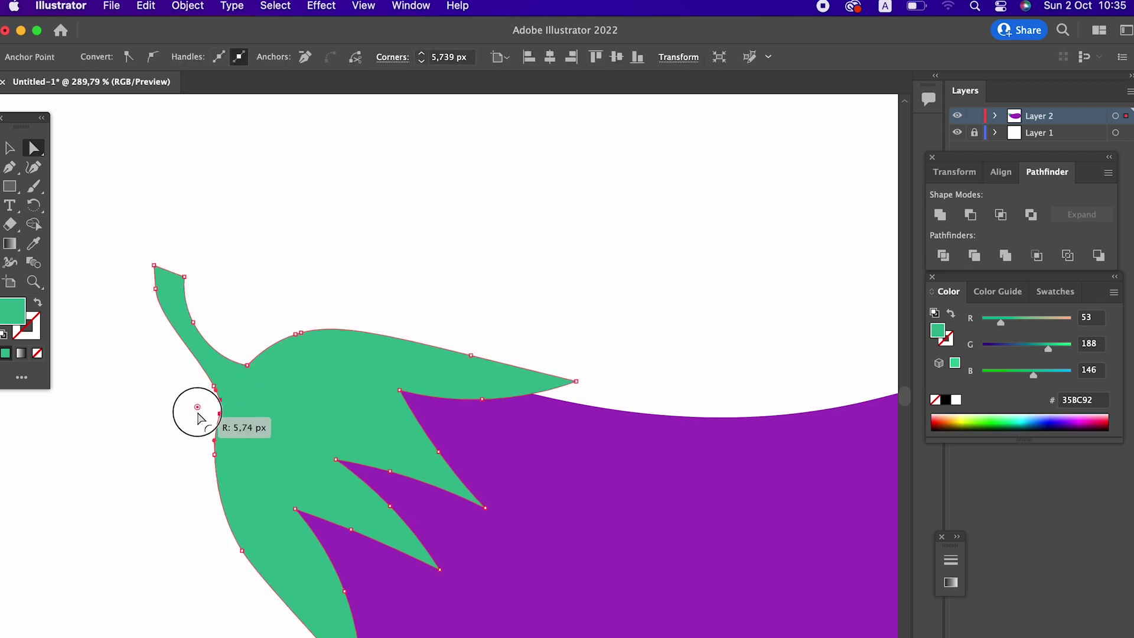
- Zoom out to view the whole eggplant and select the purple body
key(z)
alt+click(306, 242)
alt+click(229, 286)
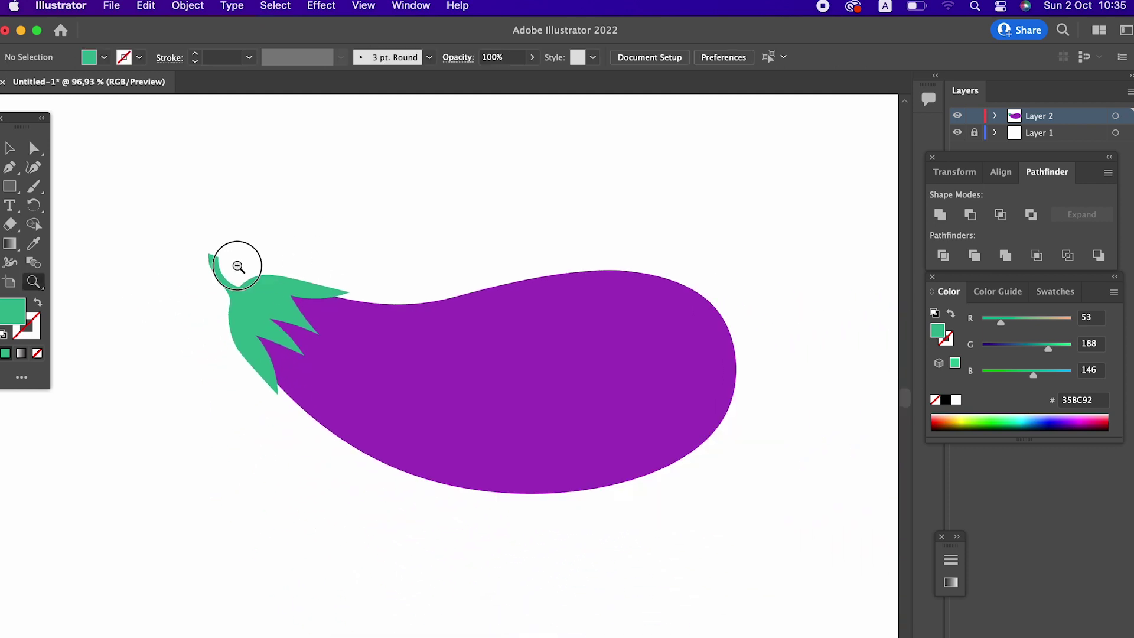
click(5, 150)
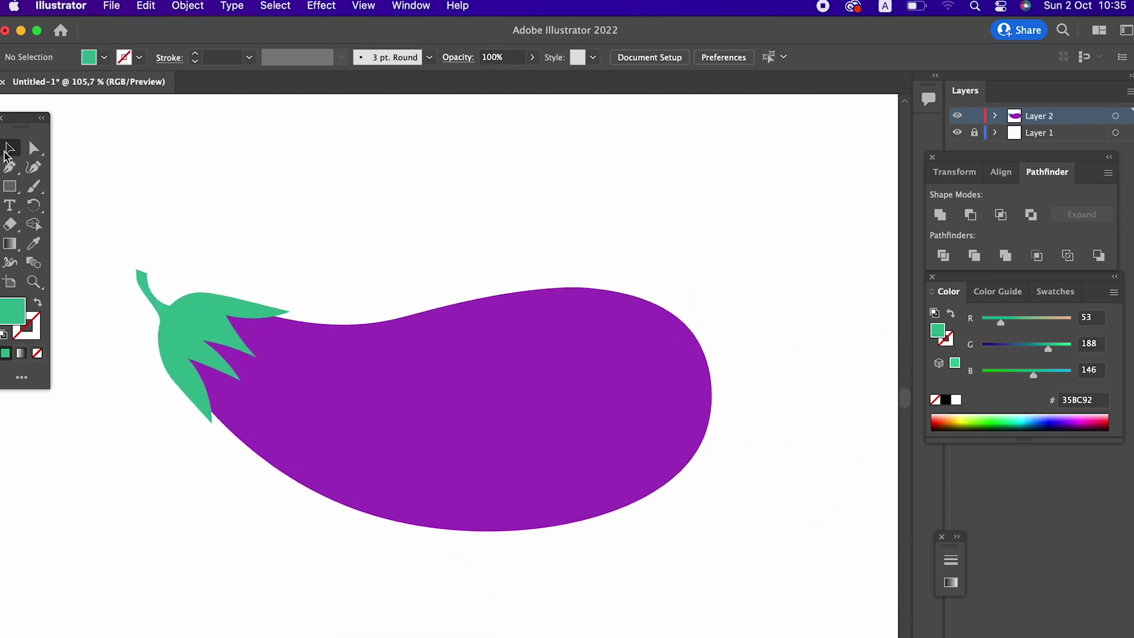
drag(377, 309, 388, 356)
key(z)
drag(293, 435, 421, 480)
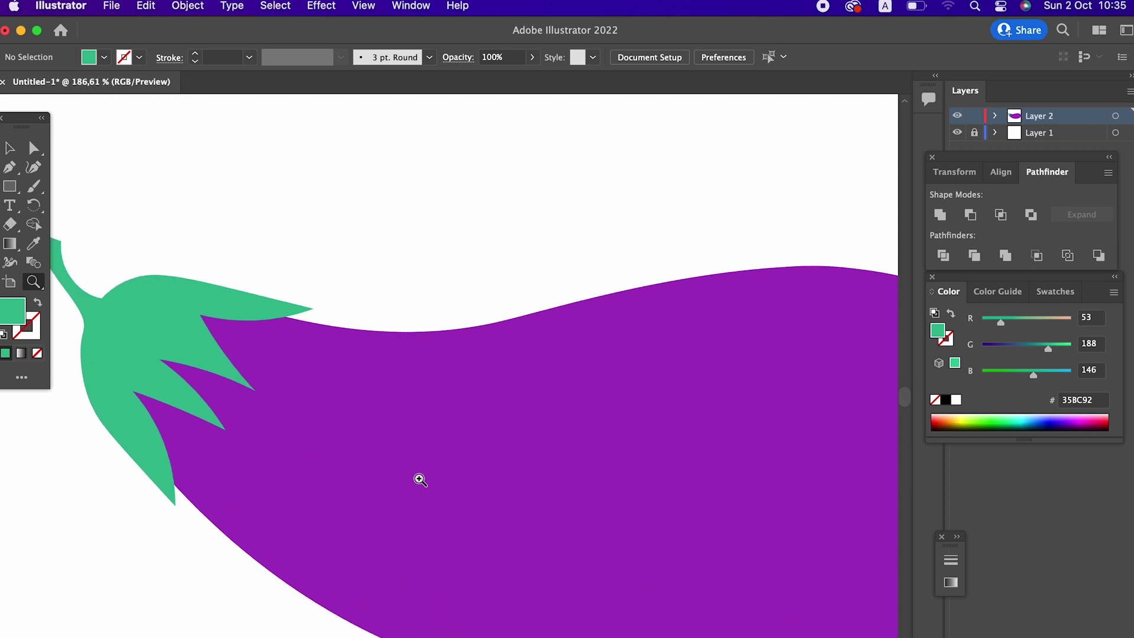
mouse_move(477, 401)
mouse_down()
mouse_move(372, 405)
mouse_move(502, 380)
mouse_up()
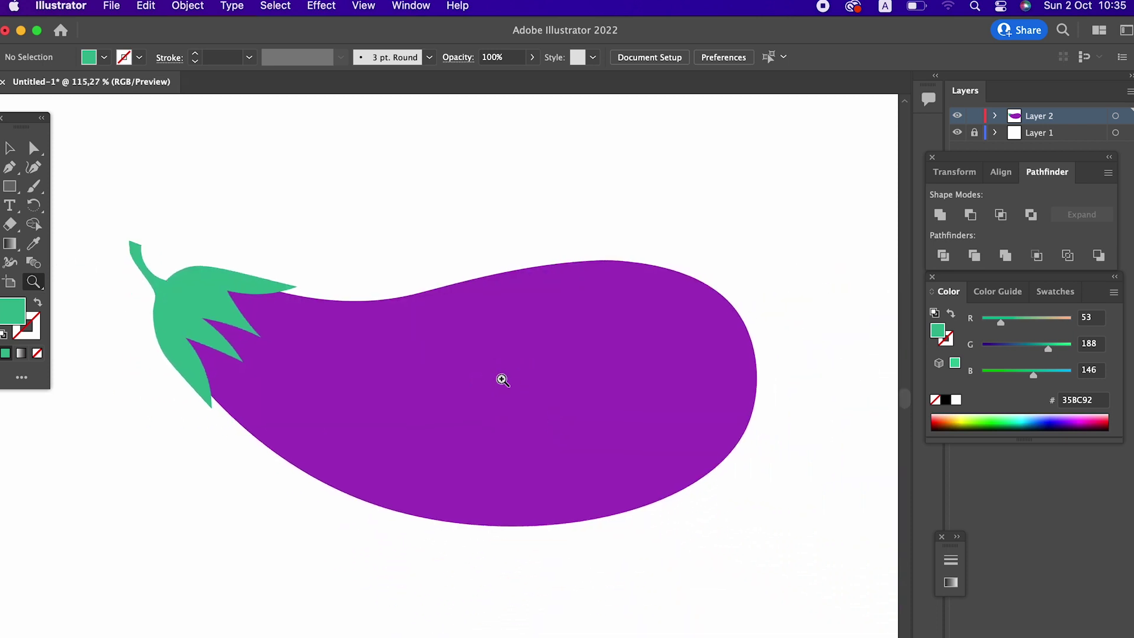
click(9, 149)
click(546, 347)
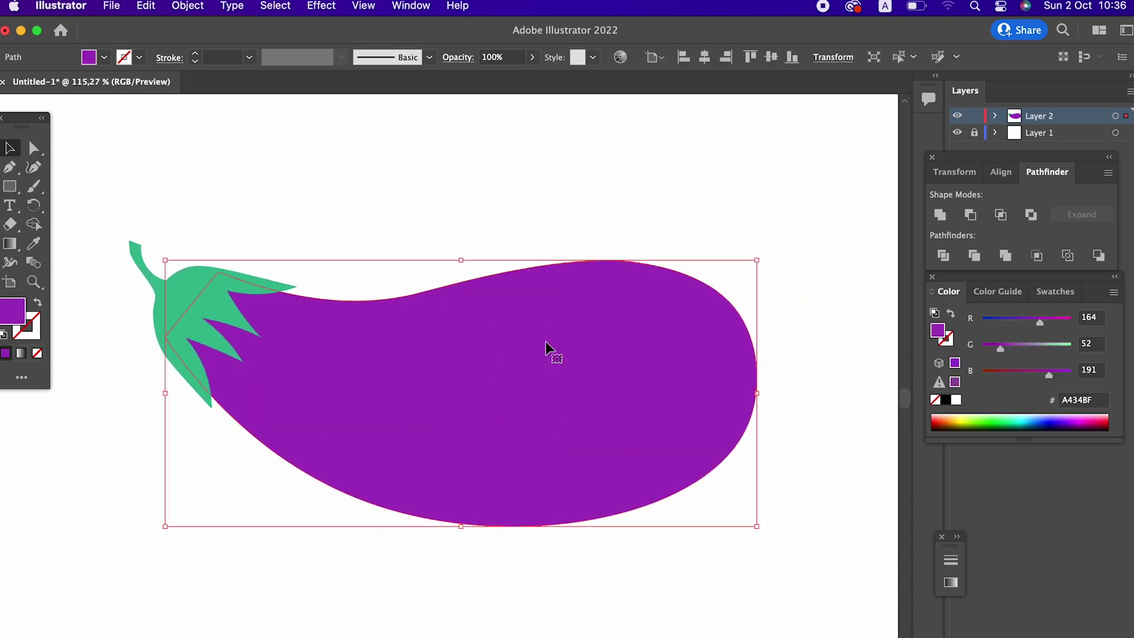
- Save the body's current purple as a new swatch
click(1061, 293)
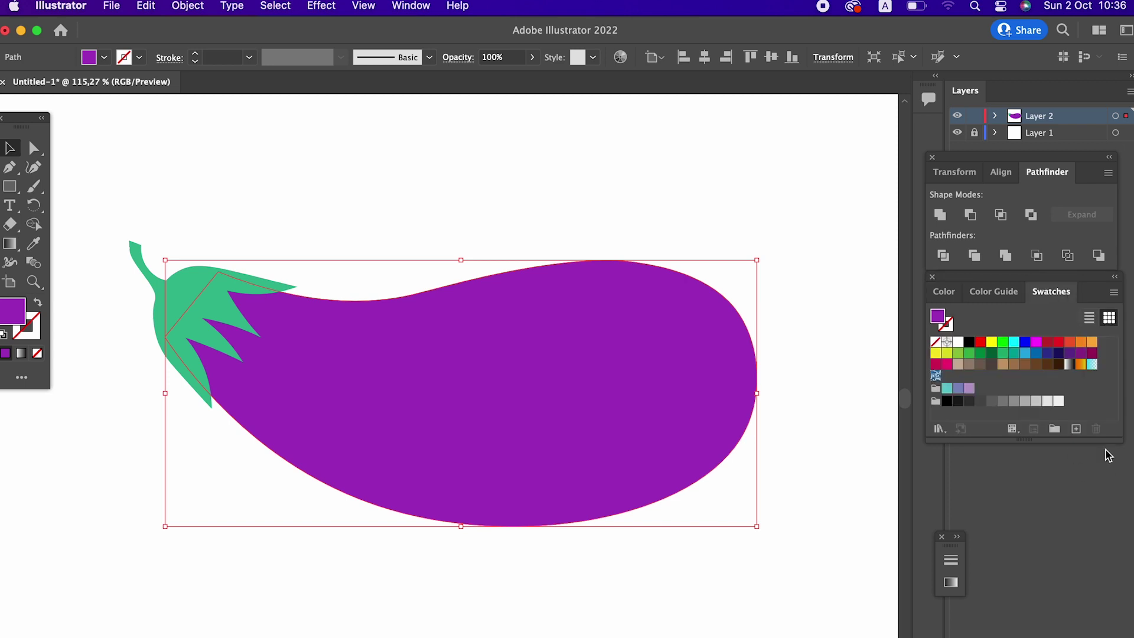
click(1075, 429)
click(643, 474)
- Darken the body to #6A237C, save it as a swatch, and apply a gradient fill
double_click(5, 320)
drag(168, 172, 168, 176)
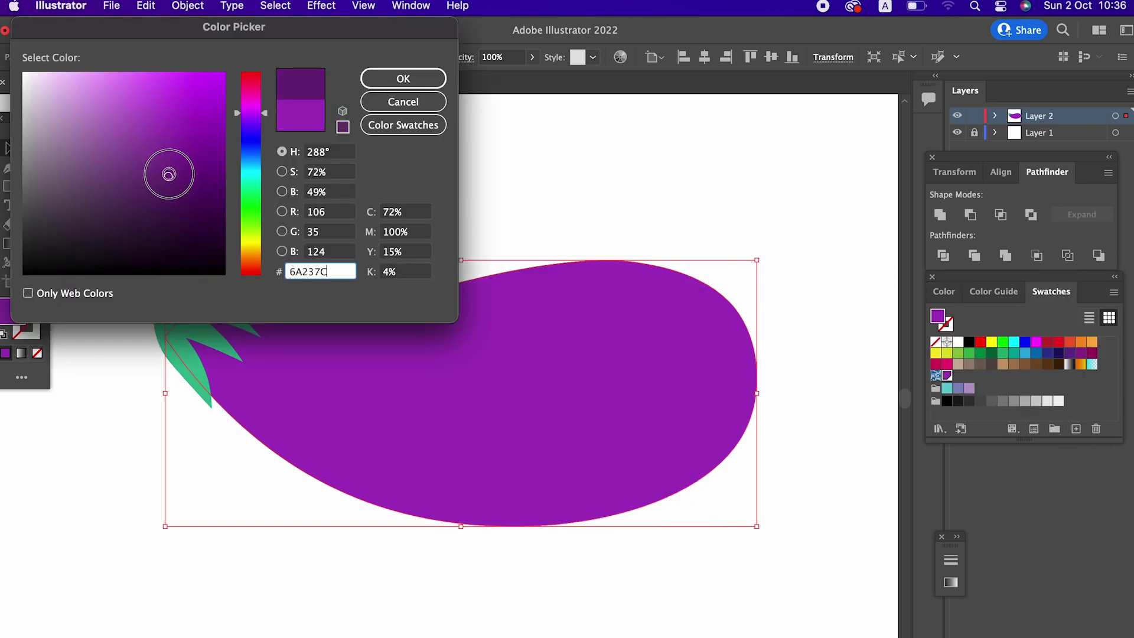
click(402, 78)
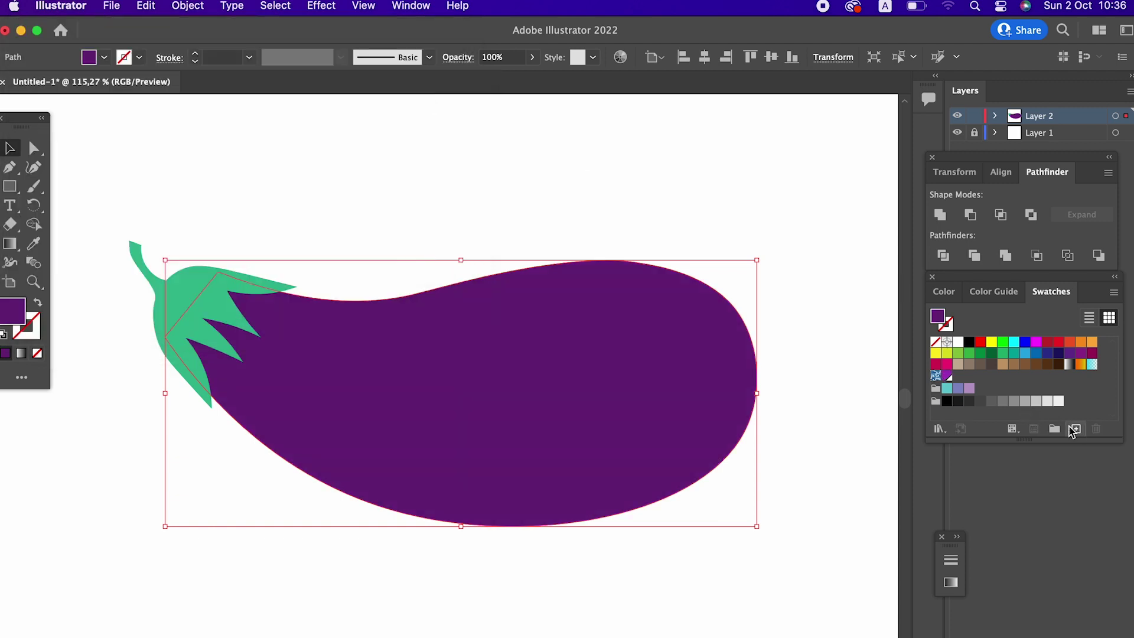
click(1075, 429)
click(643, 480)
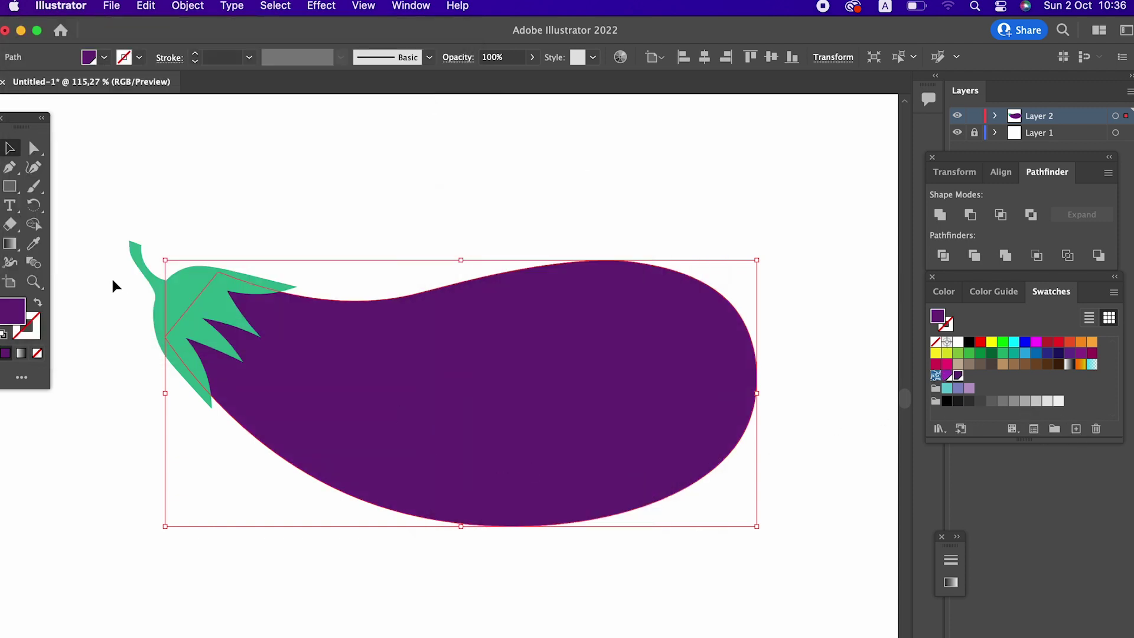
click(9, 244)
click(617, 434)
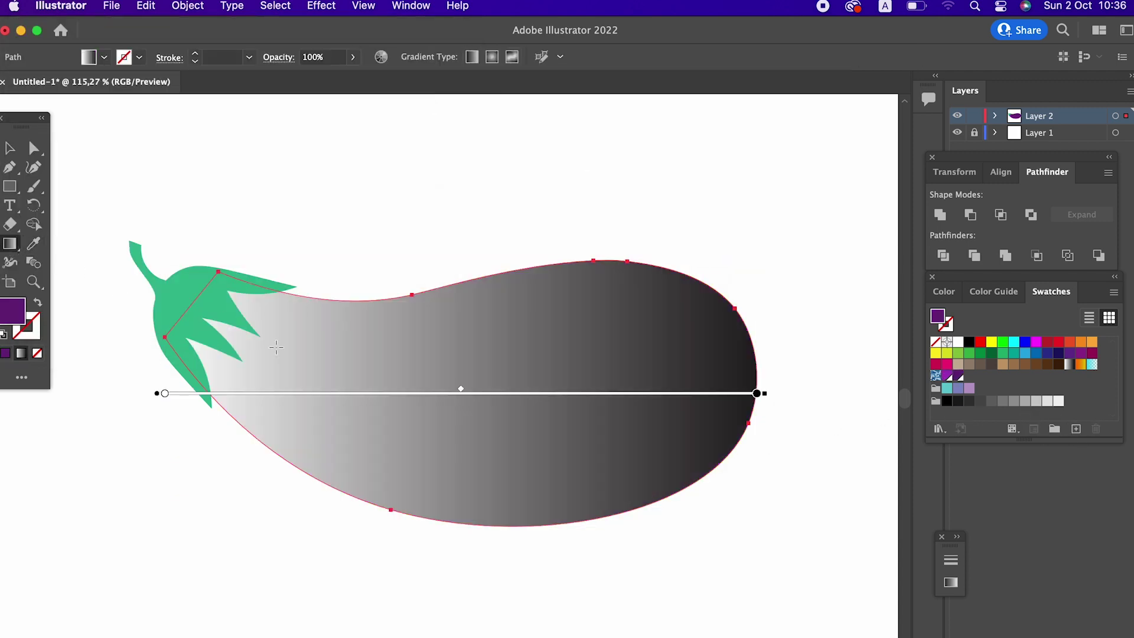
- Set the gradient's end stop to dark purple and its start stop to purple from swatches
double_click(757, 394)
click(552, 476)
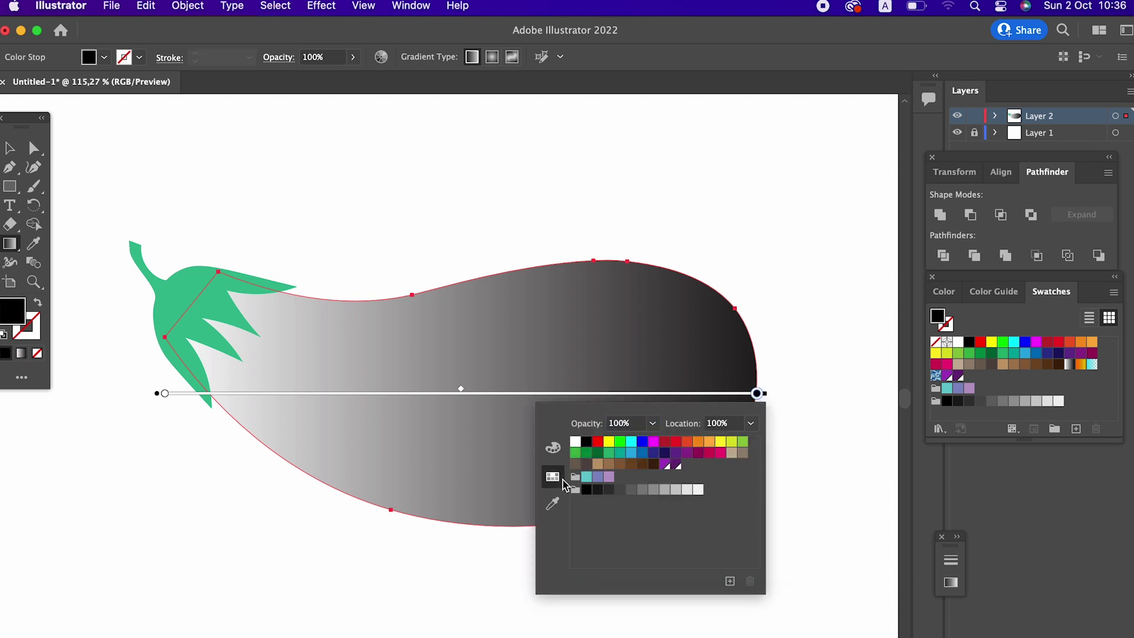
click(665, 466)
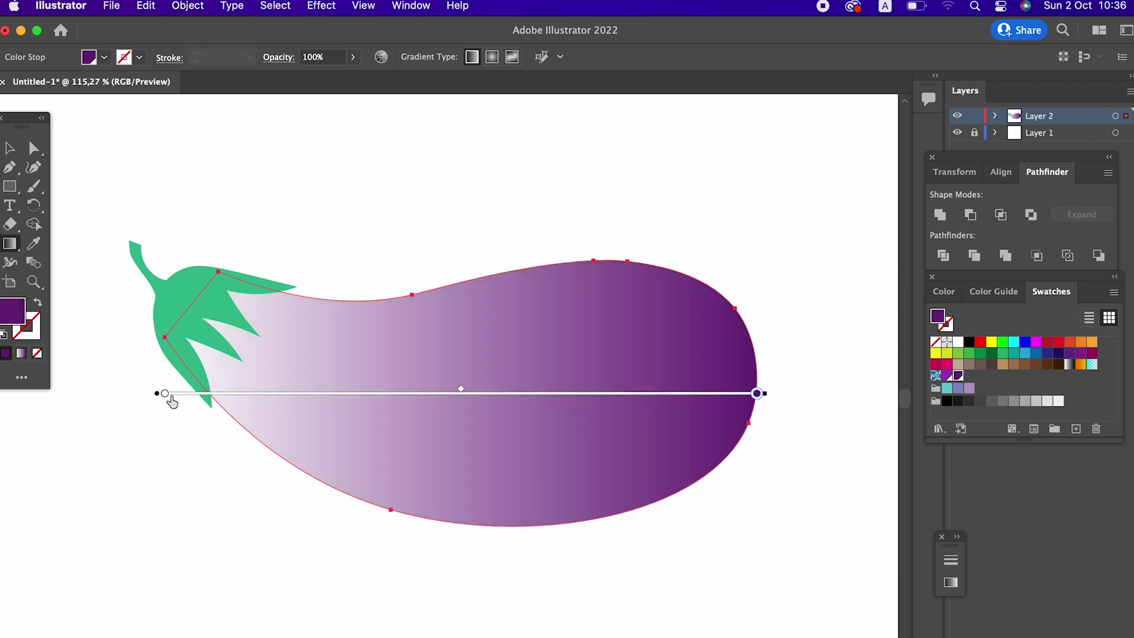
double_click(165, 394)
click(125, 464)
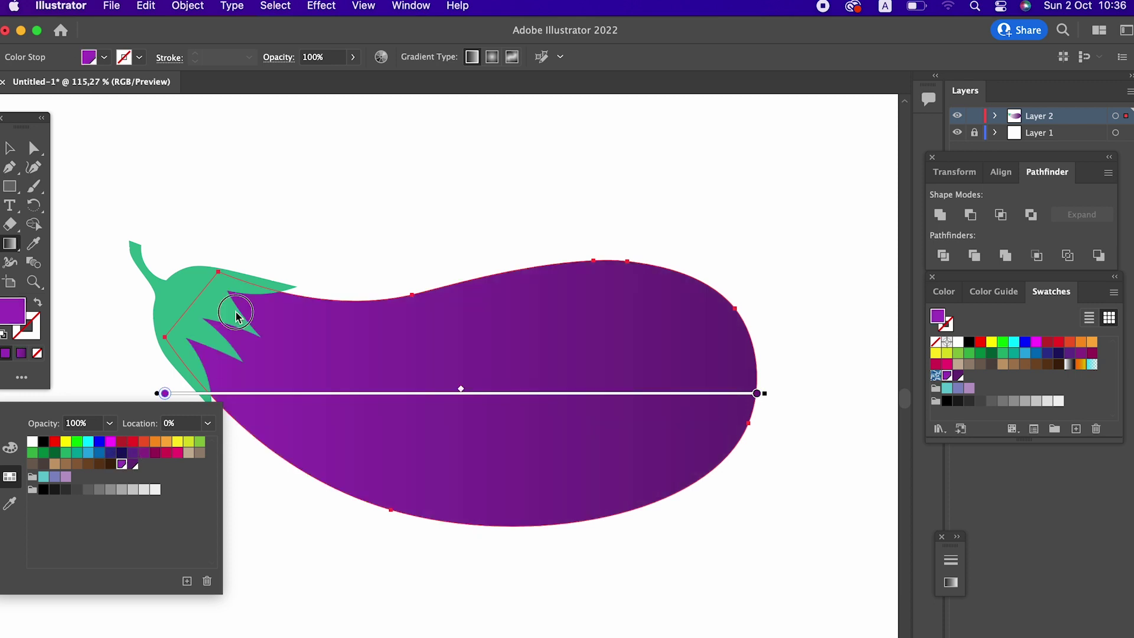
- Drag the gradient horizontally across the whole eggplant body and zoom in to review it
drag(243, 326, 548, 394)
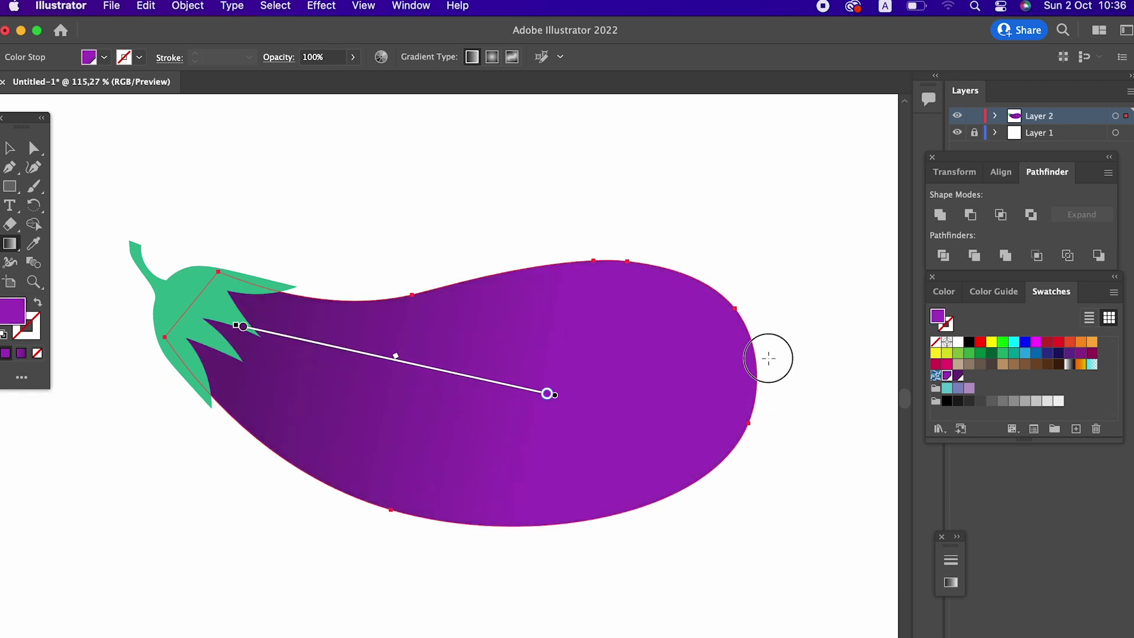
drag(768, 358, 151, 331)
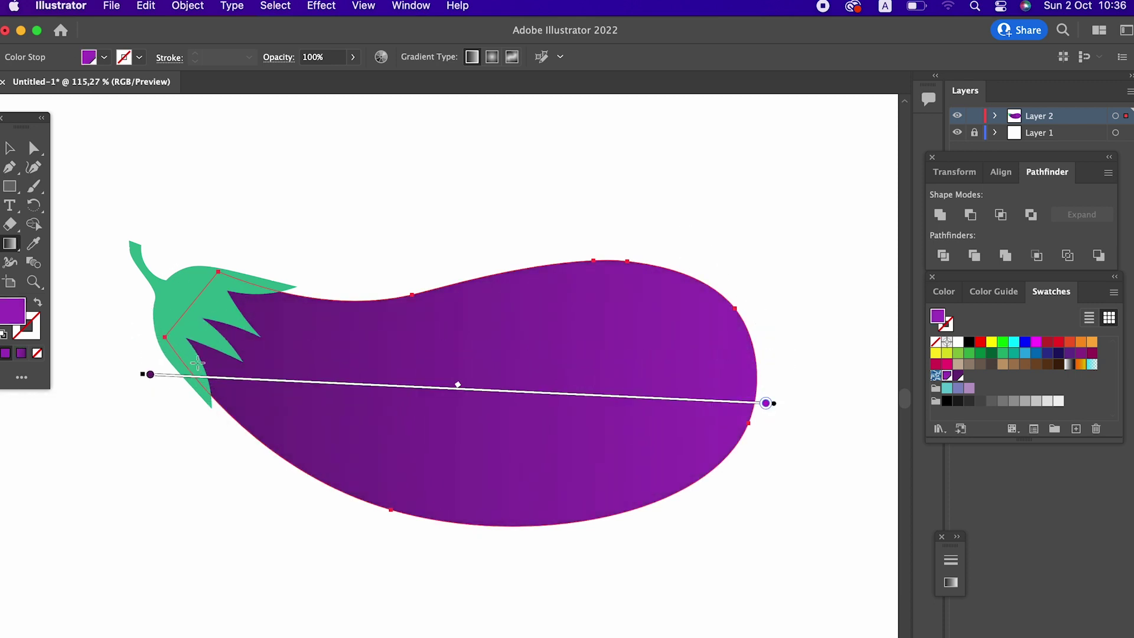
key(v)
click(347, 534)
key(z)
mouse_move(339, 526)
mouse_down()
mouse_move(350, 587)
mouse_move(319, 410)
mouse_up()
scroll(319, 410, down, 2)
scroll(303, 425, down, 3)
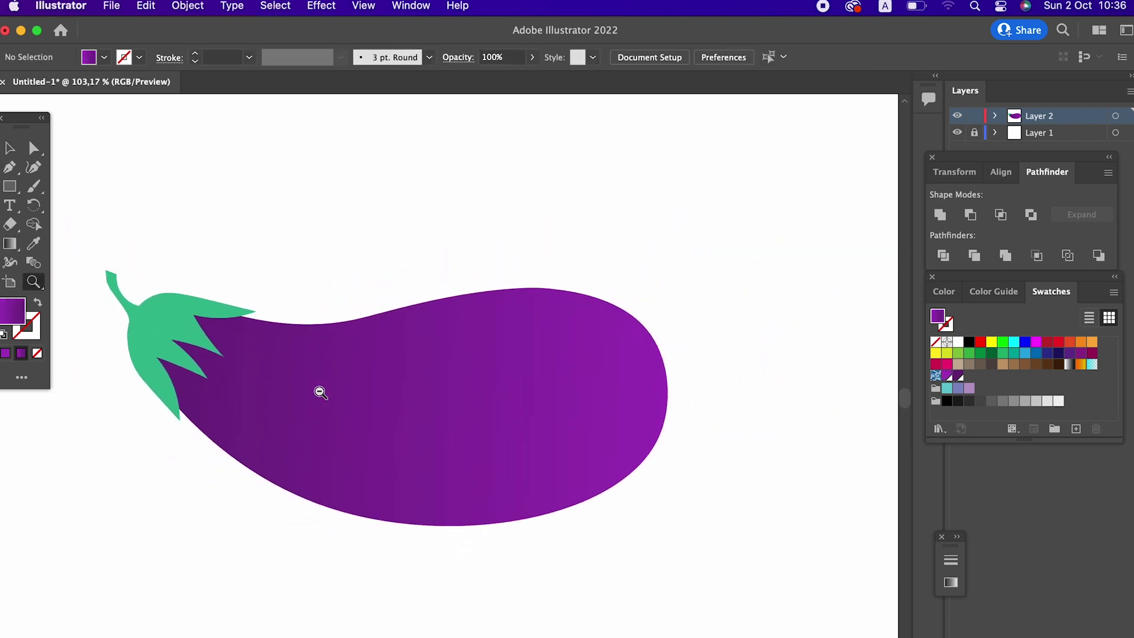
click(186, 319)
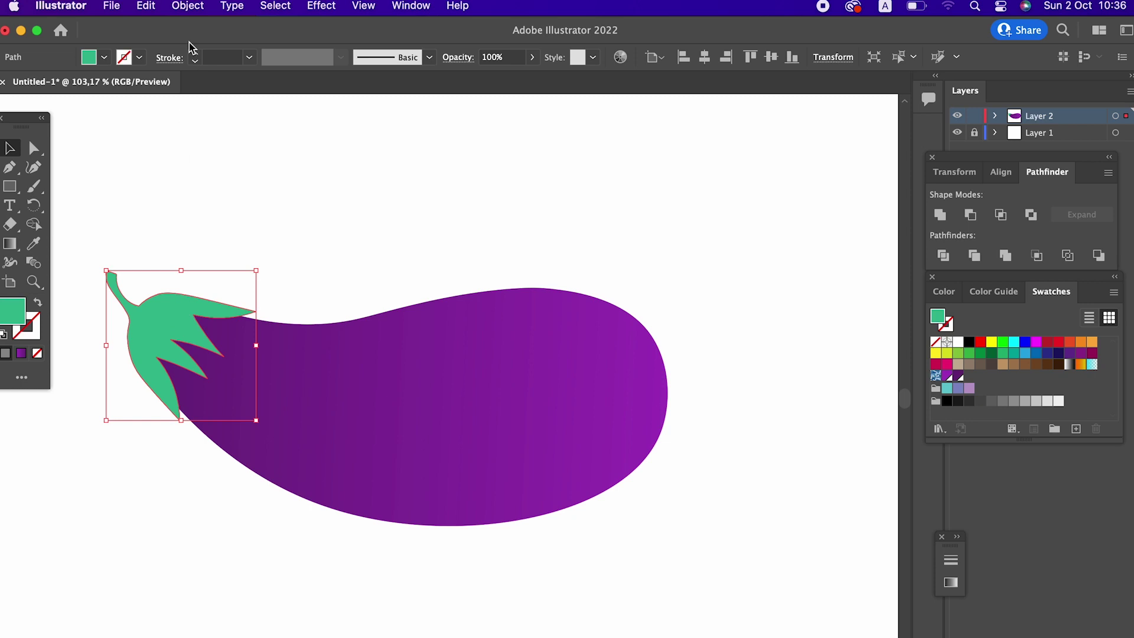
- Offset the leaf outline outward by 5 px
click(188, 6)
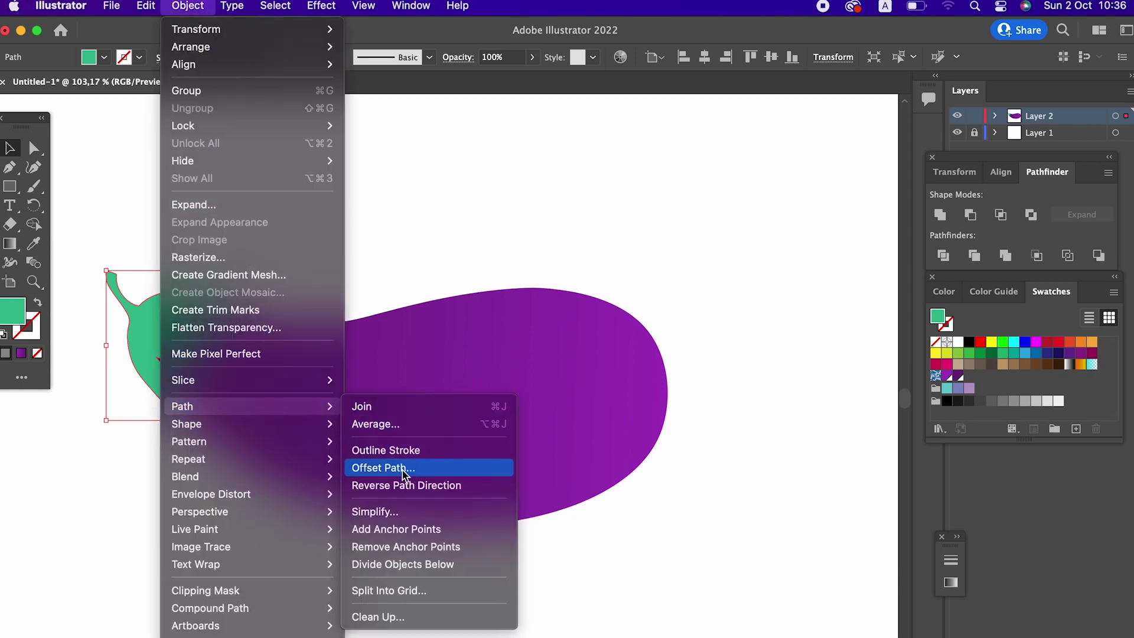
mouse_move(182, 406)
click(397, 466)
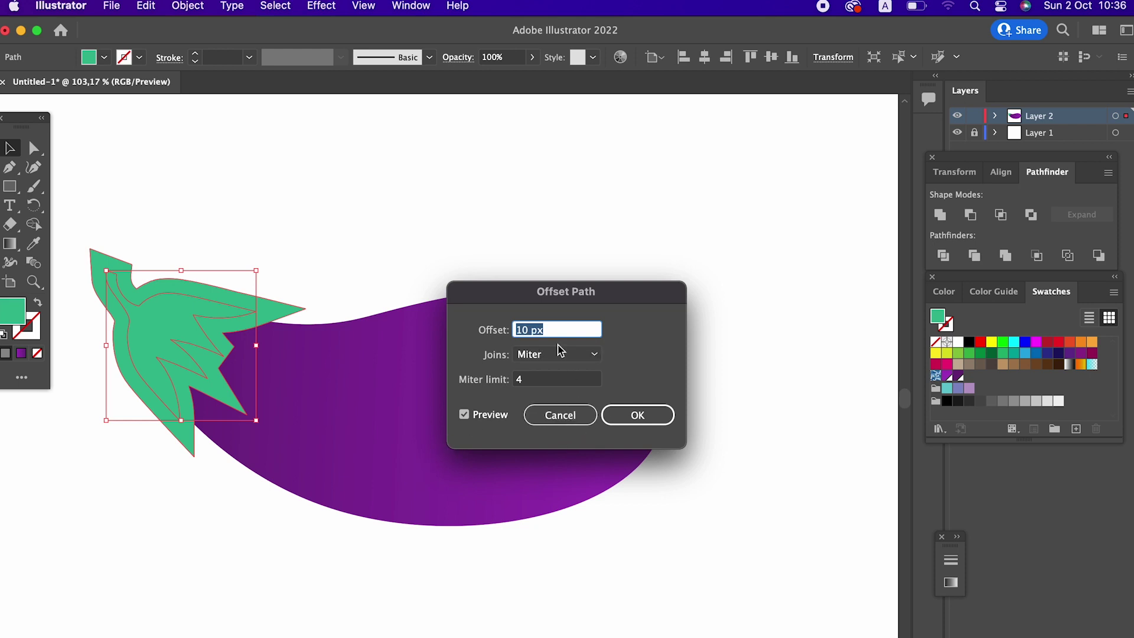
text(5)
click(555, 379)
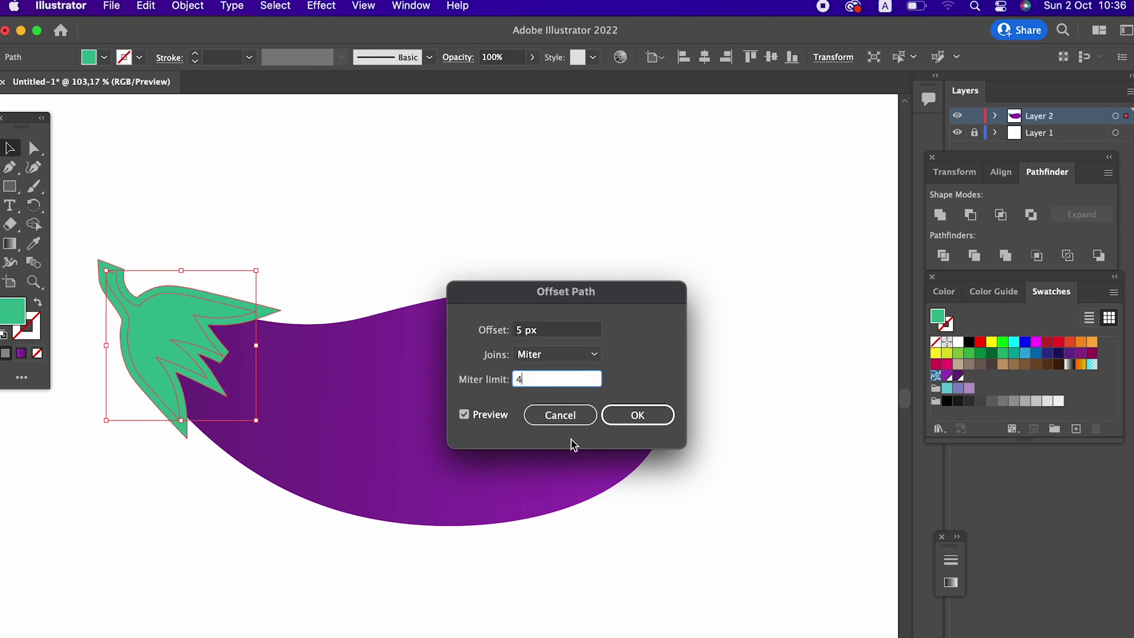
click(632, 415)
- Fill the offset outline with dark purple, then darken it further in the Color Picker
key(z)
click(260, 378)
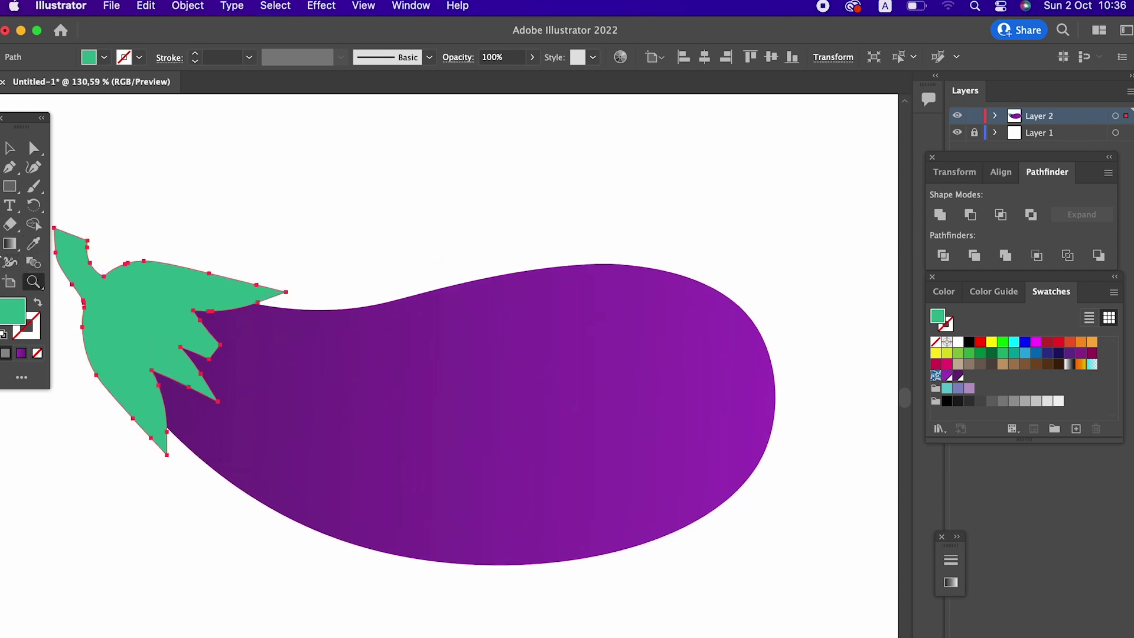
click(957, 376)
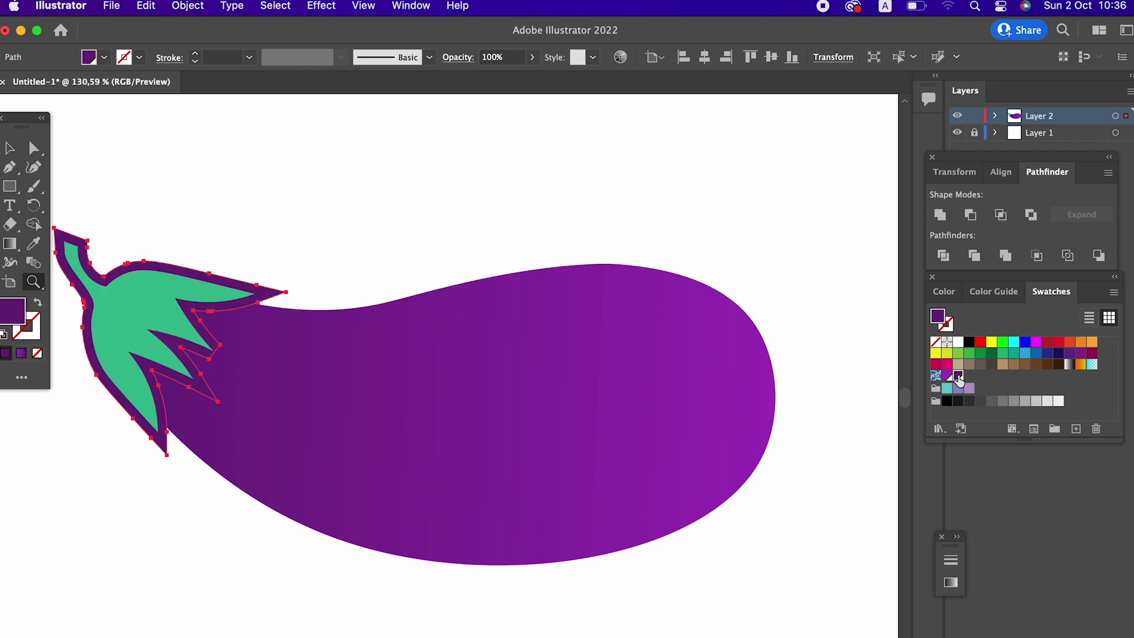
alt+click(572, 367)
drag(493, 386, 555, 397)
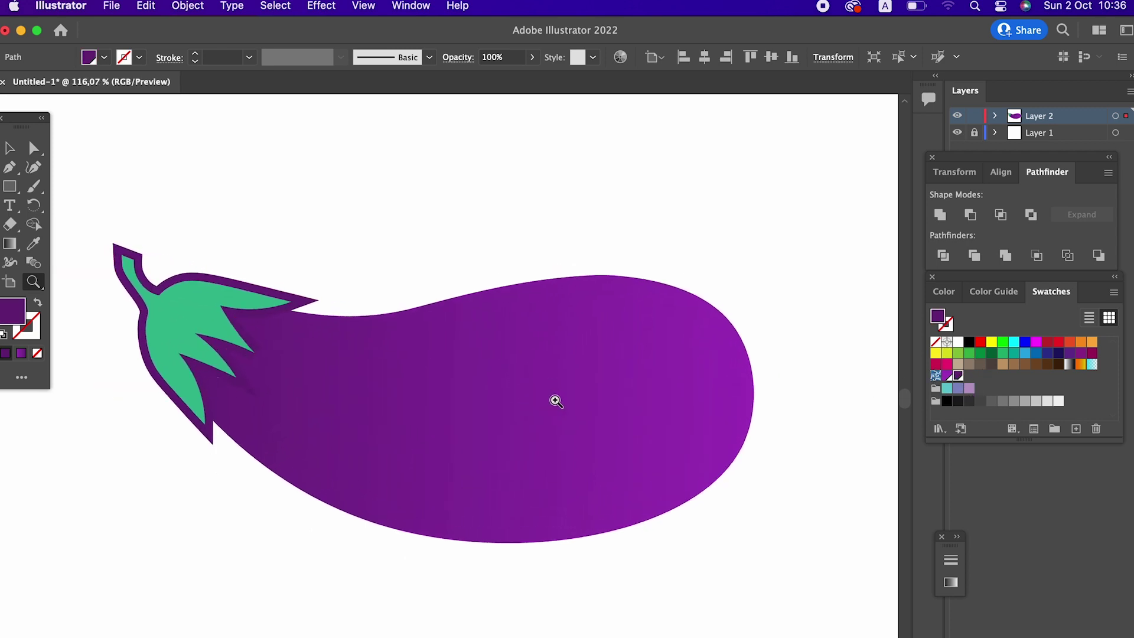
double_click(21, 318)
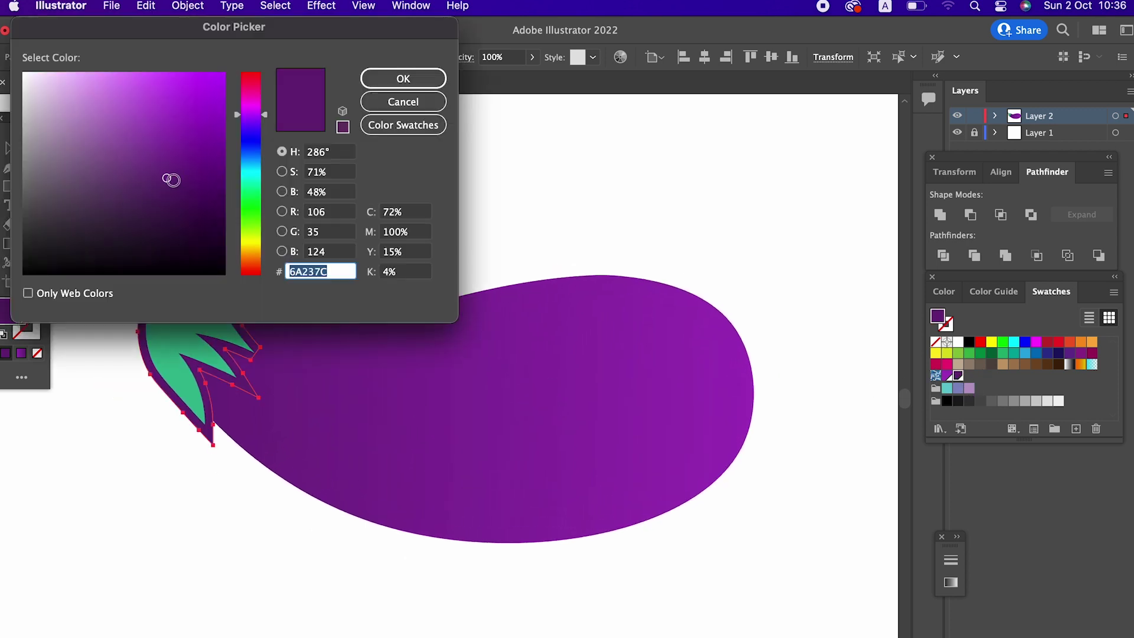
click(171, 187)
click(404, 79)
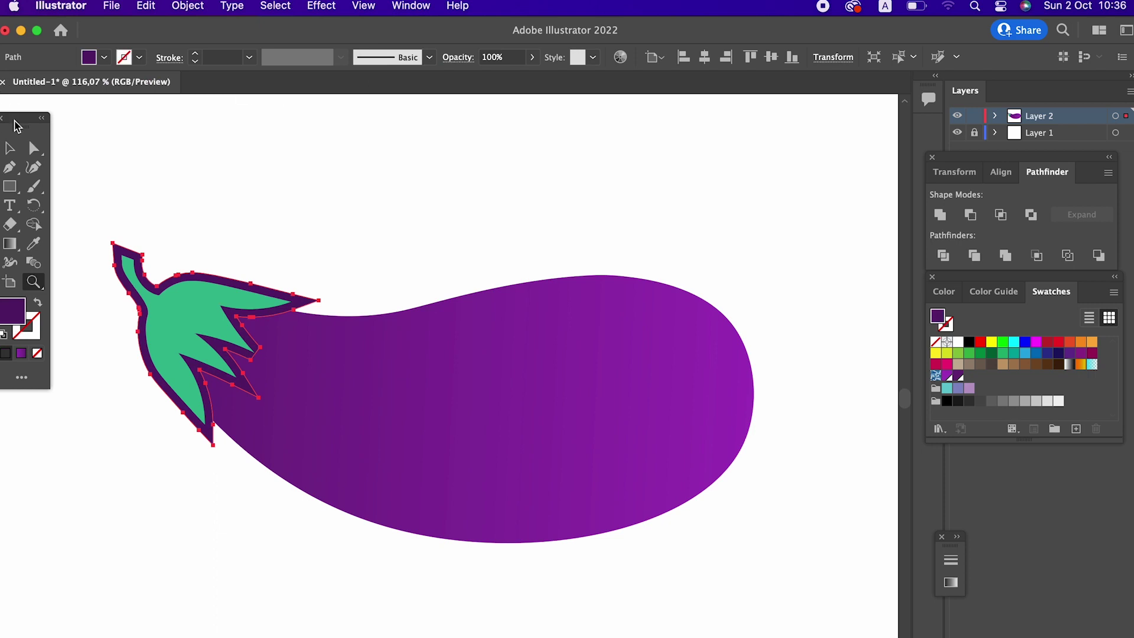
drag(184, 319, 342, 380)
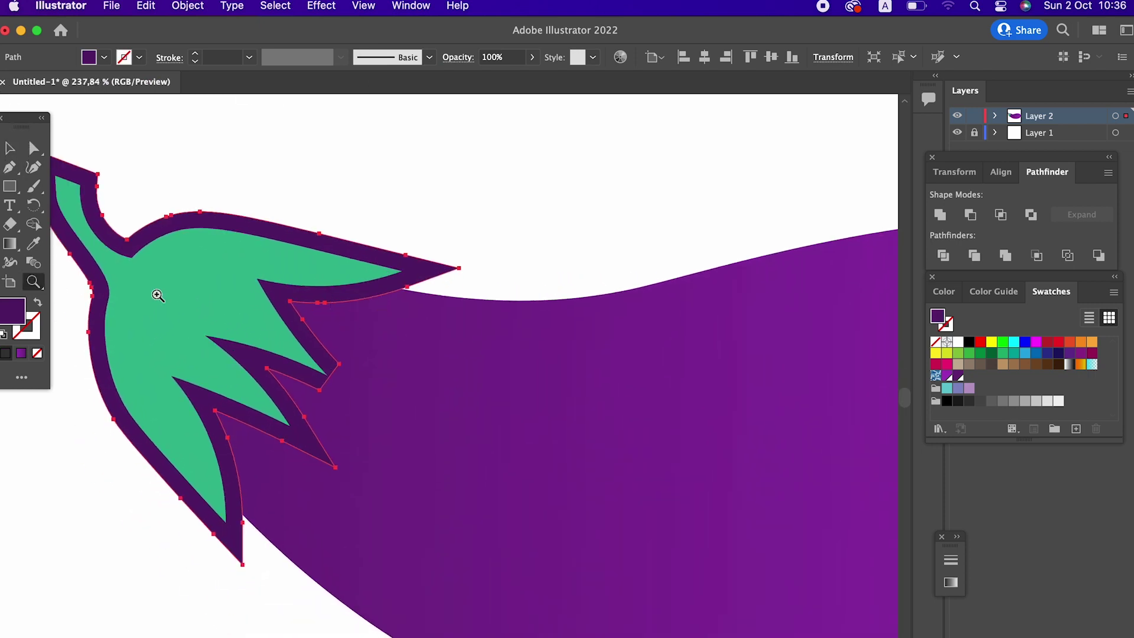
- Add a Curvature-tool point that bends the dark border outward at the lower notch
click(45, 153)
click(34, 167)
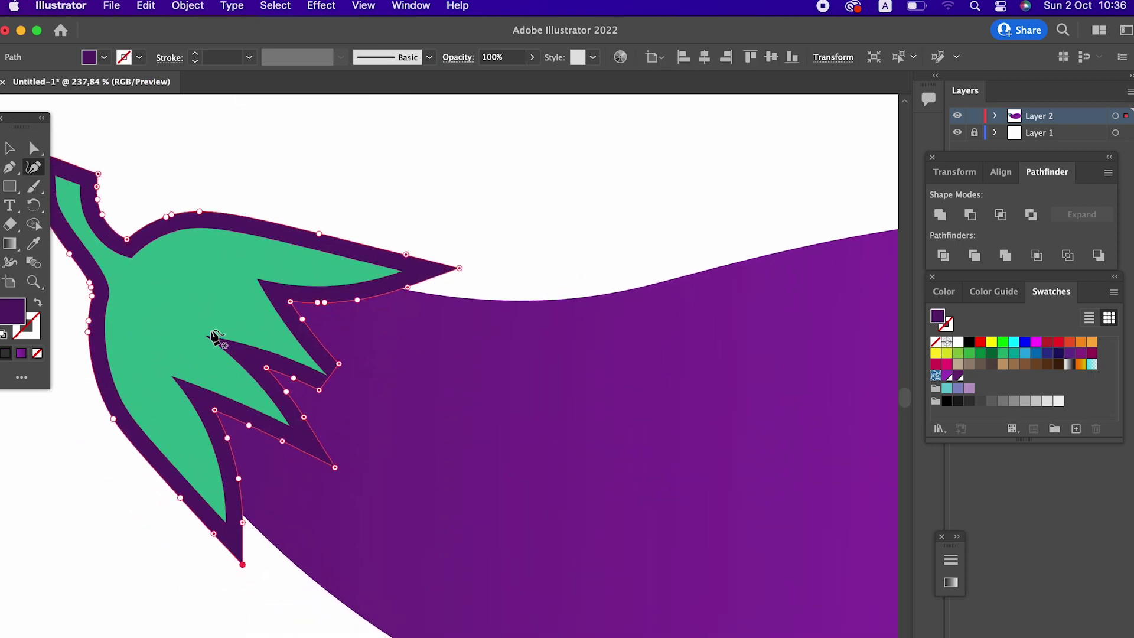
drag(329, 374, 354, 387)
click(319, 390)
click(334, 368)
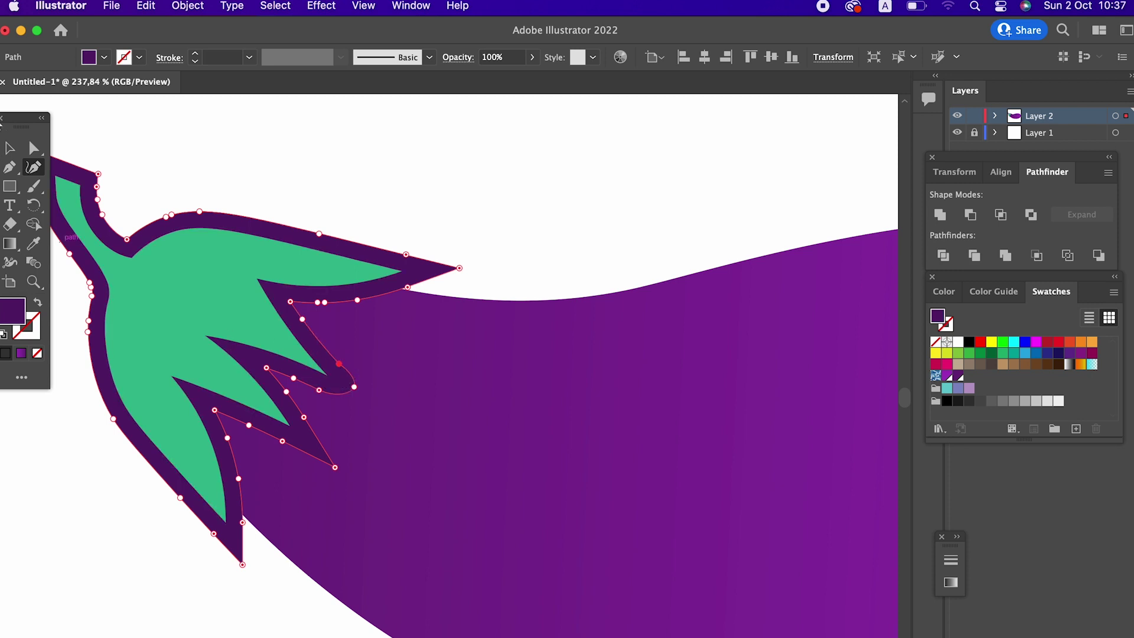
key(v)
key(ctrl+shift+a)
click(518, 356)
scroll(517, 356, down, 2)
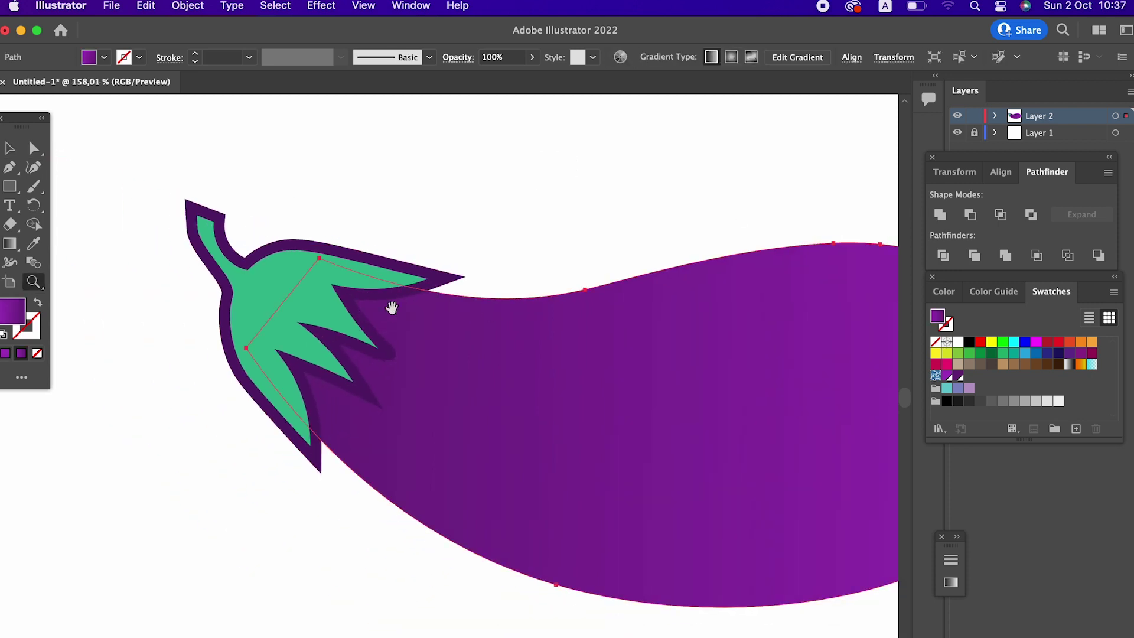
scroll(384, 310, right, 2)
scroll(349, 347, up, 2)
- Move the notch anchors and handles up and left with Direct Selection for a smoother curve
click(34, 149)
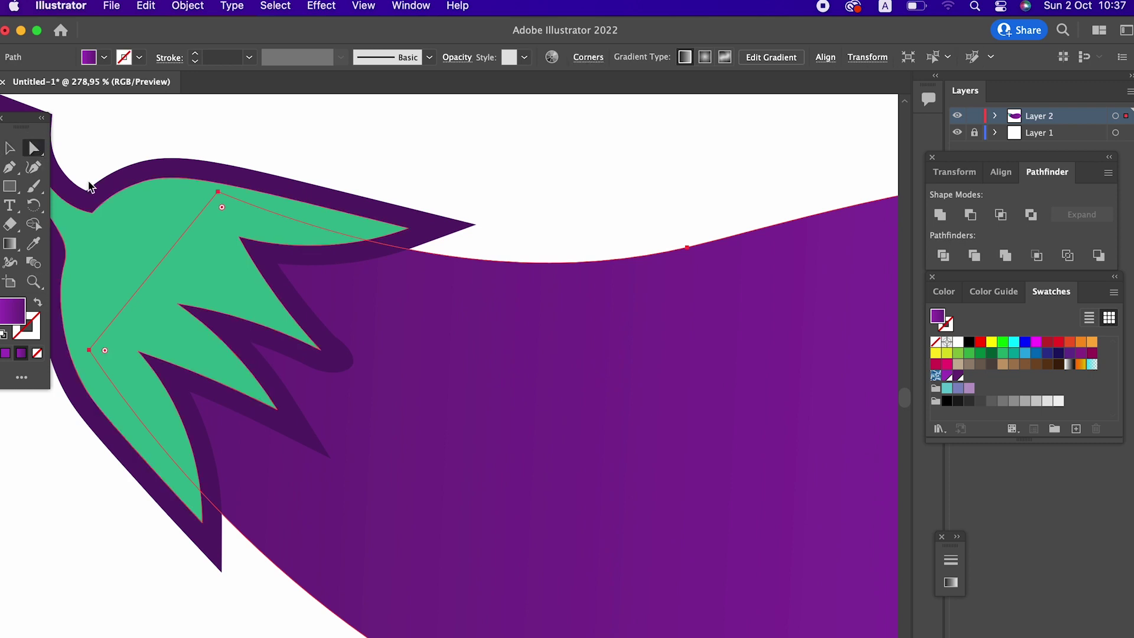
click(353, 372)
mouse_move(353, 363)
mouse_down()
mouse_move(365, 383)
mouse_move(347, 365)
mouse_up()
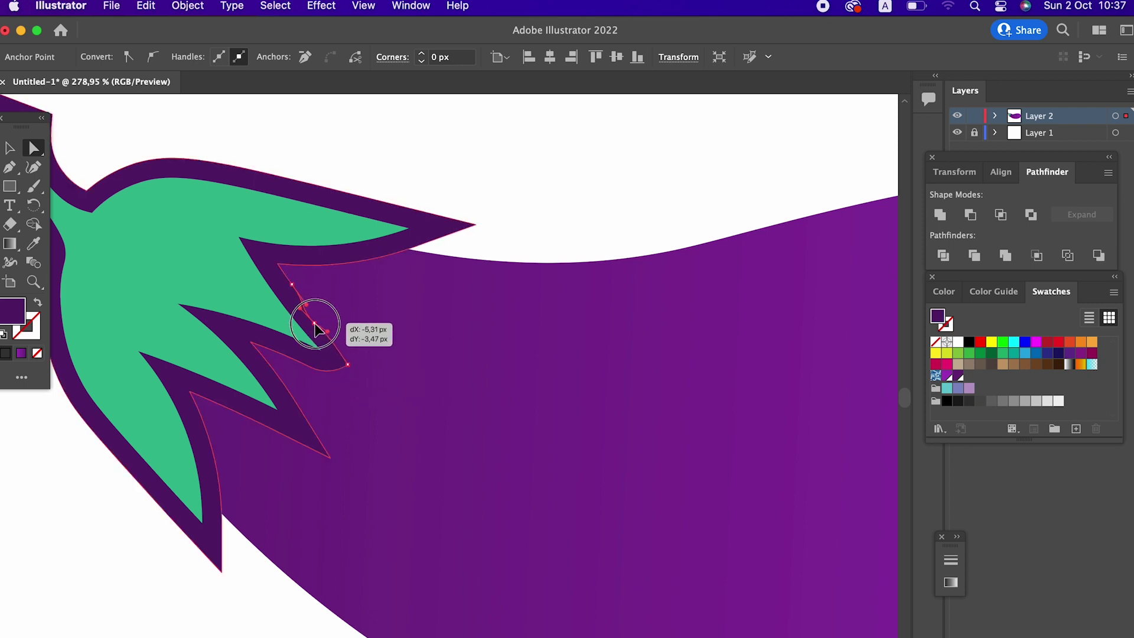
drag(313, 316, 321, 324)
drag(313, 367, 303, 362)
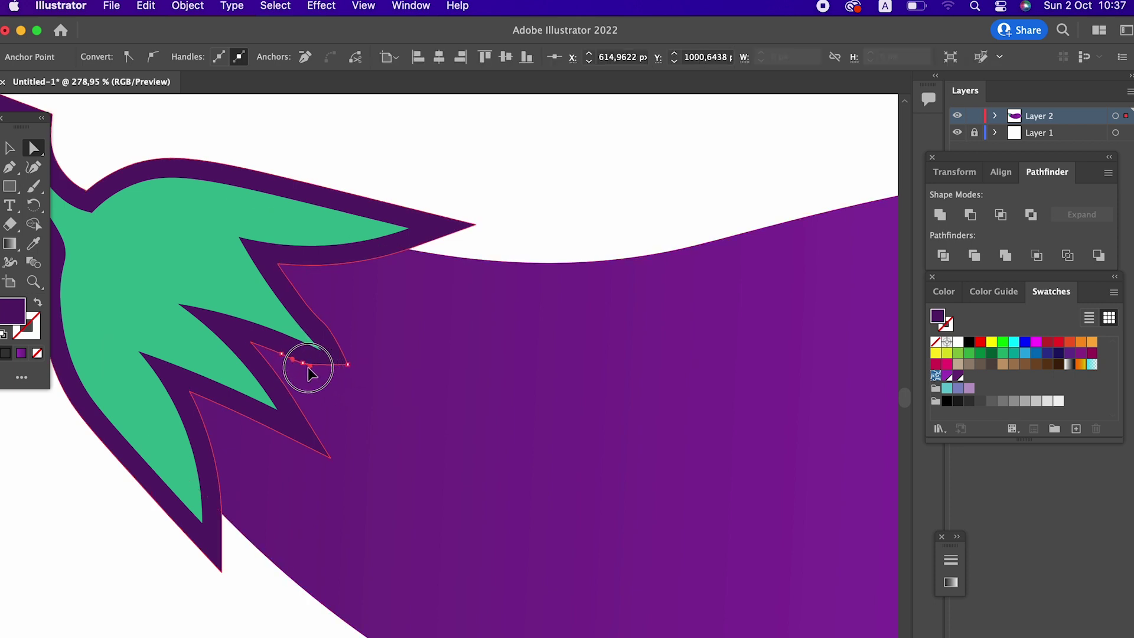
mouse_move(305, 367)
mouse_down()
mouse_move(291, 362)
mouse_move(301, 365)
mouse_up()
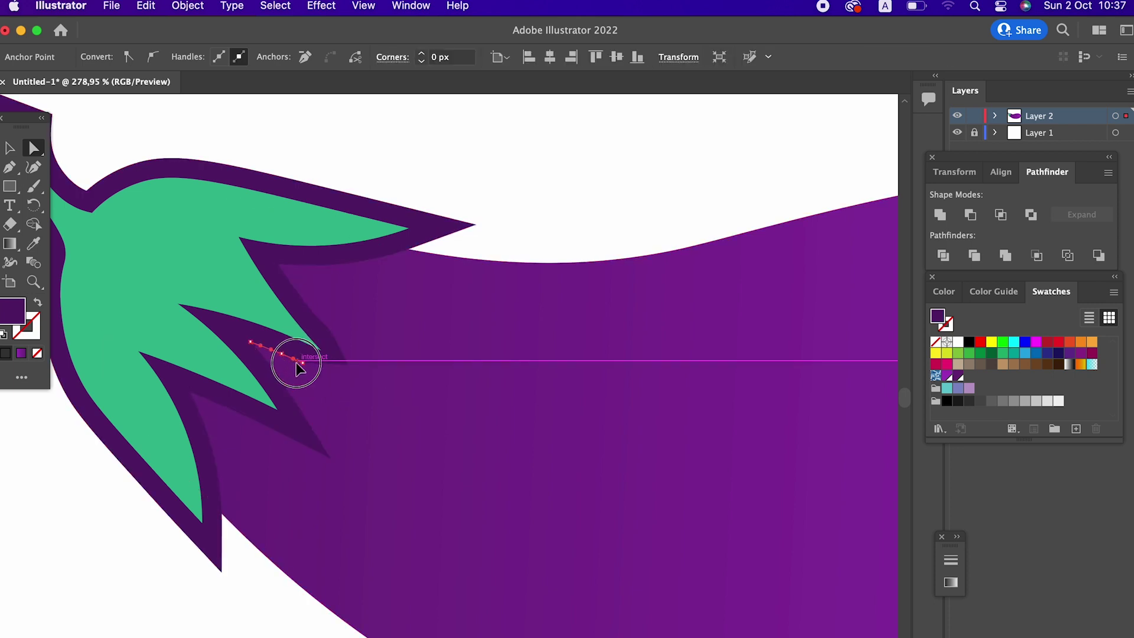
key(z)
drag(377, 331, 193, 332)
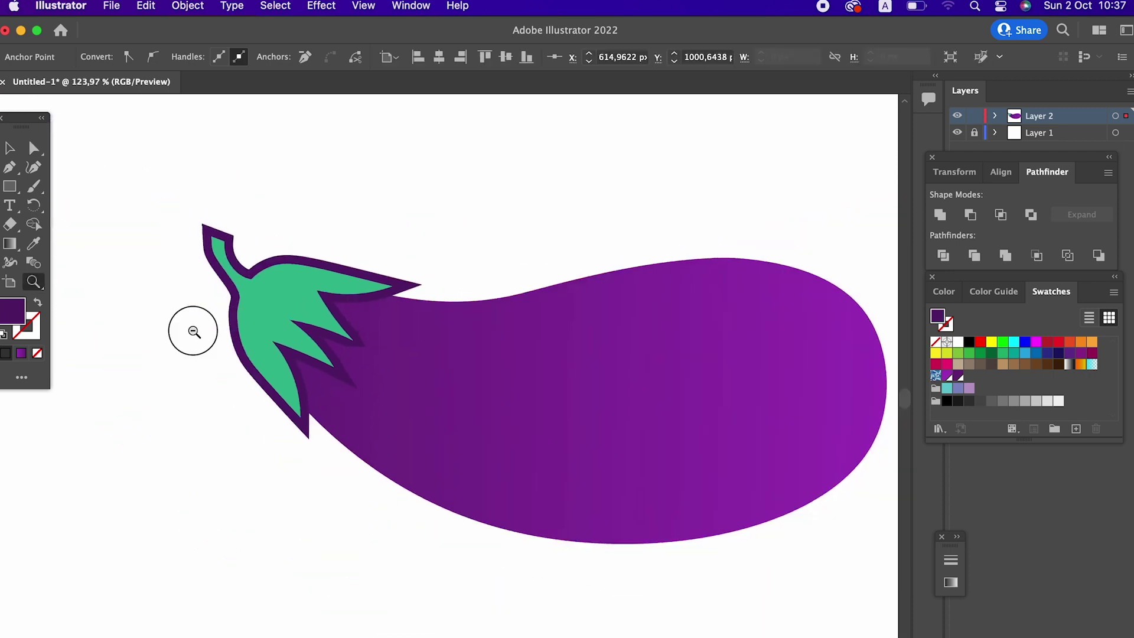
click(10, 148)
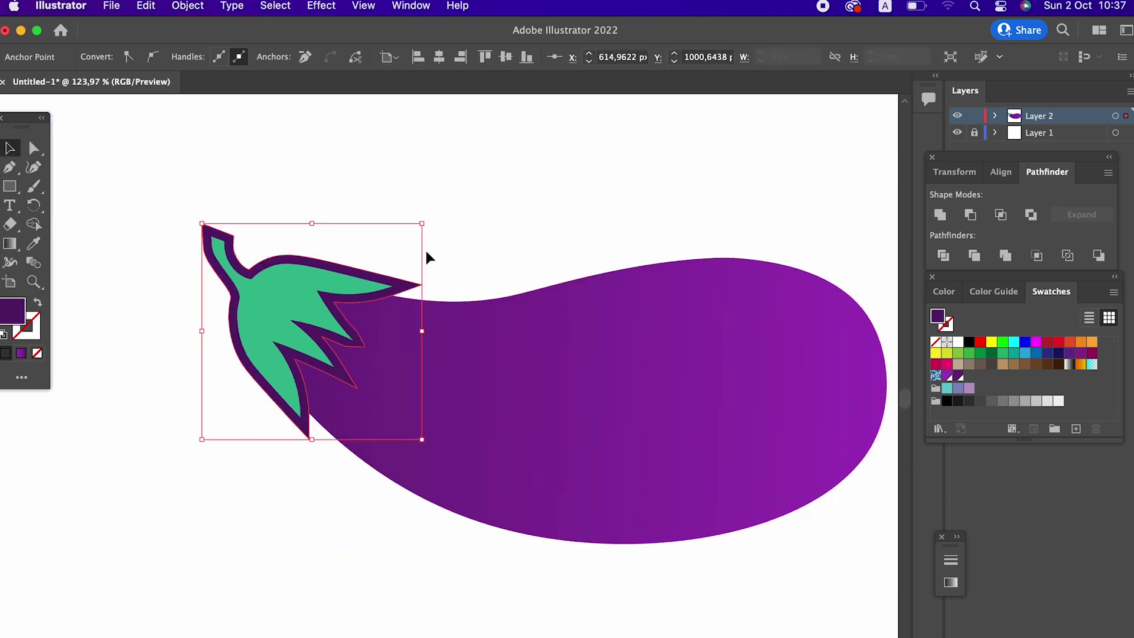
- Copy the eggplant body and paste a copy in front
click(428, 360)
click(146, 6)
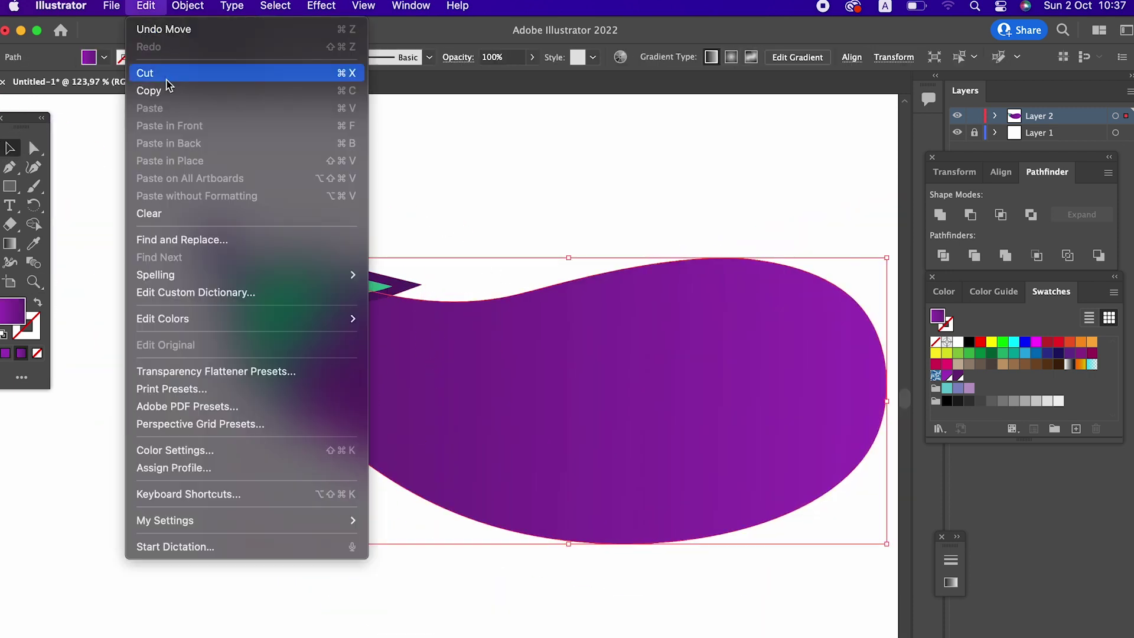
click(166, 95)
click(146, 6)
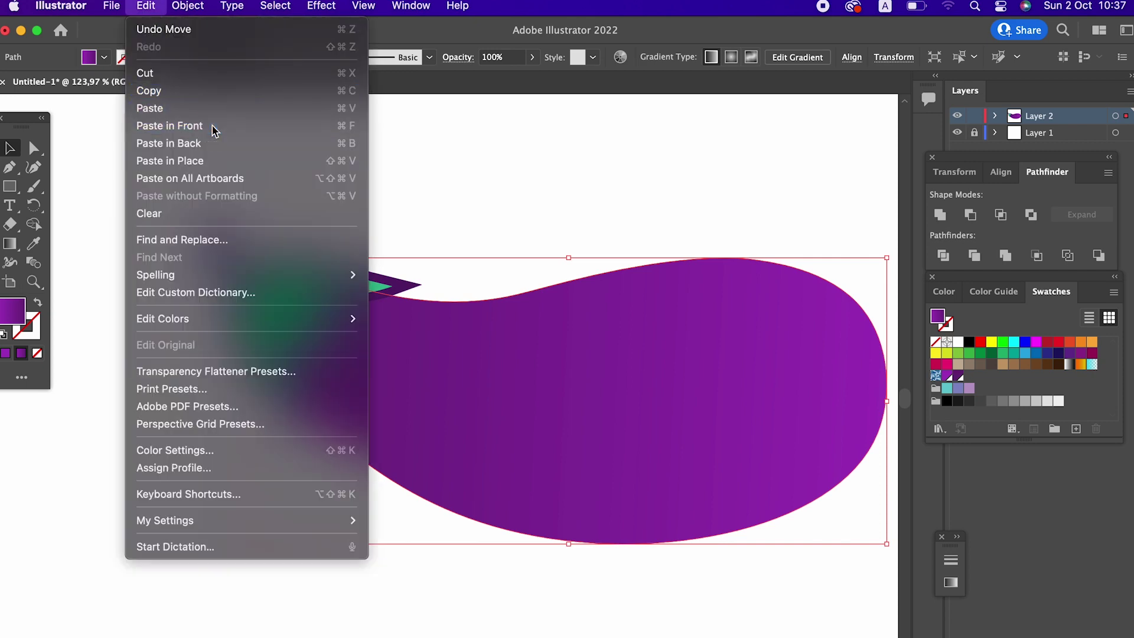
click(210, 125)
- Divide the body copy with the dark cap outline and delete the leftover outer pieces
shift+click(411, 285)
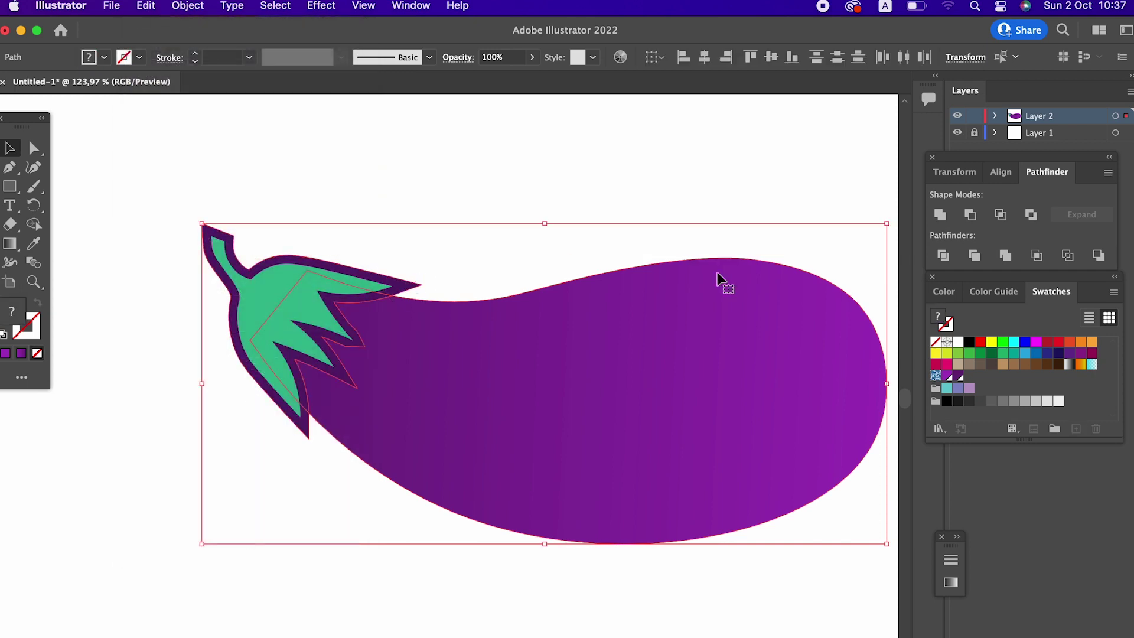
click(943, 255)
double_click(395, 329)
click(360, 275)
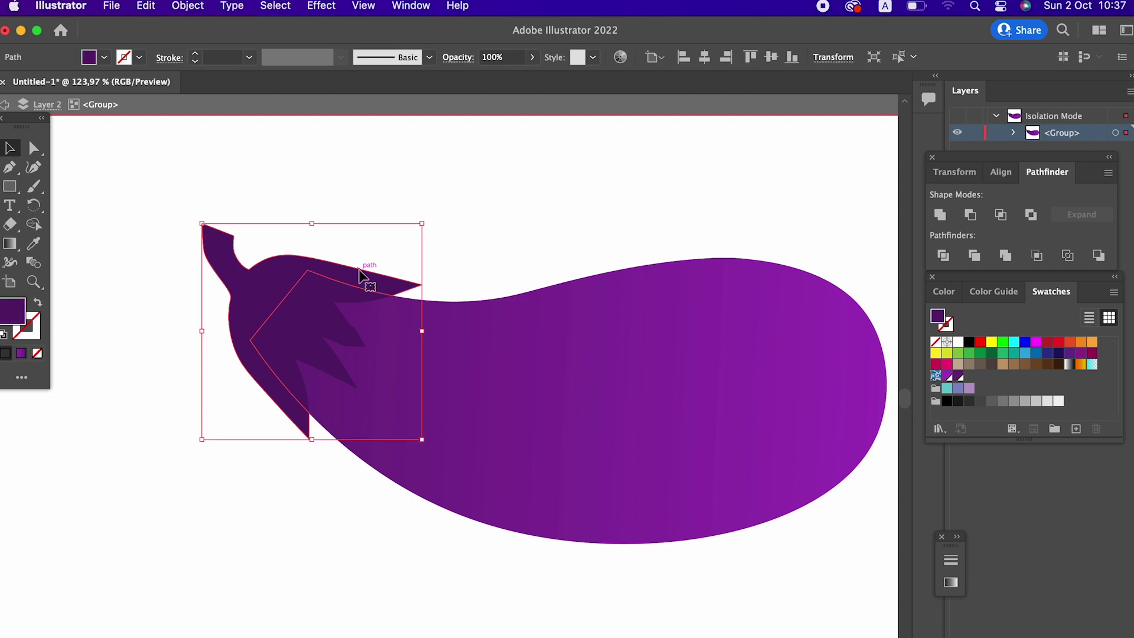
click(600, 391)
double_click(557, 236)
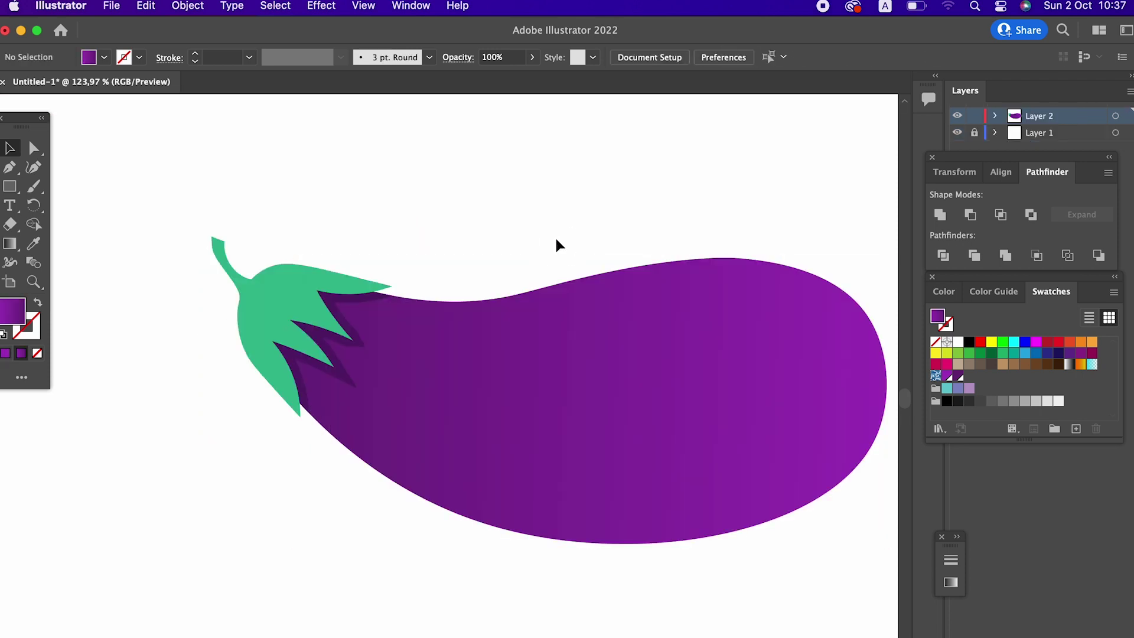
- Round the shadow's sharp lower corner with Direct Selection
key(z)
mouse_move(408, 290)
mouse_down()
mouse_move(316, 413)
mouse_move(207, 379)
mouse_up()
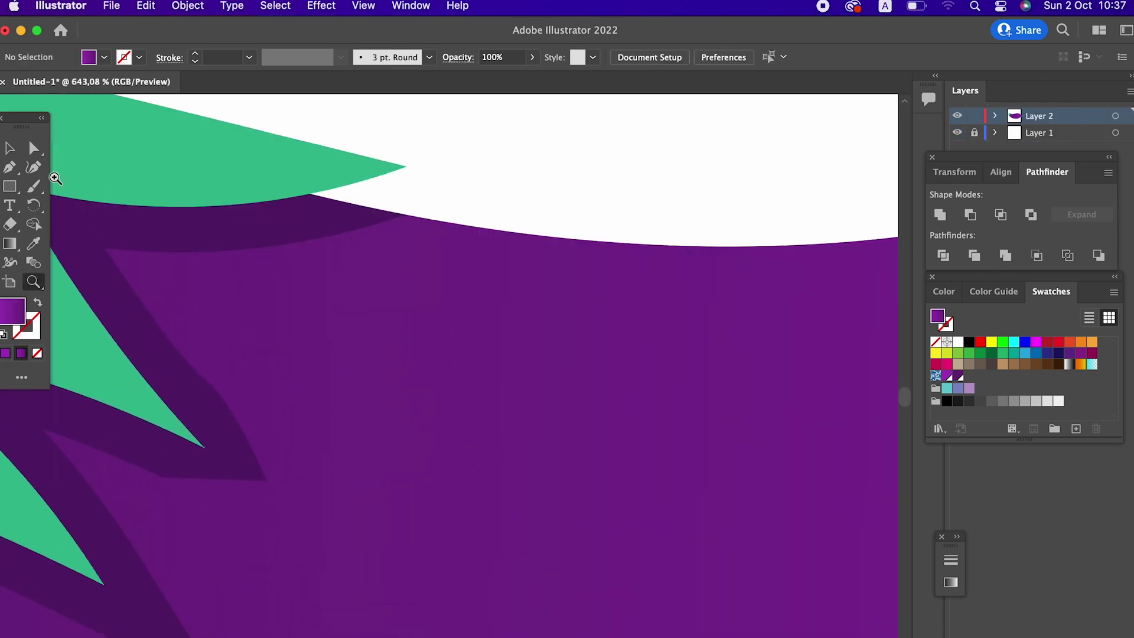
click(33, 147)
click(164, 477)
drag(168, 469, 498, 232)
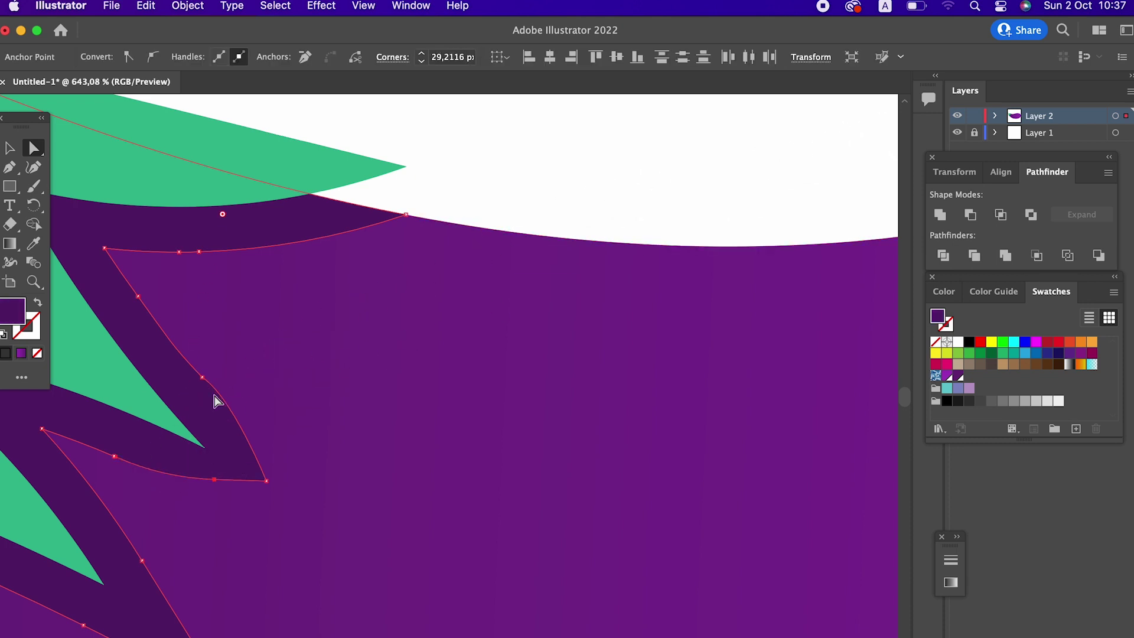
alt+click(159, 412)
alt+click(63, 410)
click(222, 354)
alt+click(88, 365)
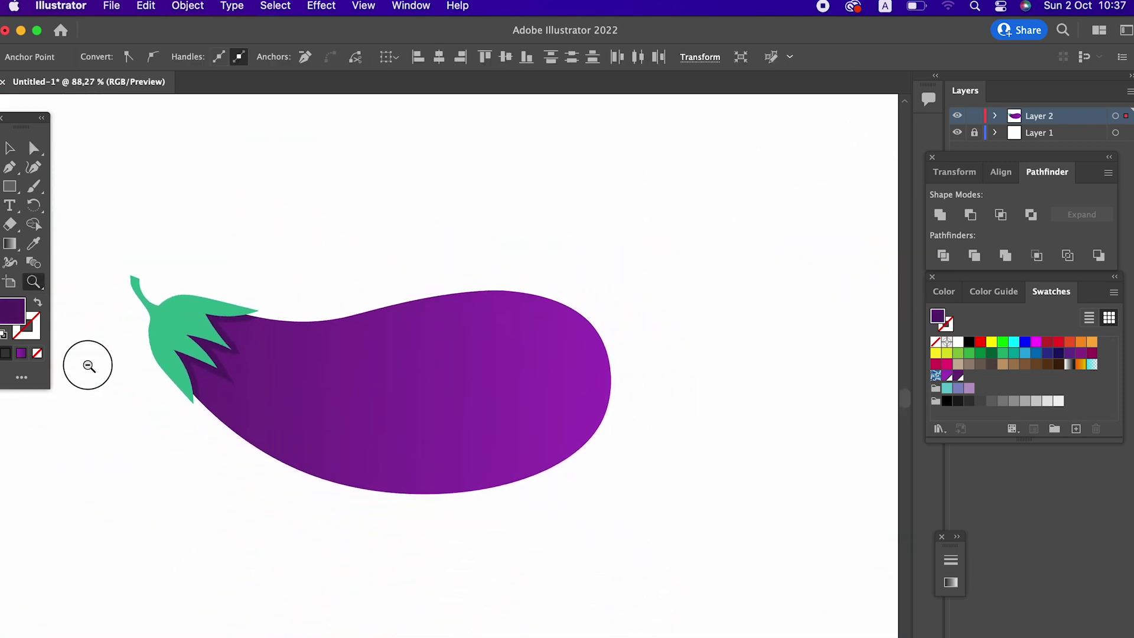
drag(106, 382, 266, 364)
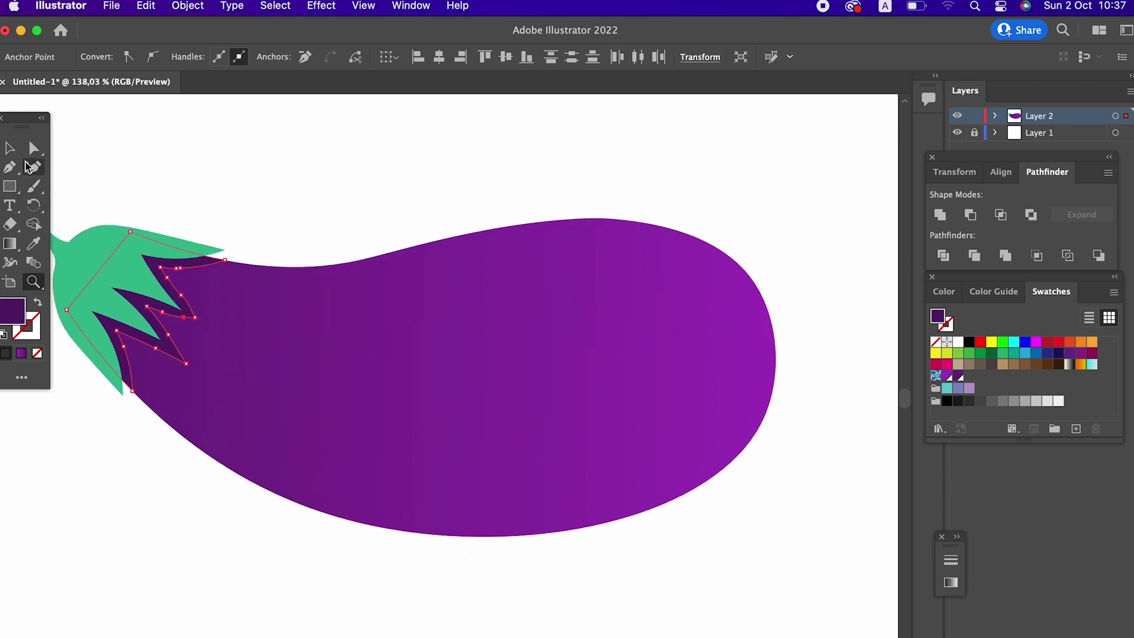
key(v)
drag(245, 520, 213, 514)
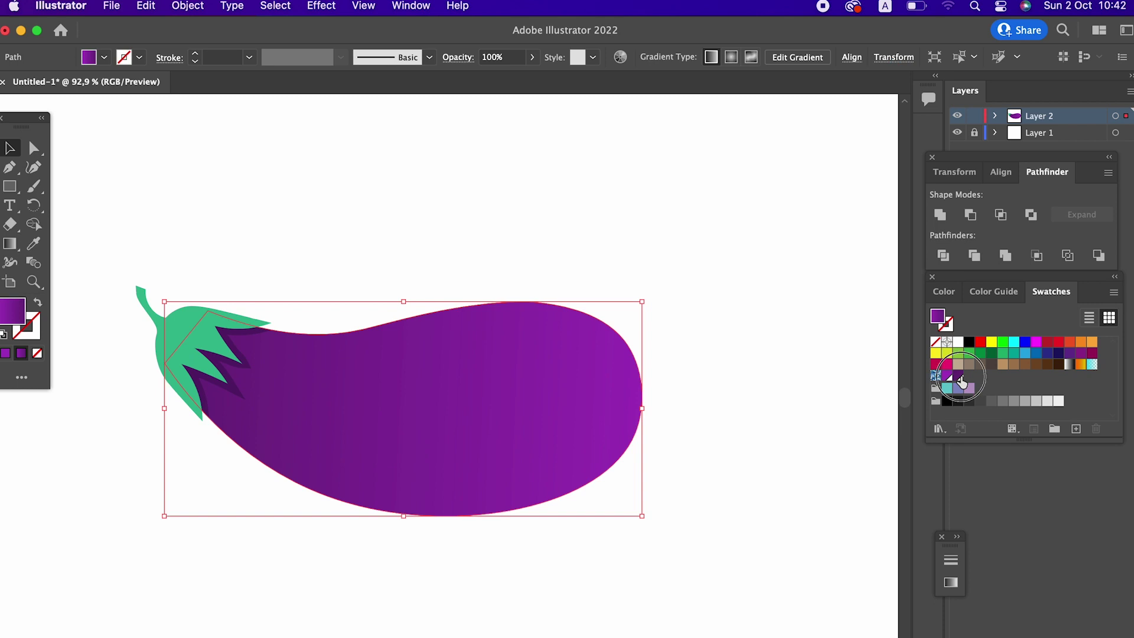
- Replace the body gradient with a solid purple and darken it in the Color Picker
click(961, 381)
click(717, 529)
scroll(690, 528, up, 1)
click(422, 461)
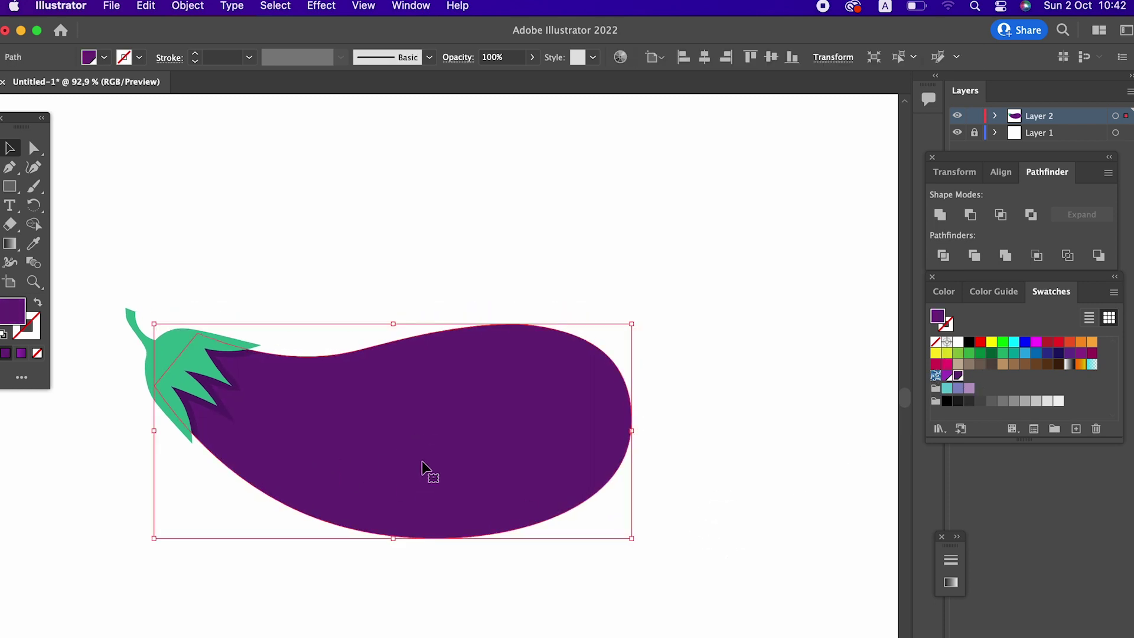
scroll(483, 445, up, 2)
double_click(12, 308)
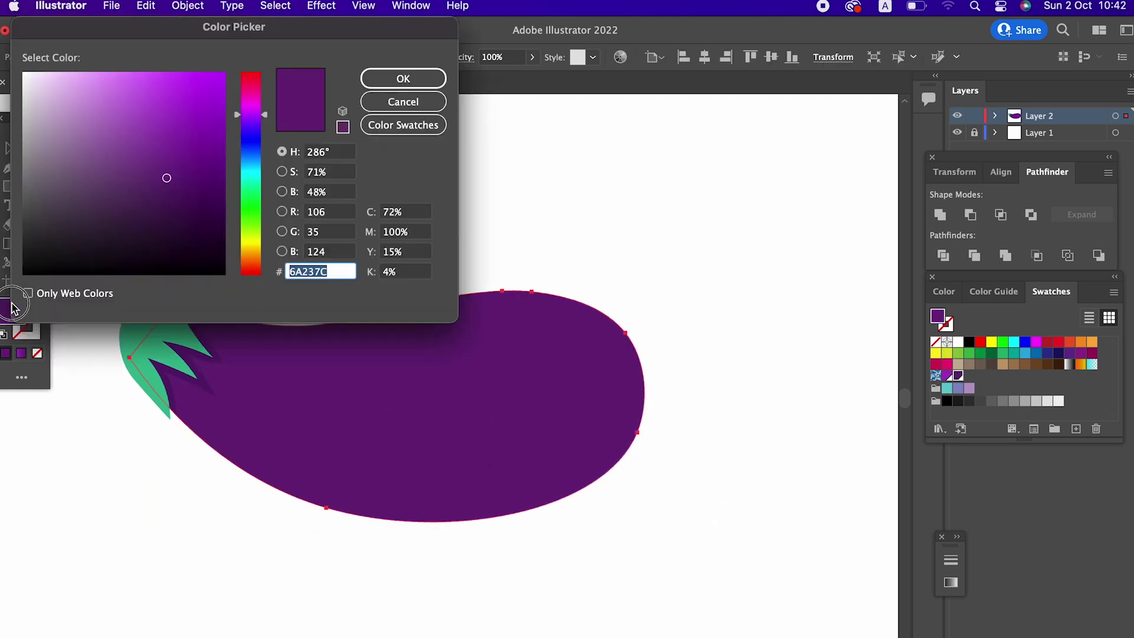
drag(183, 214, 157, 208)
click(403, 78)
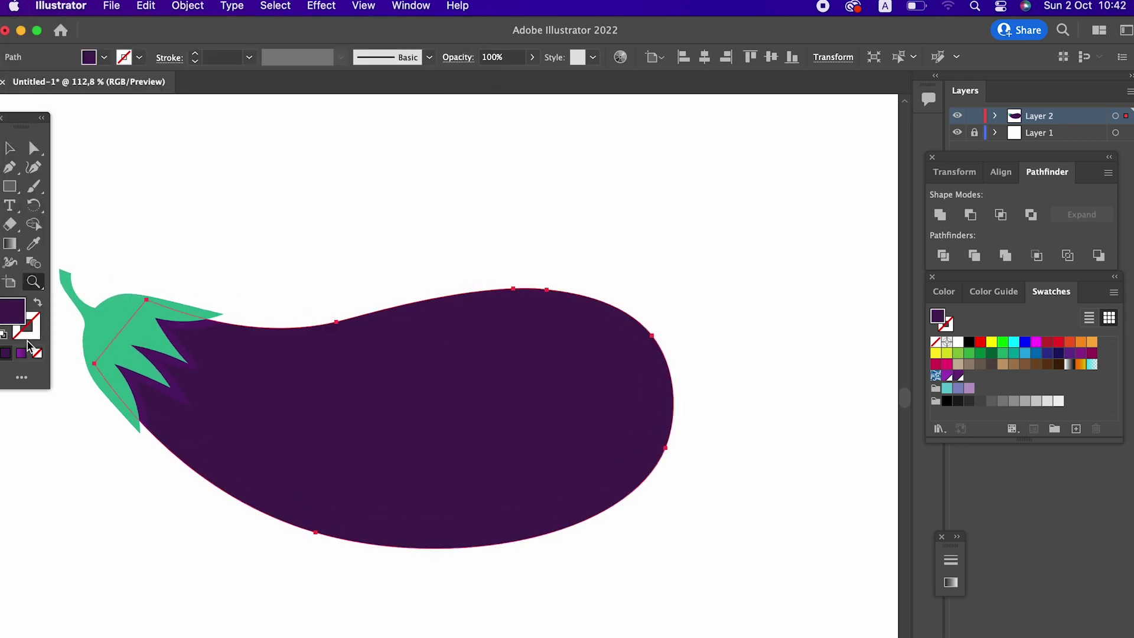
- Change the body fill to a brighter, richer purple
double_click(19, 320)
click(154, 196)
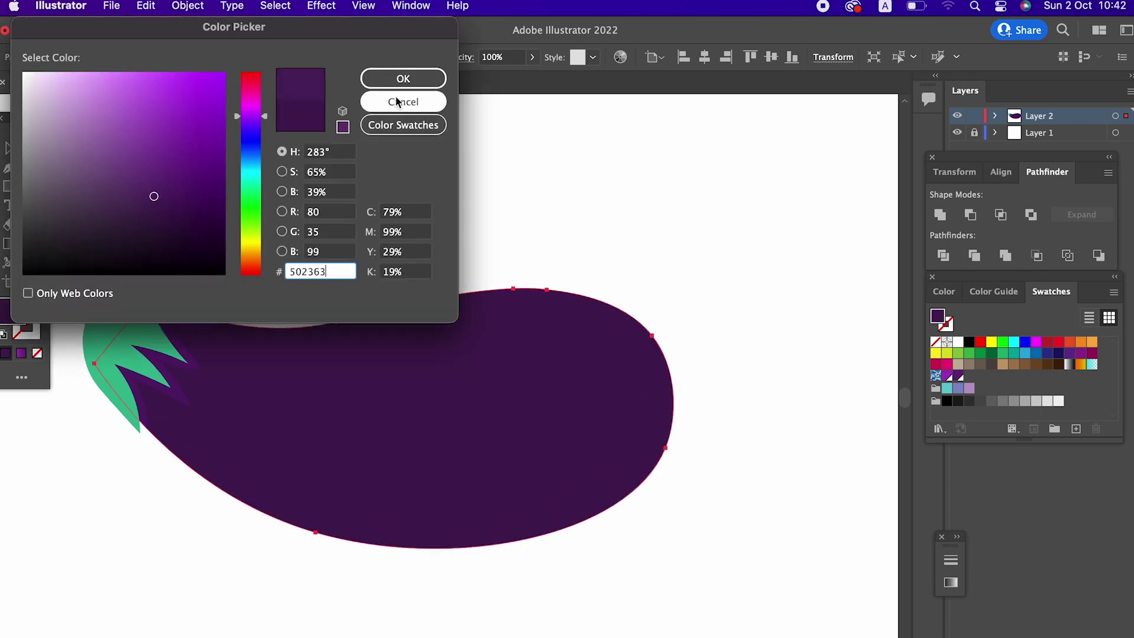
click(402, 101)
double_click(12, 304)
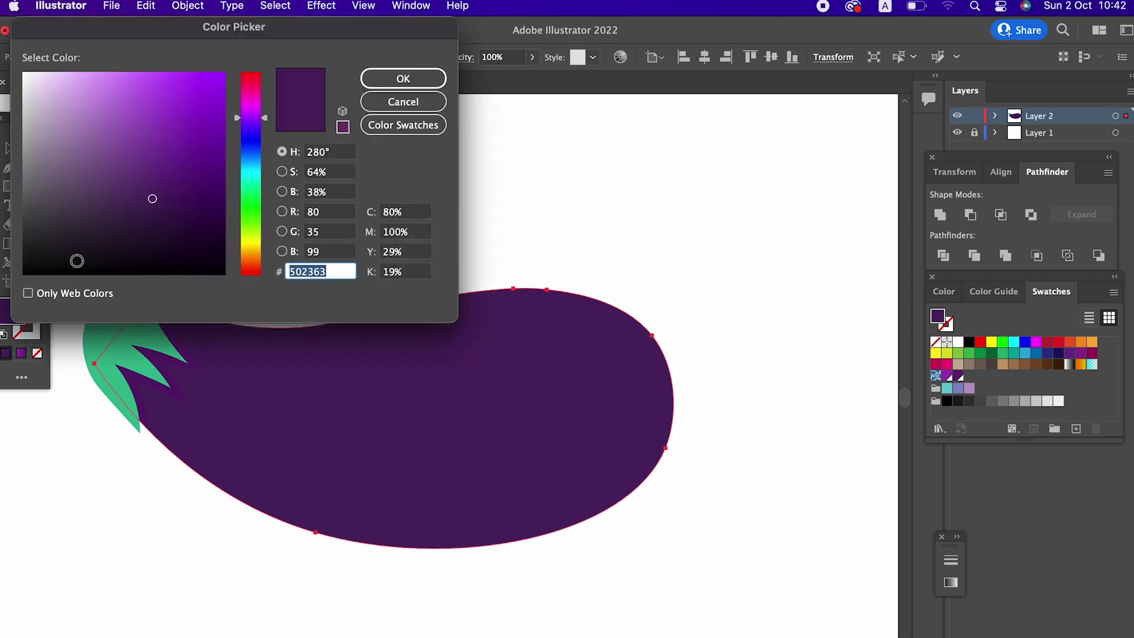
drag(153, 198, 169, 172)
click(403, 79)
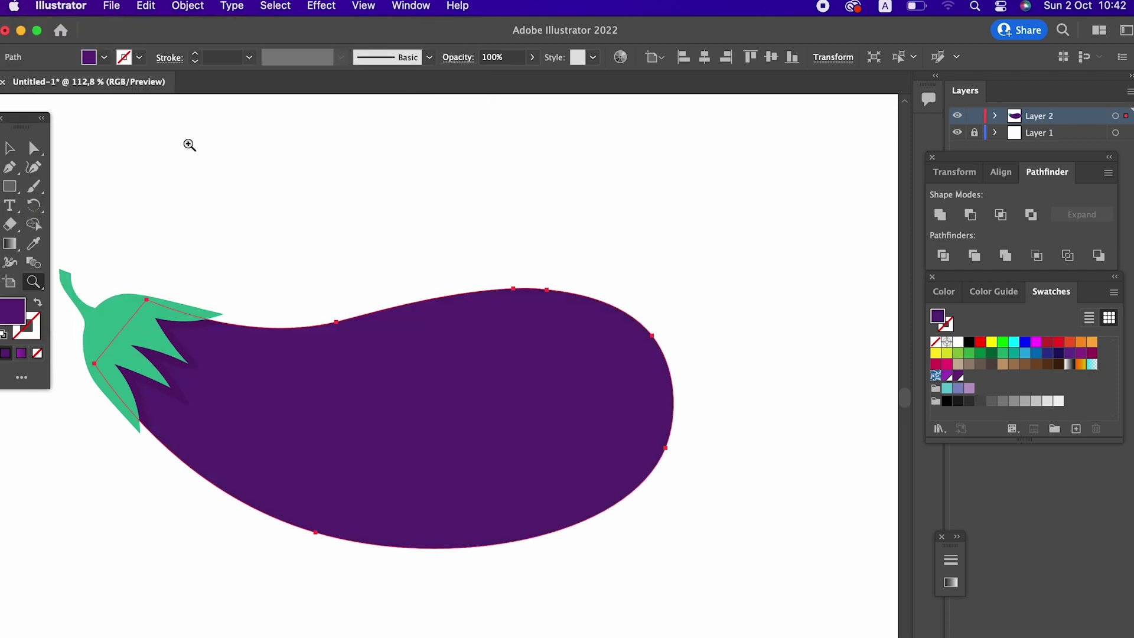
- Give the zigzag shadow behind the leafy cap a darker purple fill
click(8, 146)
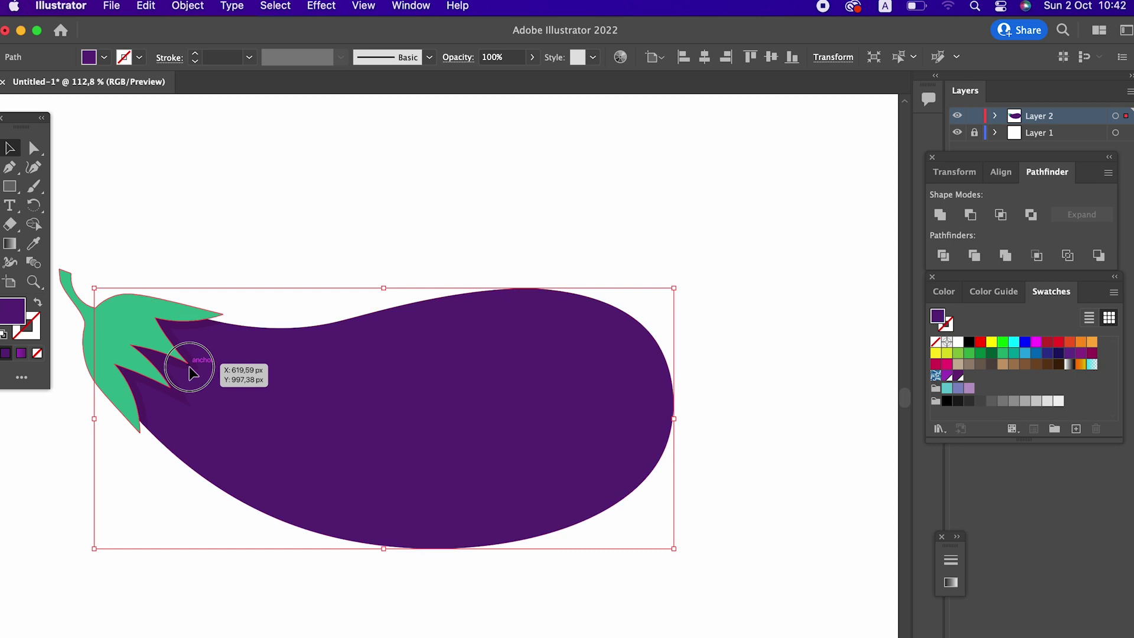
click(188, 371)
click(186, 373)
click(33, 243)
double_click(16, 320)
drag(152, 182, 154, 197)
click(400, 78)
key(z)
mouse_move(273, 324)
mouse_down()
mouse_move(352, 358)
mouse_move(348, 349)
mouse_up()
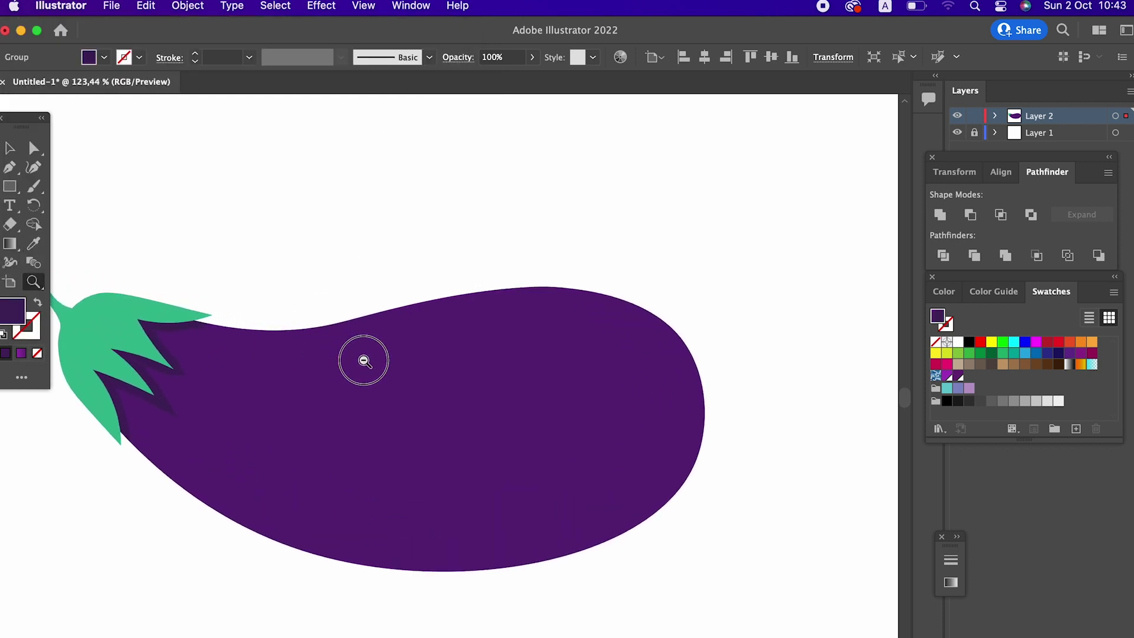
click(9, 148)
click(354, 235)
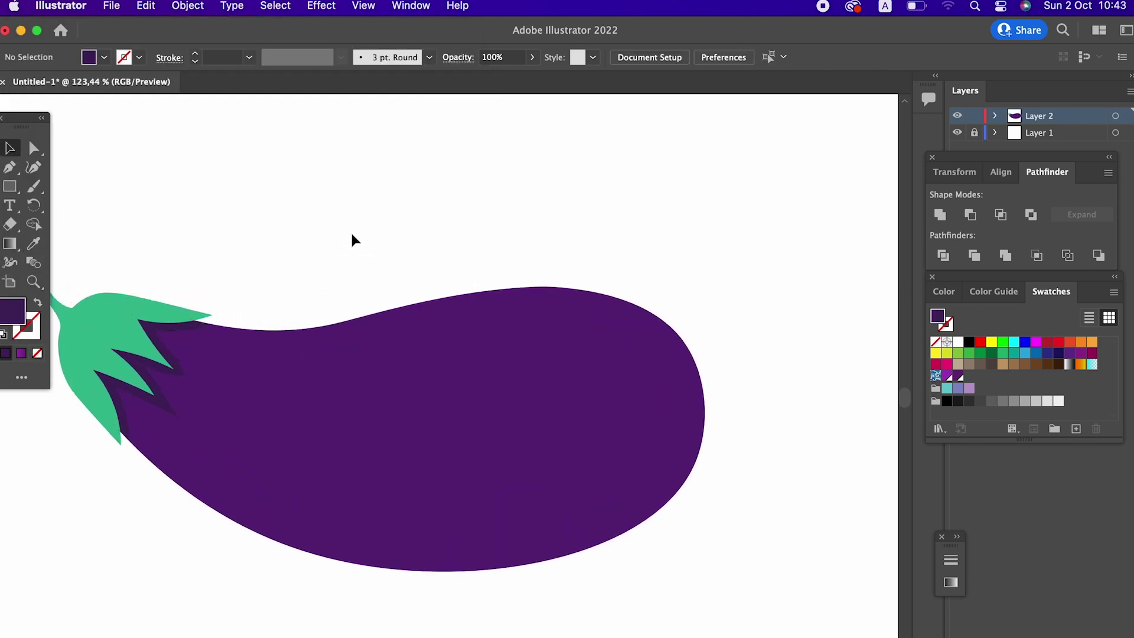
- Draw a closed curved inner shape with the Pen tool, from near the cap to the right end
click(17, 171)
click(126, 312)
drag(309, 391, 447, 393)
drag(617, 337, 671, 437)
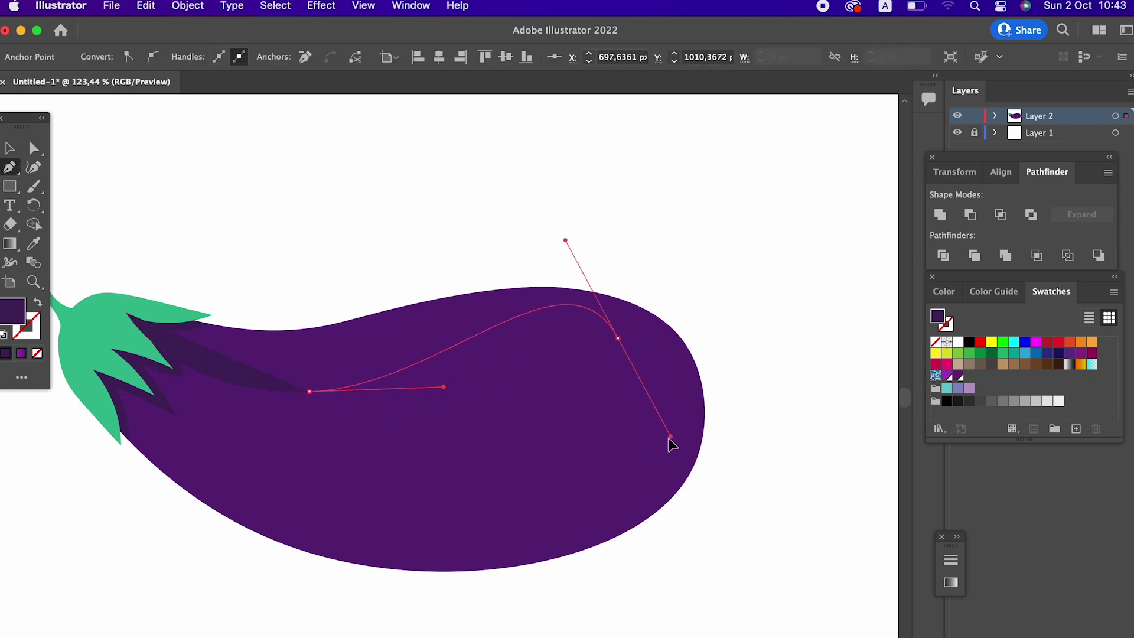
click(111, 349)
mouse_move(126, 312)
mouse_down()
mouse_move(104, 360)
mouse_move(168, 401)
mouse_up()
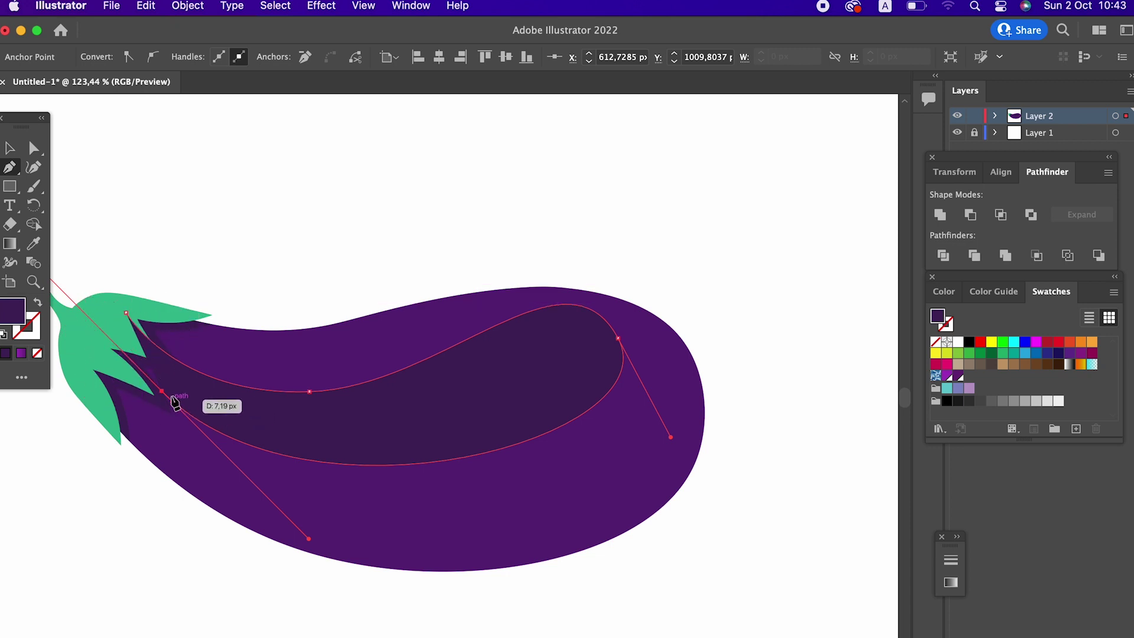
alt+click(163, 392)
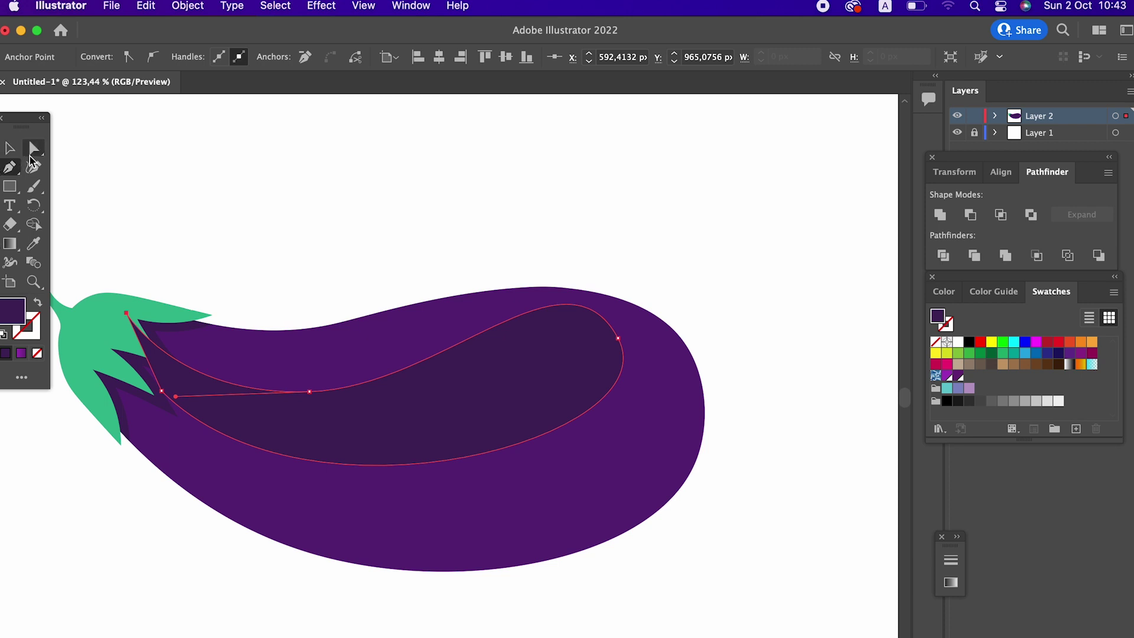
- Reshape the inner shape's anchors with the Curvature tool to leave an even rim of body
click(33, 167)
drag(161, 390, 93, 370)
mouse_move(343, 374)
mouse_down()
mouse_move(336, 393)
mouse_move(403, 492)
mouse_up()
drag(619, 340, 640, 415)
drag(590, 310, 613, 347)
drag(307, 356, 276, 357)
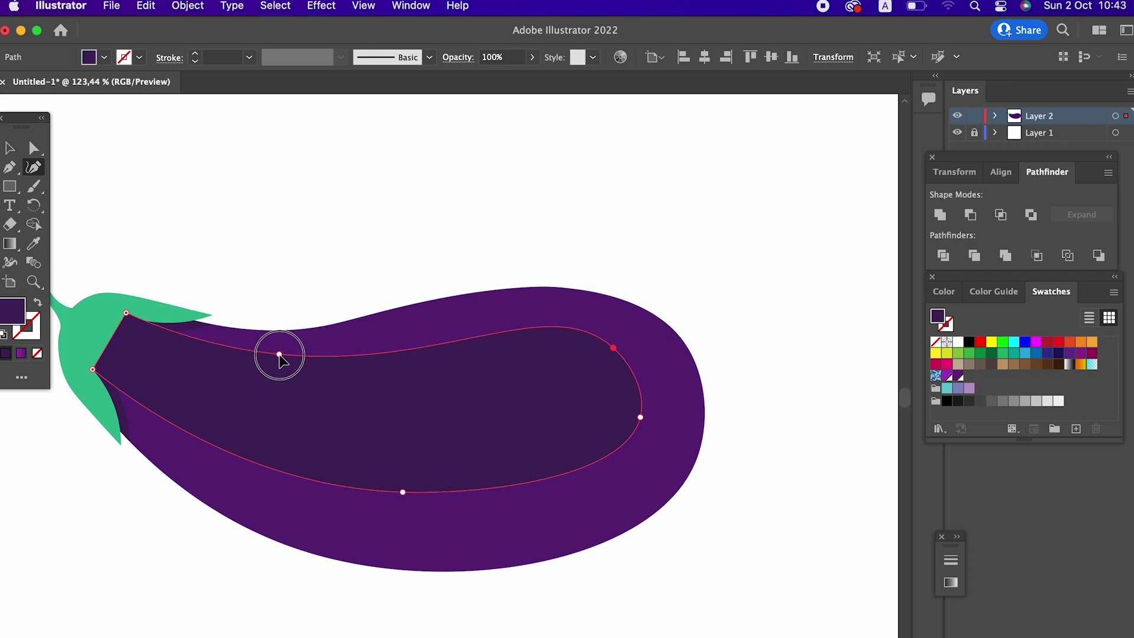
drag(511, 336, 576, 319)
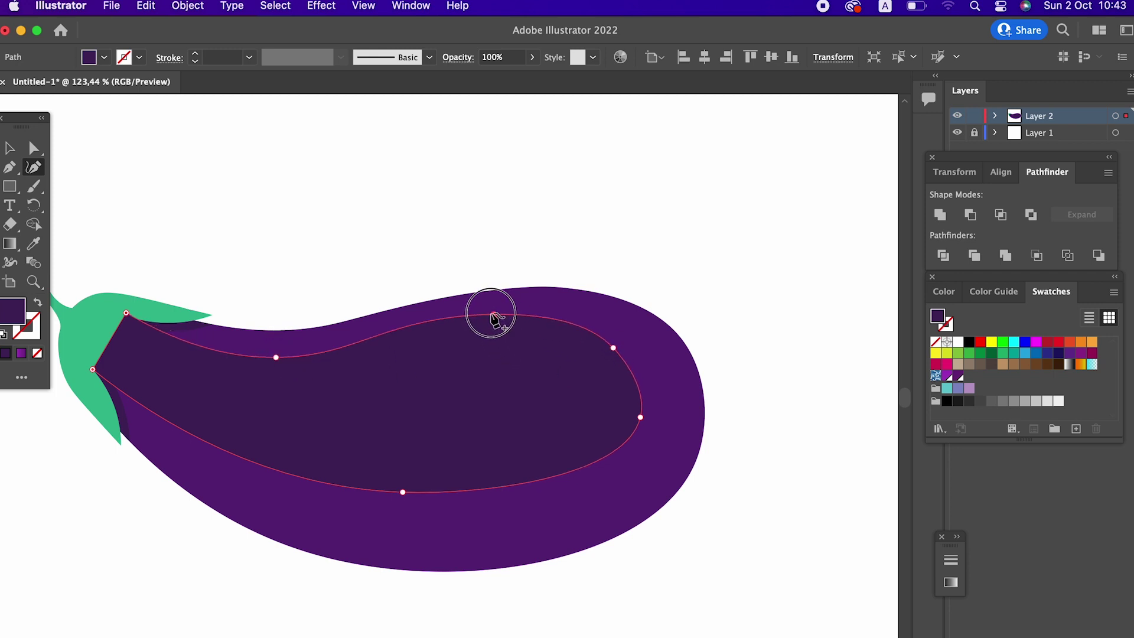
mouse_move(581, 324)
mouse_down()
mouse_move(568, 326)
mouse_move(625, 343)
mouse_up()
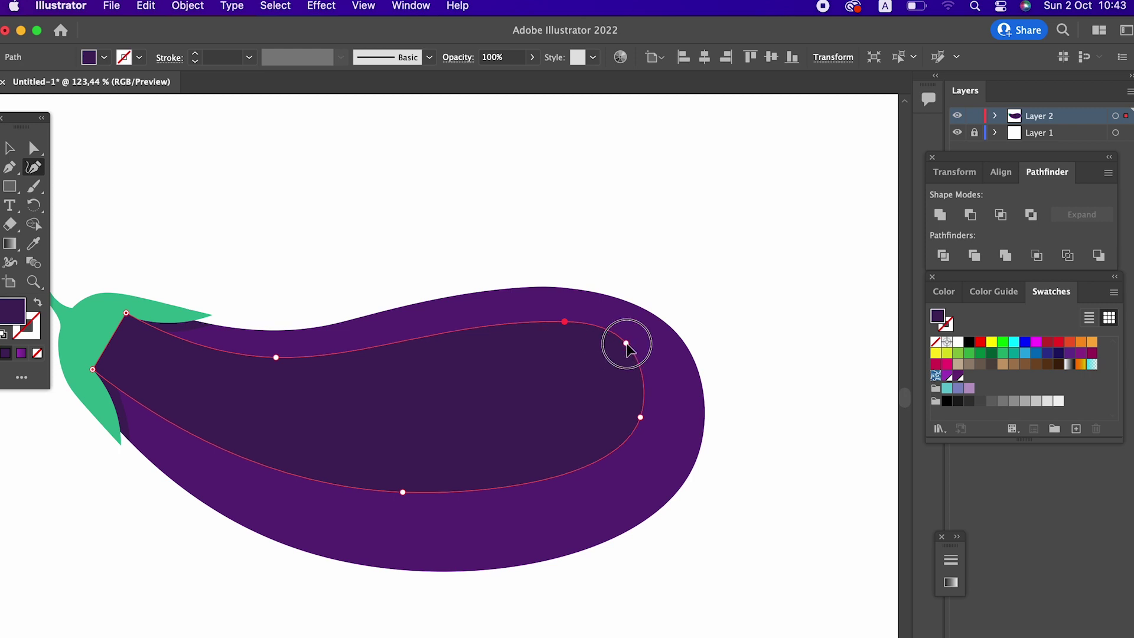
drag(403, 492, 421, 515)
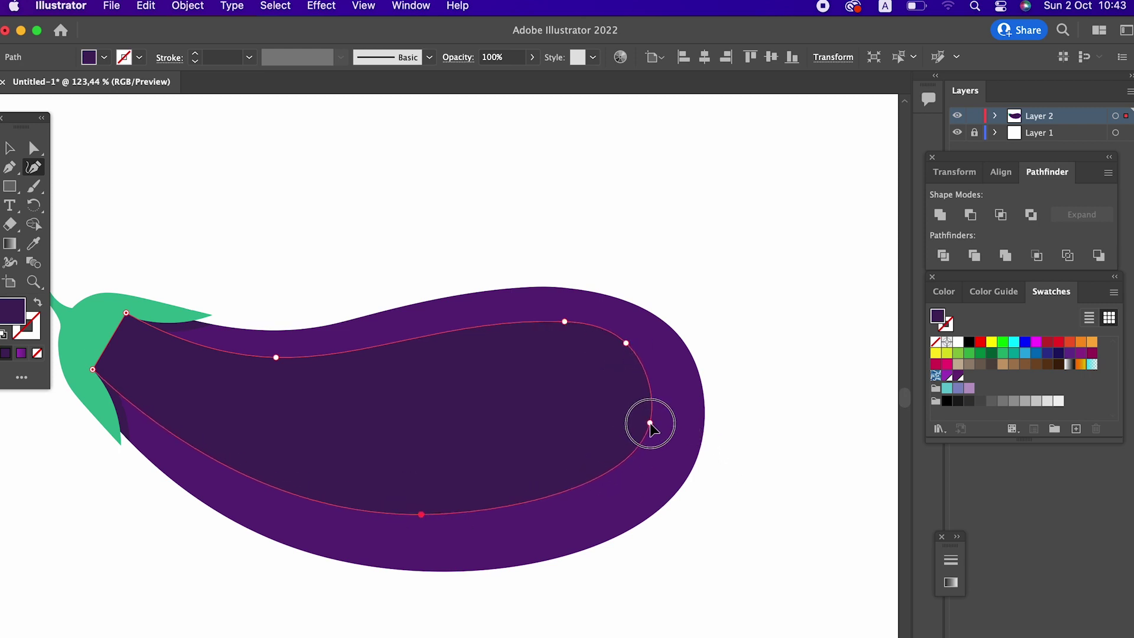
key(v)
click(300, 214)
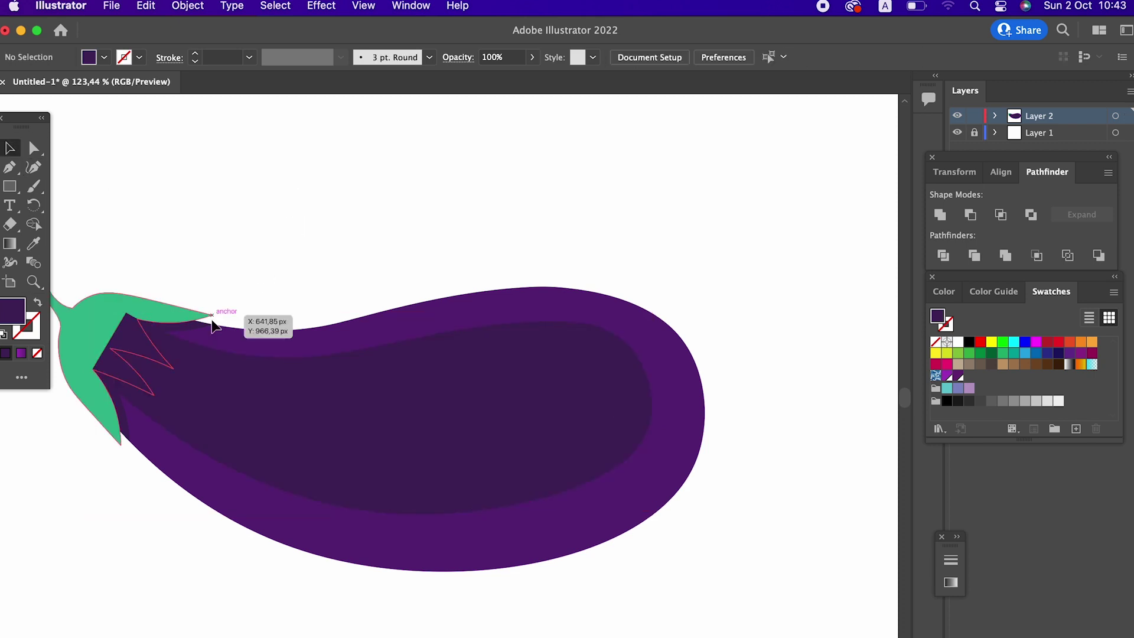
- Bring the zigzag shadow and leafy cap to the front via Object > Arrange
click(202, 326)
shift+click(95, 314)
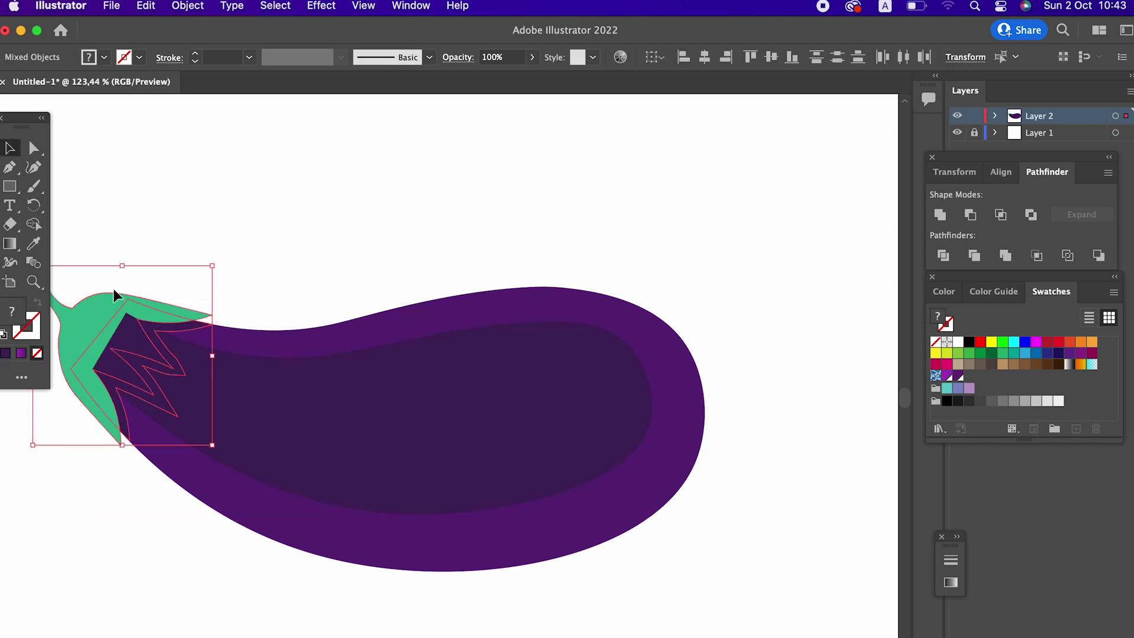
click(187, 6)
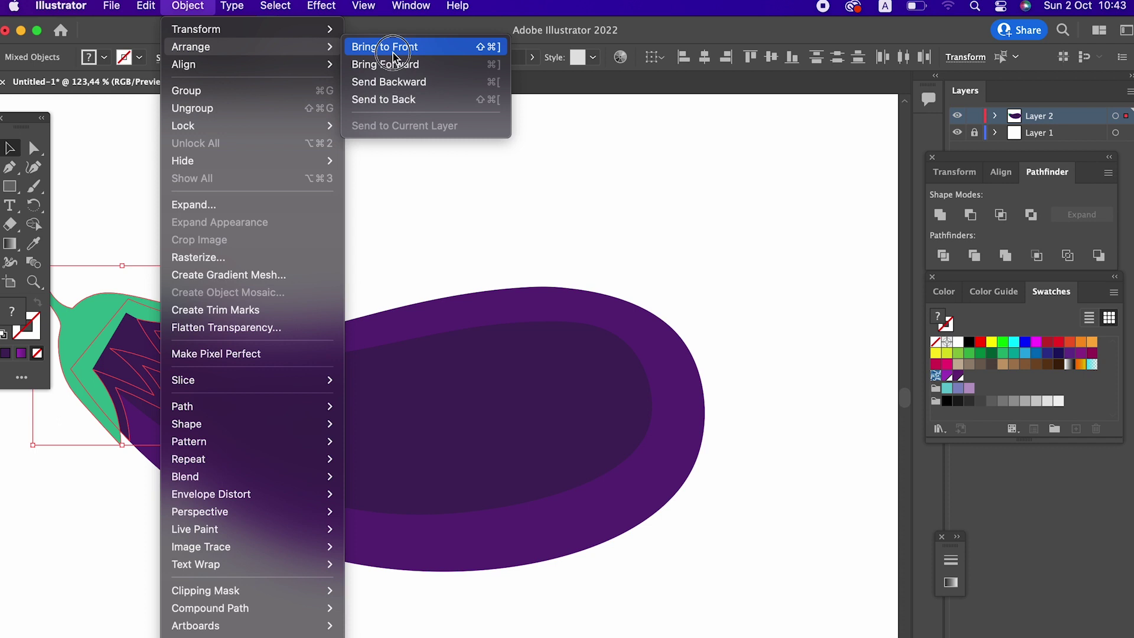
click(461, 63)
- Nudge the inner shape slightly left and down
scroll(549, 236, left, 2)
click(585, 384)
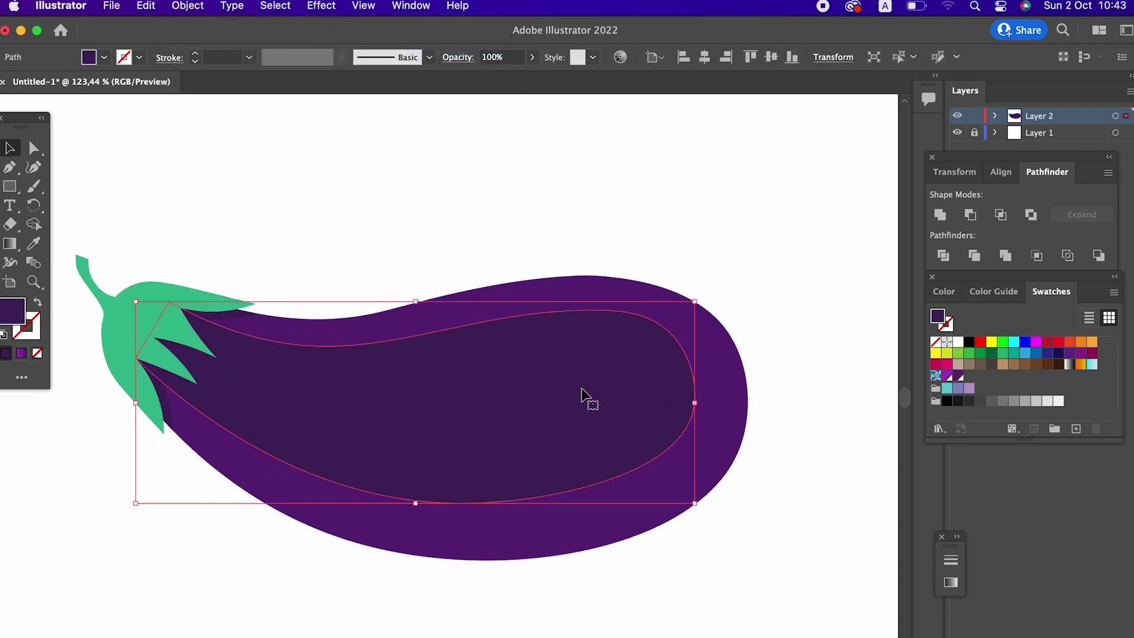
drag(586, 385, 580, 388)
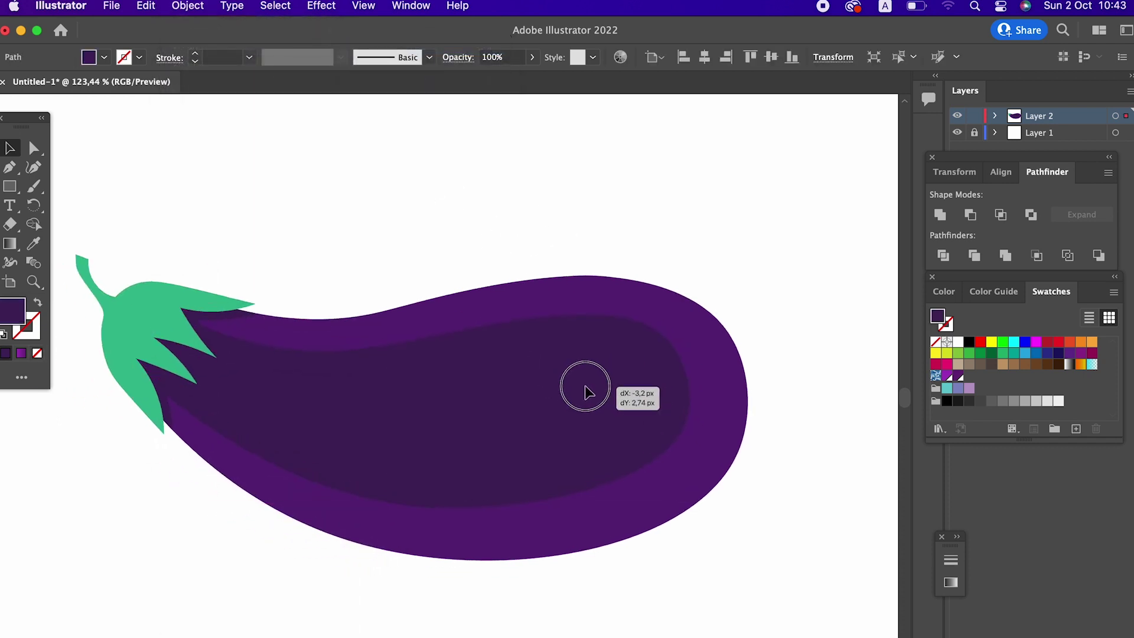
- Sample the body purple onto the inner shape, then lighten it to a violet highlight
click(699, 519)
click(552, 387)
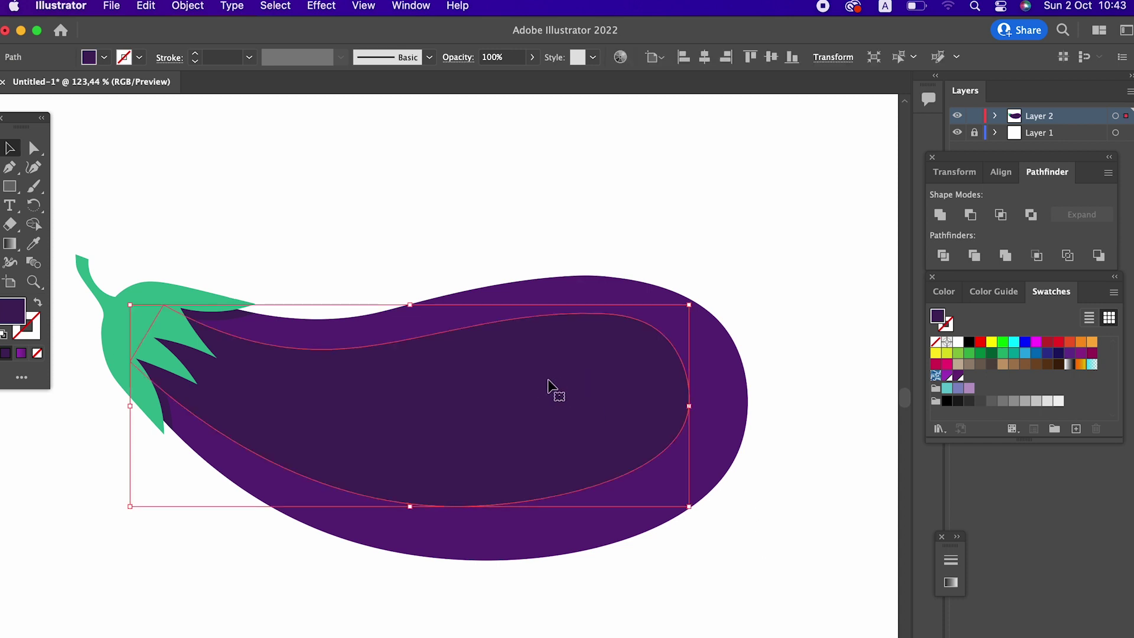
click(36, 242)
click(704, 425)
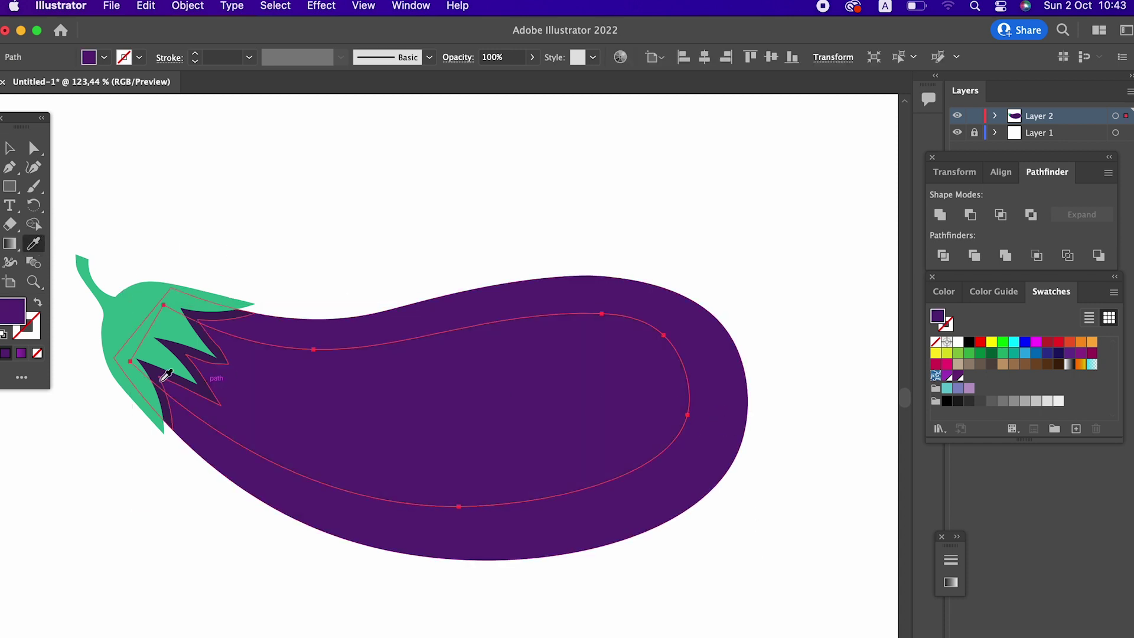
double_click(13, 311)
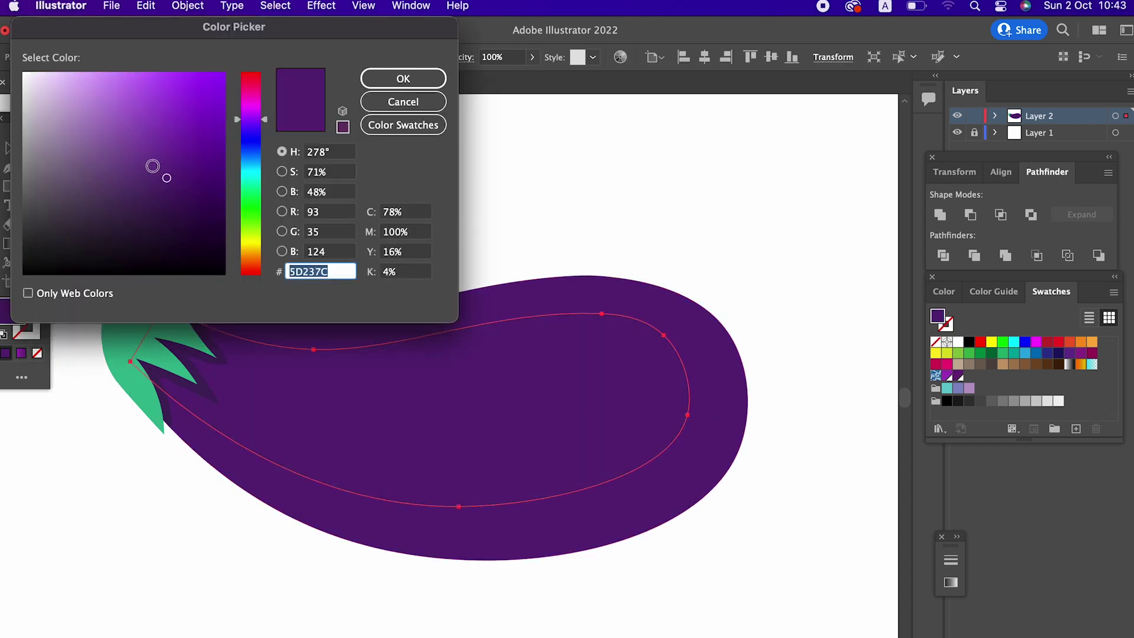
drag(166, 178, 131, 147)
click(403, 78)
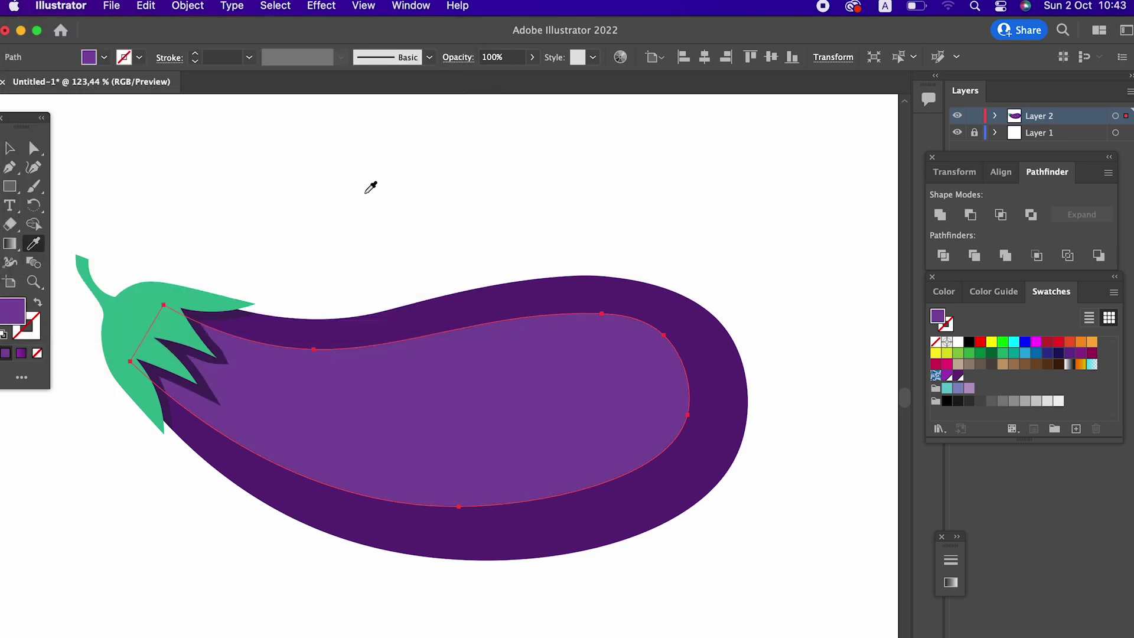
key(z)
drag(425, 195, 417, 302)
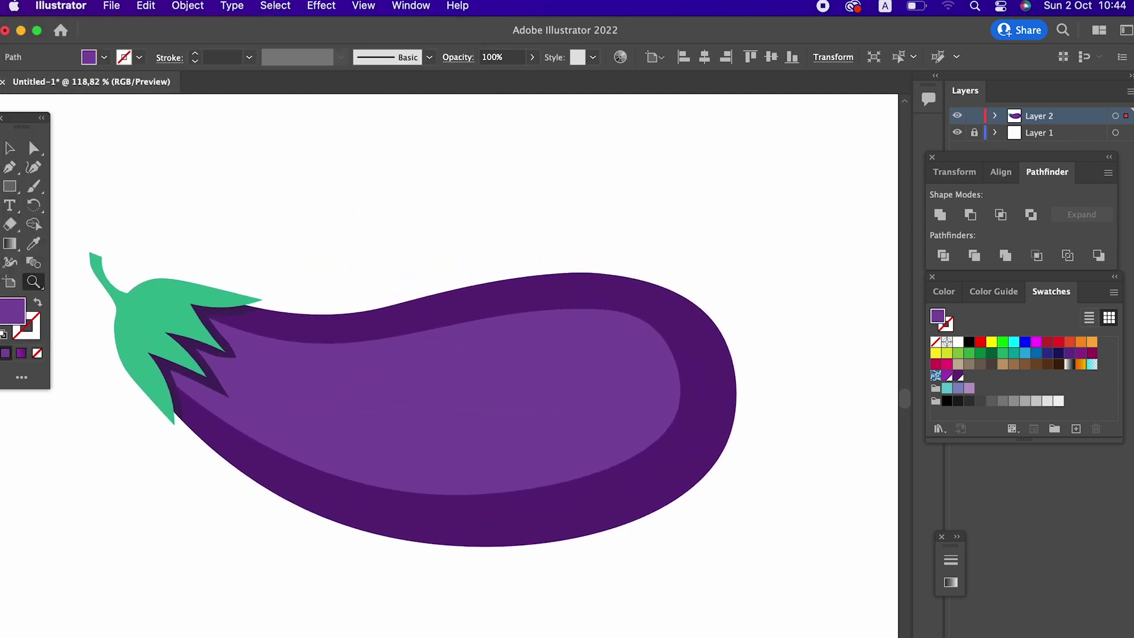
scroll(407, 377, down, 2)
scroll(407, 378, right, 2)
click(9, 148)
click(589, 175)
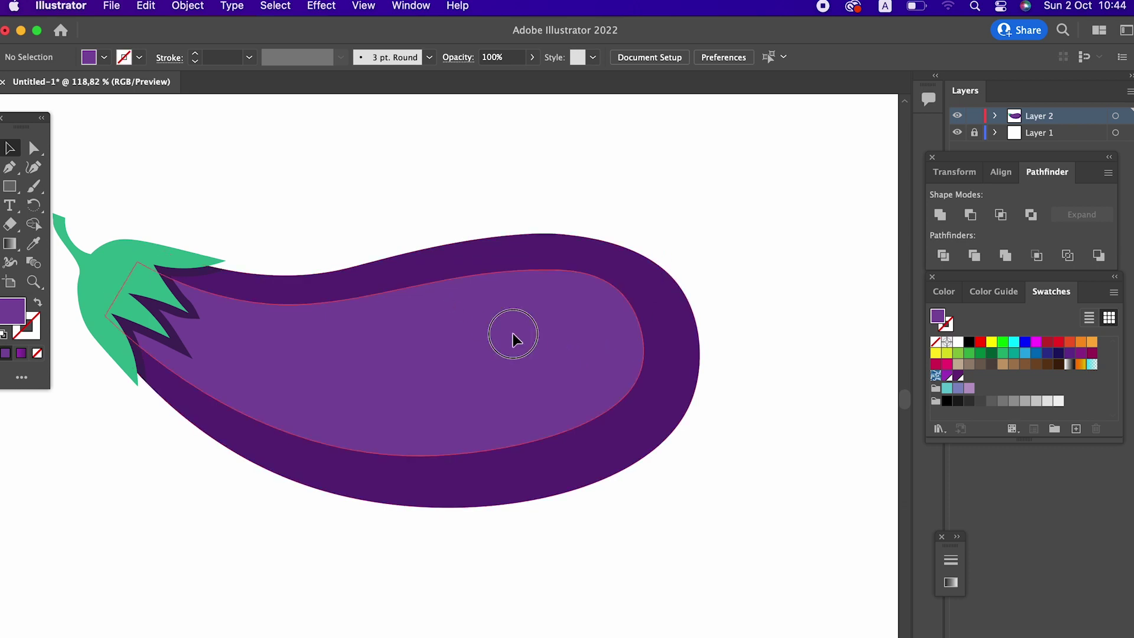
- Offset the light highlight by 10 px and turn the copy into a 7 pt purple outline
key(super+a)
click(187, 6)
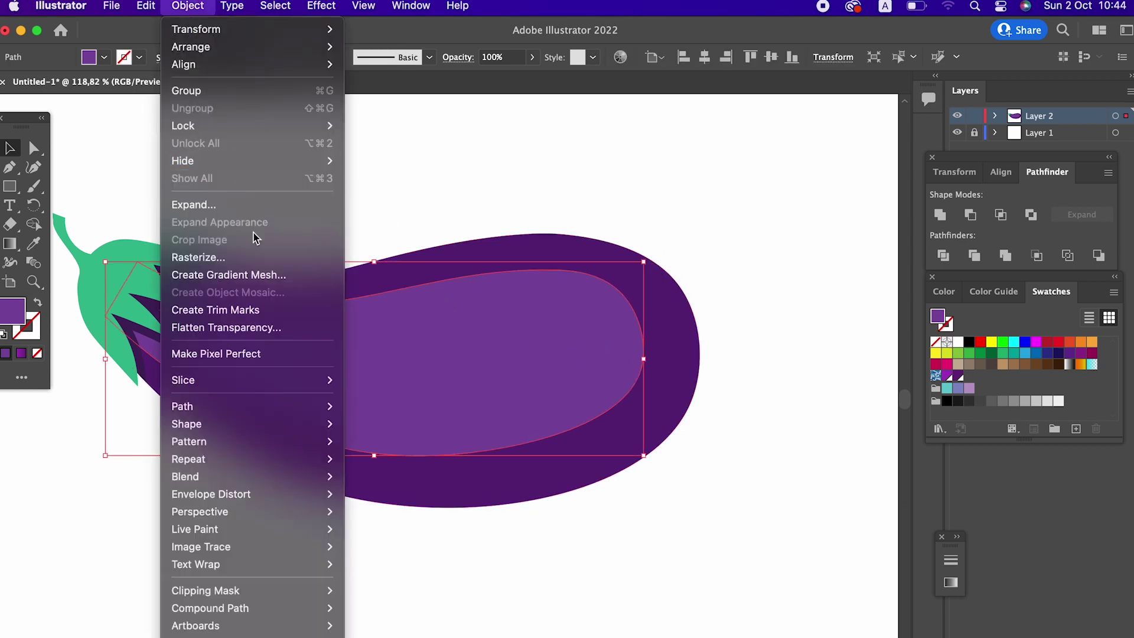
mouse_move(182, 406)
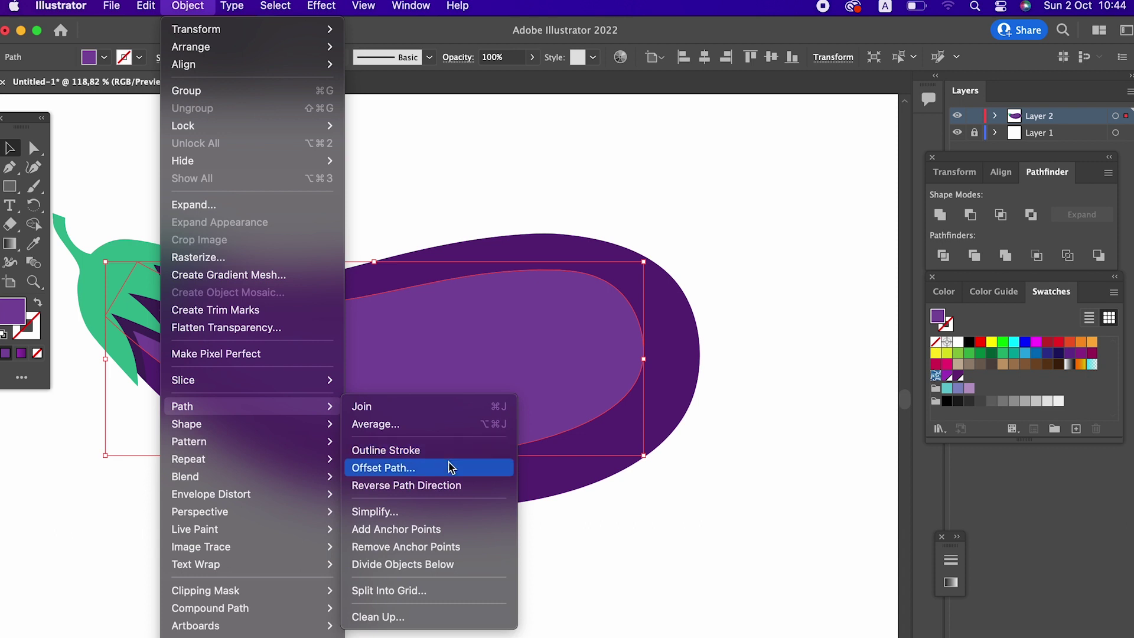
click(450, 467)
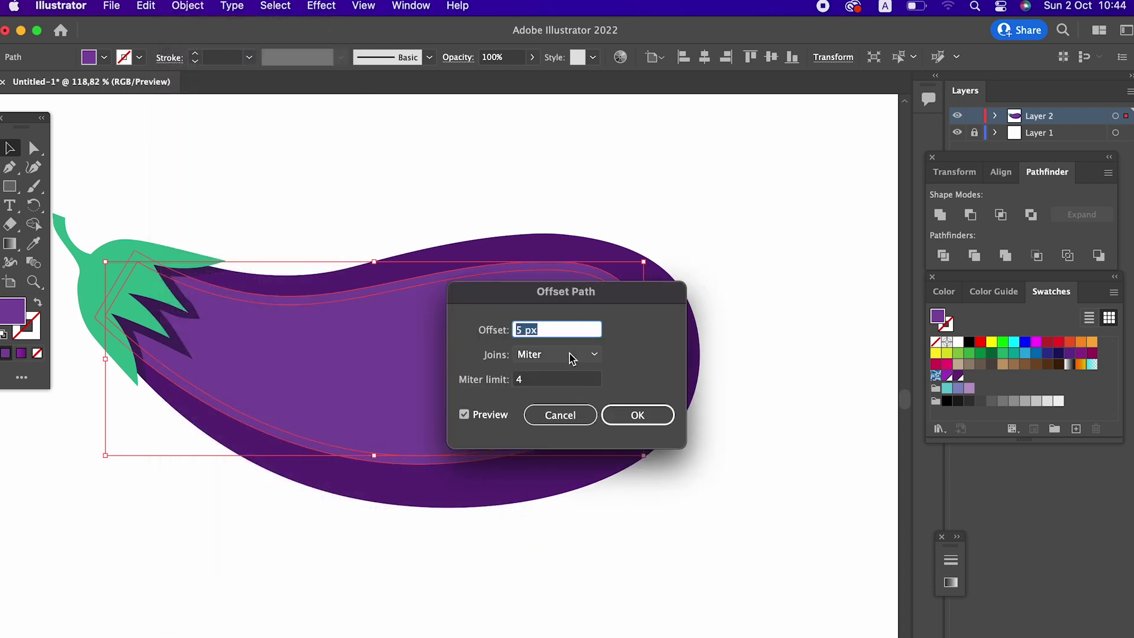
text(10)
click(578, 382)
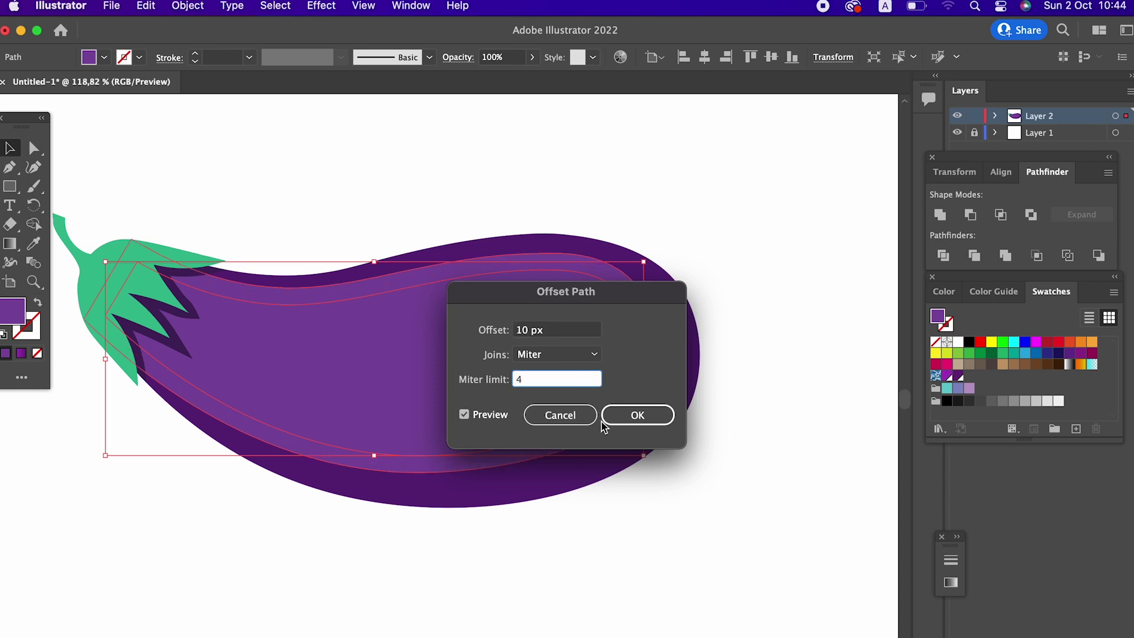
click(629, 415)
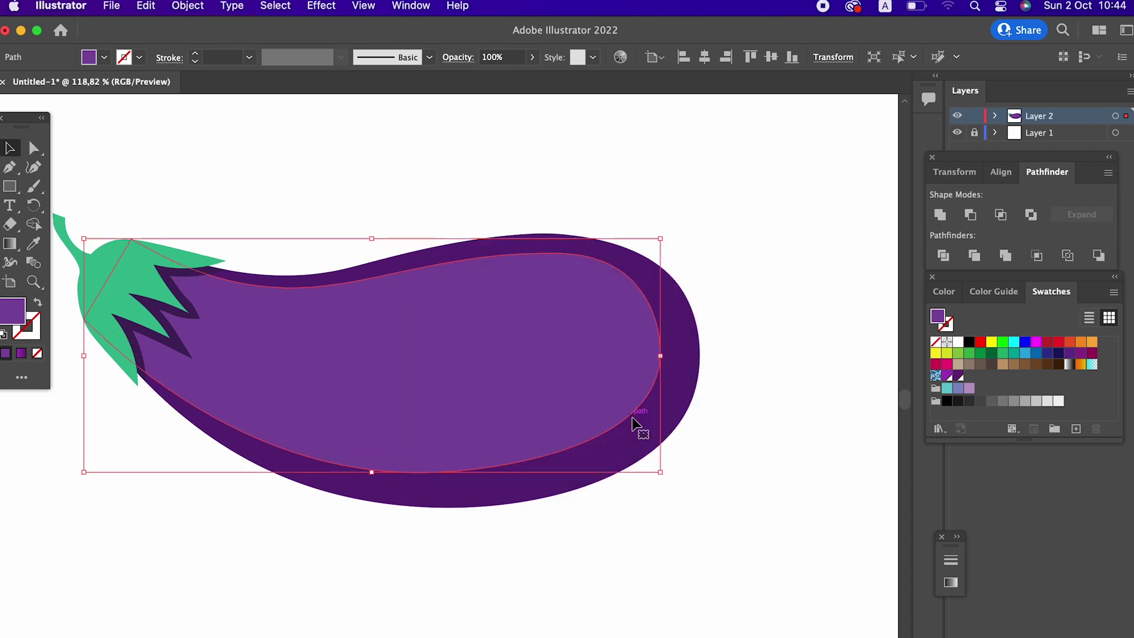
click(37, 302)
click(195, 53)
click(195, 52)
click(195, 52)
click(195, 52)
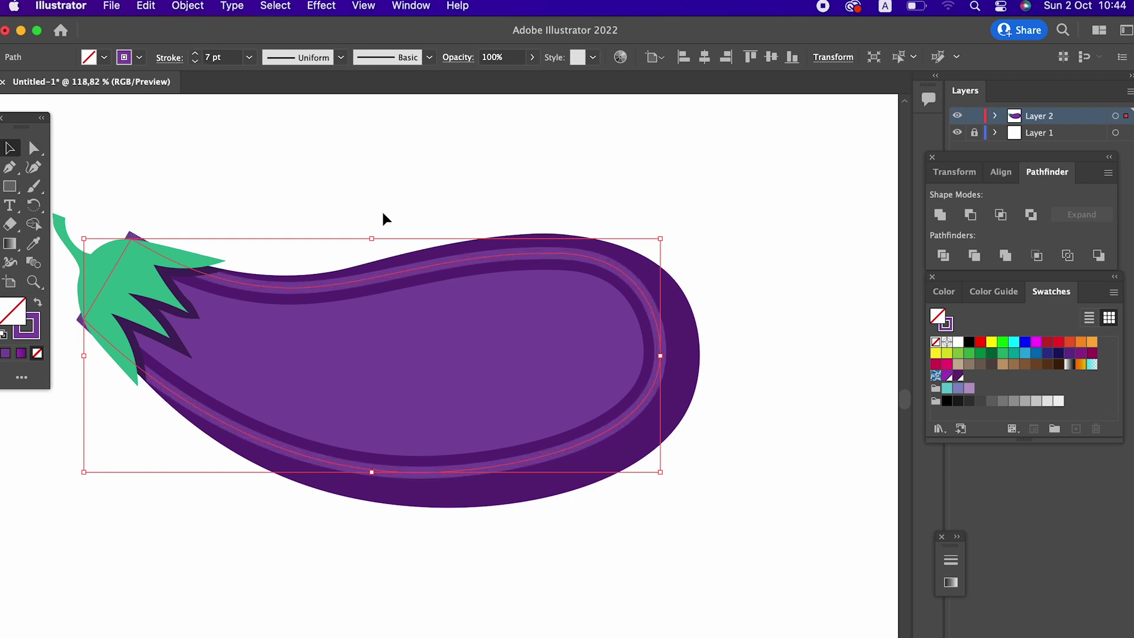
- In isolation mode, delete the outline's right, bottom and left parts, leaving only its top arc
double_click(468, 263)
click(10, 169)
click(34, 149)
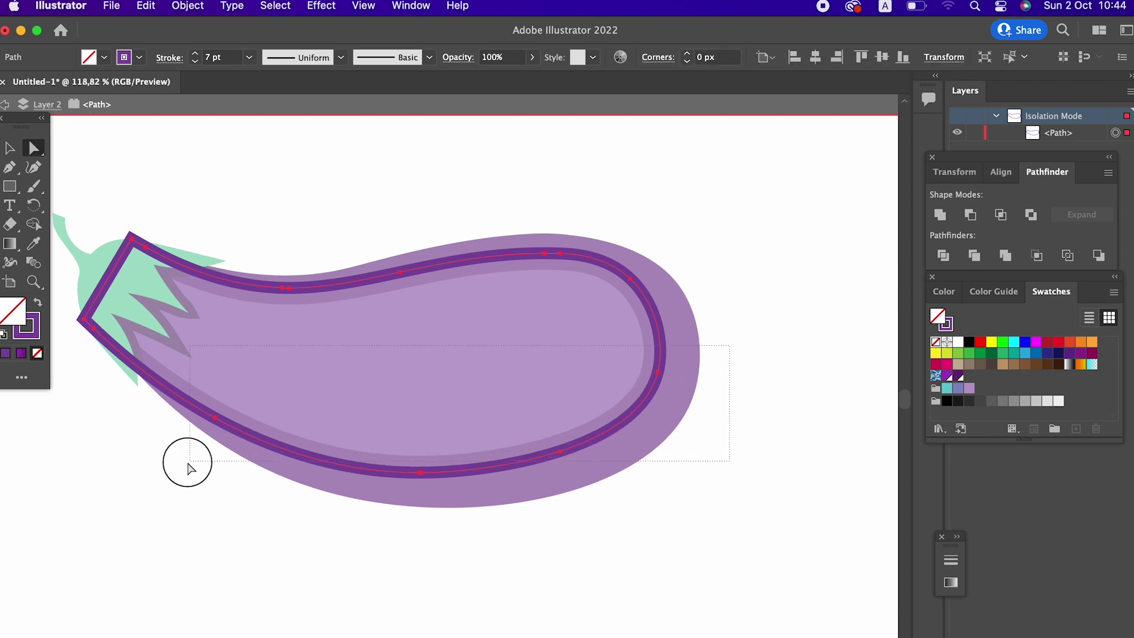
drag(633, 415, 177, 473)
key(Delete)
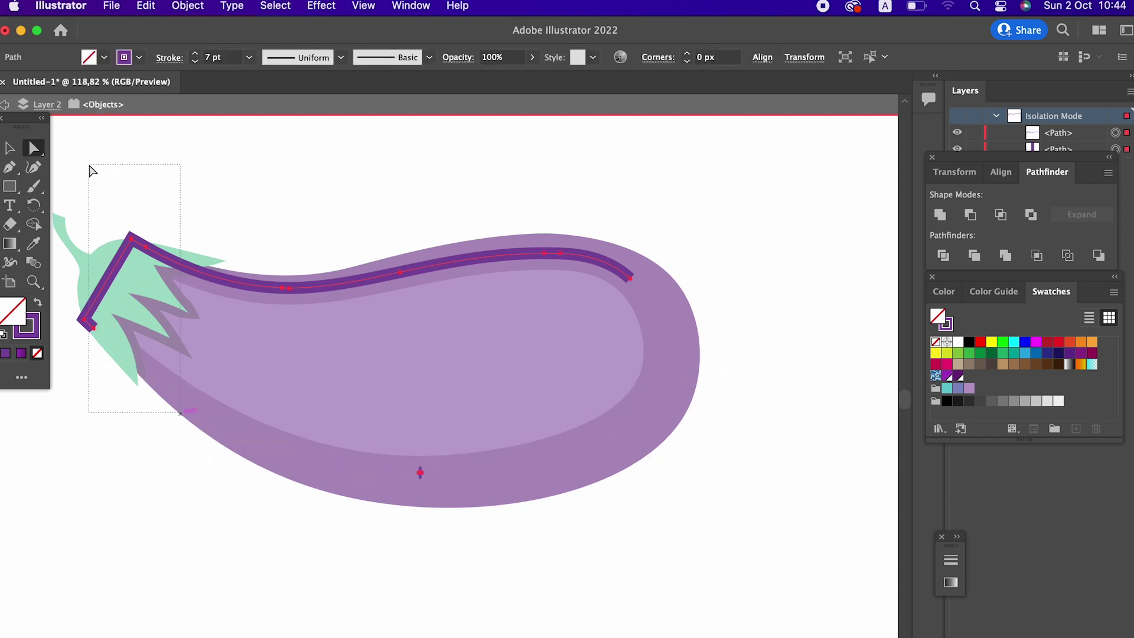
drag(180, 412, 90, 166)
key(Delete)
- Give the top arc a width profile tapered at both ends, then exit isolation mode
click(18, 151)
click(324, 58)
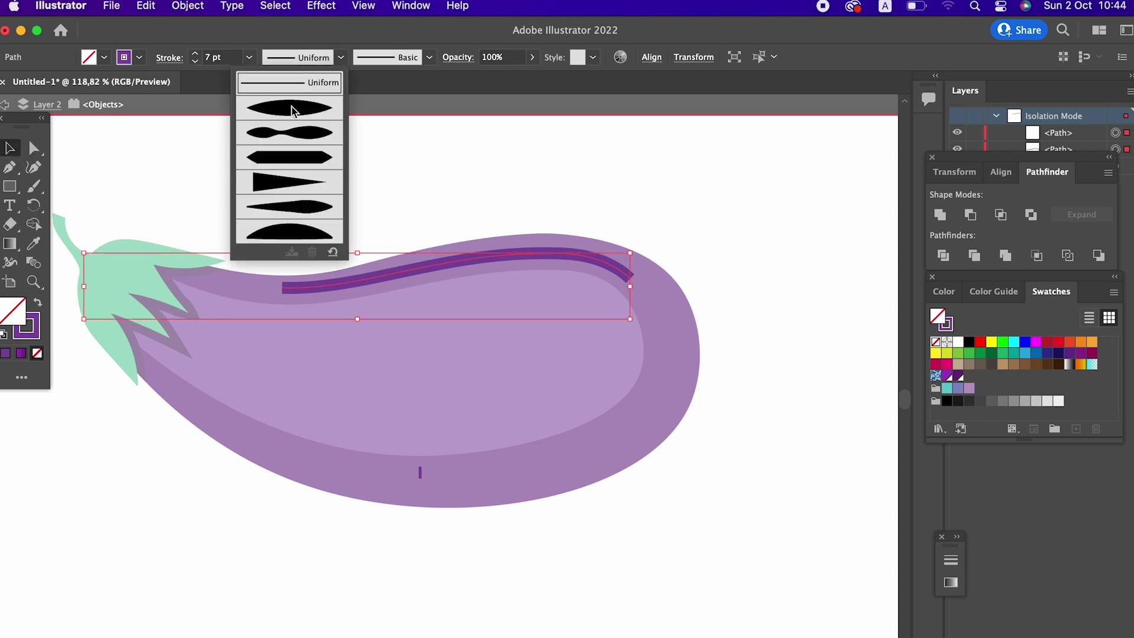
click(297, 115)
double_click(483, 190)
- Delete the stray small mark near the eggplant's bottom
key(z)
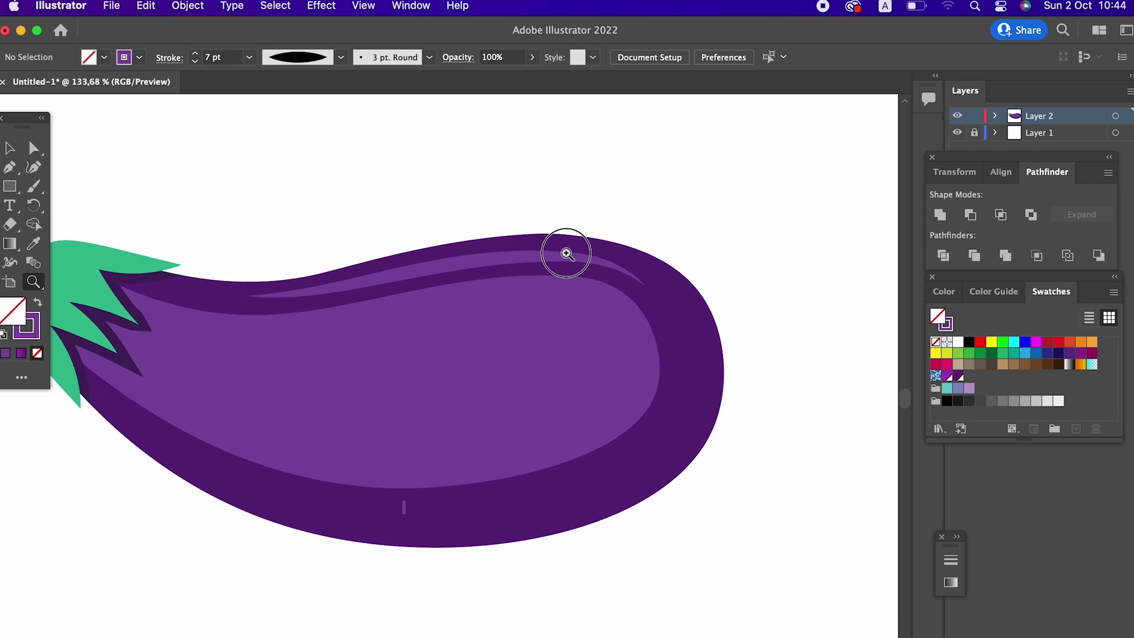
click(567, 253)
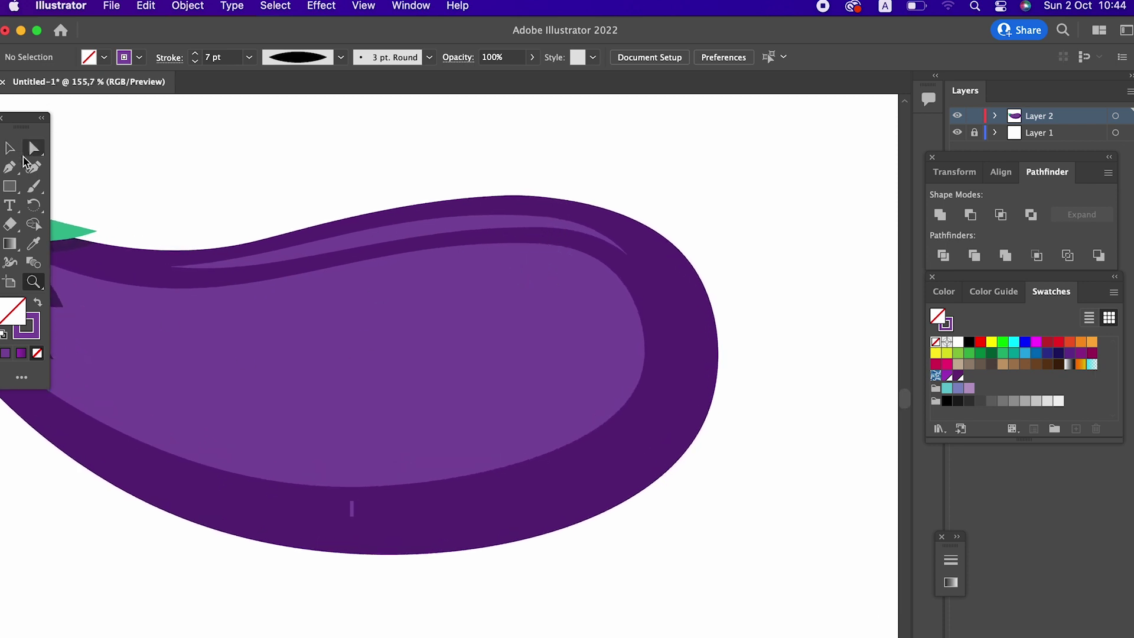
click(31, 150)
click(353, 509)
key(Delete)
key(Delete)
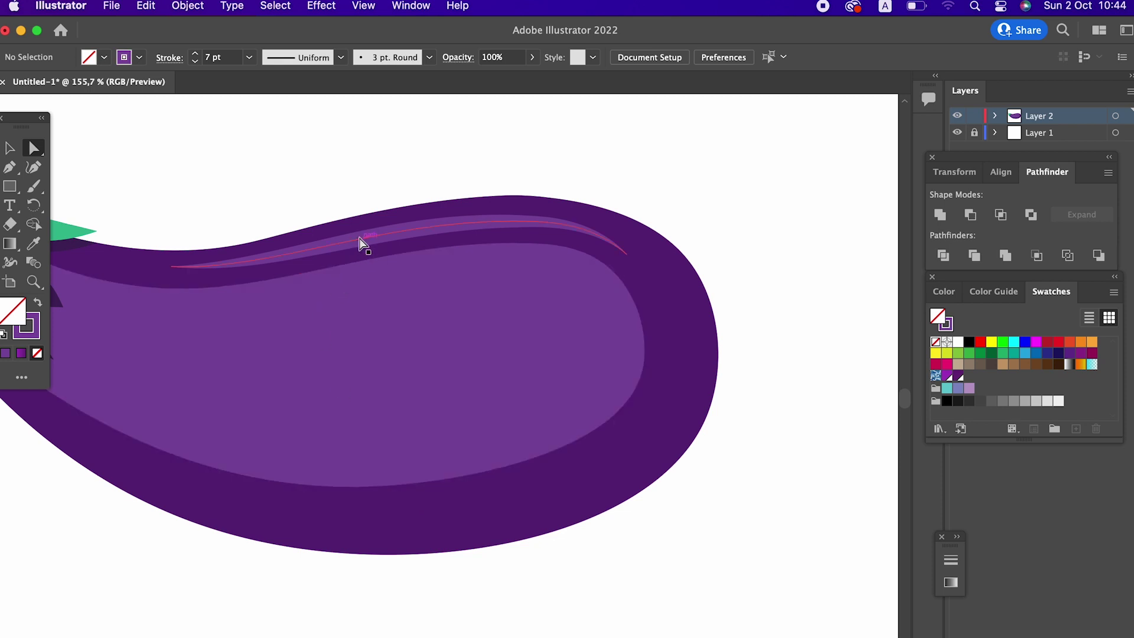
- Use the Curvature tool to drag the highlight's right and left anchors so it hugs the upper edge
click(363, 243)
key(z)
drag(324, 243, 381, 329)
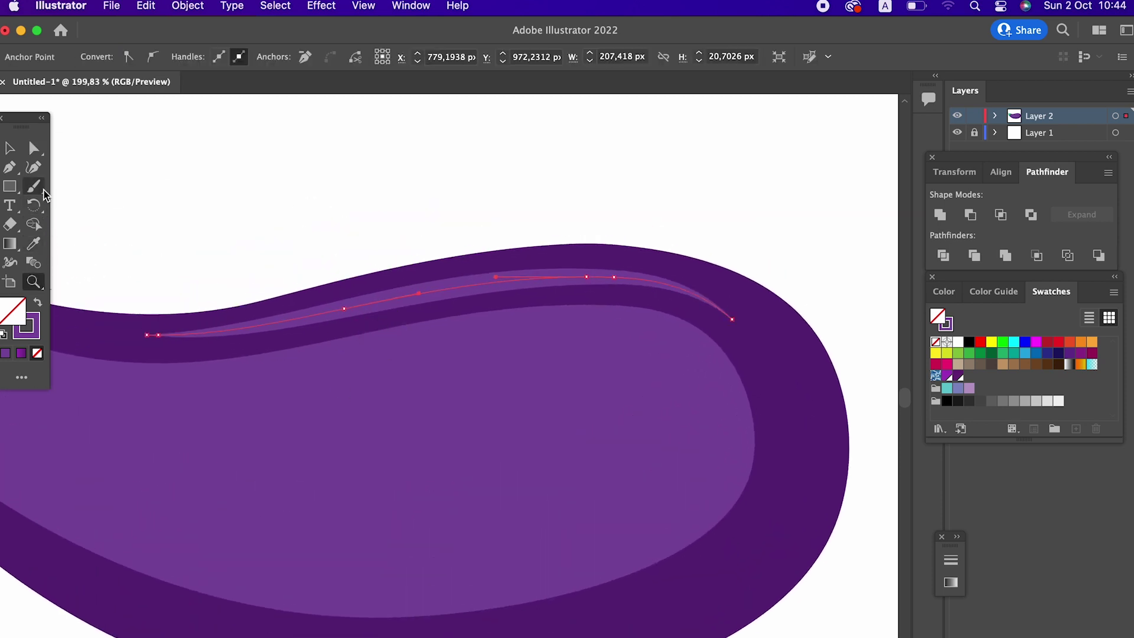
click(33, 167)
click(732, 319)
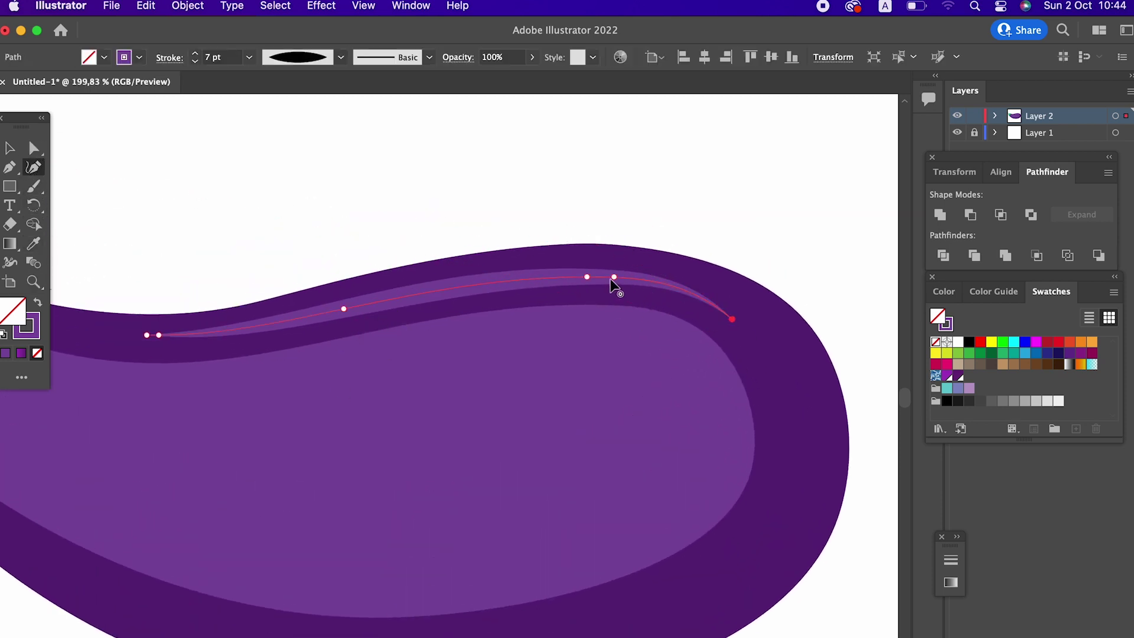
mouse_move(614, 277)
mouse_down()
mouse_move(623, 271)
mouse_move(577, 269)
mouse_up()
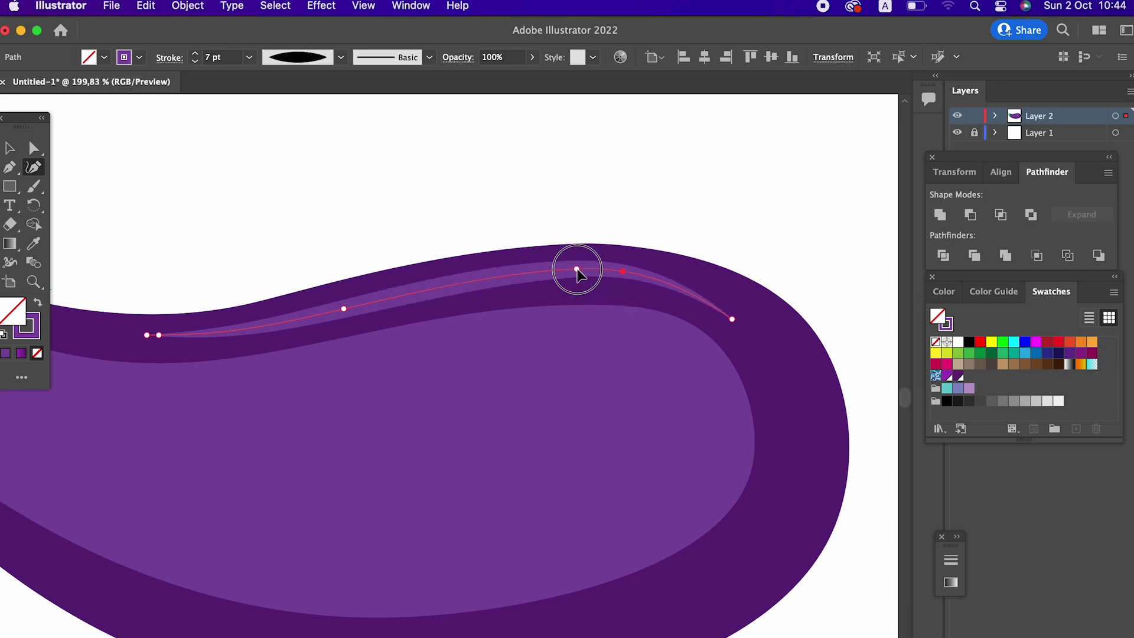
drag(159, 335, 187, 334)
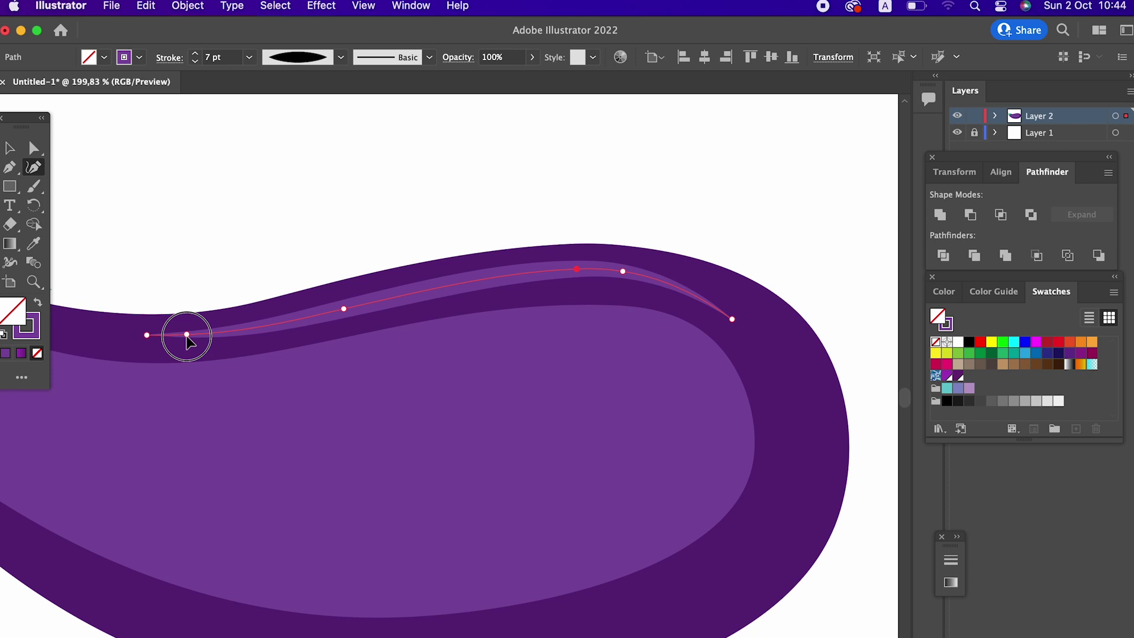
- Zoom out to review, then reselect the upper highlight with the Selection tool
key(z)
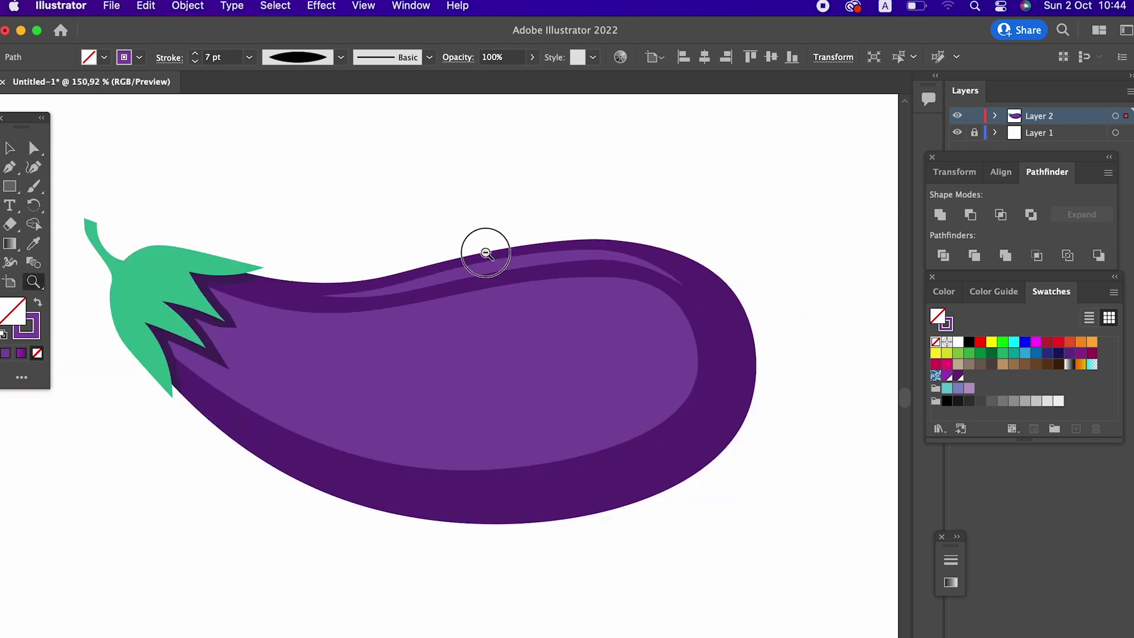
alt+click(484, 248)
drag(361, 272, 504, 293)
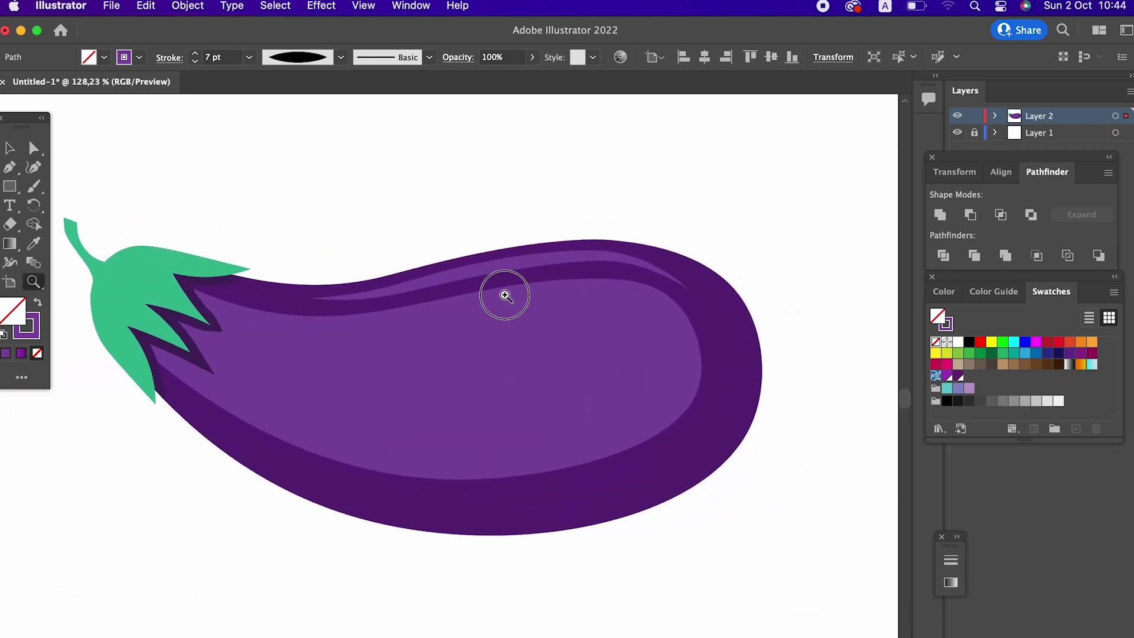
click(17, 150)
click(491, 169)
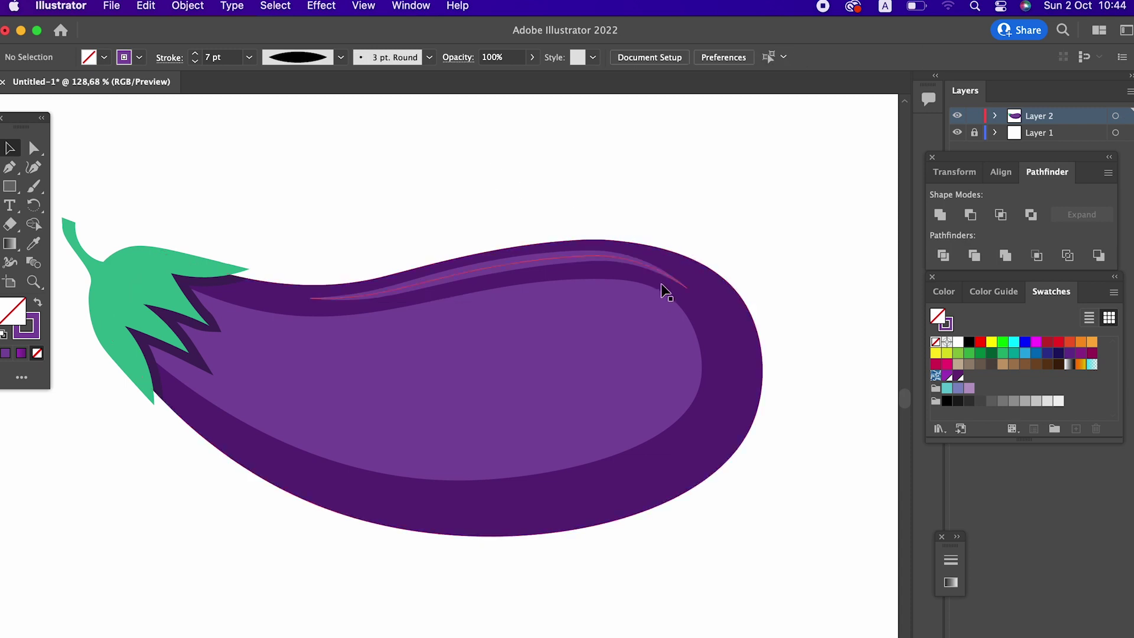
click(590, 260)
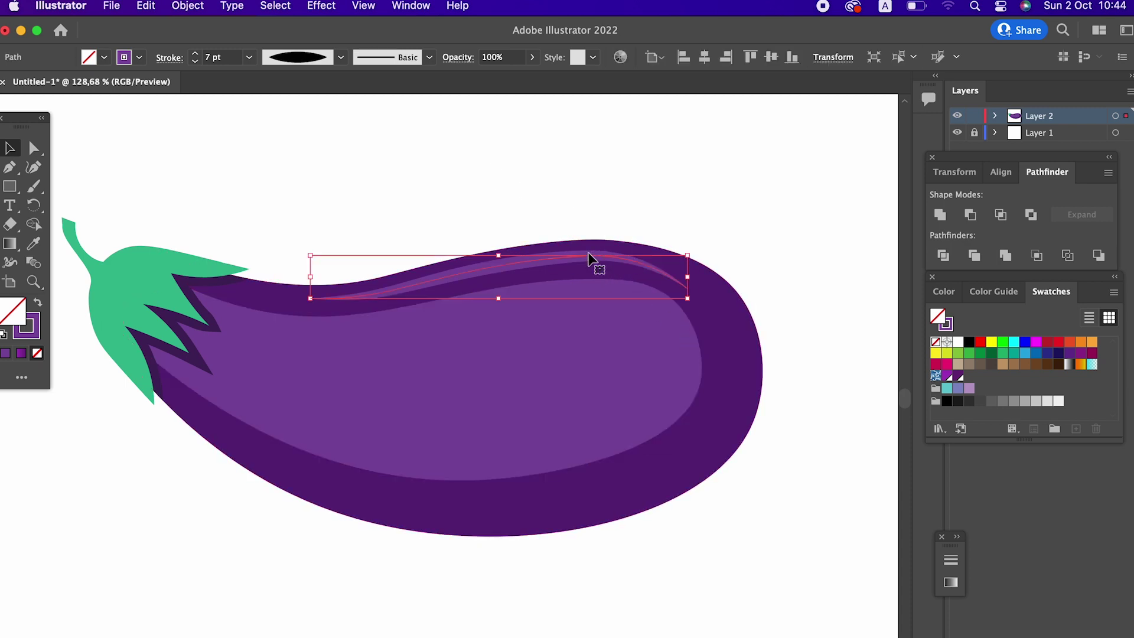
- Pen-draw a curve along the body's lower edge and eyedropper the top highlight's stroke style onto it
click(9, 167)
click(369, 494)
drag(733, 410, 860, 246)
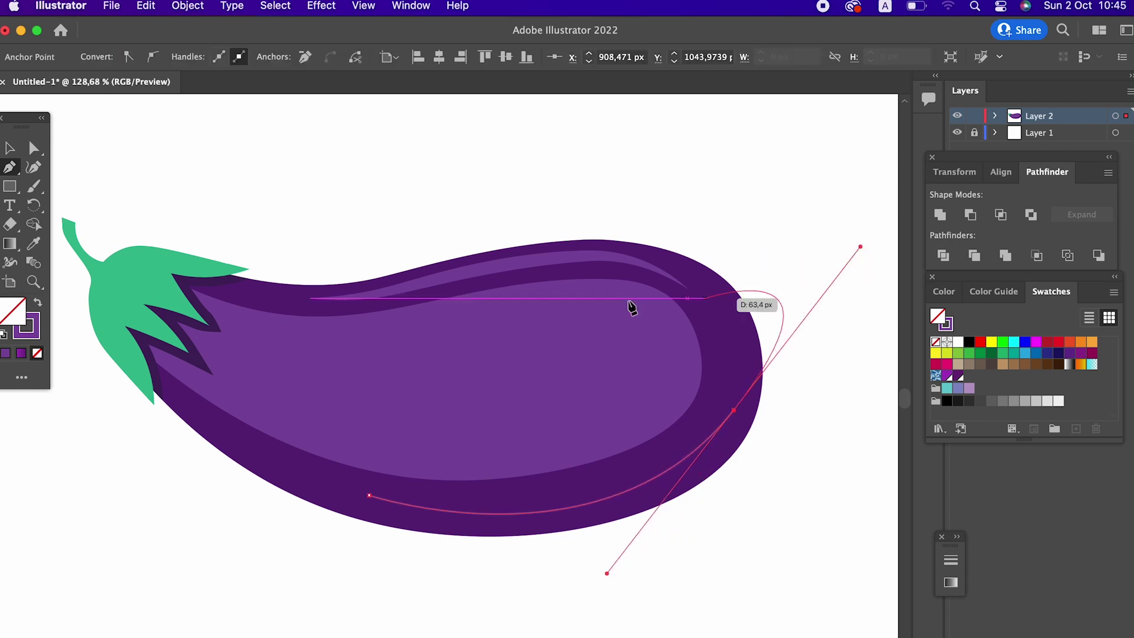
click(10, 147)
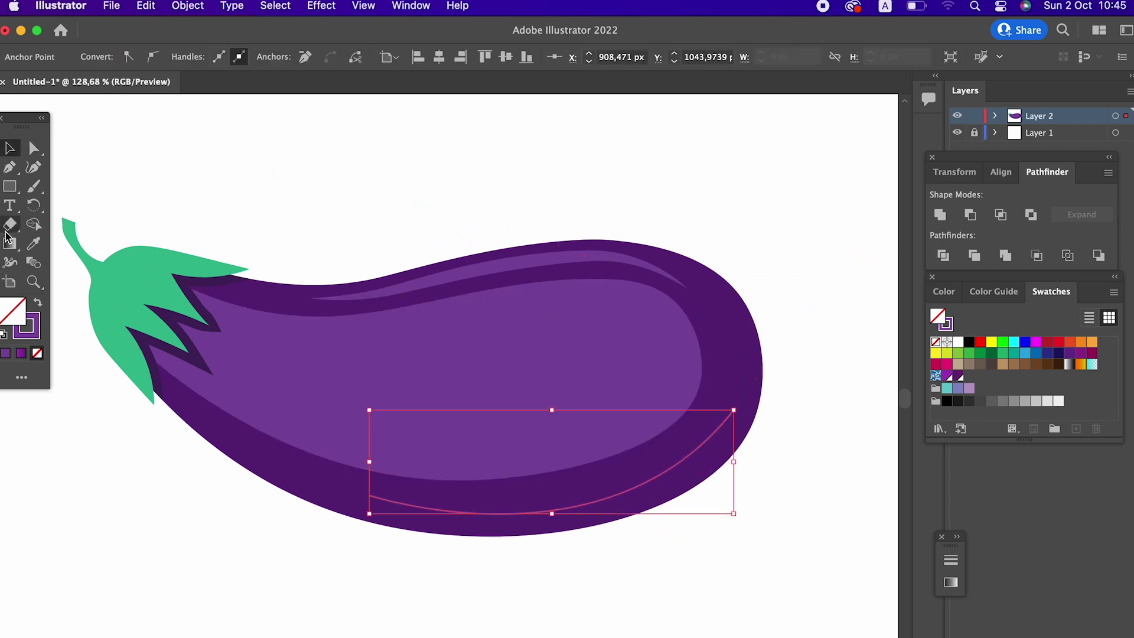
click(33, 242)
click(393, 288)
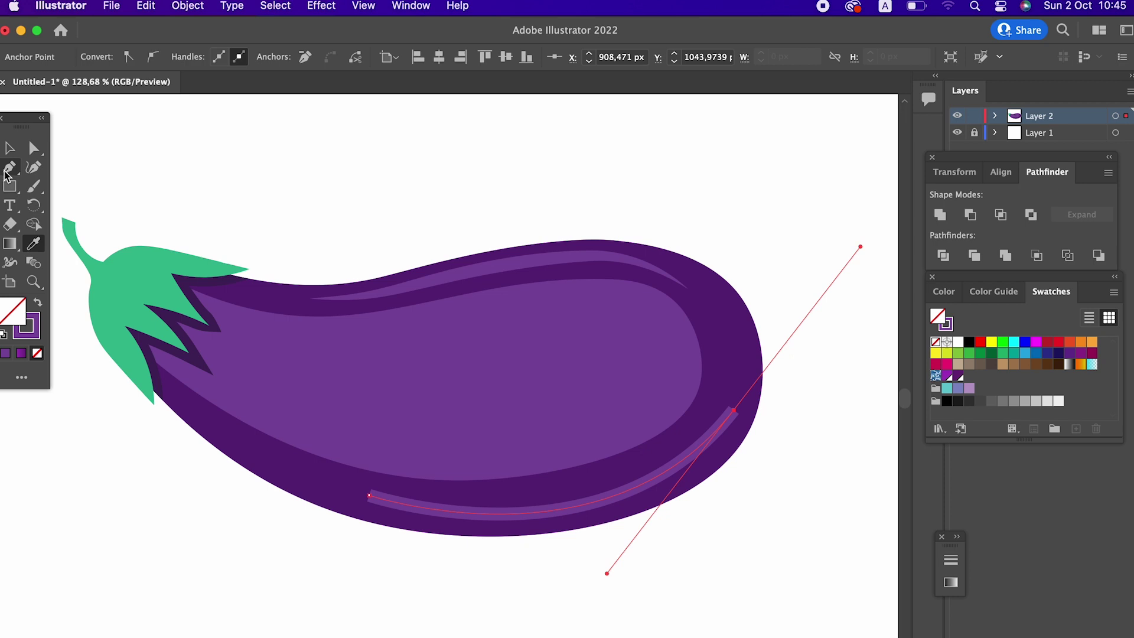
- Taper the lower highlight at both ends with the width profile
click(10, 147)
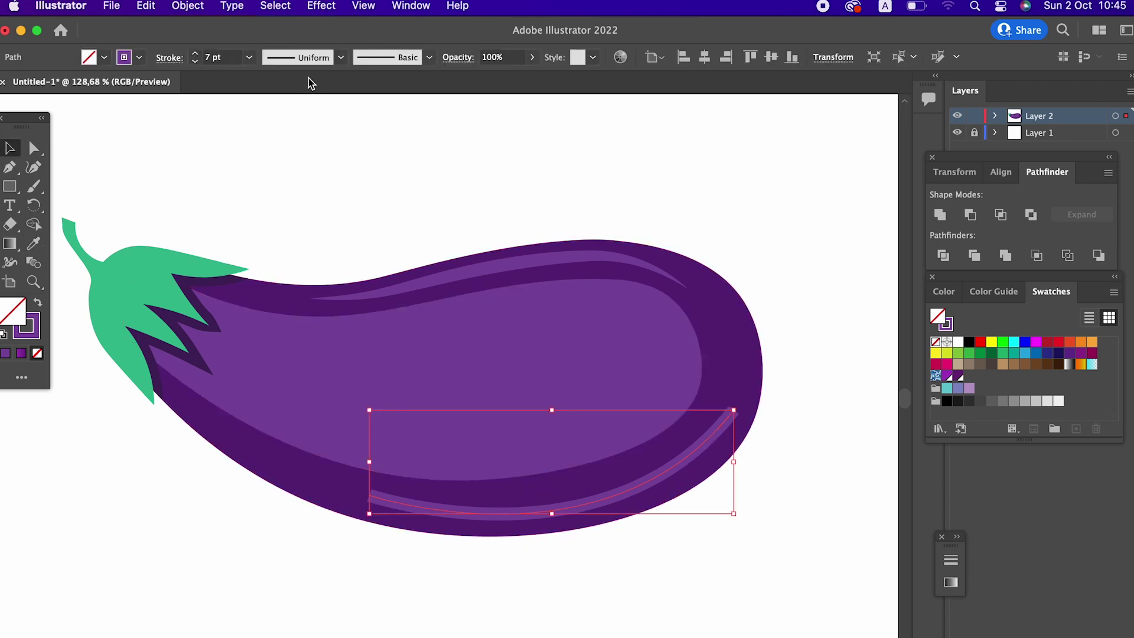
click(301, 56)
click(293, 114)
click(570, 199)
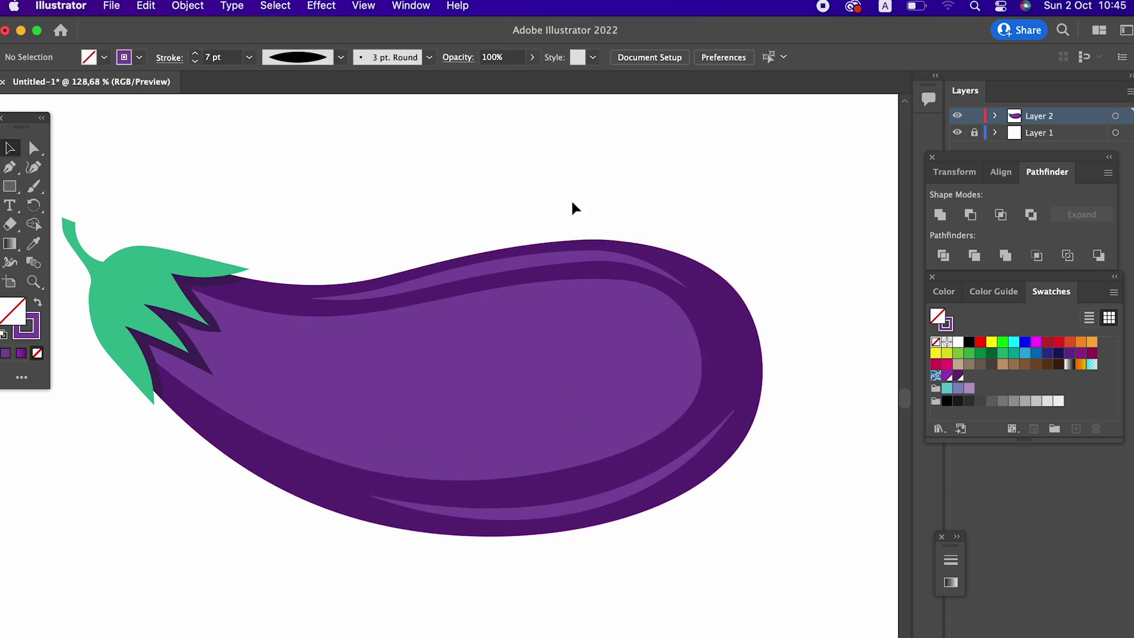
key(z)
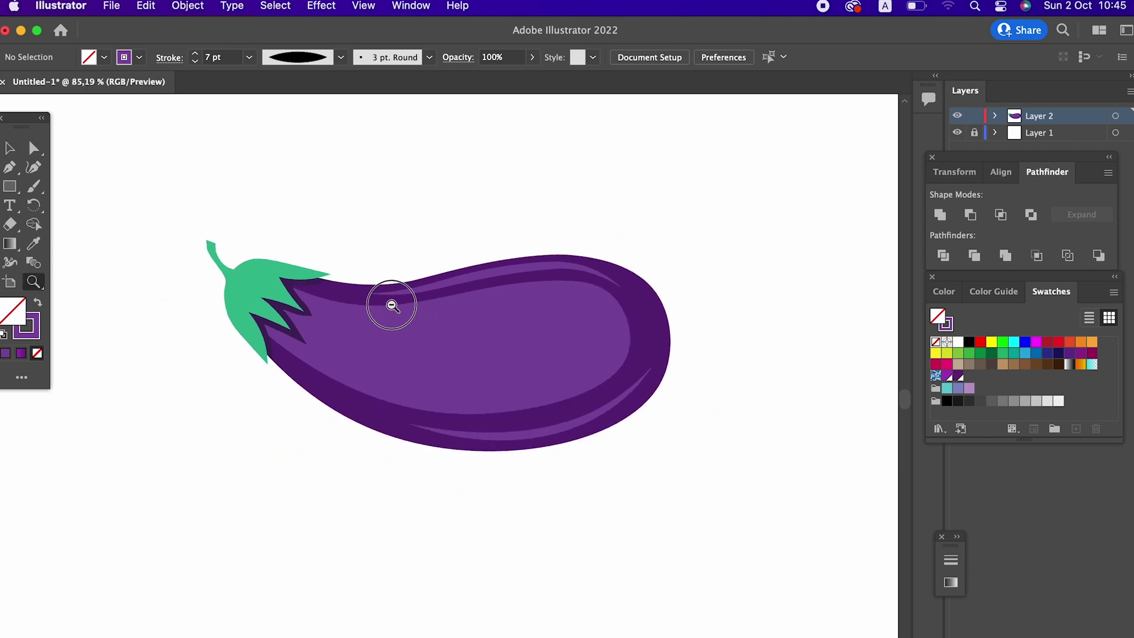
mouse_move(477, 276)
mouse_down()
mouse_move(465, 380)
mouse_move(519, 405)
mouse_up()
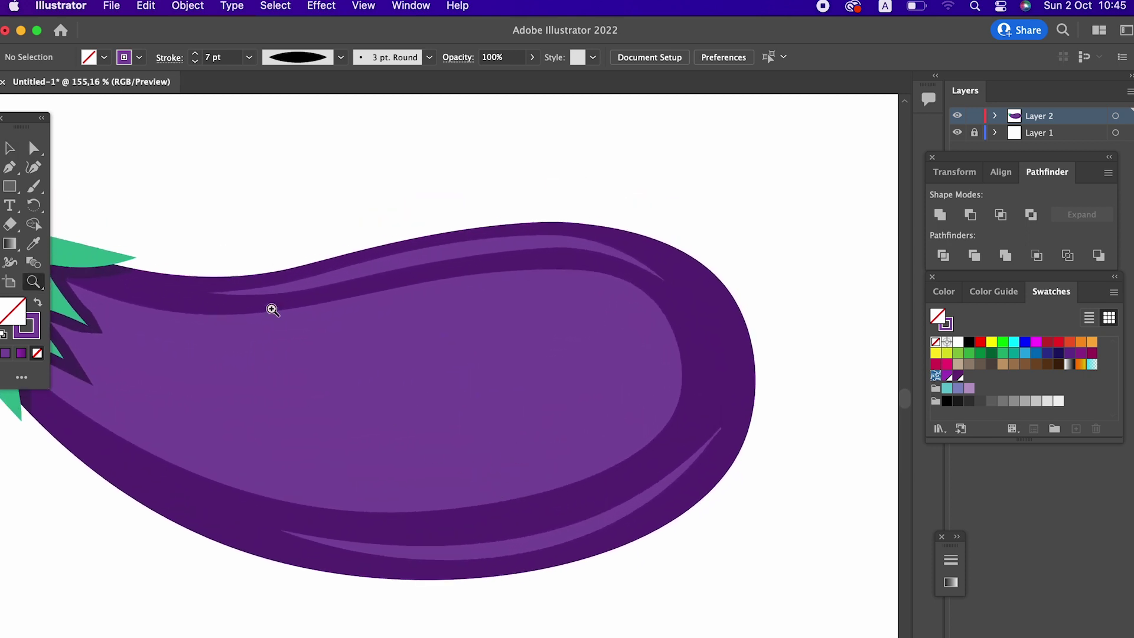
- Thicken both highlight strokes to 10 pt, then zoom out to the whole eggplant
click(494, 260)
shift+click(610, 506)
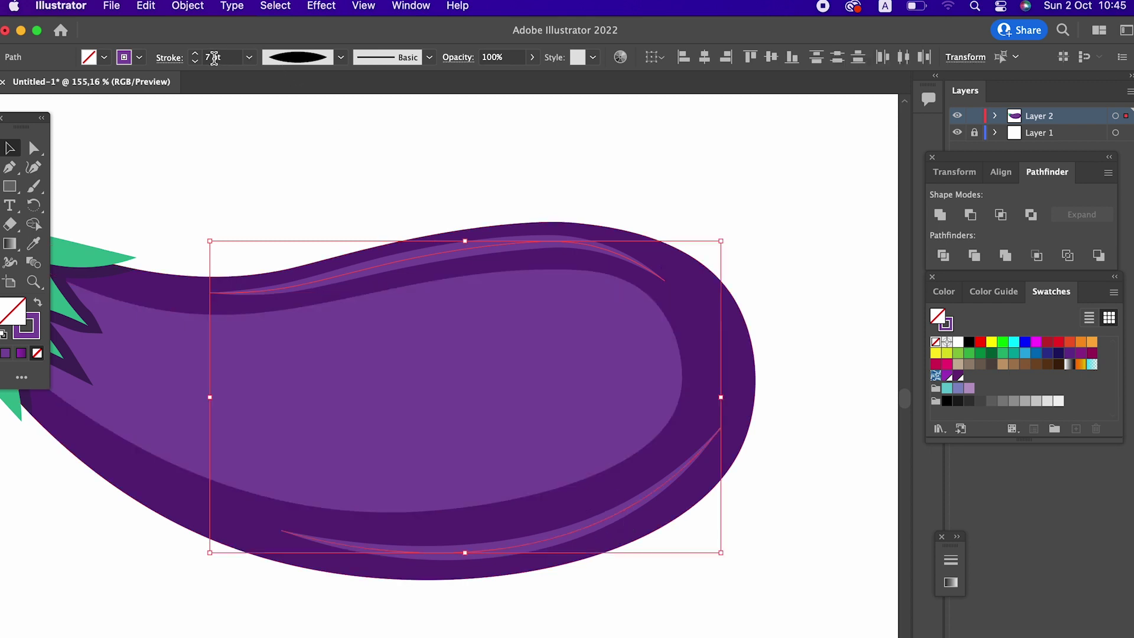
click(195, 54)
click(195, 54)
click(194, 53)
click(496, 143)
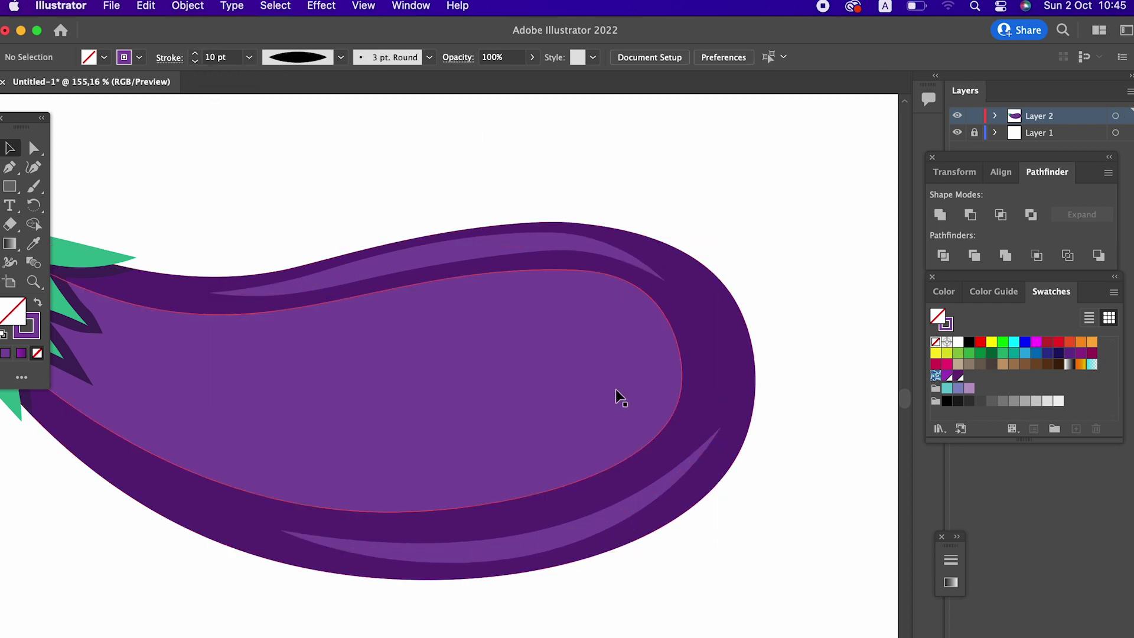
click(605, 513)
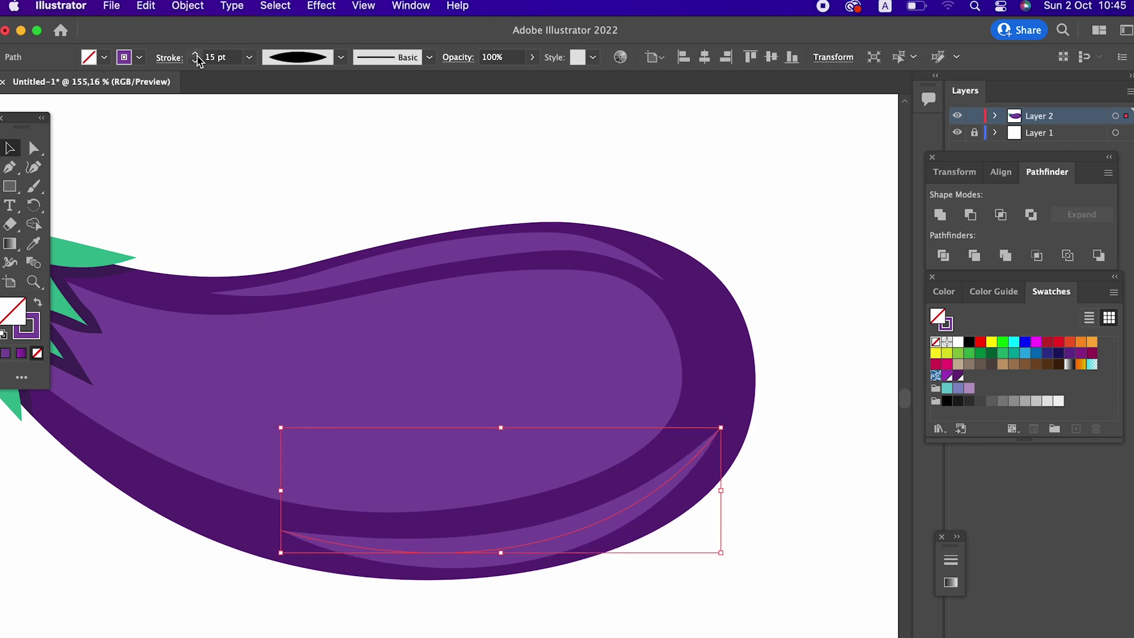
key(z)
drag(665, 513, 574, 508)
scroll(498, 397, up, 3)
scroll(342, 349, up, 2)
scroll(342, 349, up, 3)
click(13, 170)
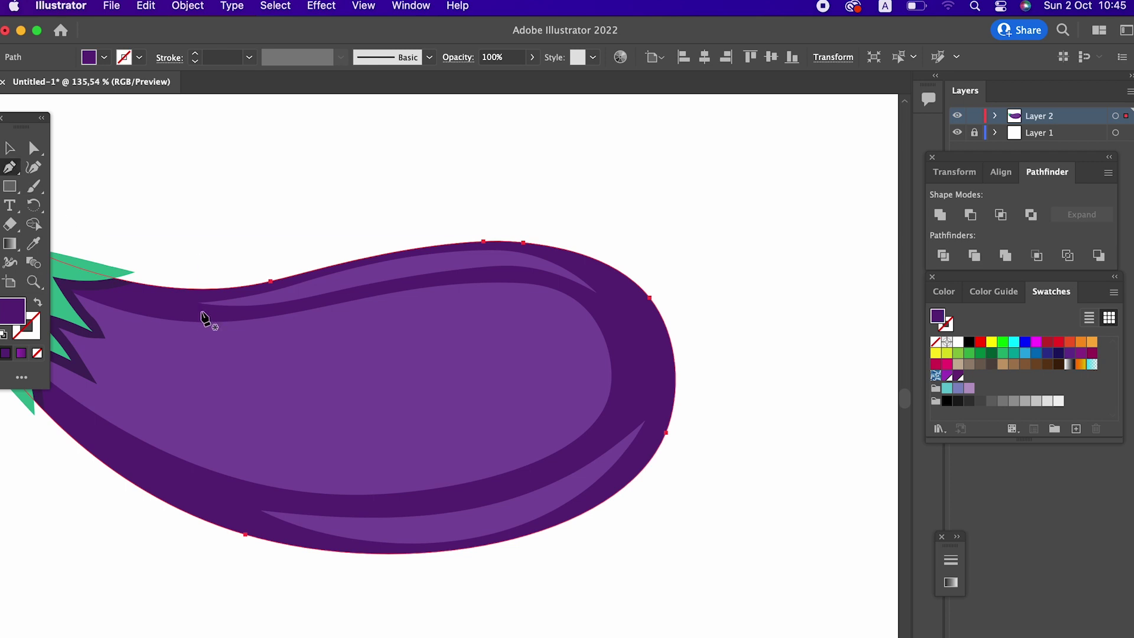
- Pen-draw a closed shape across the upper body and fill it with light lavender
click(200, 303)
drag(491, 303, 623, 280)
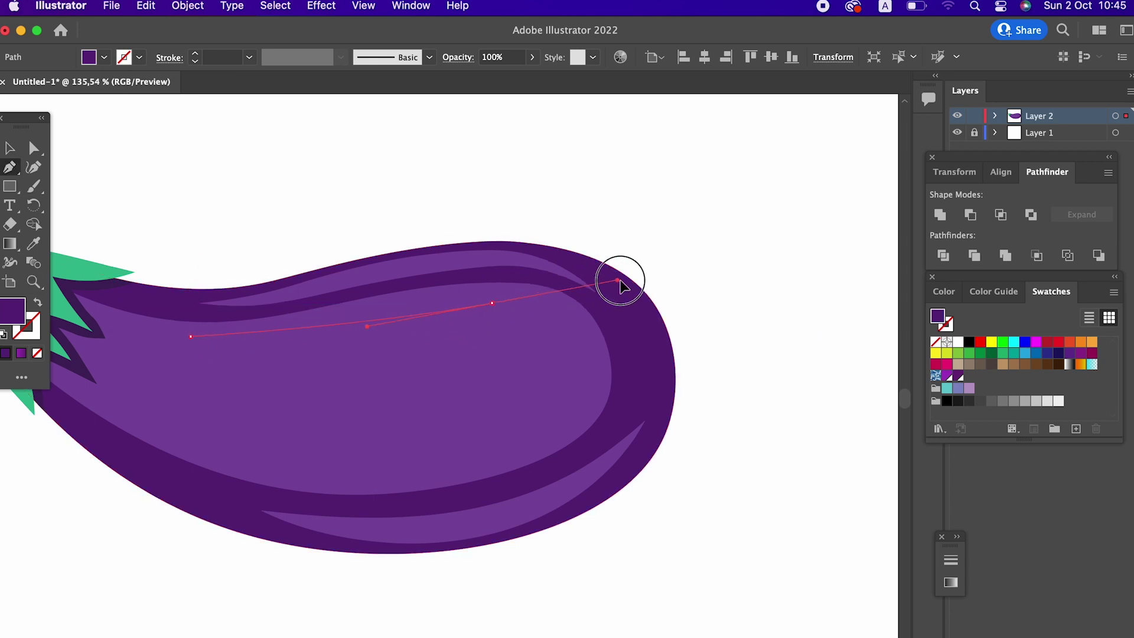
drag(495, 429, 339, 435)
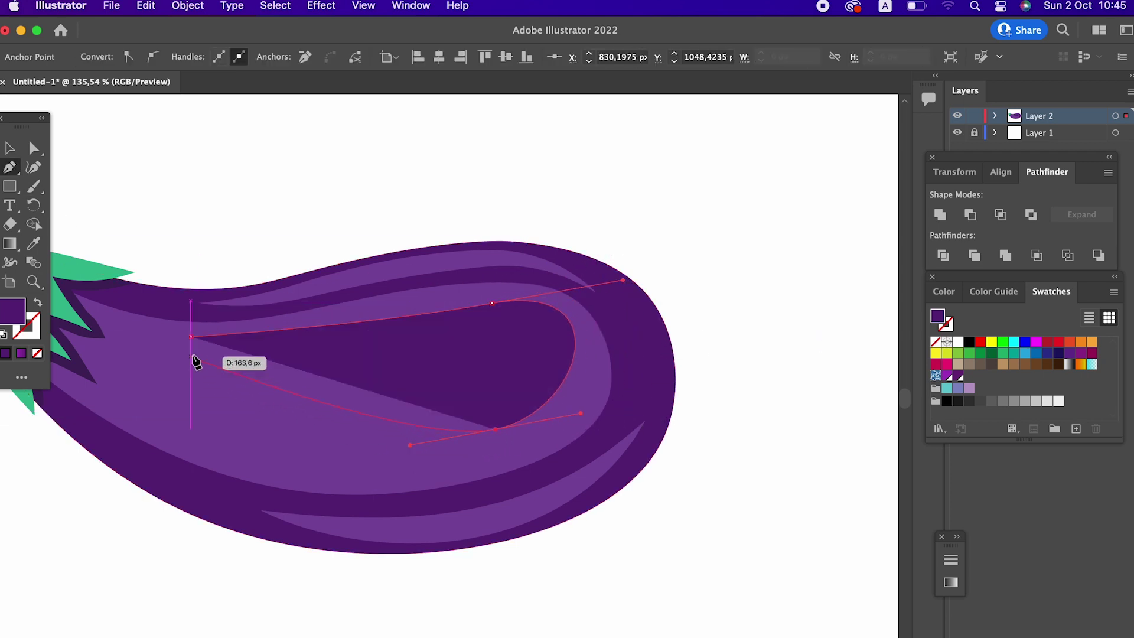
drag(191, 336, 118, 215)
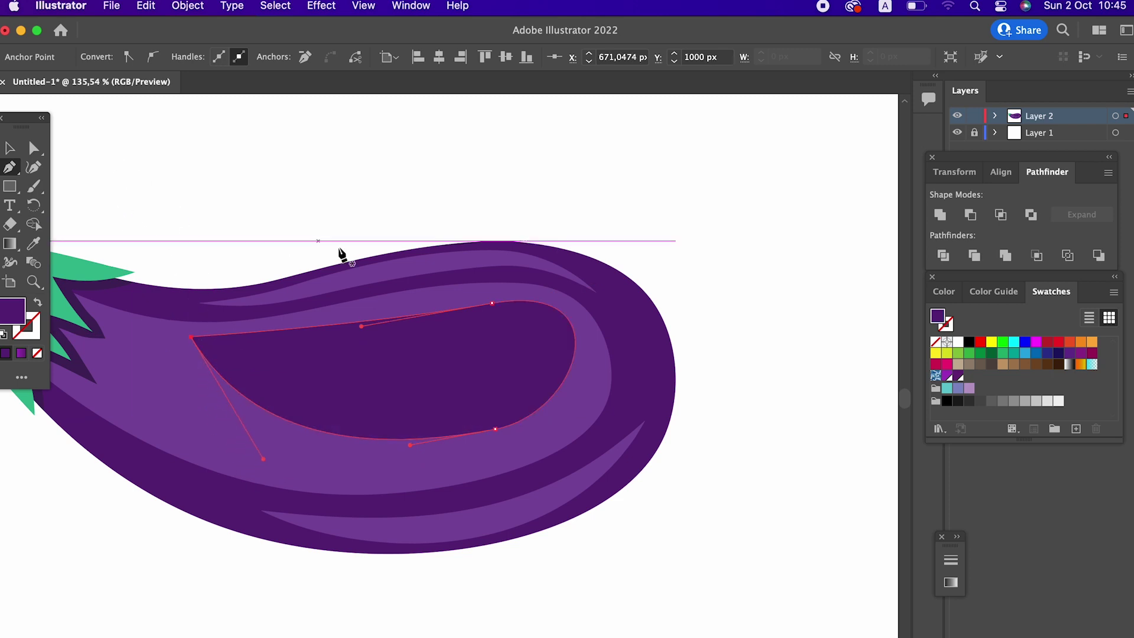
click(947, 376)
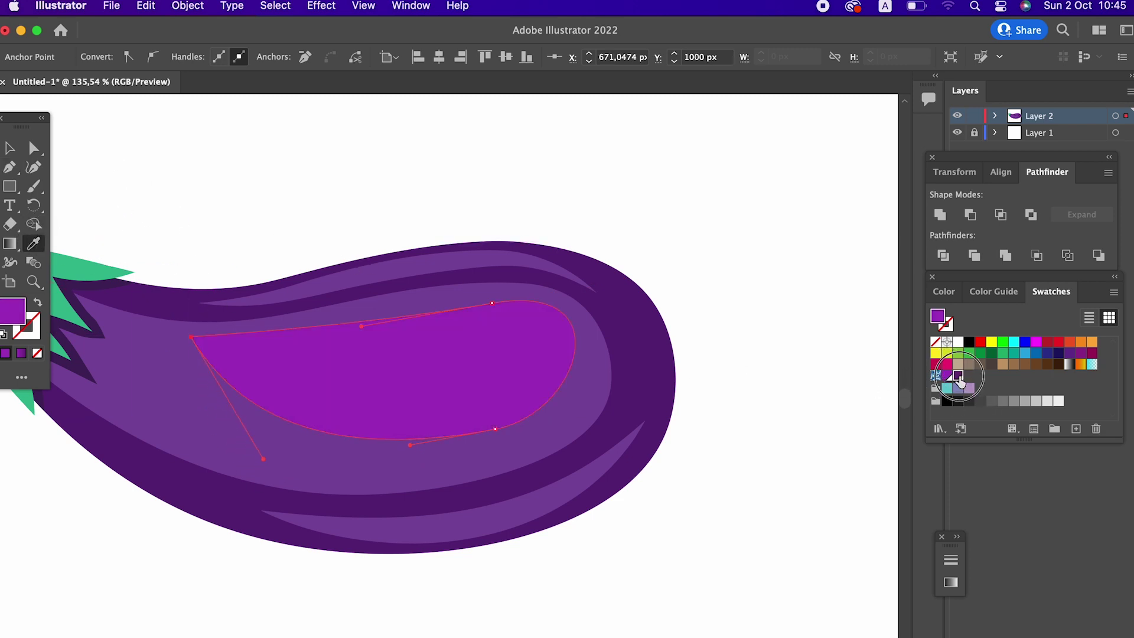
click(957, 375)
key(z)
alt+click(539, 322)
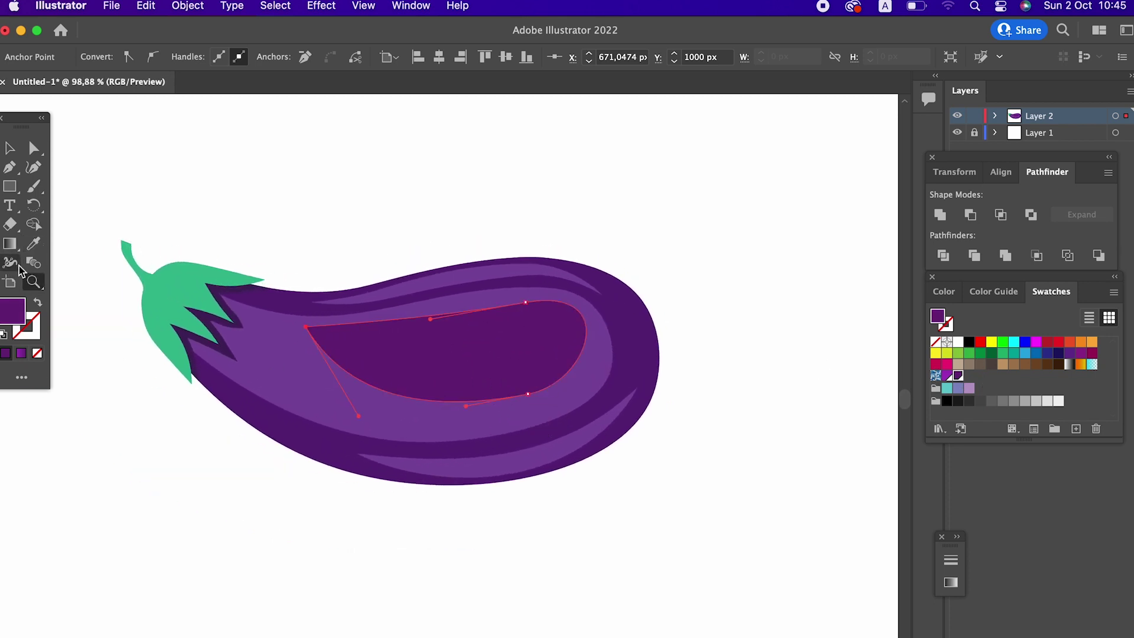
double_click(8, 312)
click(57, 98)
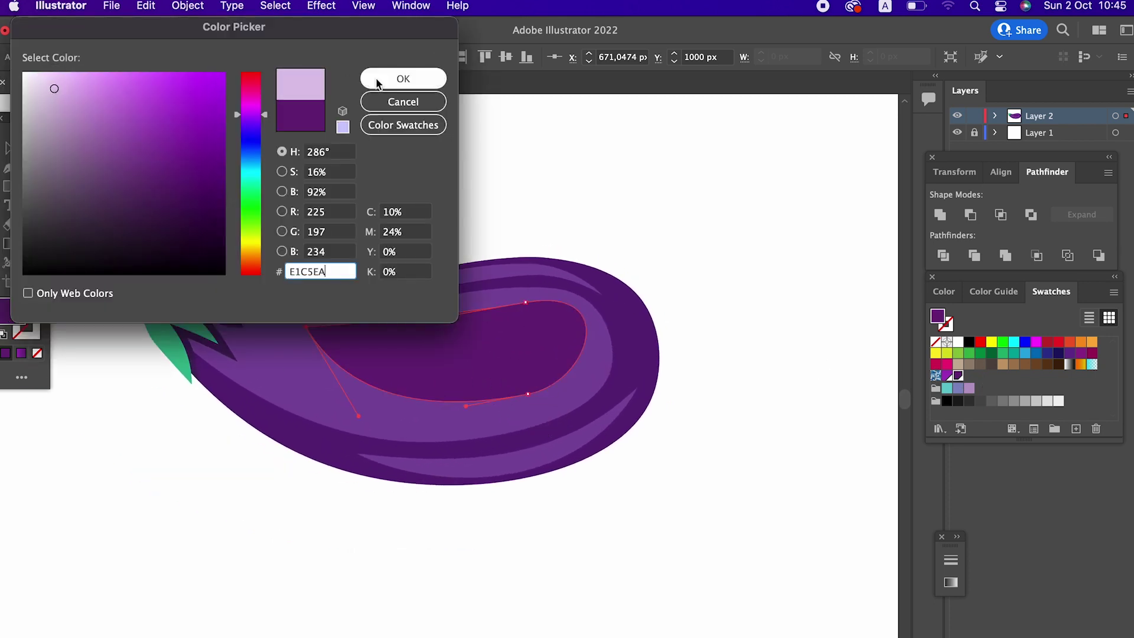
click(403, 78)
drag(423, 297, 471, 336)
- Lower the lavender shape's opacity to 36%
click(12, 149)
click(501, 384)
click(532, 57)
drag(531, 77, 494, 82)
click(514, 101)
key(z)
click(631, 307)
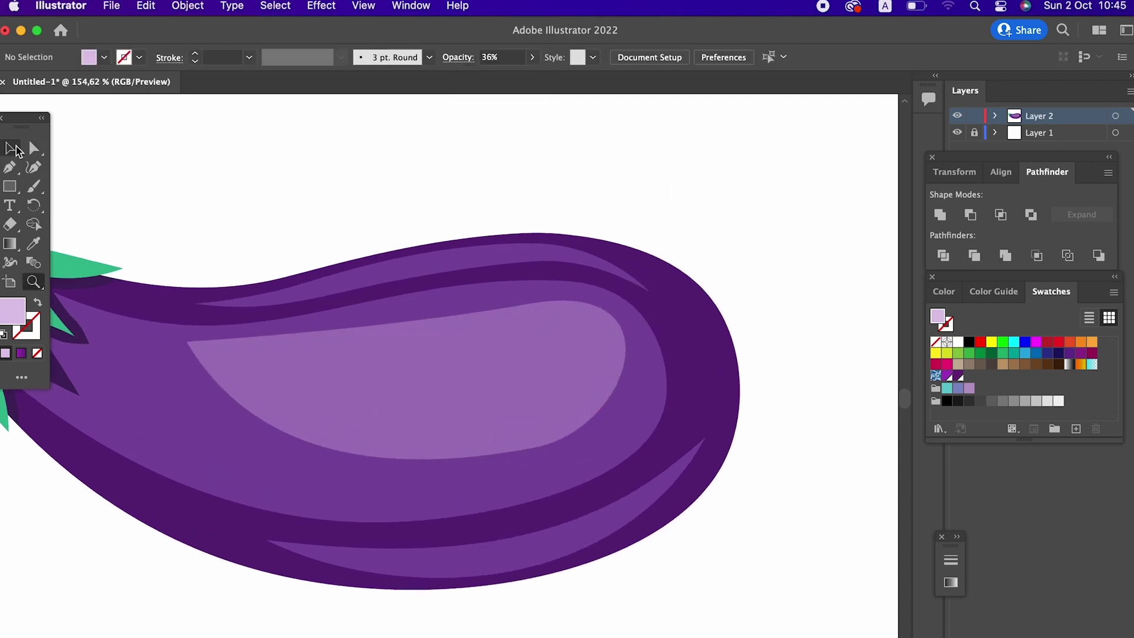
- Add and drag anchors with the Curvature tool so the highlight tapers into a leftward teardrop
click(582, 402)
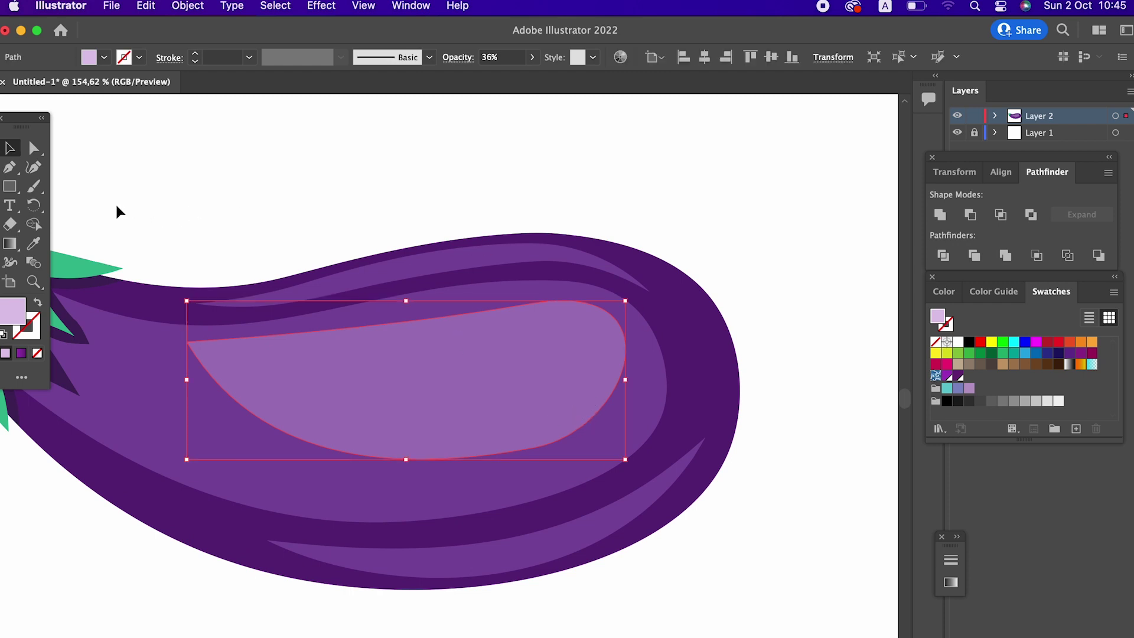
click(39, 168)
drag(369, 324, 369, 334)
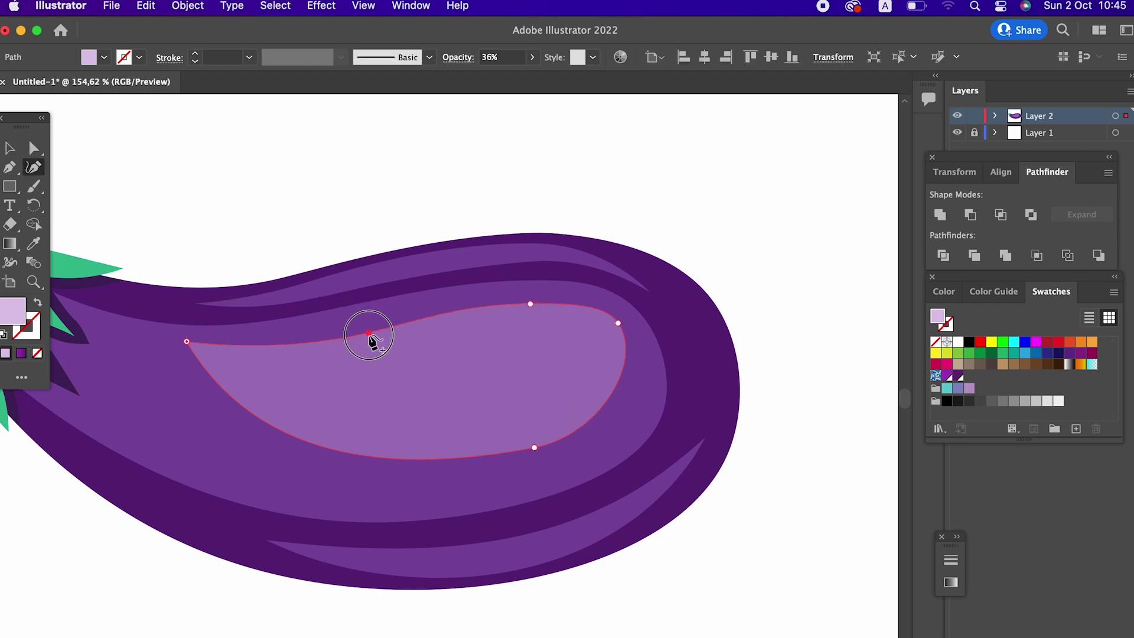
drag(530, 304, 562, 296)
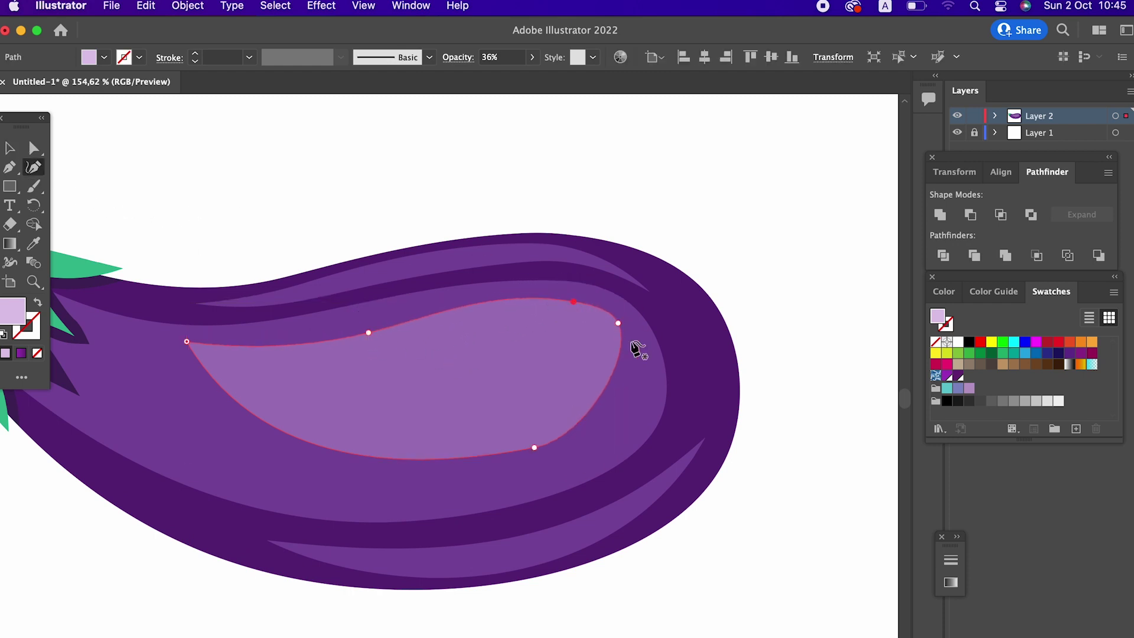
drag(617, 324, 616, 345)
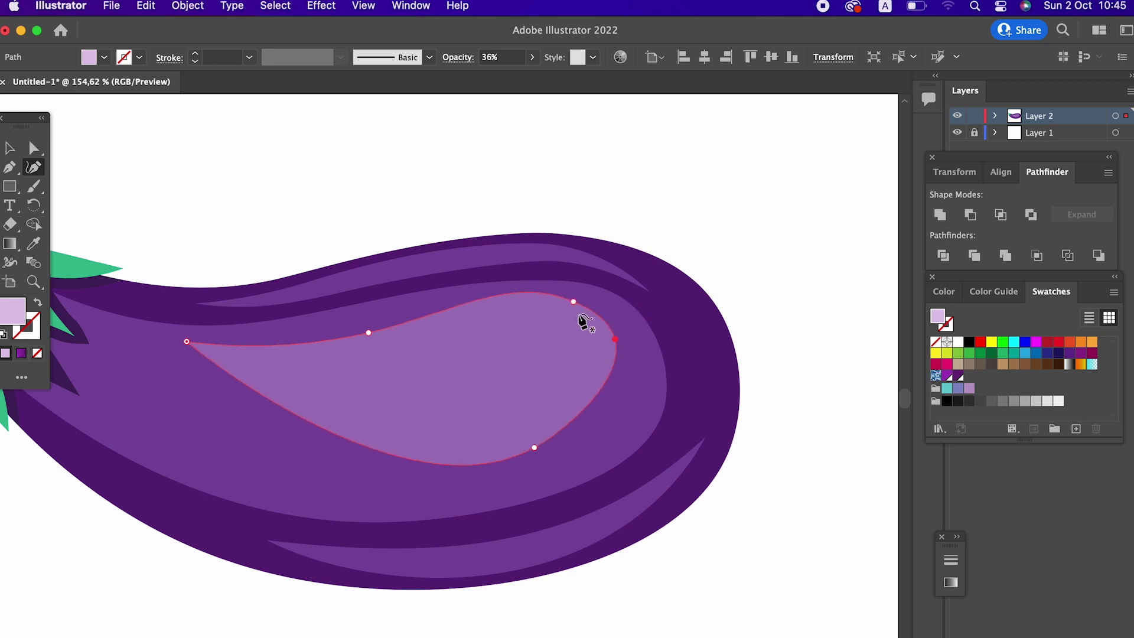
key(super)
drag(567, 299, 590, 307)
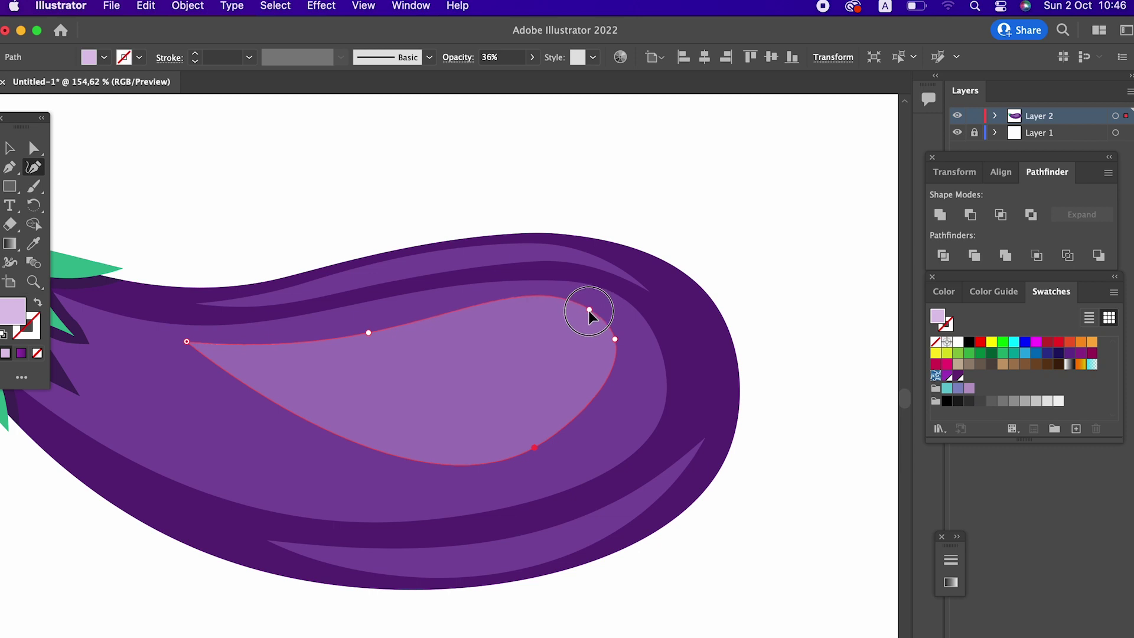
mouse_move(533, 447)
mouse_down()
mouse_move(512, 408)
mouse_move(356, 409)
mouse_up()
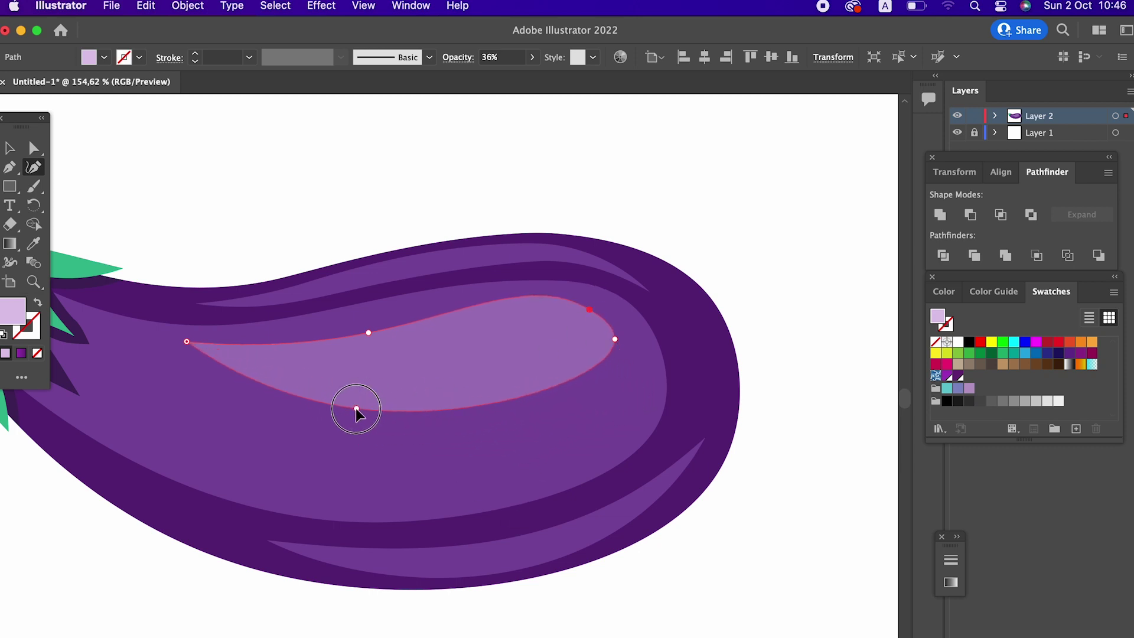
drag(612, 345, 600, 366)
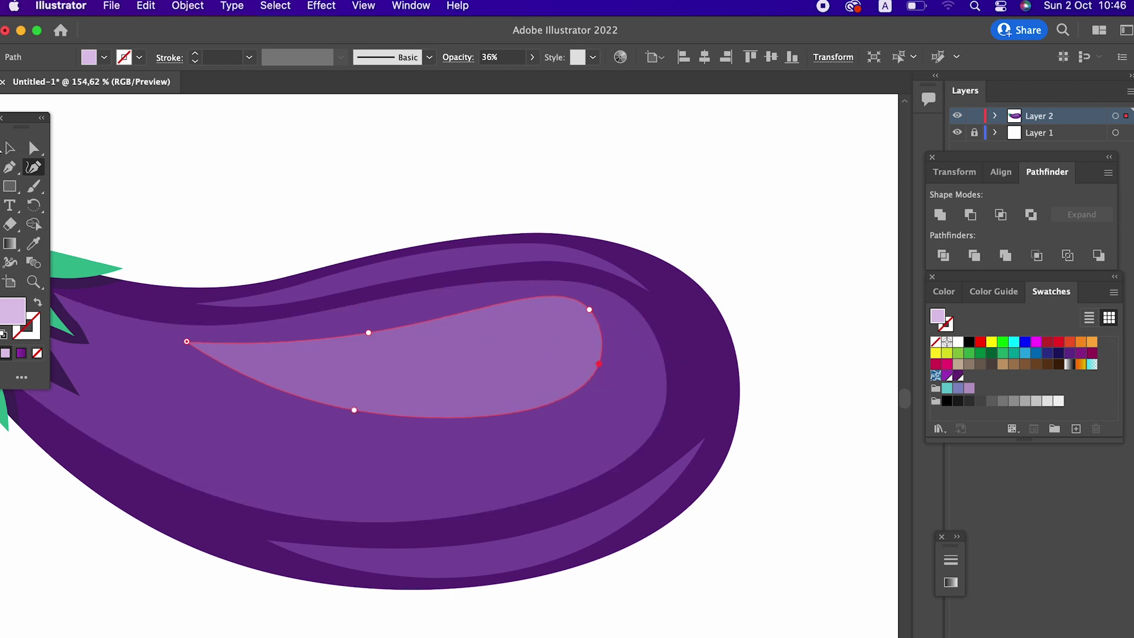
- Deselect and zoom out to review the reshaped highlight
click(324, 172)
scroll(296, 183, down, 3)
key(z)
scroll(545, 339, up, 3)
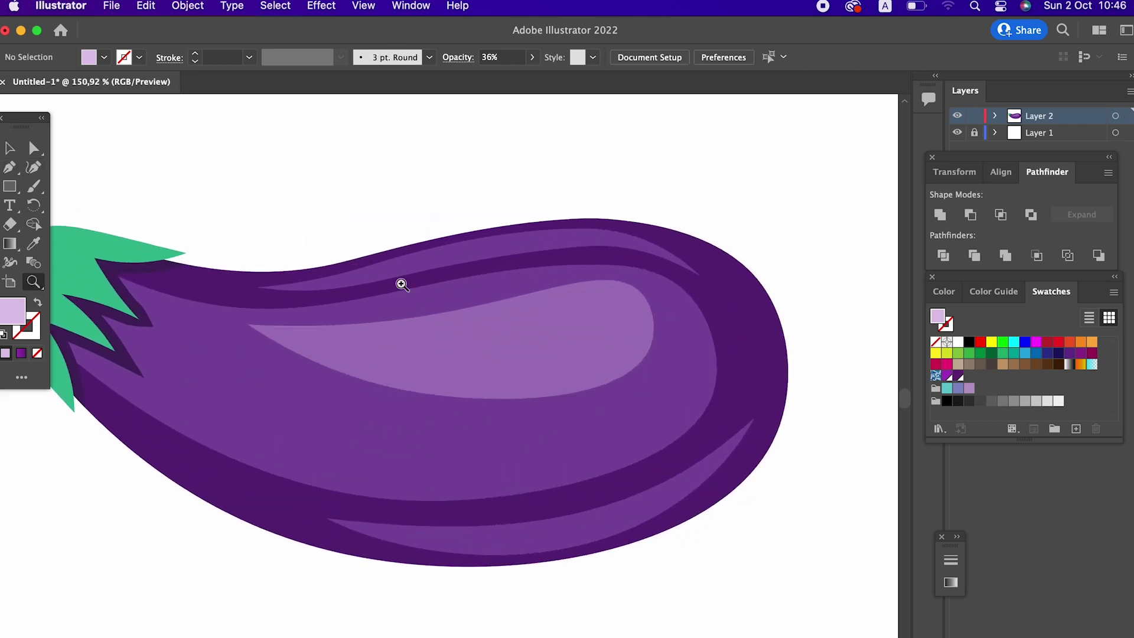
- Pen-draw a curved sliver shape along the upper body beside the cap
scroll(401, 284, left, 5)
scroll(402, 284, up, 1)
click(15, 173)
click(369, 362)
click(206, 323)
click(187, 283)
click(168, 243)
key(ctrl+z)
drag(188, 284, 164, 340)
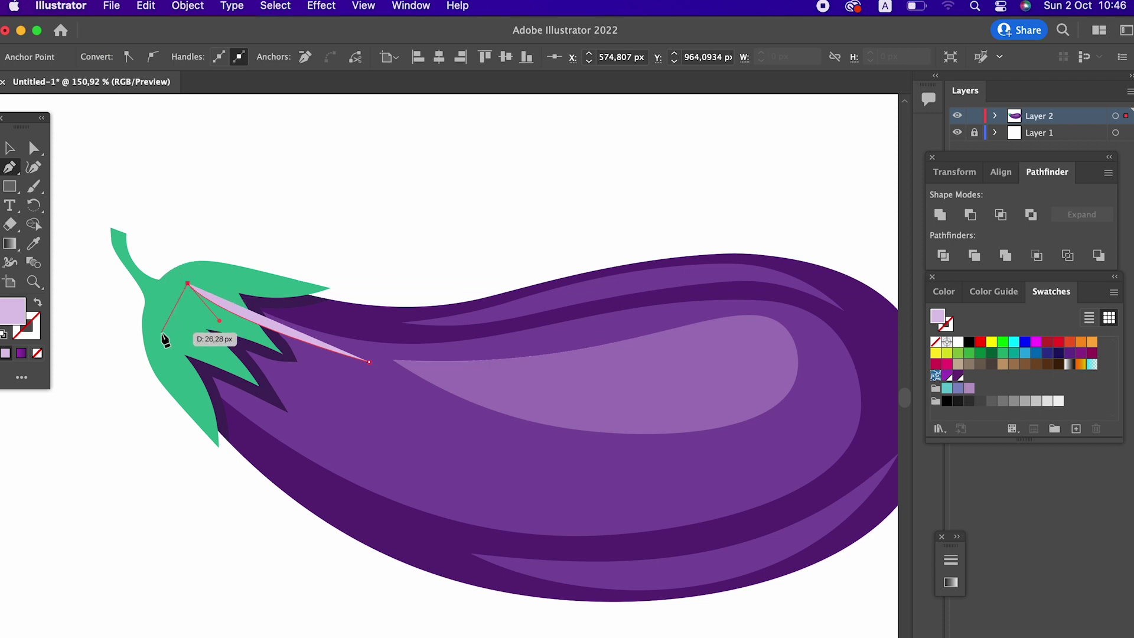
click(158, 333)
click(369, 361)
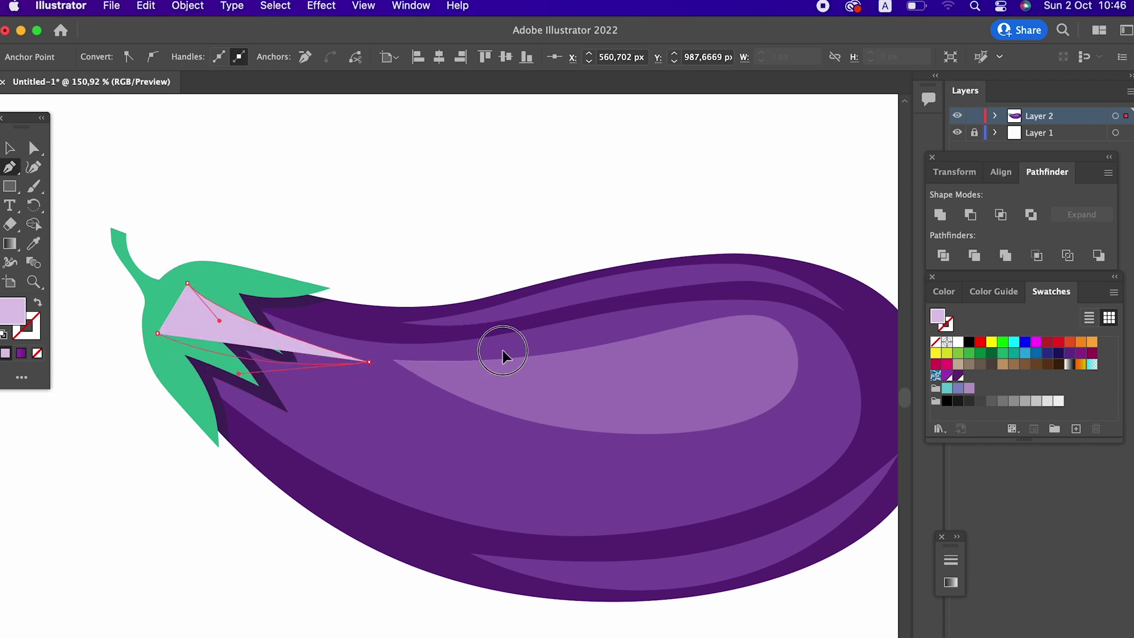
drag(496, 350, 515, 343)
- Bring the leaf cap and stem in front of the new sliver
click(10, 147)
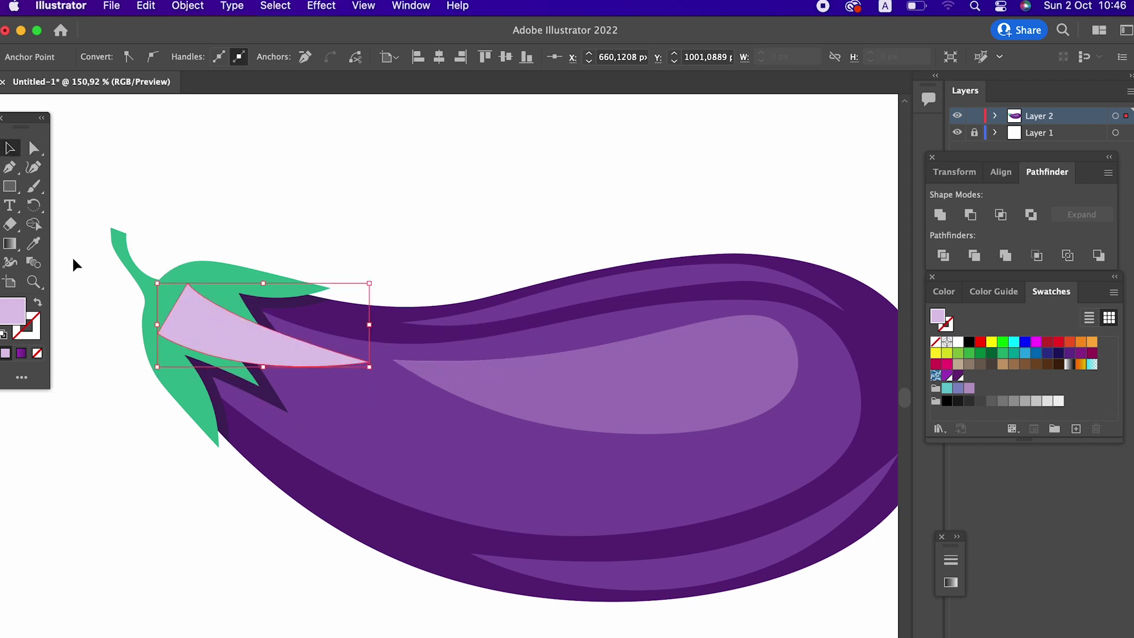
click(271, 398)
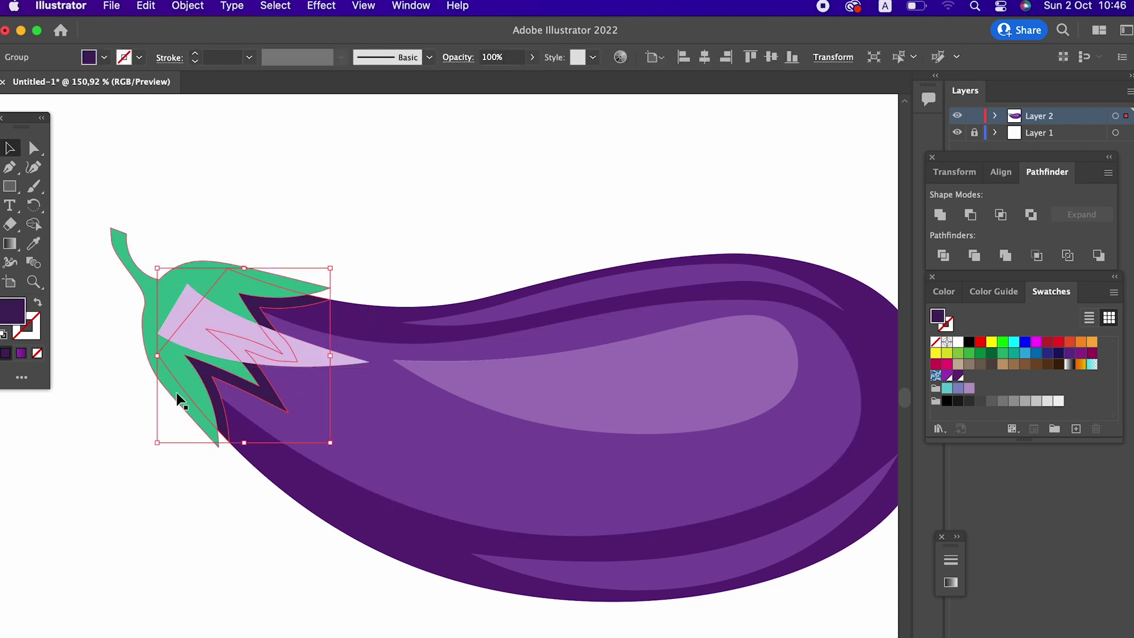
shift+click(181, 372)
click(180, 7)
mouse_move(191, 47)
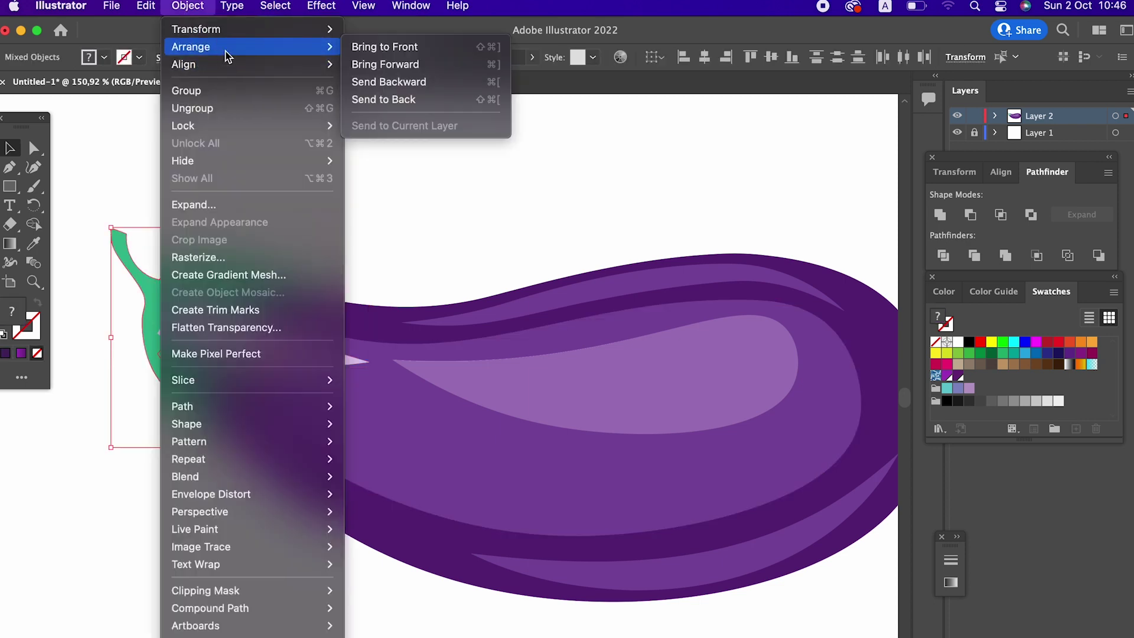
click(452, 46)
key(ctrl+shift+a)
key(z)
scroll(389, 299, up, 3)
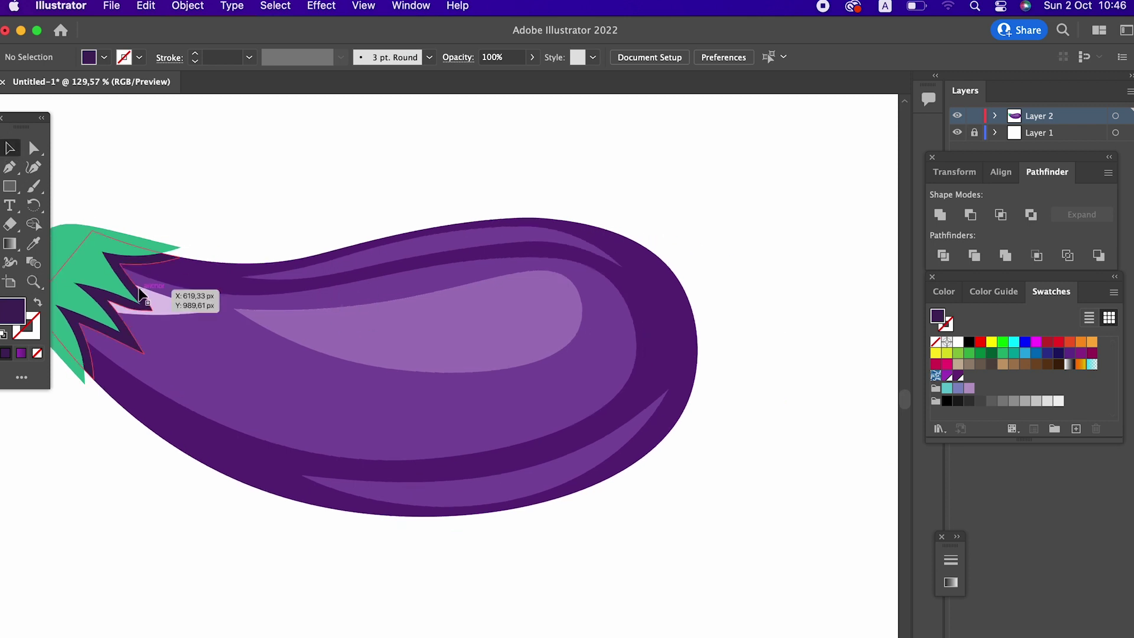
- Eyedropper the big highlight's semi-transparent lavender style onto the sliver
click(177, 306)
click(34, 243)
click(331, 307)
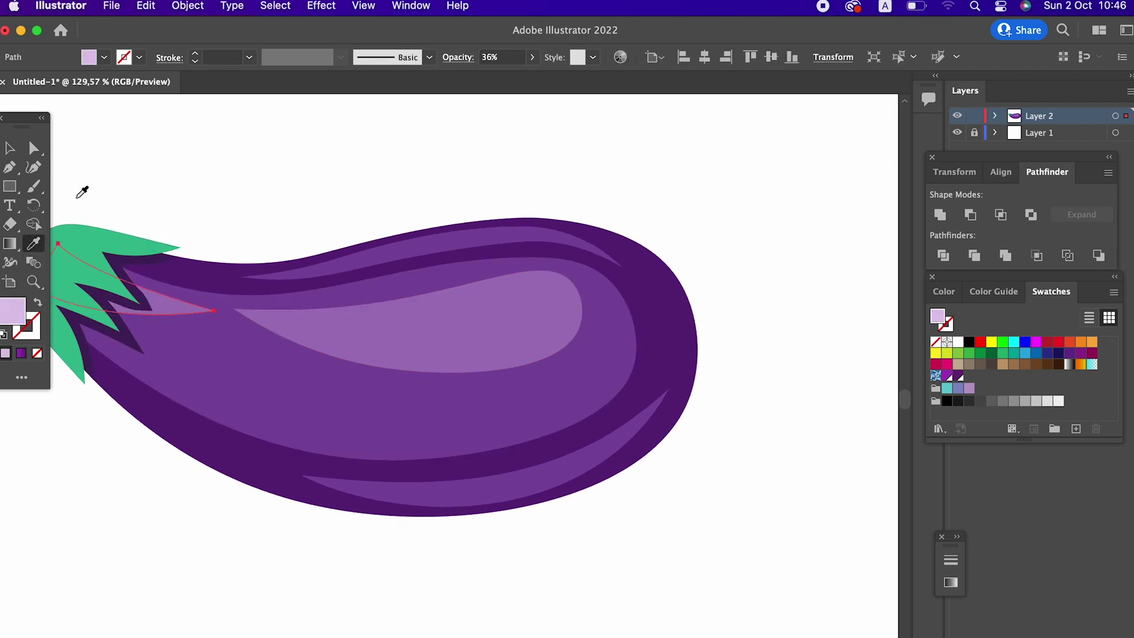
- Pen-draw a small closed gloss spot on the right part of the highlight
click(11, 168)
click(414, 308)
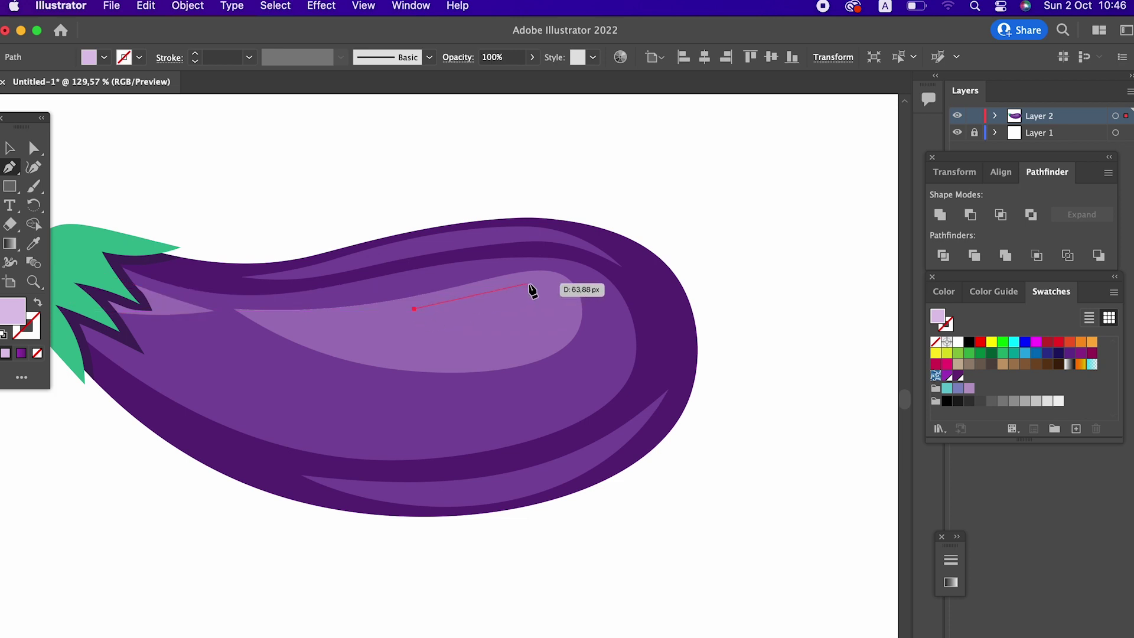
drag(529, 284, 558, 293)
mouse_move(519, 340)
mouse_down()
mouse_move(431, 339)
mouse_move(465, 344)
mouse_up()
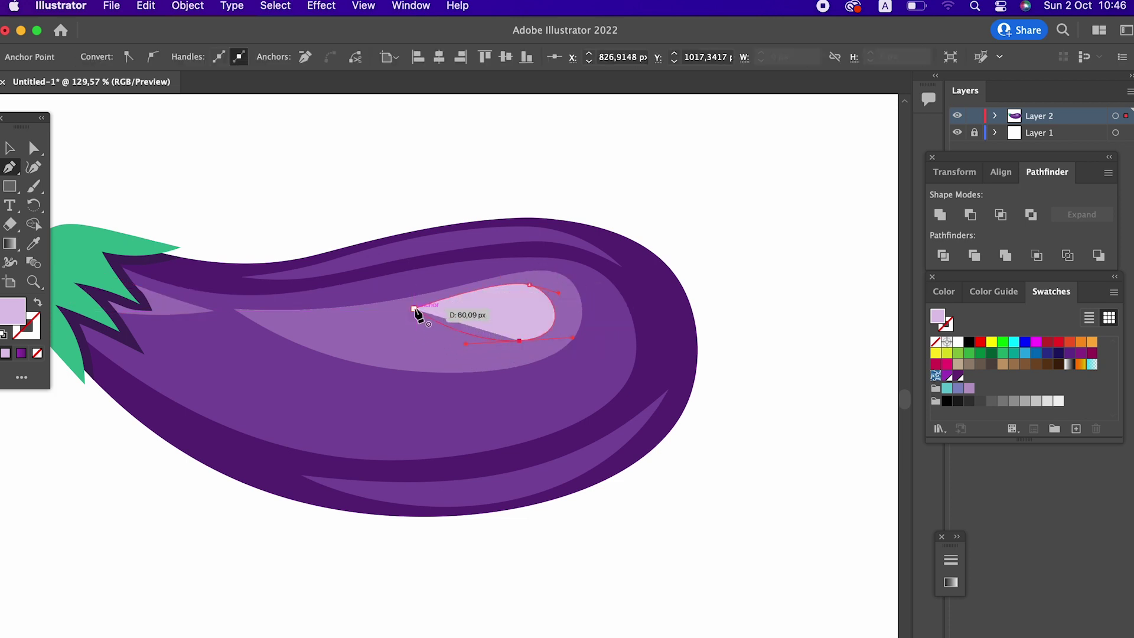
drag(470, 280, 472, 281)
key(z)
drag(540, 309, 678, 387)
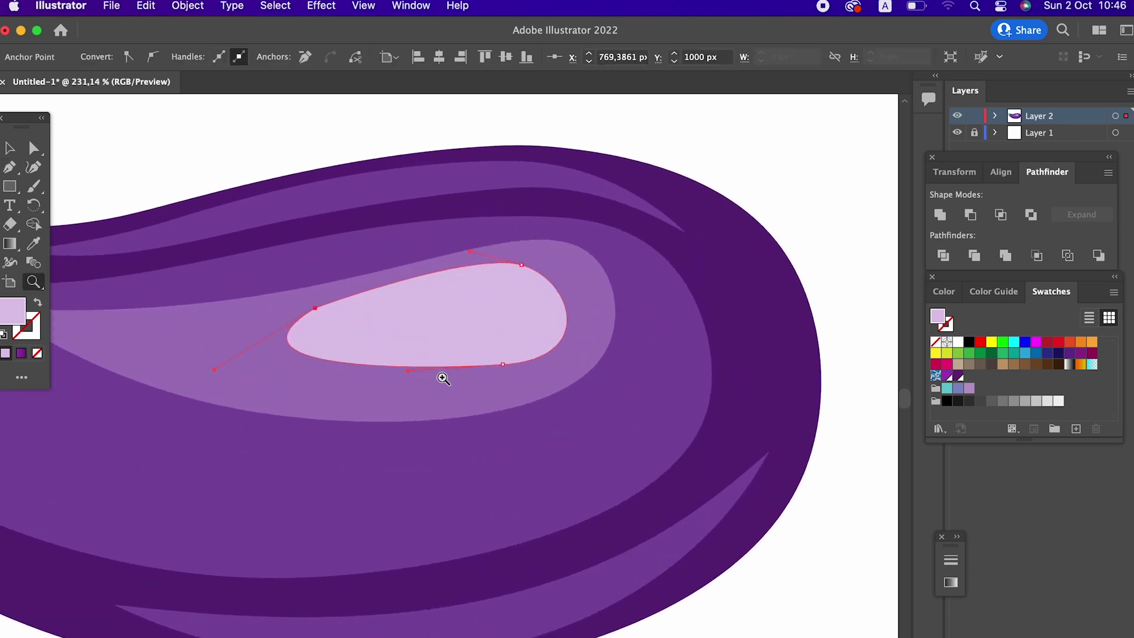
- Round the gloss spot's pointed left corner and nudge the spot slightly right
click(33, 170)
click(44, 148)
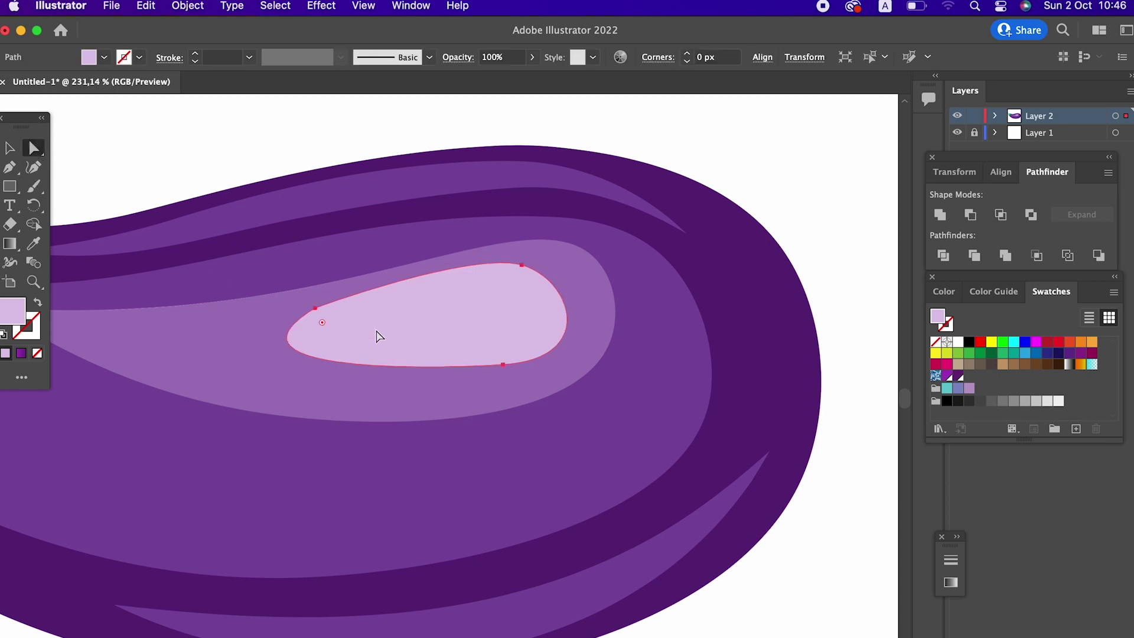
drag(329, 334, 354, 354)
key(z)
alt+click(556, 392)
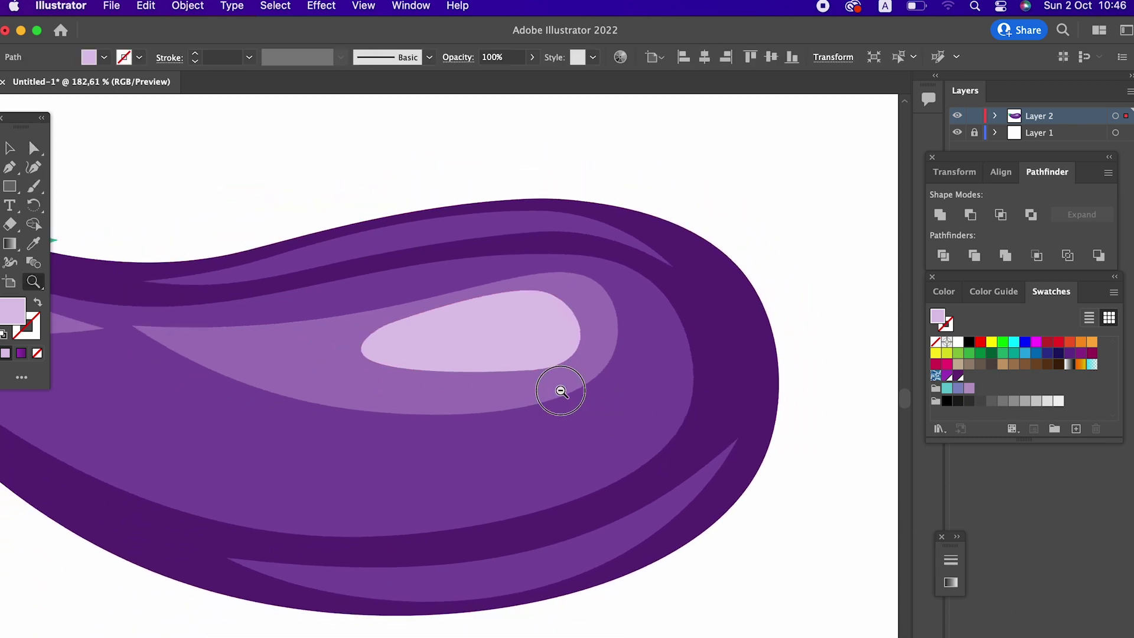
click(10, 148)
drag(498, 331, 522, 331)
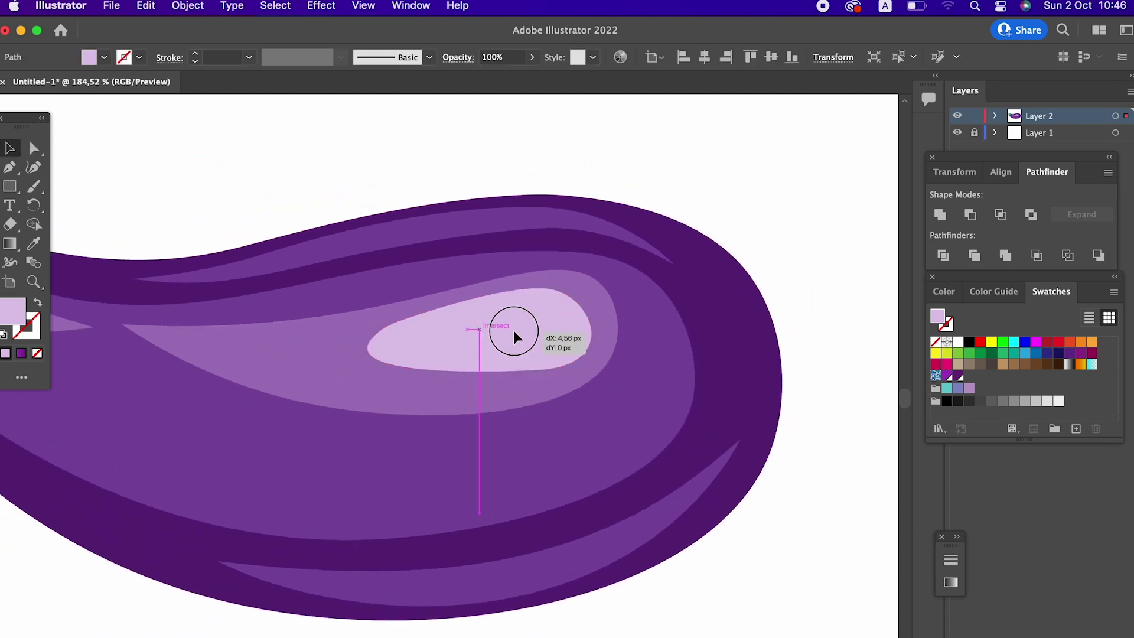
- Deselect the gloss spot and zoom out to view the whole eggplant
click(787, 211)
key(z)
alt+click(584, 254)
click(504, 316)
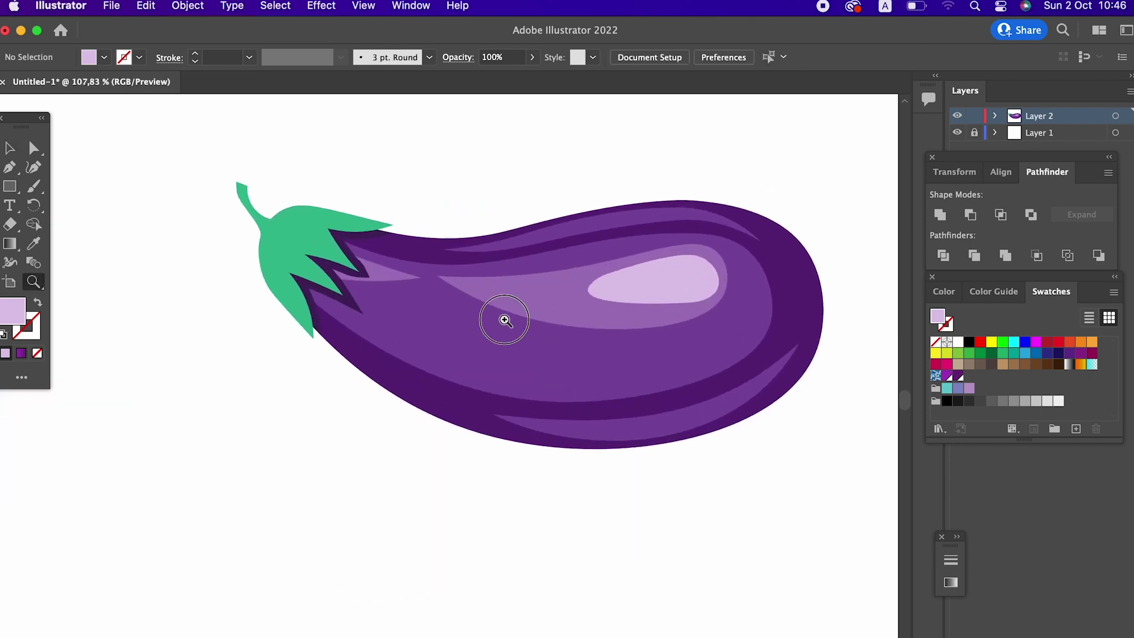
mouse_move(544, 285)
mouse_down()
mouse_move(437, 323)
mouse_move(489, 363)
mouse_up()
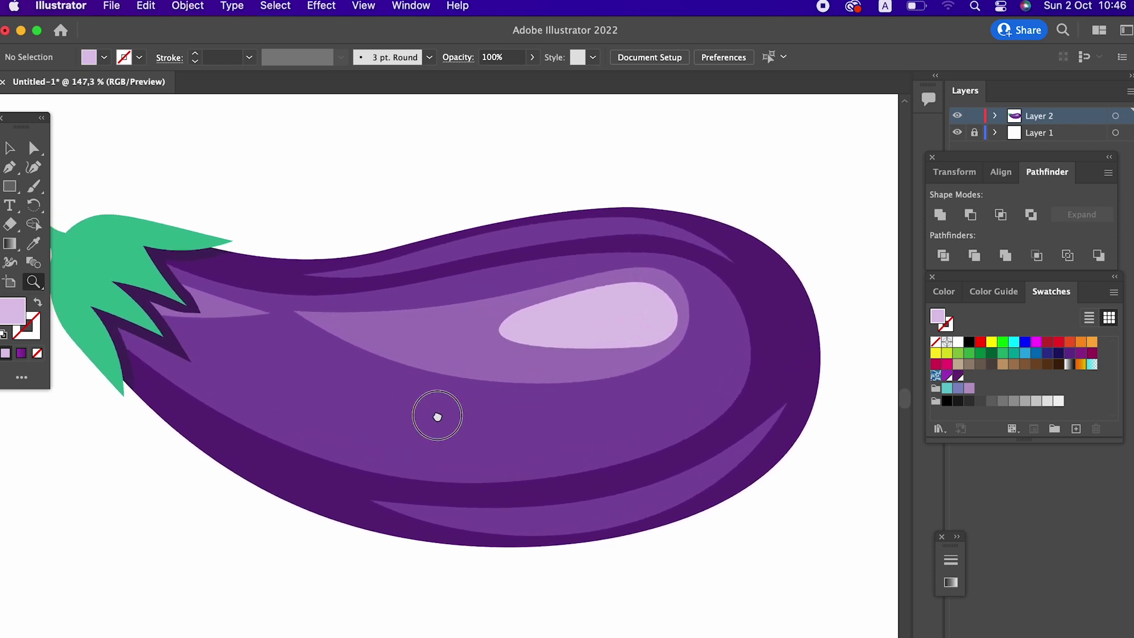
- Try a small pale green seed ellipse beside the cap, then delete it
drag(438, 413, 489, 400)
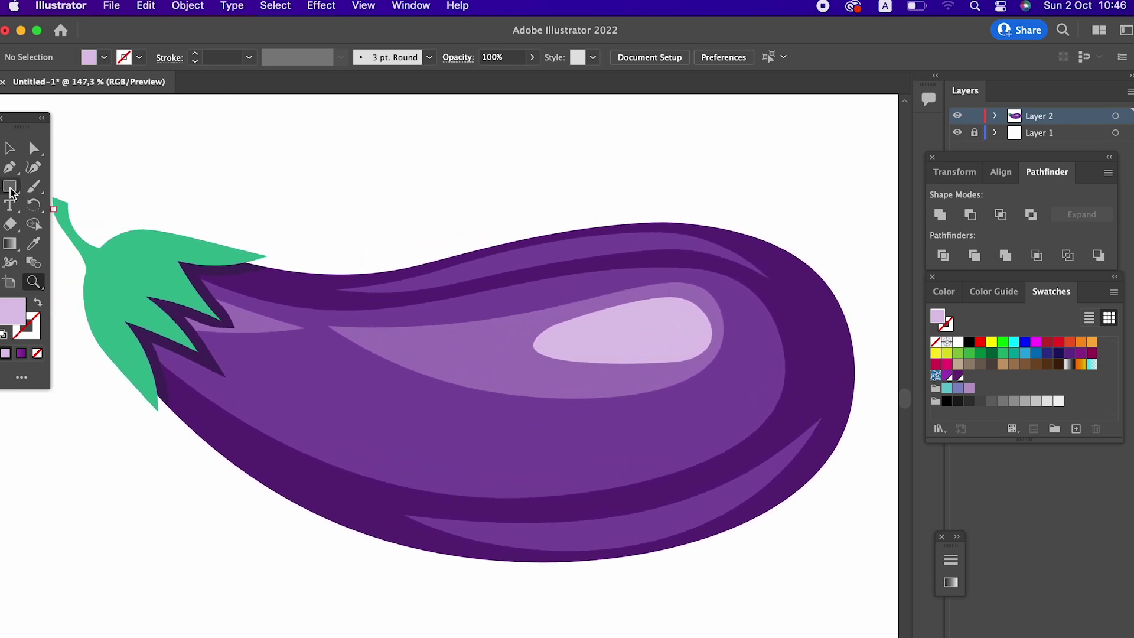
click(7, 193)
click(62, 203)
drag(237, 365, 262, 378)
double_click(12, 324)
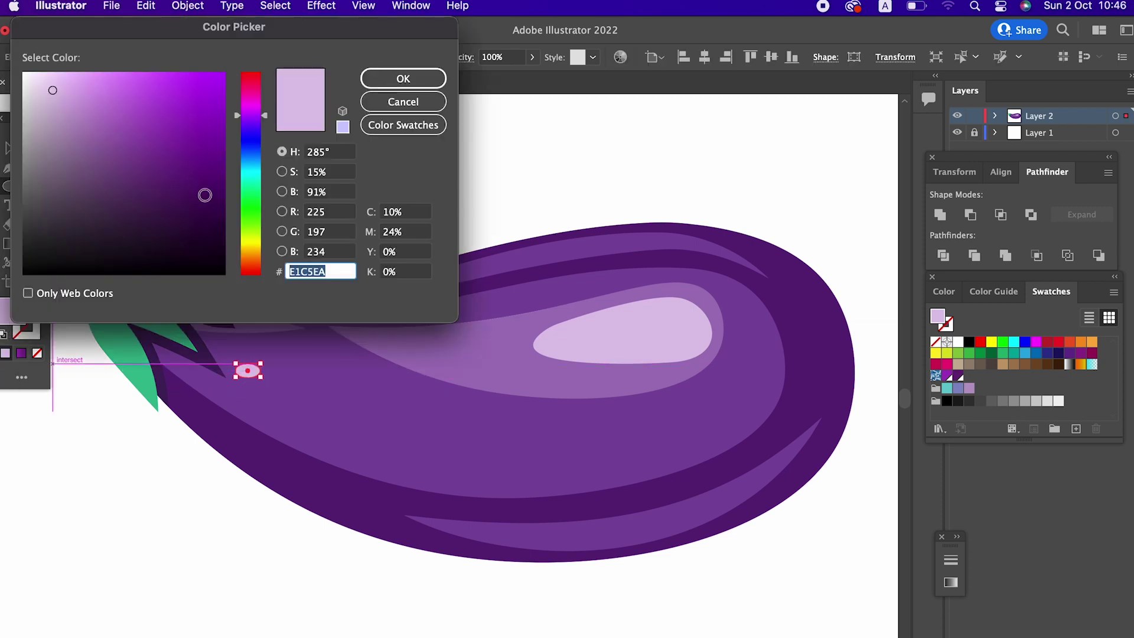
click(256, 230)
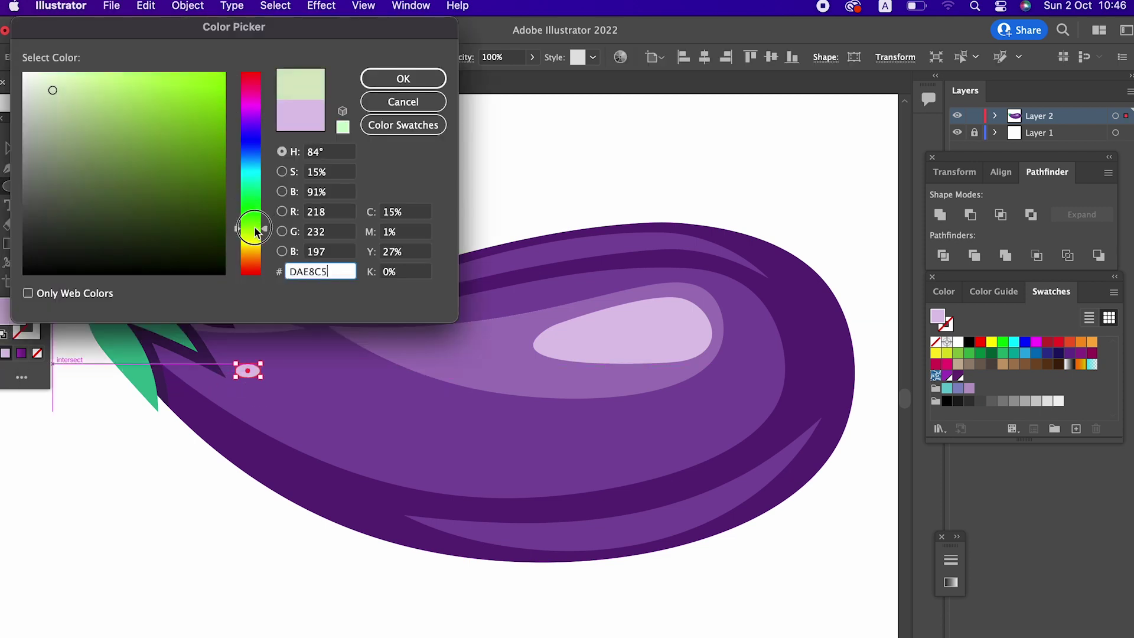
click(406, 94)
key(z)
drag(372, 397, 120, 278)
click(10, 147)
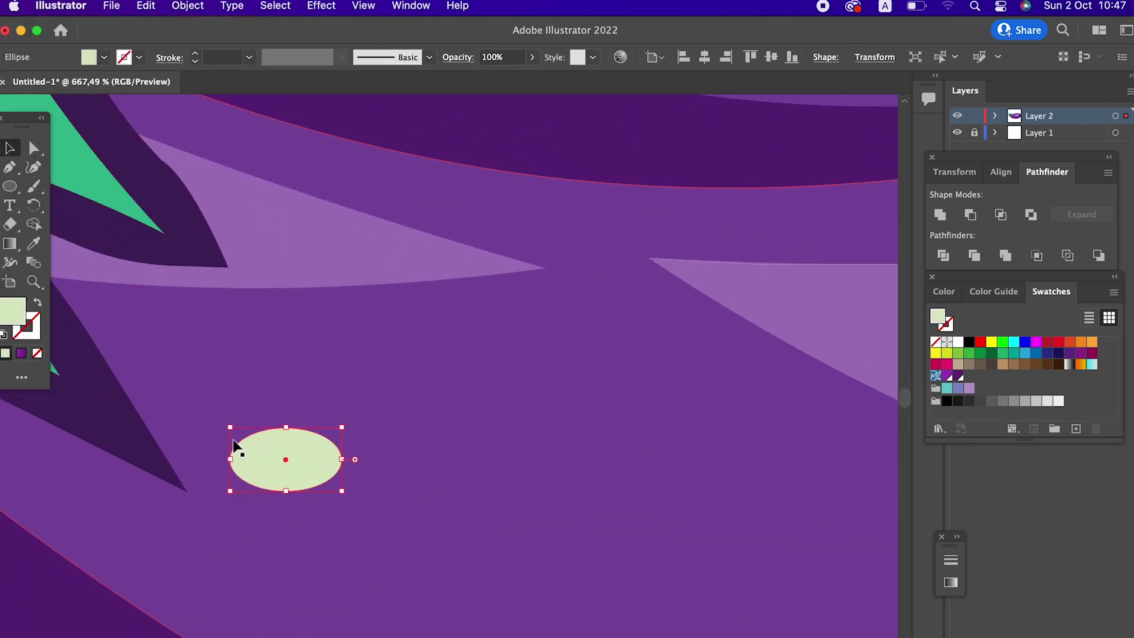
key(Delete)
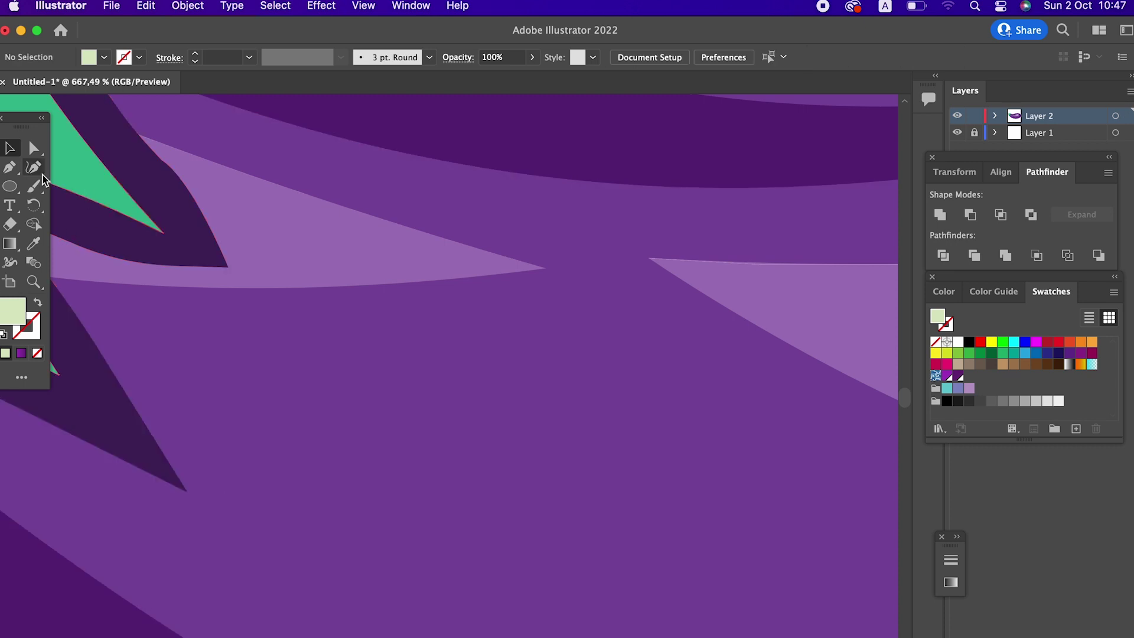
- Draw a short seed line, make it a stroke with Width Profile 1 at 4 pt, and stretch it
key(p)
click(262, 382)
click(340, 413)
key(v)
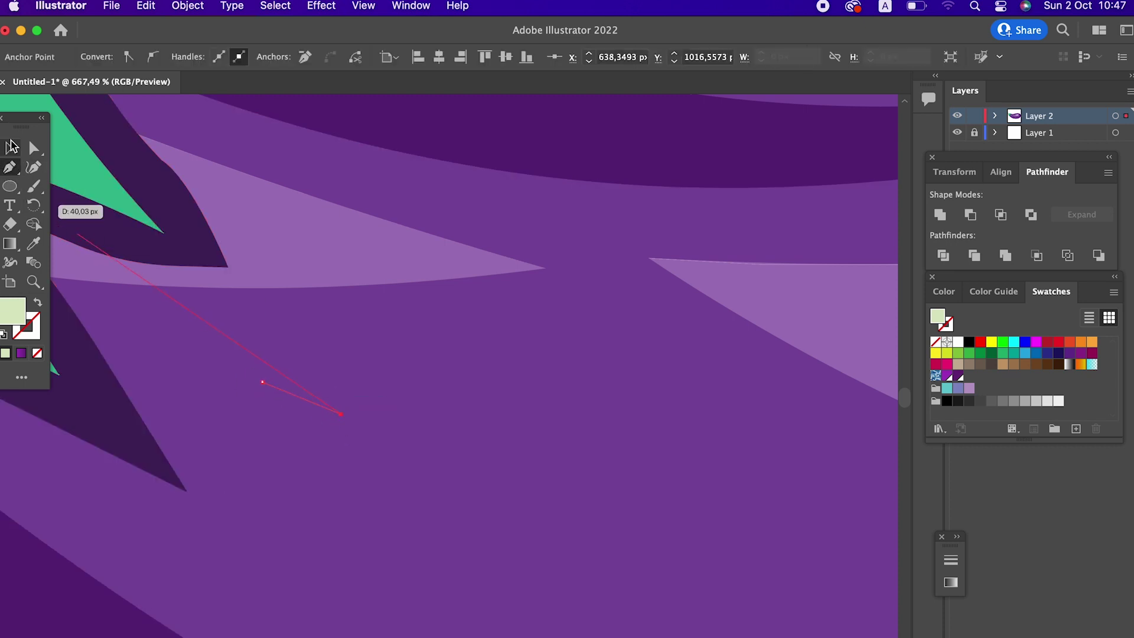
click(37, 303)
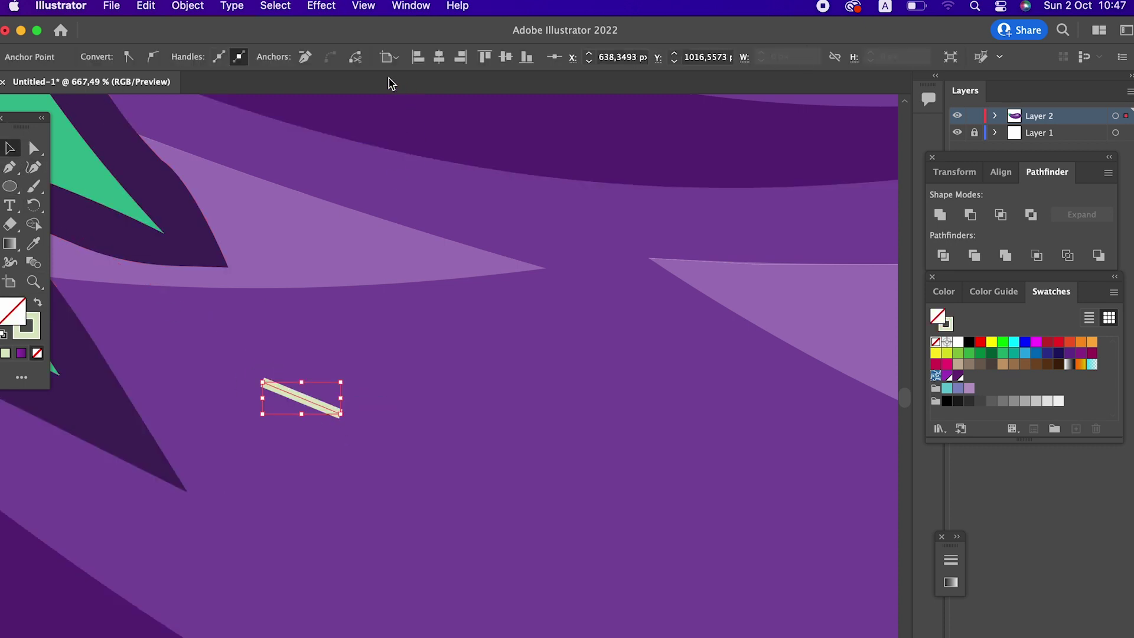
click(326, 409)
click(298, 58)
click(283, 112)
click(194, 54)
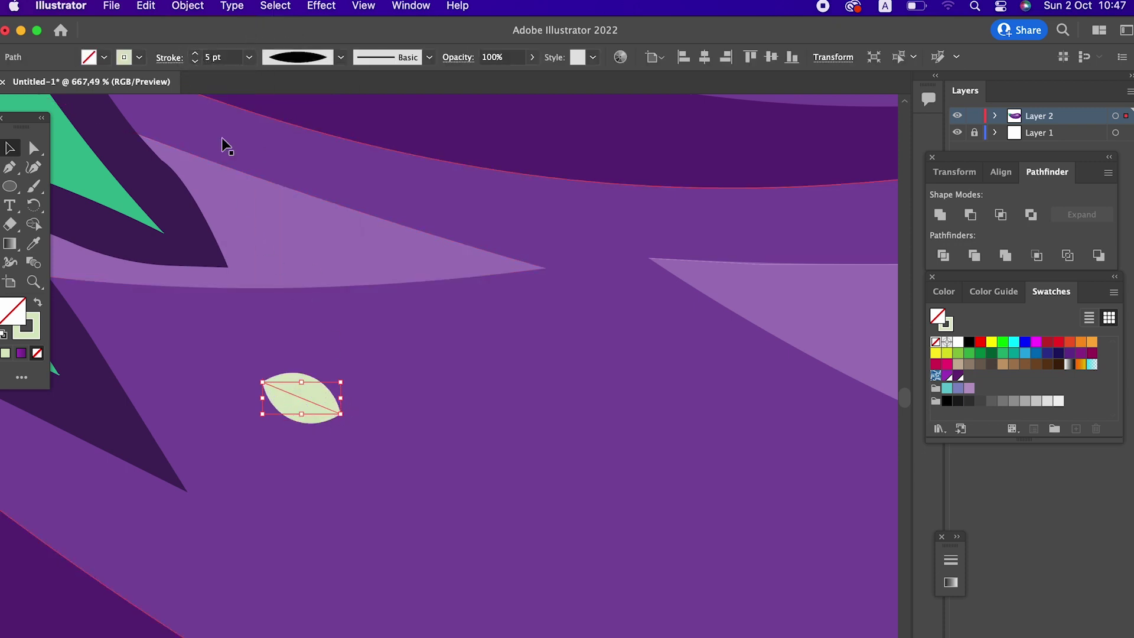
click(194, 61)
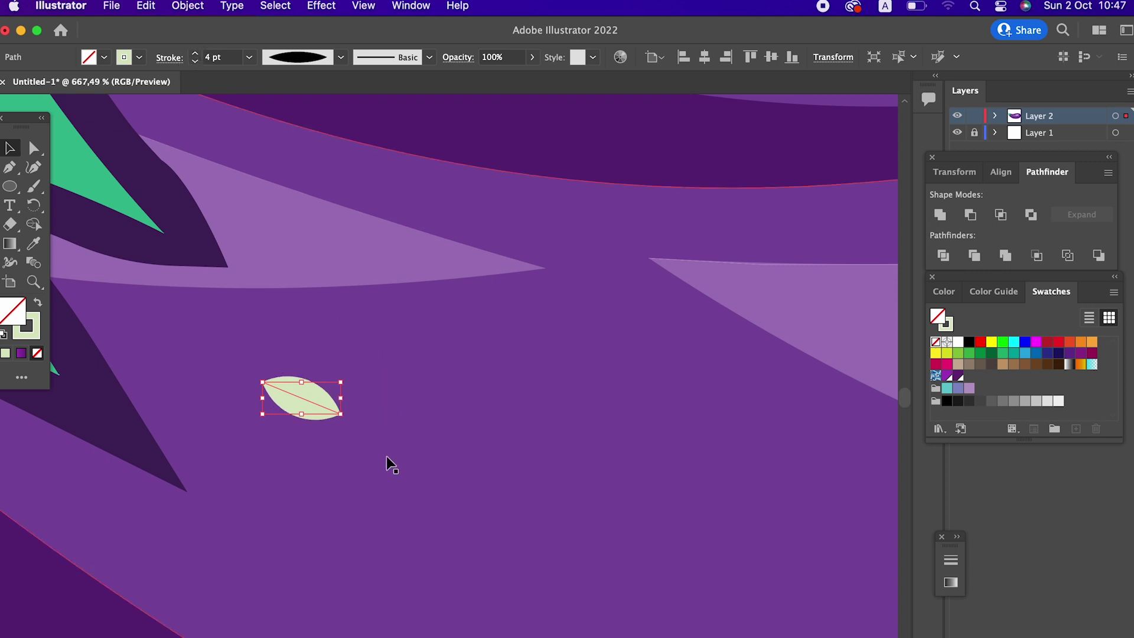
drag(342, 401, 391, 425)
- Colour the seed speck pale yellow-green D5D891
key(super+0)
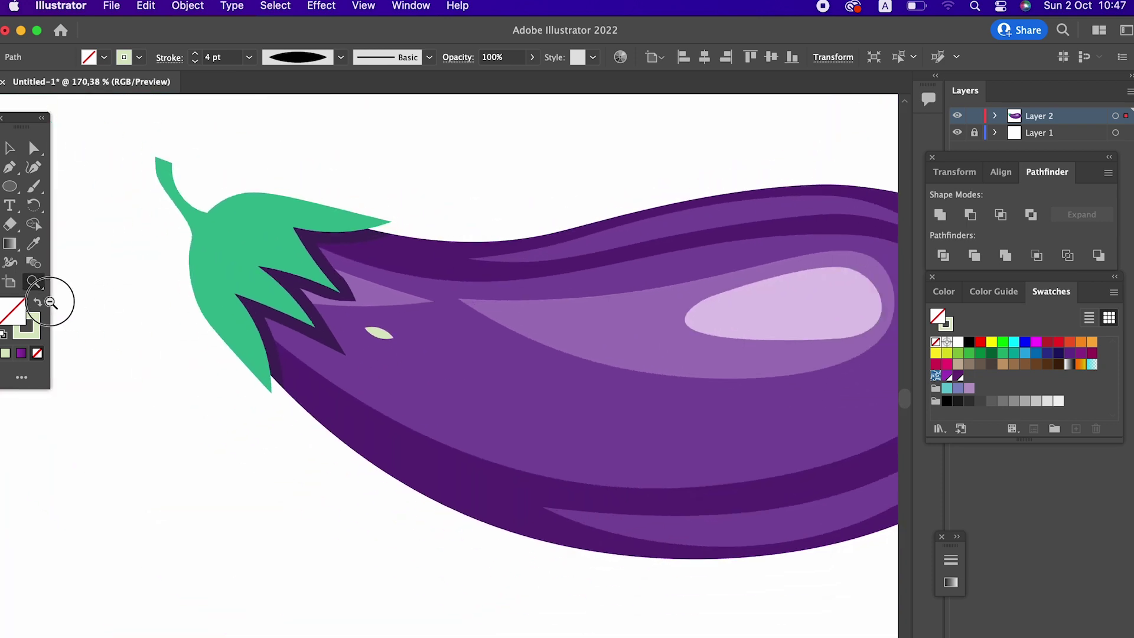
drag(602, 322, 227, 343)
double_click(25, 322)
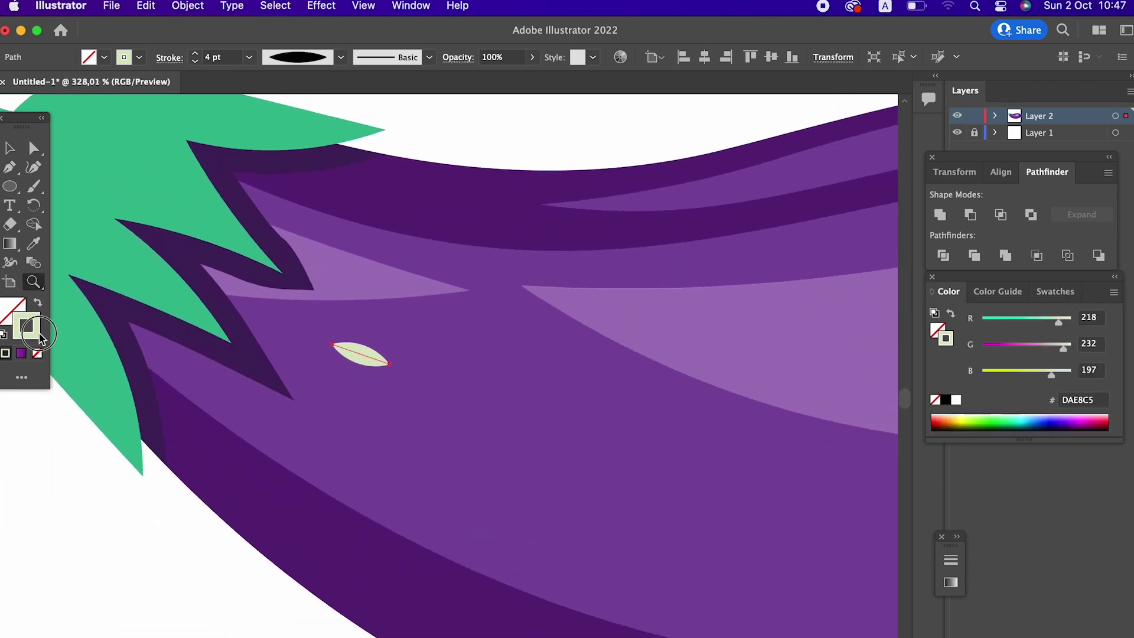
click(249, 240)
click(89, 102)
click(415, 79)
scroll(348, 253, down, 3)
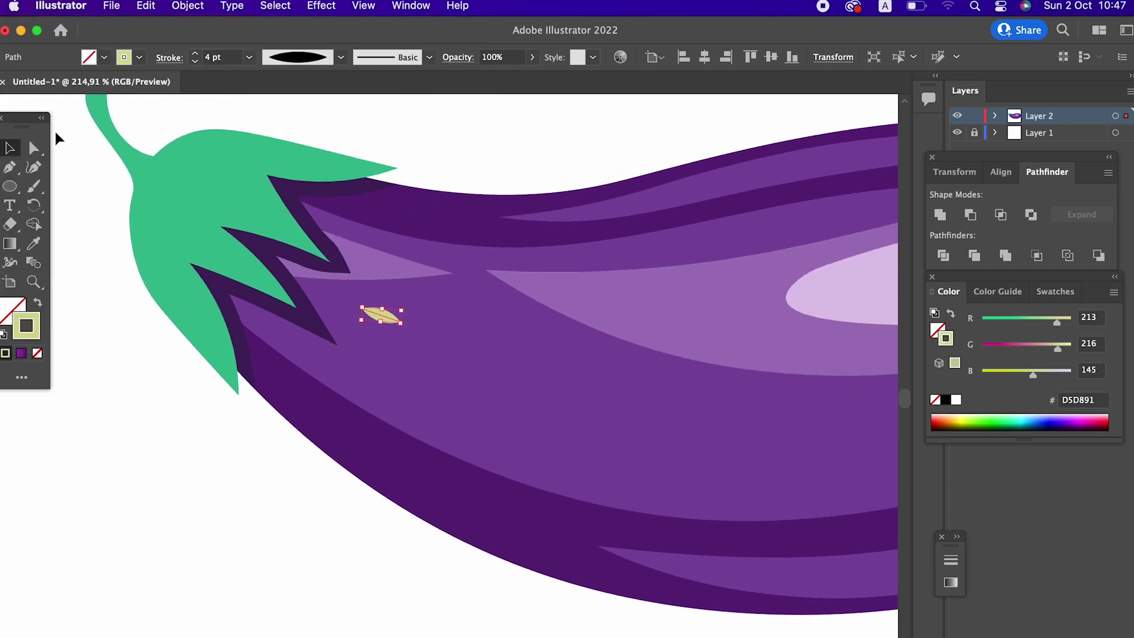
click(186, 7)
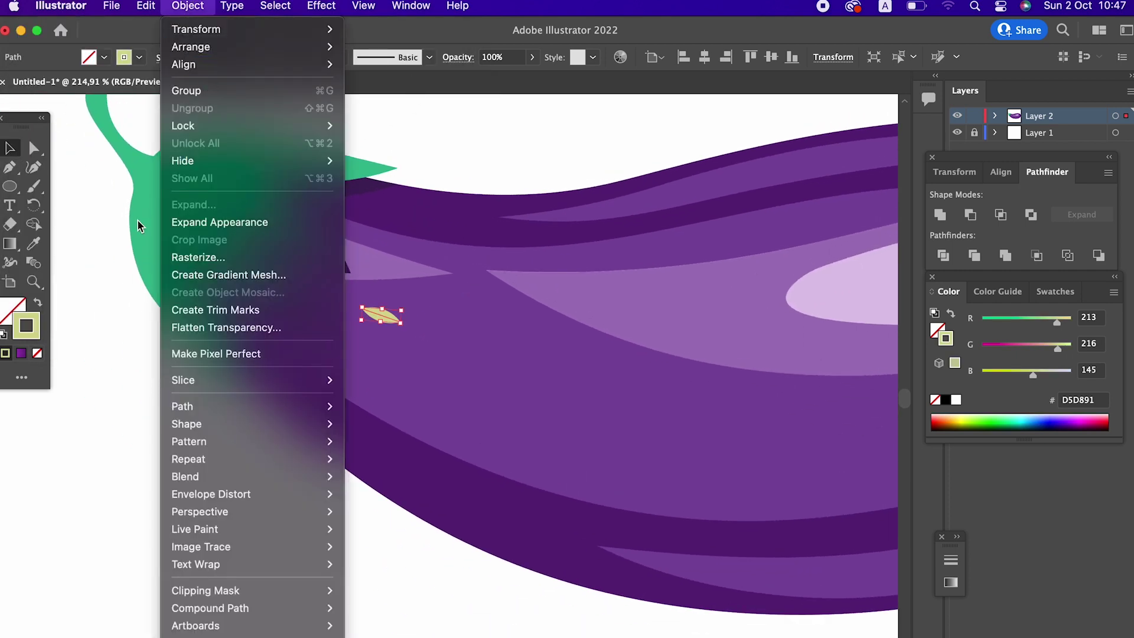
- Copy the seed and Paste in Front to duplicate it
click(139, 208)
key(shift+b)
scroll(203, 358, left, 2)
scroll(204, 358, left, 4)
scroll(204, 359, down, 1)
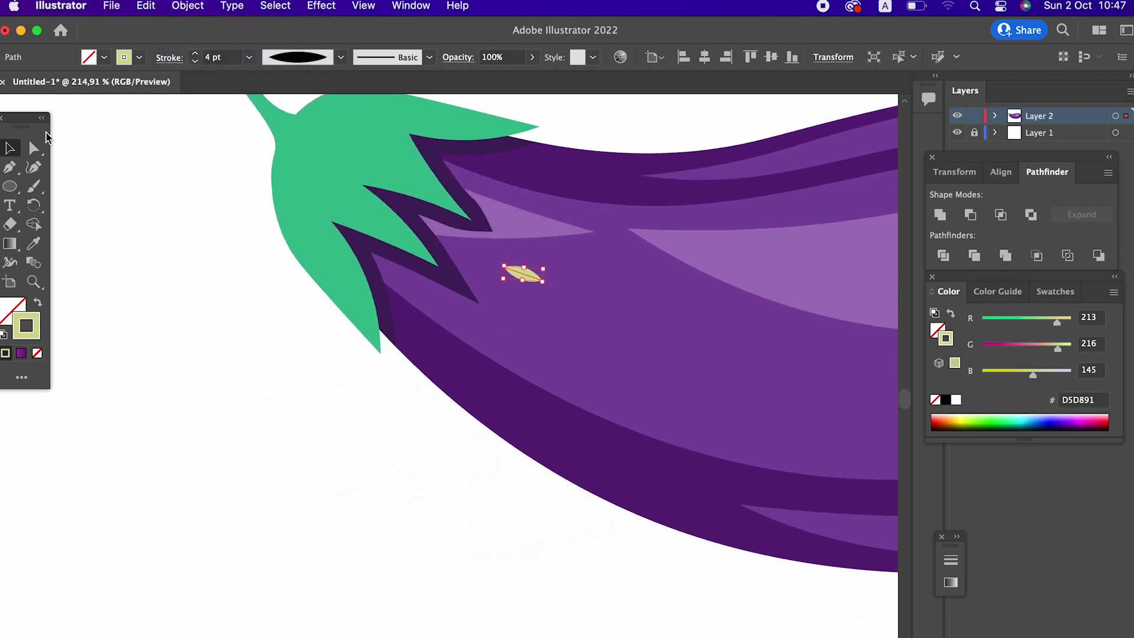
click(148, 7)
click(166, 91)
click(147, 6)
click(206, 125)
- Move the seed copy onto the green cap and expand the body seed's appearance
drag(526, 277, 248, 394)
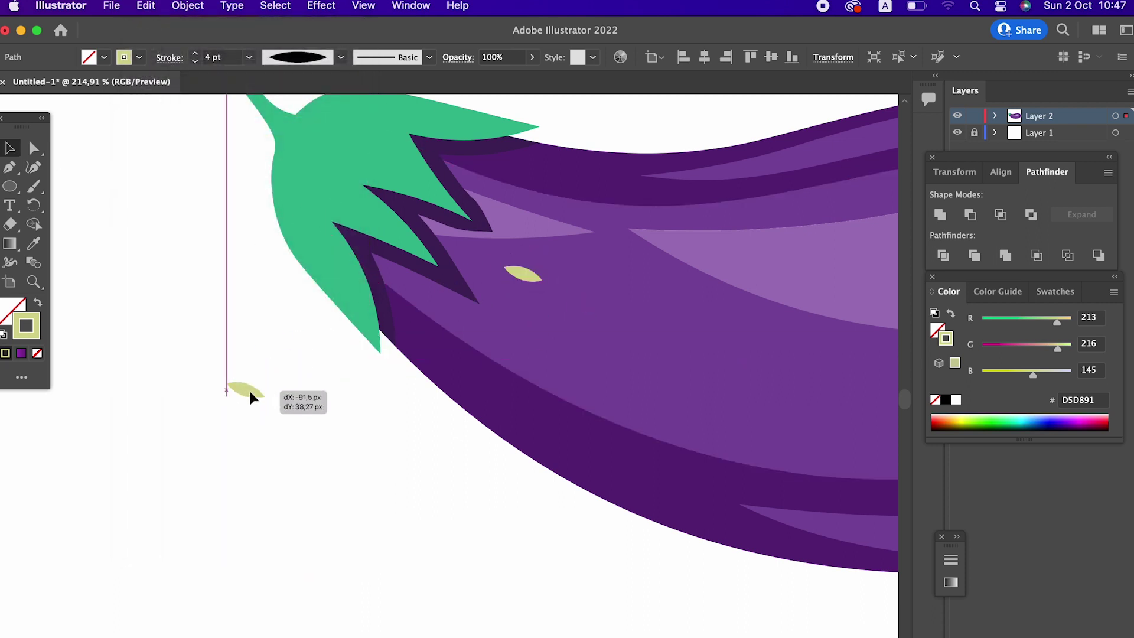
click(350, 425)
click(247, 392)
drag(260, 394, 323, 161)
click(506, 354)
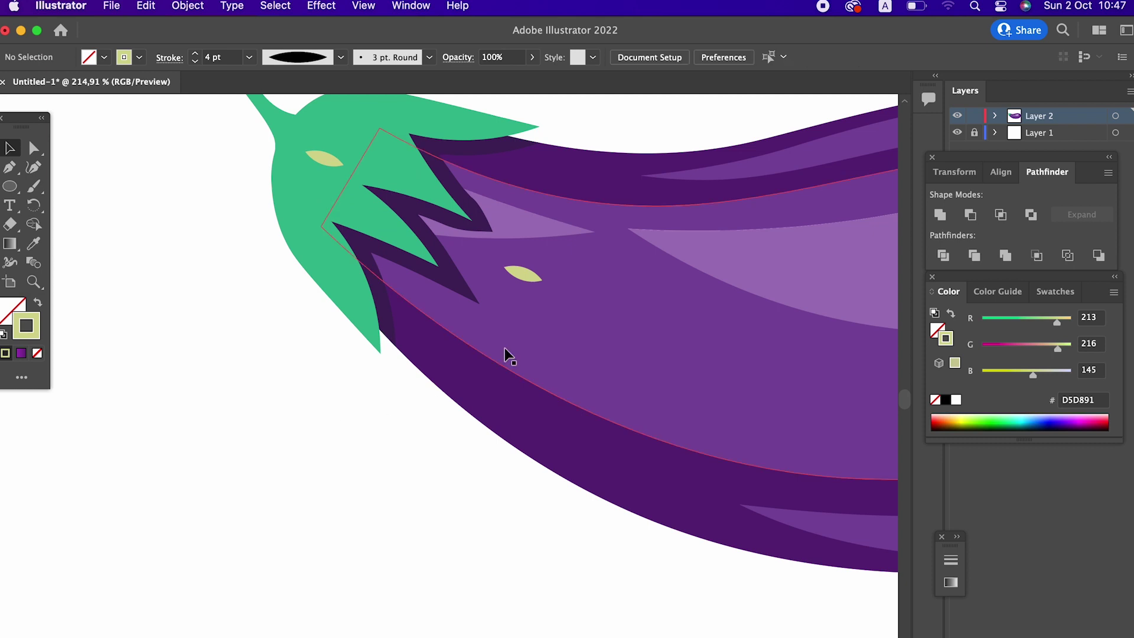
click(524, 276)
click(178, 8)
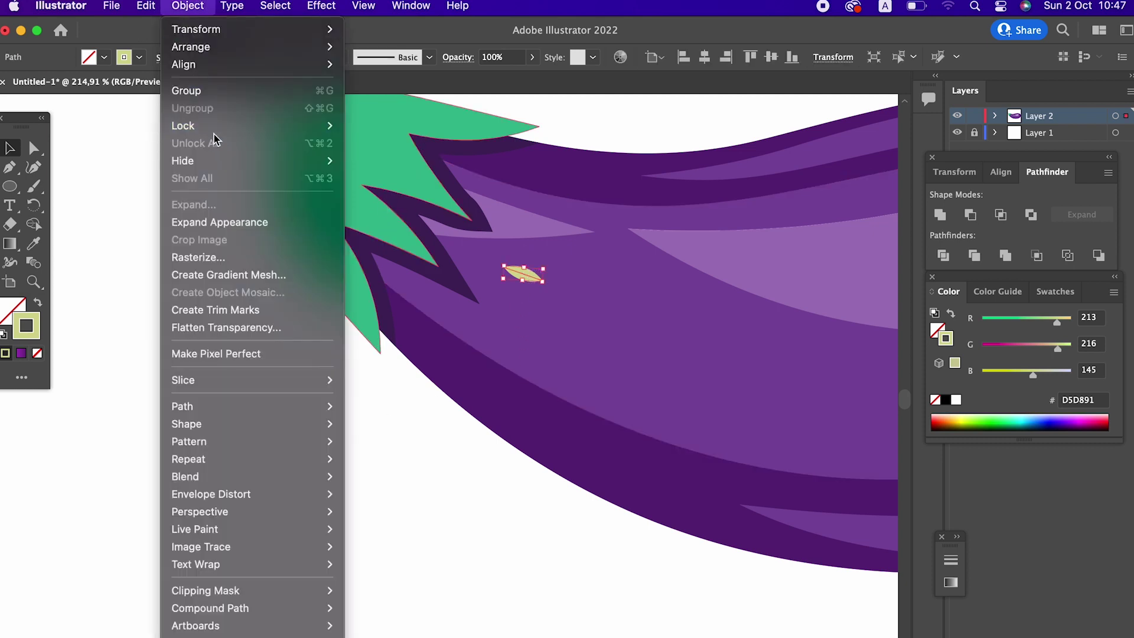
key(Escape)
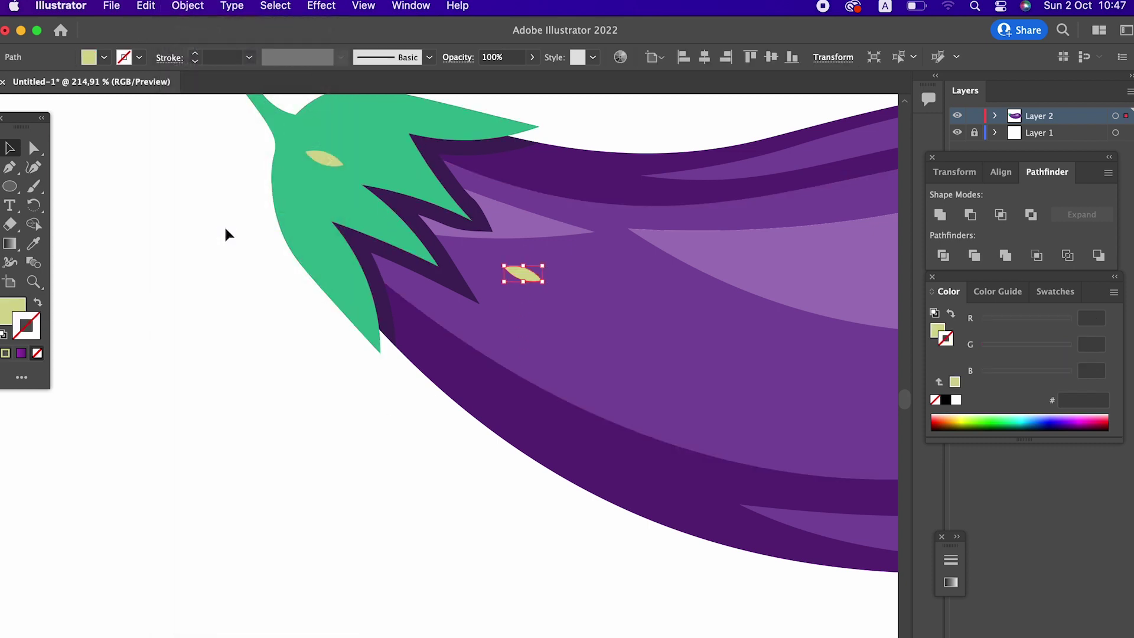
- Lower the body seed's opacity to about 65%
key(z)
drag(260, 322, 354, 362)
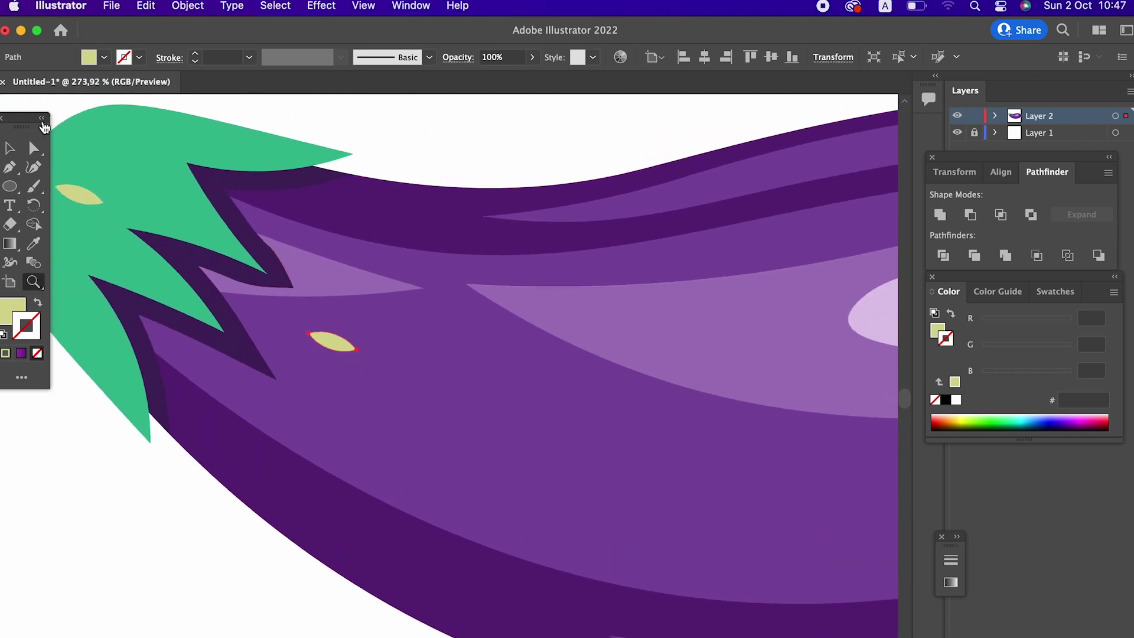
click(10, 148)
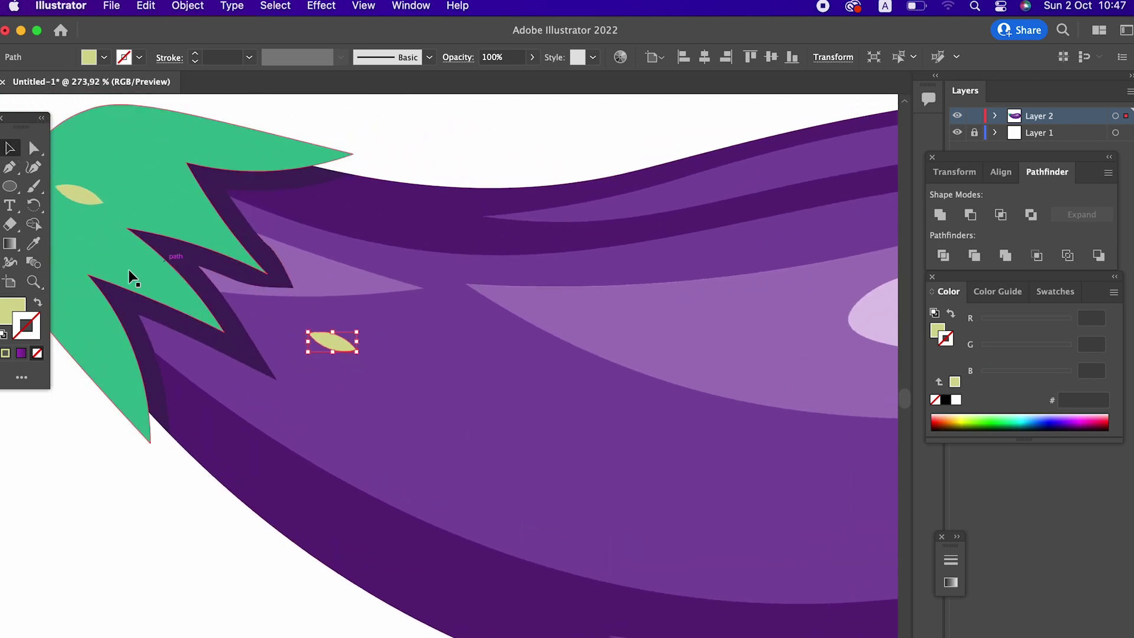
click(24, 301)
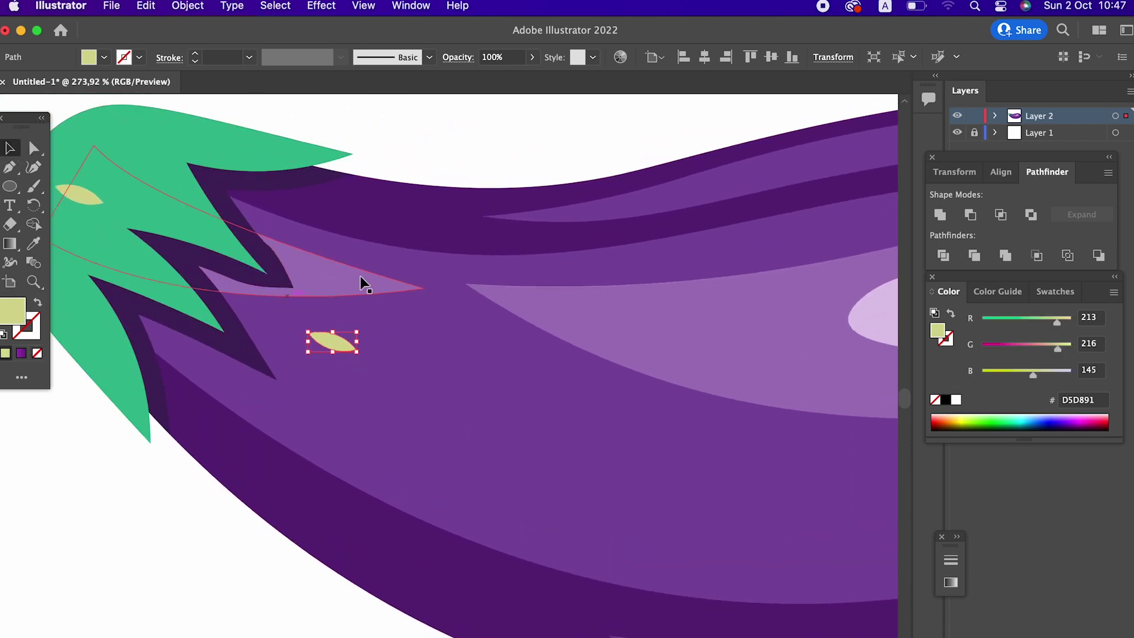
click(542, 57)
click(509, 77)
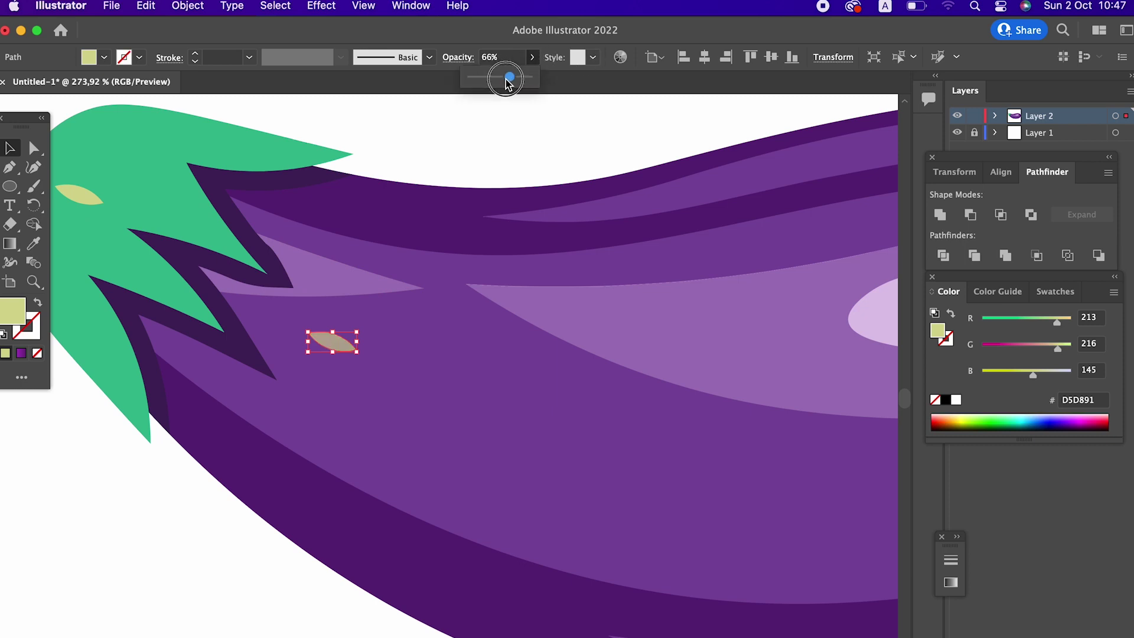
- Alt-drag several seed copies around the cap area and body, rotating one
mouse_move(329, 340)
alt+mouse_down()
mouse_move(335, 271)
mouse_move(416, 297)
alt+mouse_up()
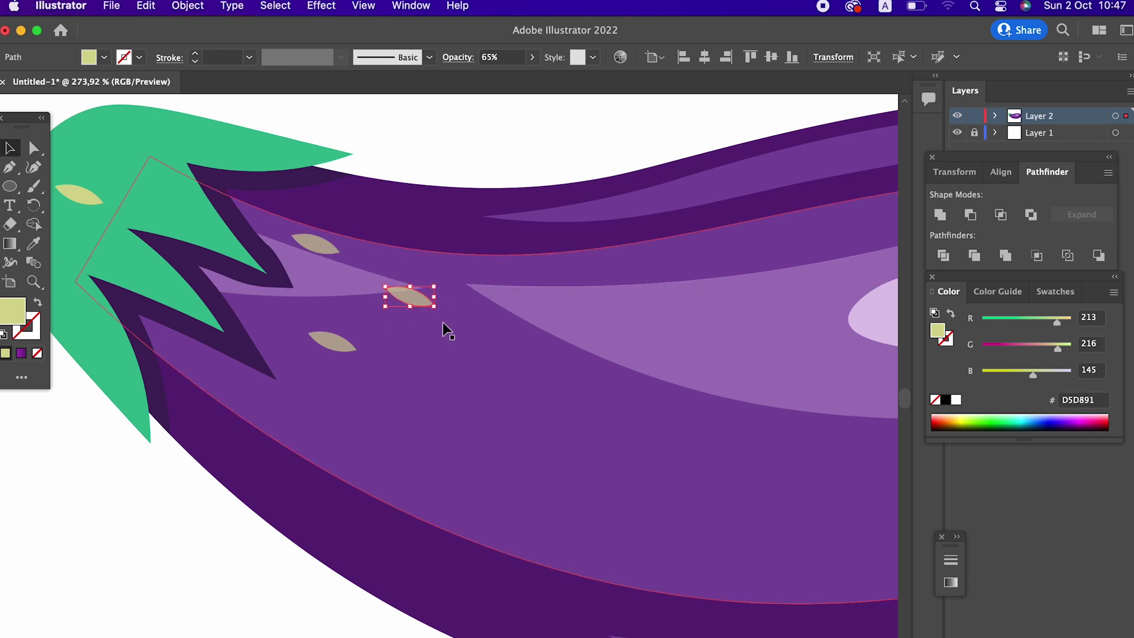
click(499, 155)
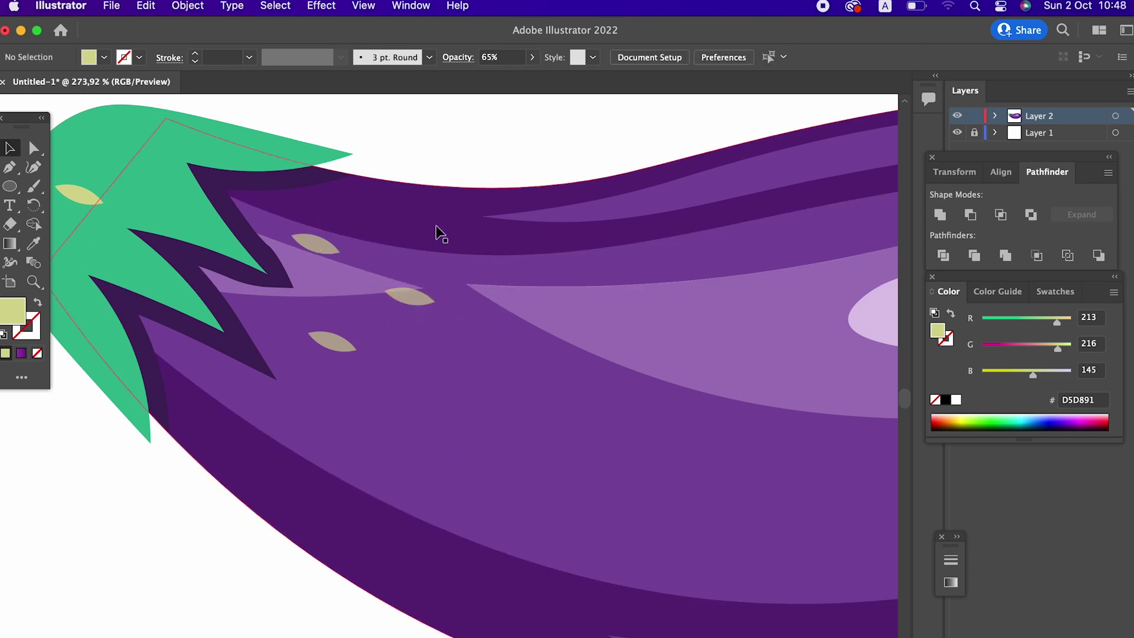
alt+drag(418, 298, 408, 220)
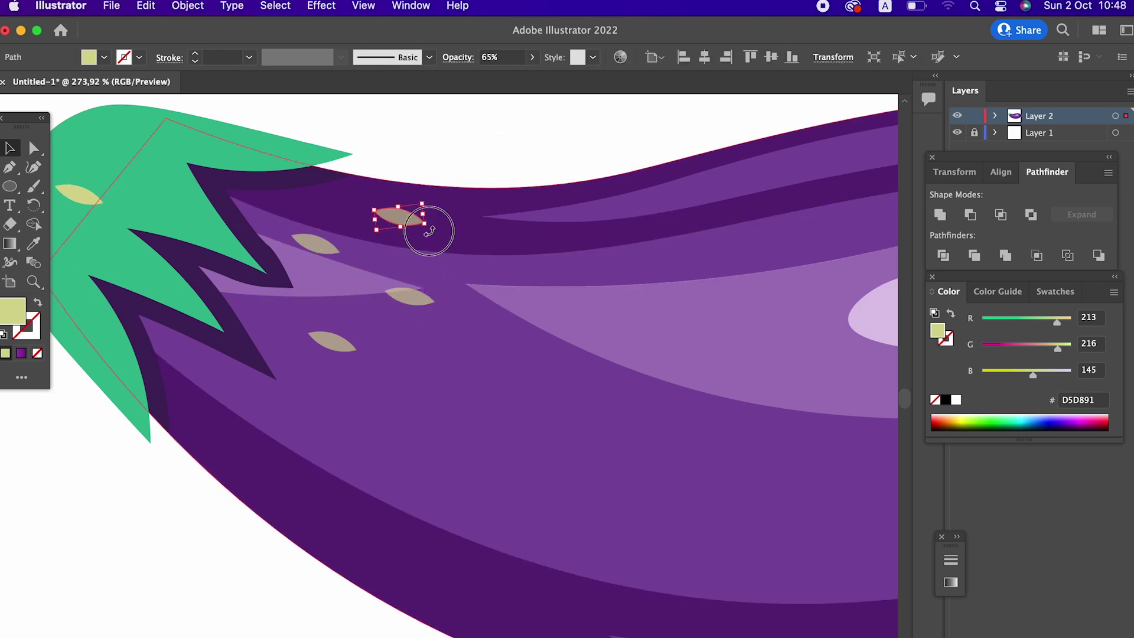
click(354, 308)
mouse_move(399, 222)
alt+mouse_down()
mouse_move(250, 407)
mouse_move(233, 396)
mouse_move(252, 415)
alt+mouse_up()
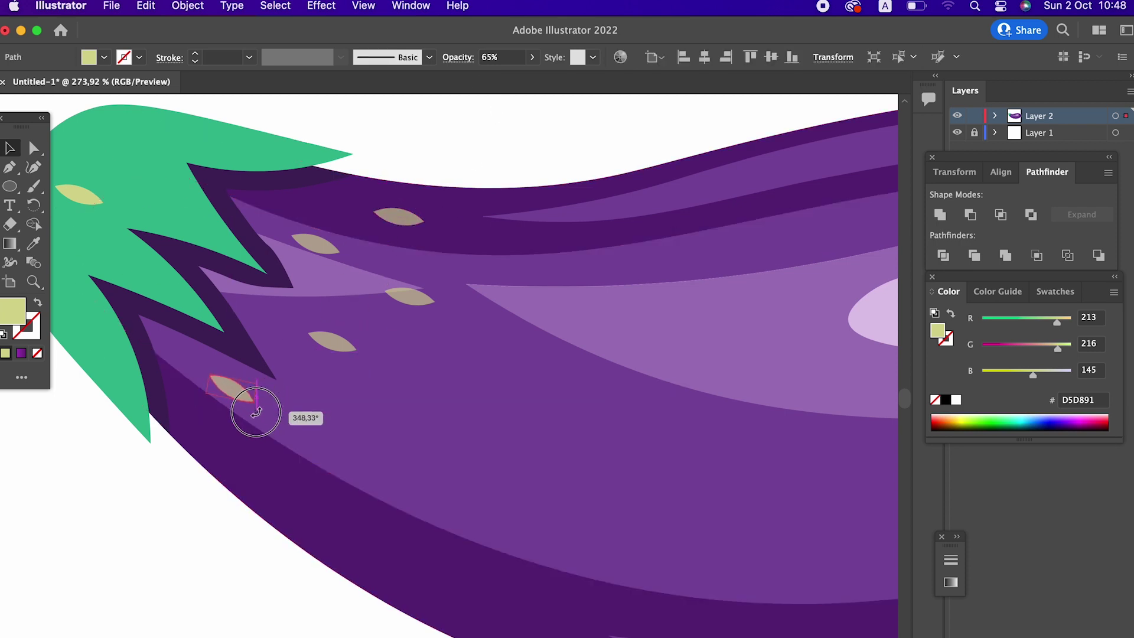
click(171, 495)
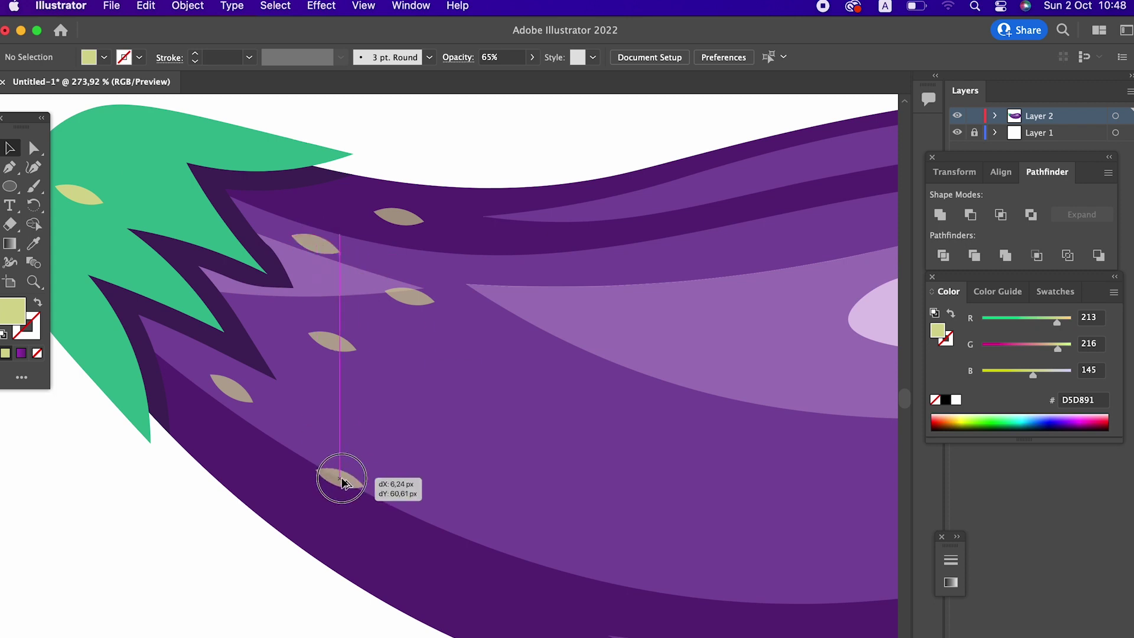
alt+drag(317, 260, 358, 436)
mouse_move(357, 436)
mouse_down()
mouse_move(227, 286)
mouse_move(676, 471)
mouse_up()
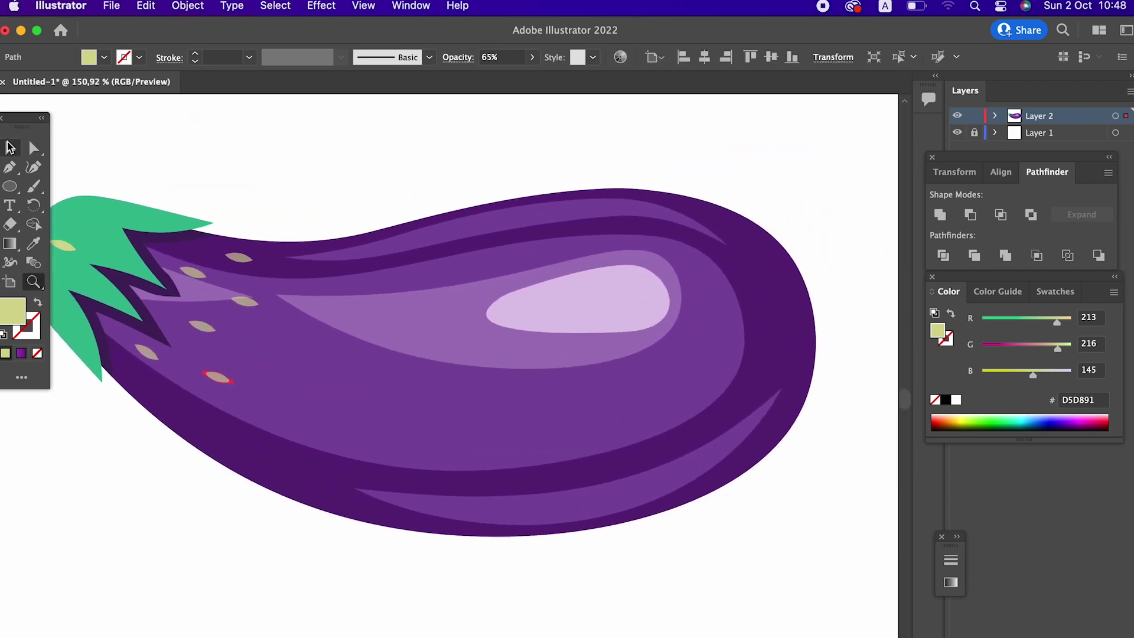
- Move the cap seed to the top right, bend it into a crescent, and expand it
mouse_move(67, 251)
mouse_down()
mouse_move(775, 272)
mouse_move(785, 285)
mouse_move(689, 273)
mouse_up()
key(z)
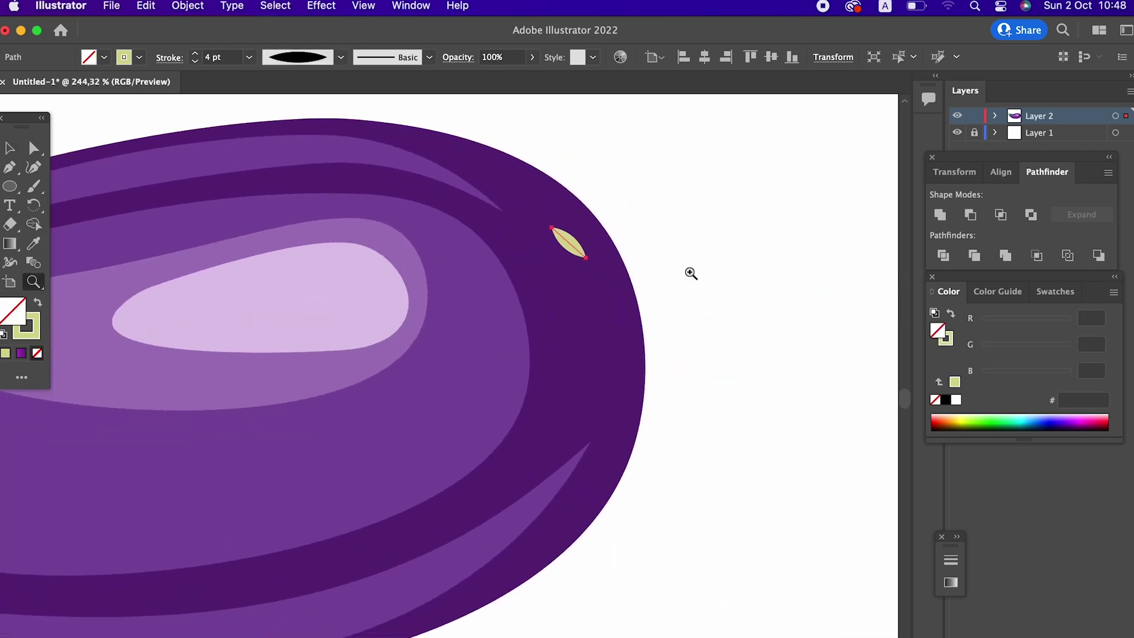
click(33, 167)
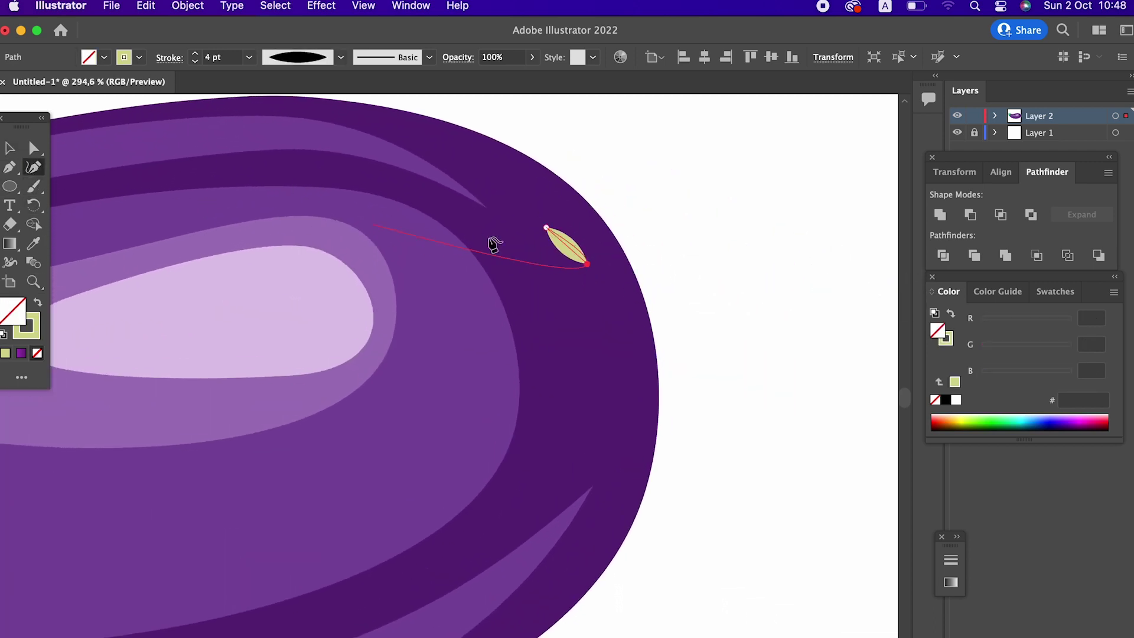
click(574, 239)
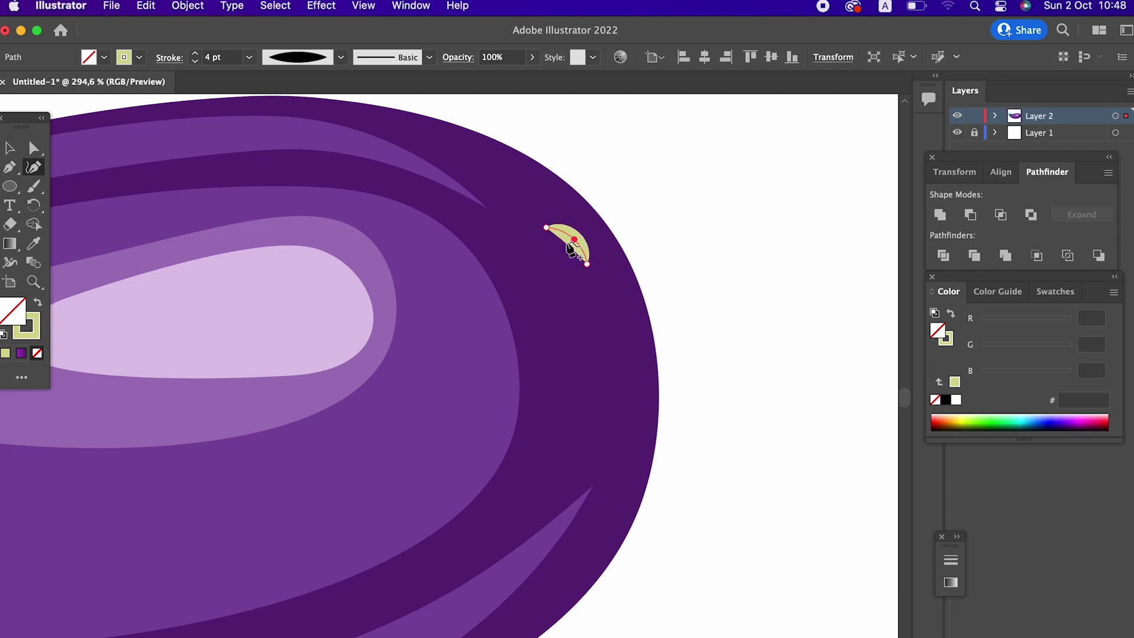
click(10, 148)
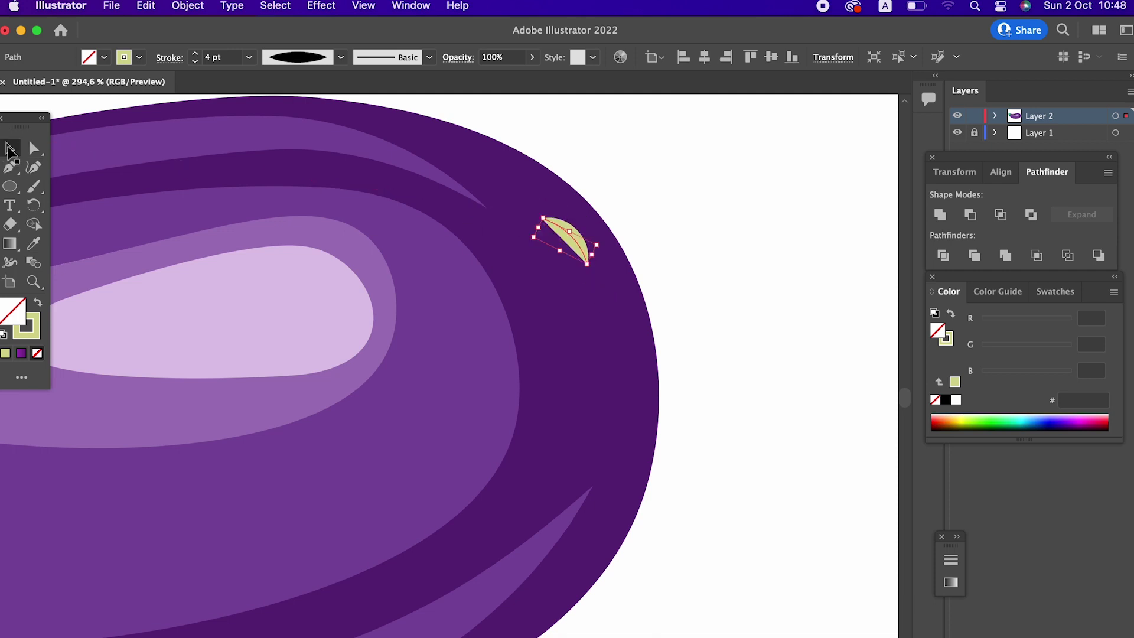
click(200, 7)
click(211, 222)
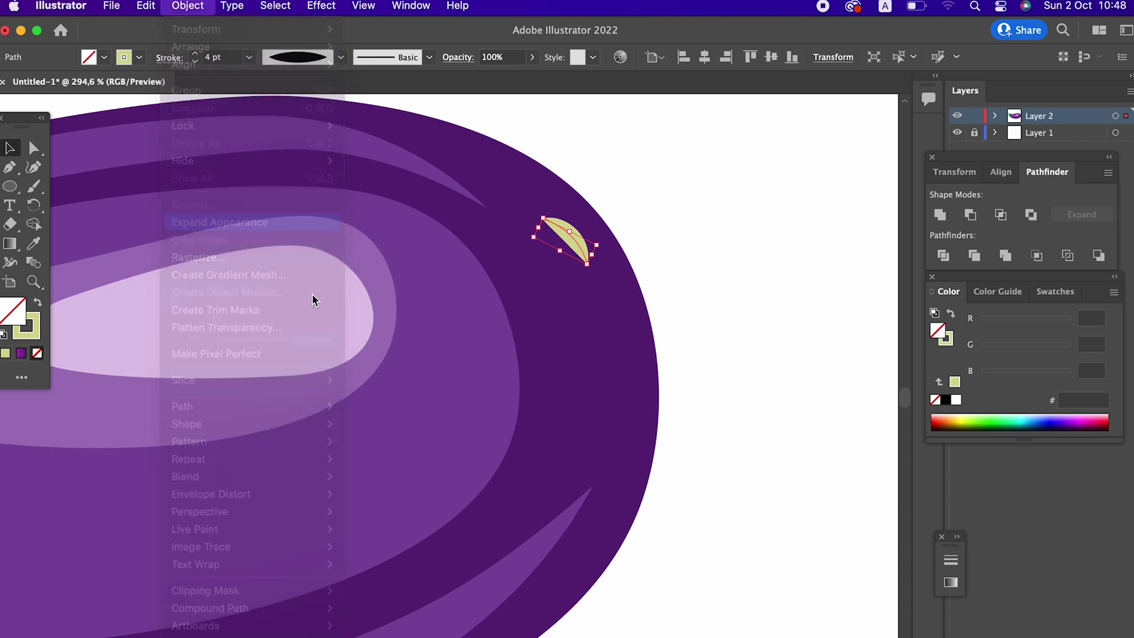
click(699, 346)
key(ctrl+0)
key(z)
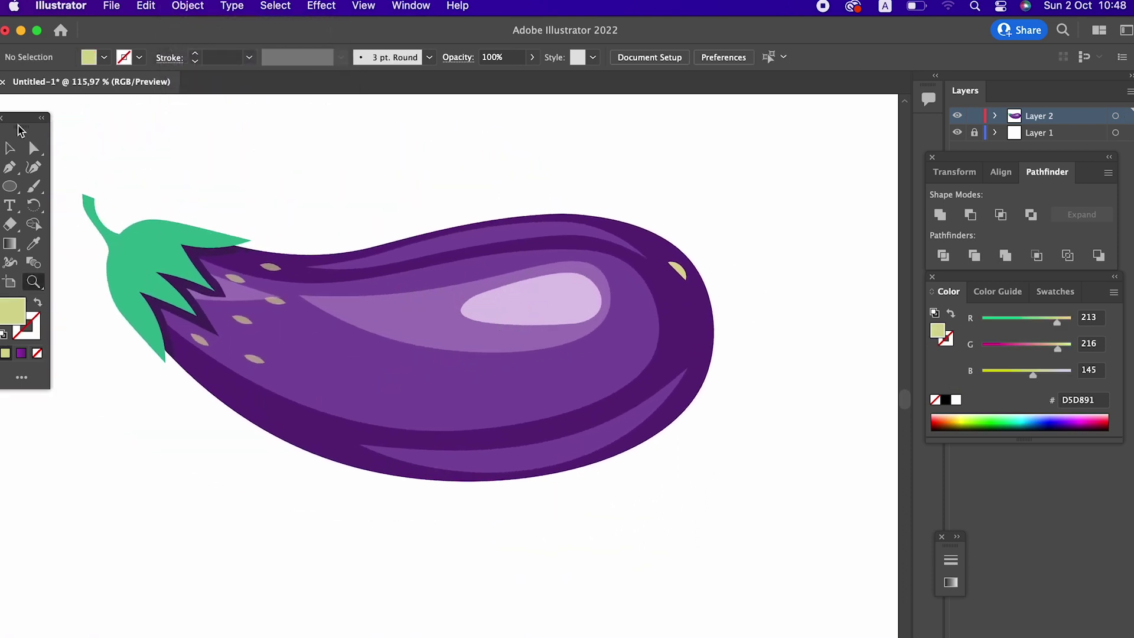
- Set the right-end seed's opacity to 65% and zoom in on it
click(17, 148)
click(674, 269)
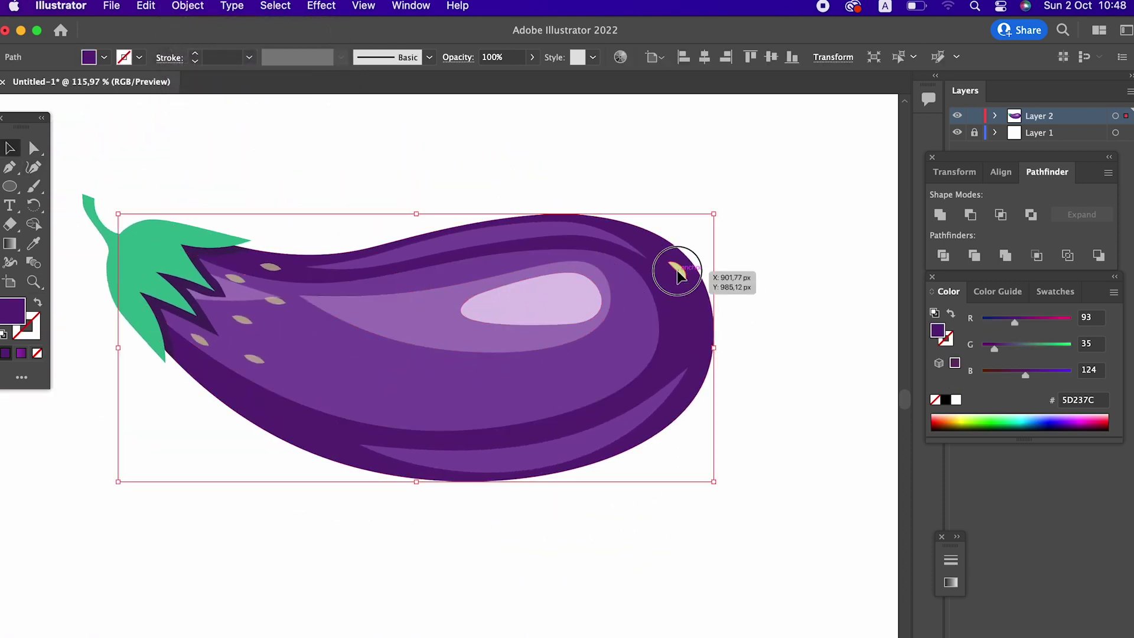
key(6)
key(5)
key(z)
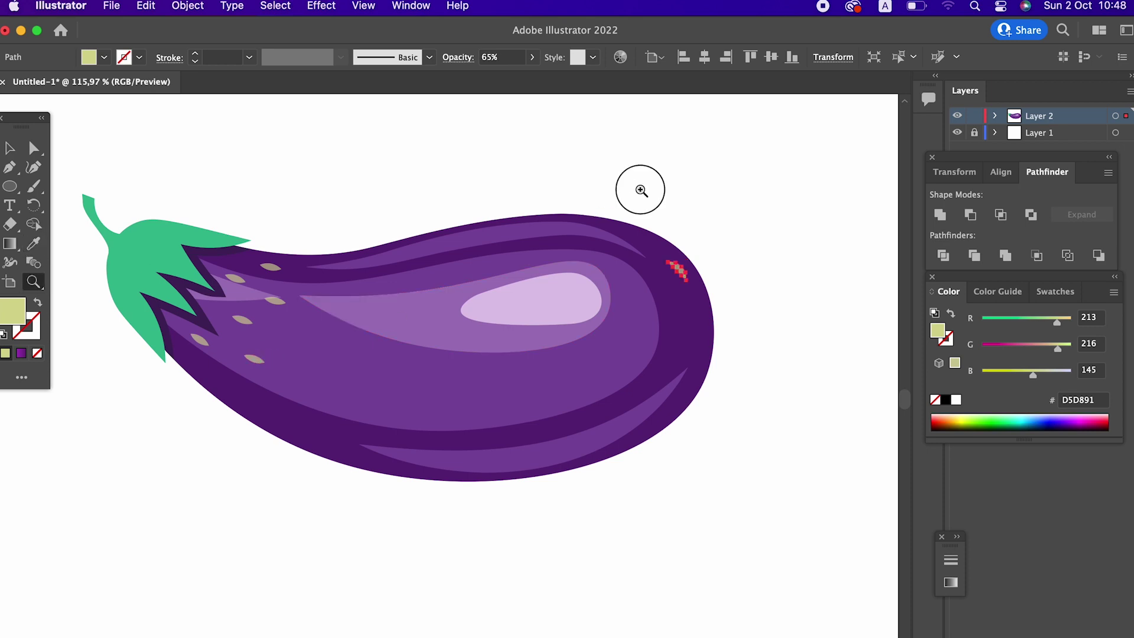
drag(641, 187, 707, 216)
alt+click(707, 217)
key(v)
click(688, 242)
key(z)
click(689, 243)
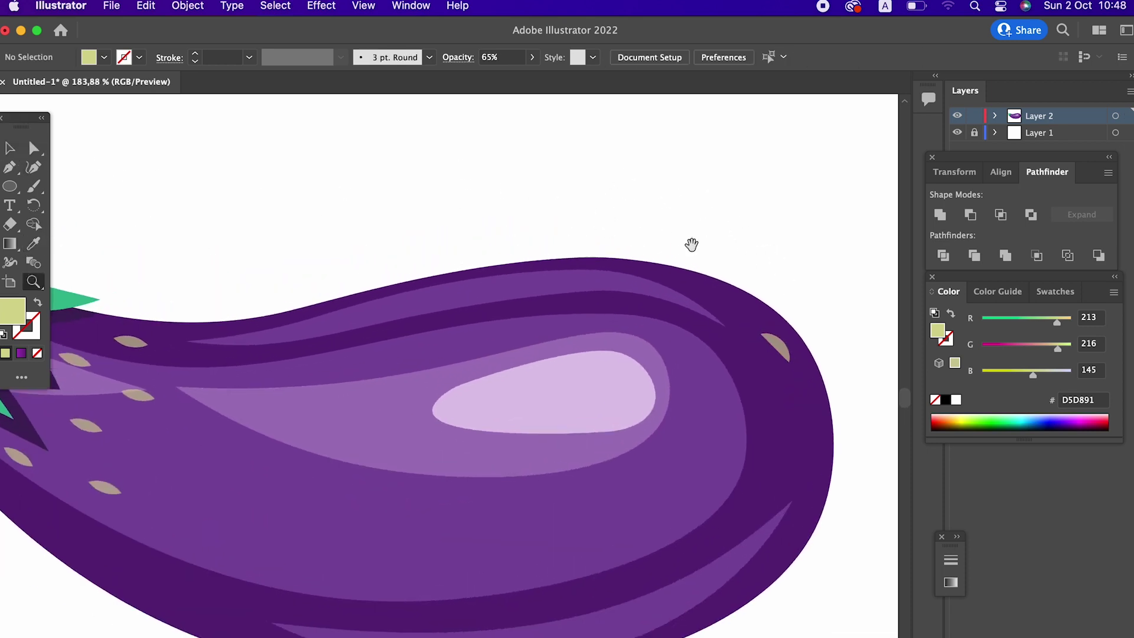
- Alt-drag two rotated seed copies below the right-end seed
click(12, 146)
mouse_move(496, 234)
mouse_down()
mouse_move(511, 281)
mouse_move(537, 291)
mouse_move(508, 291)
mouse_up()
click(536, 293)
mouse_move(505, 239)
mouse_down()
mouse_move(534, 326)
mouse_move(558, 307)
mouse_up()
right_click(538, 326)
- Reflect the lowest seed vertically and rotate it to the opposite diagonal
click(188, 6)
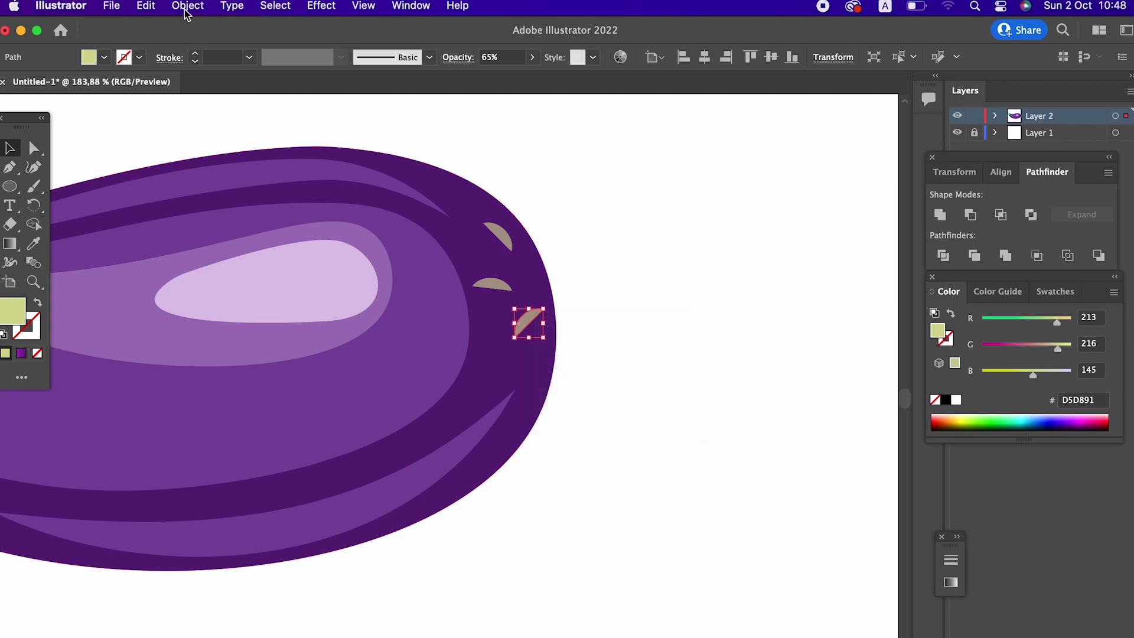
click(419, 94)
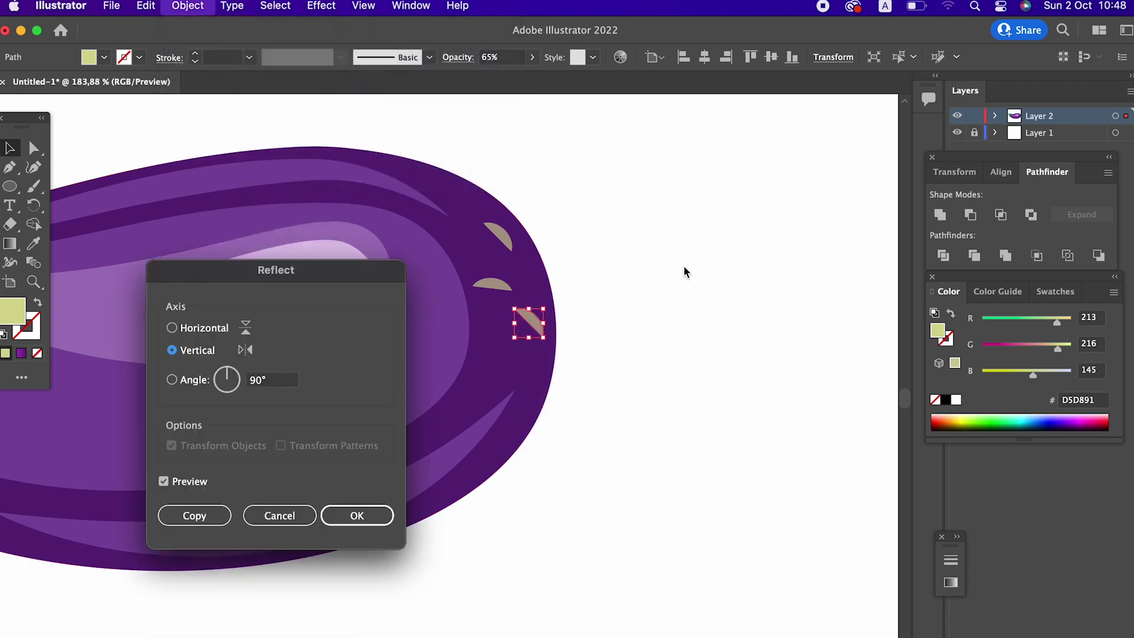
click(362, 520)
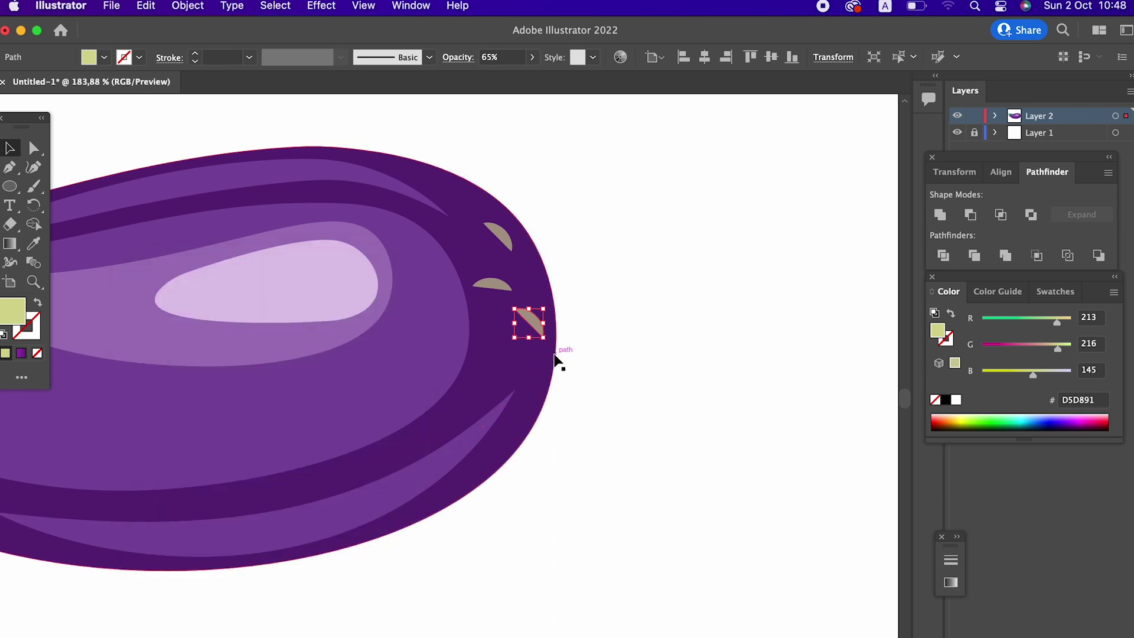
drag(550, 348, 498, 380)
- Nudge the middle right-end seed slightly left to even the spacing
click(562, 329)
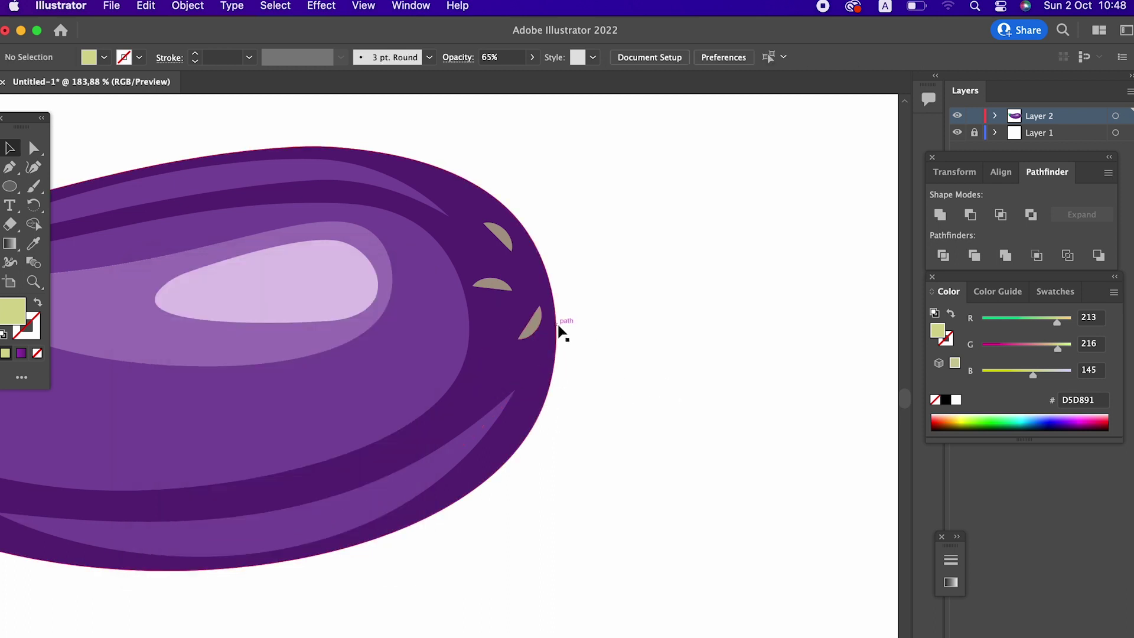
click(565, 342)
click(527, 333)
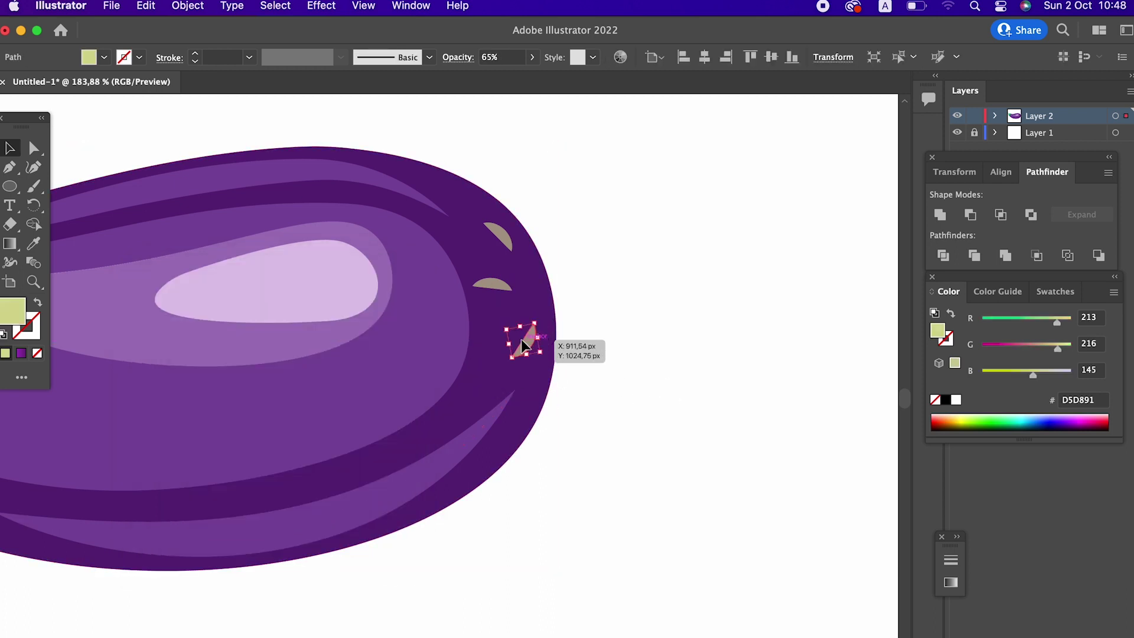
click(499, 290)
click(506, 232)
click(577, 322)
key(z)
click(658, 348)
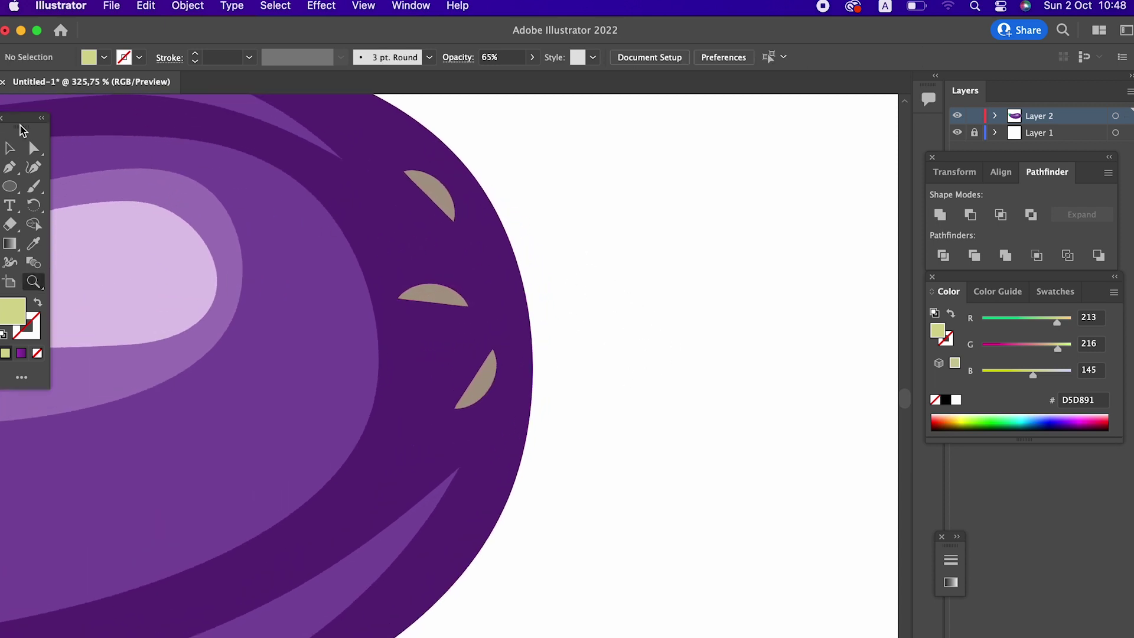
drag(450, 297, 437, 291)
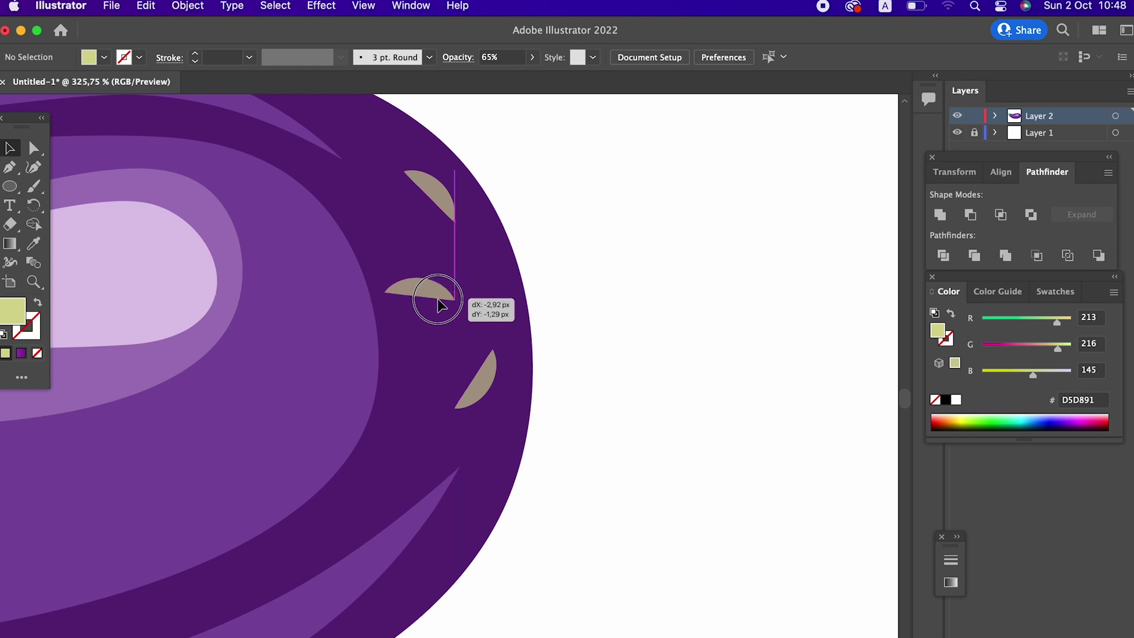
drag(688, 257, 288, 277)
scroll(289, 278, up, 5)
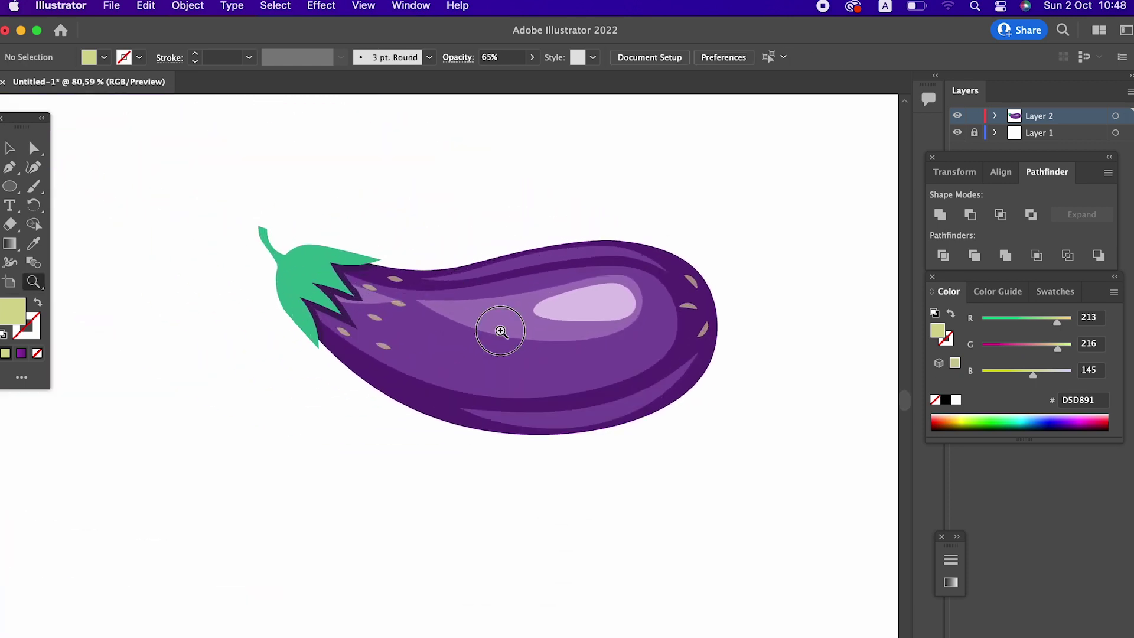
click(18, 151)
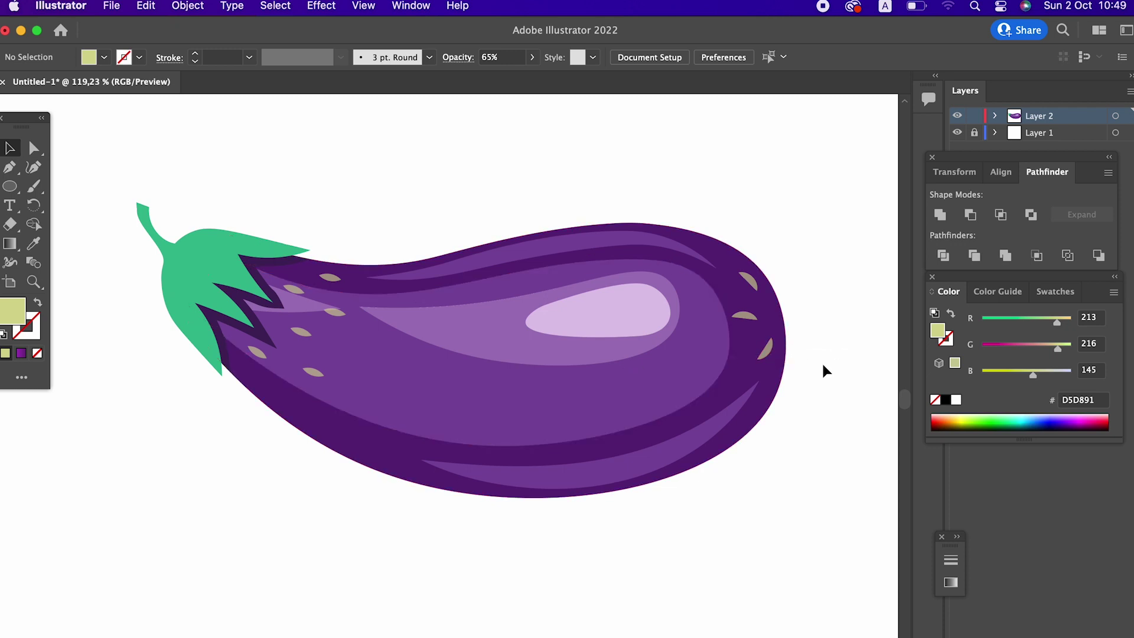
- Select every seed speck and change their fill to D1D165
click(752, 289)
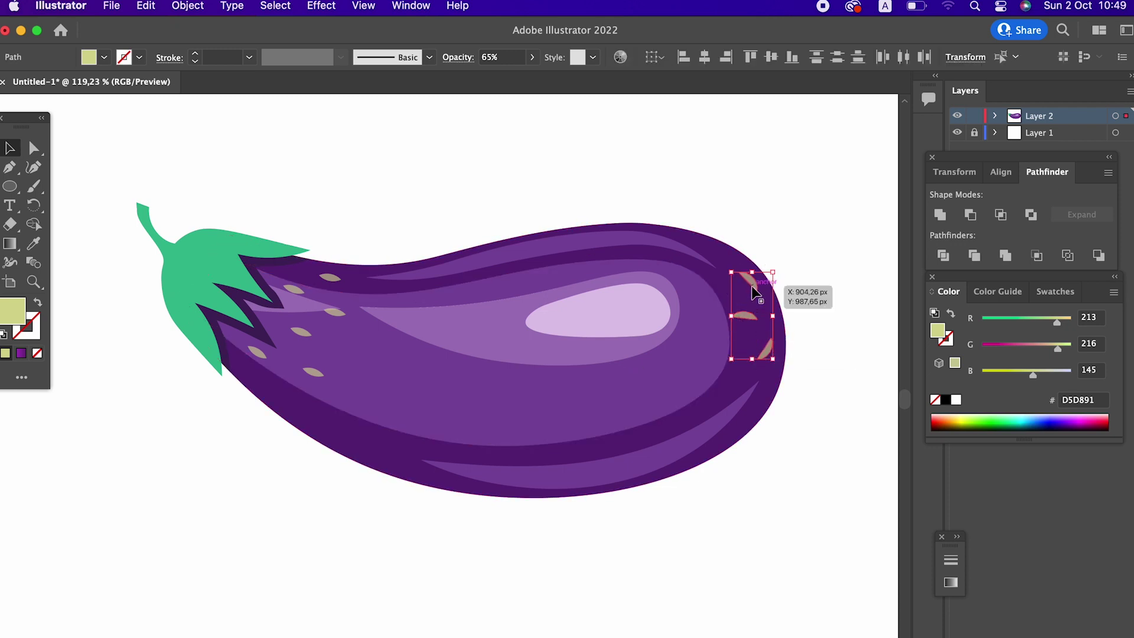
shift+click(291, 289)
shift+click(260, 353)
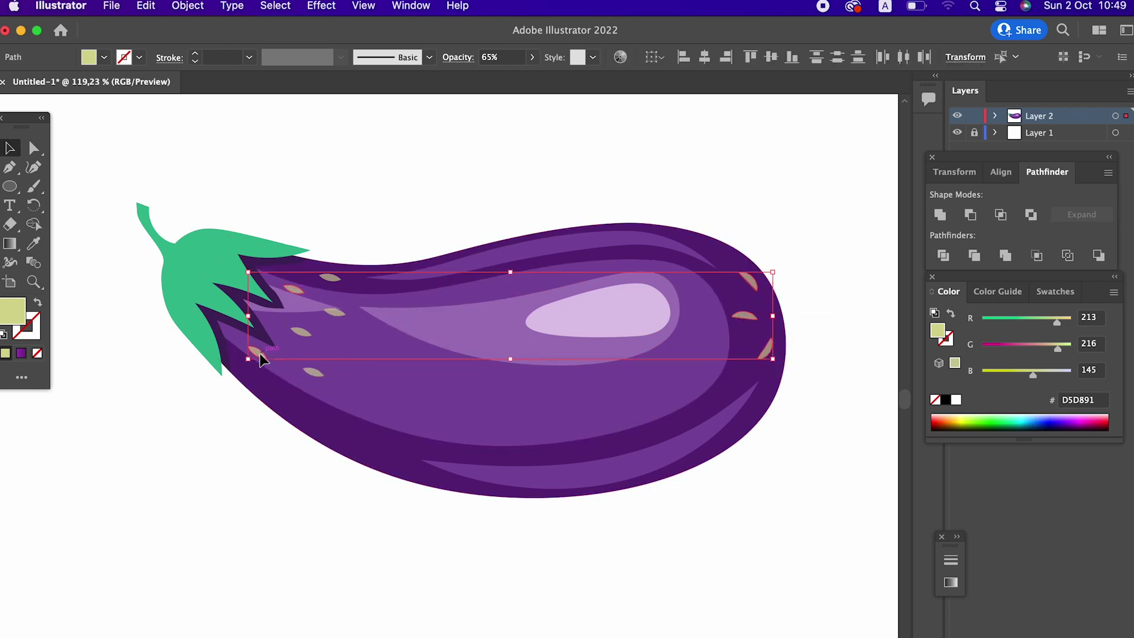
shift+click(314, 375)
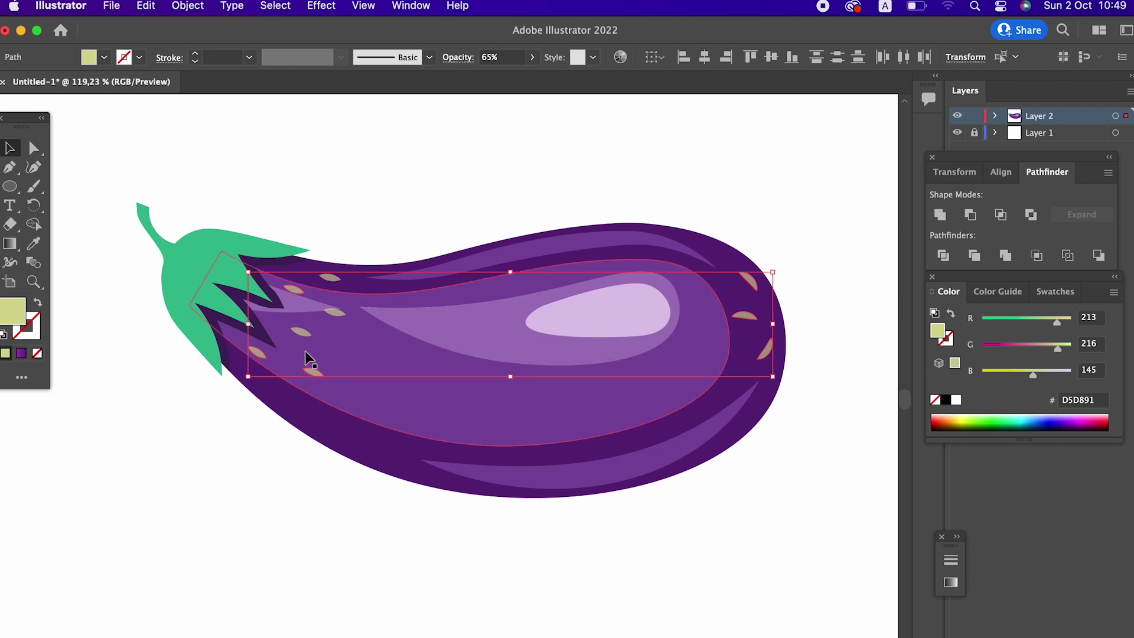
shift+click(329, 311)
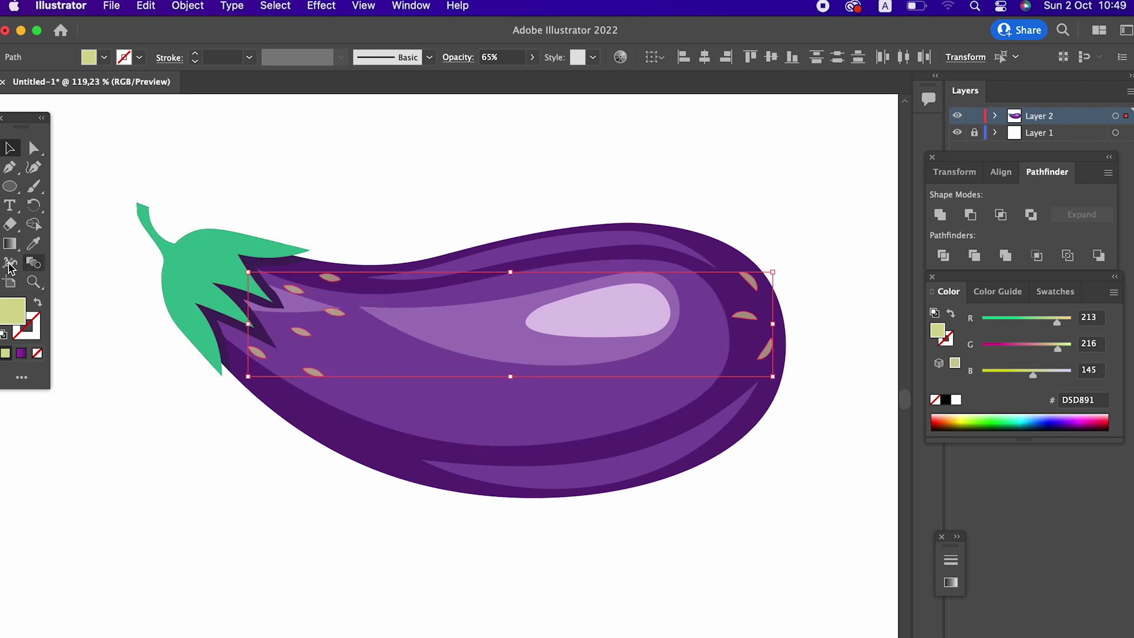
double_click(9, 315)
click(125, 108)
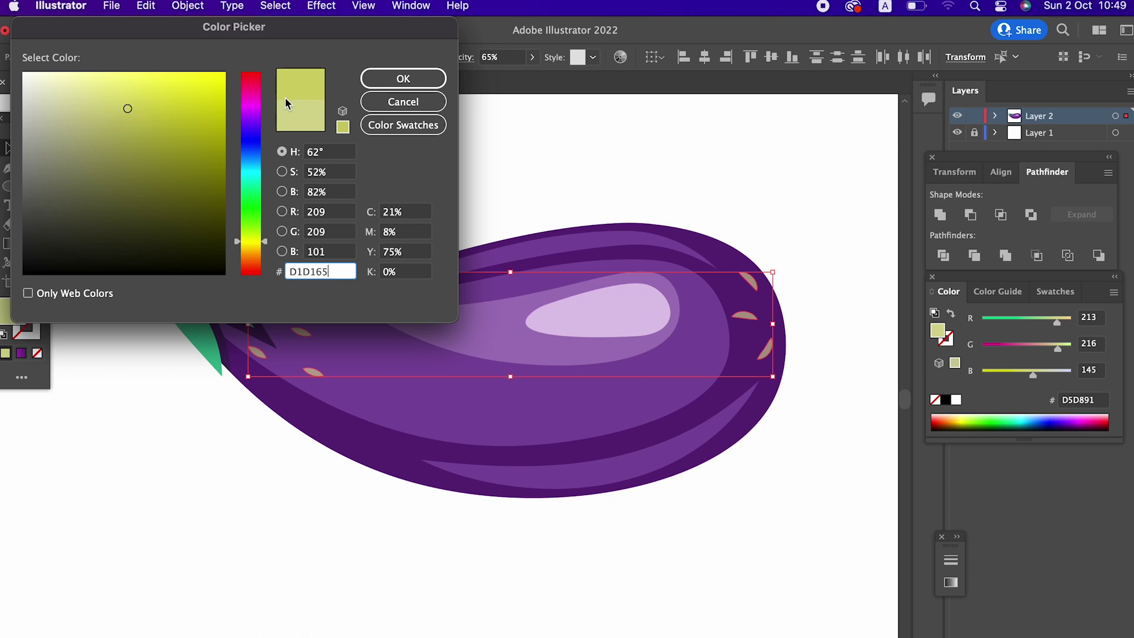
click(434, 78)
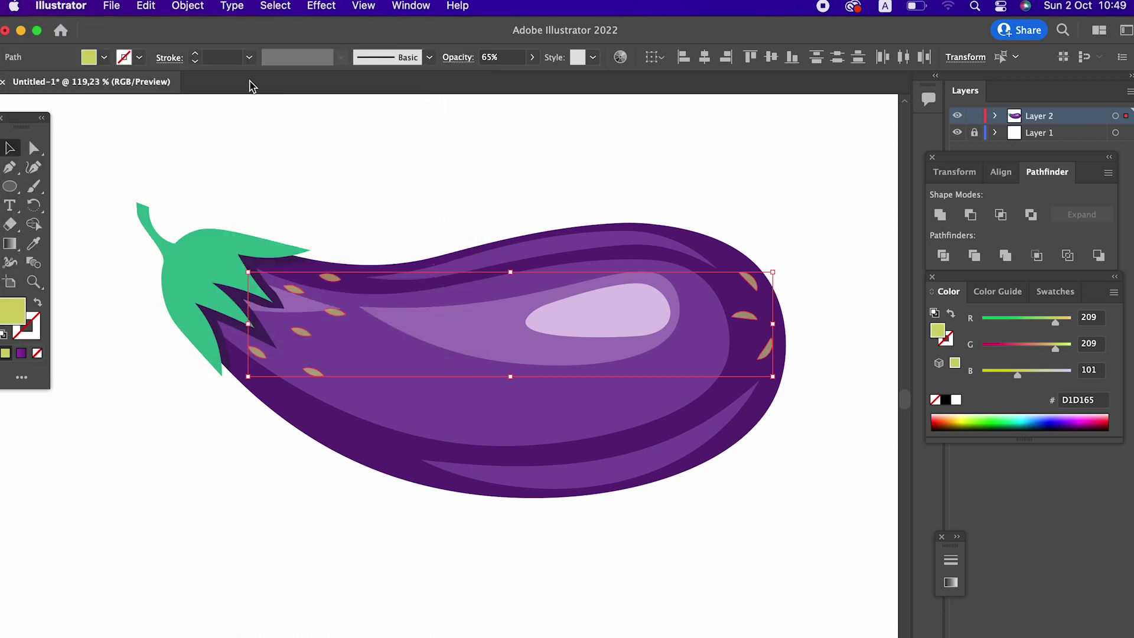
- Drop the selected seeds' opacity to 35%
click(532, 57)
drag(512, 81, 492, 81)
click(554, 145)
key(z)
mouse_move(709, 253)
mouse_down()
mouse_move(385, 402)
mouse_move(248, 387)
mouse_move(223, 329)
mouse_move(253, 355)
mouse_move(236, 352)
mouse_up()
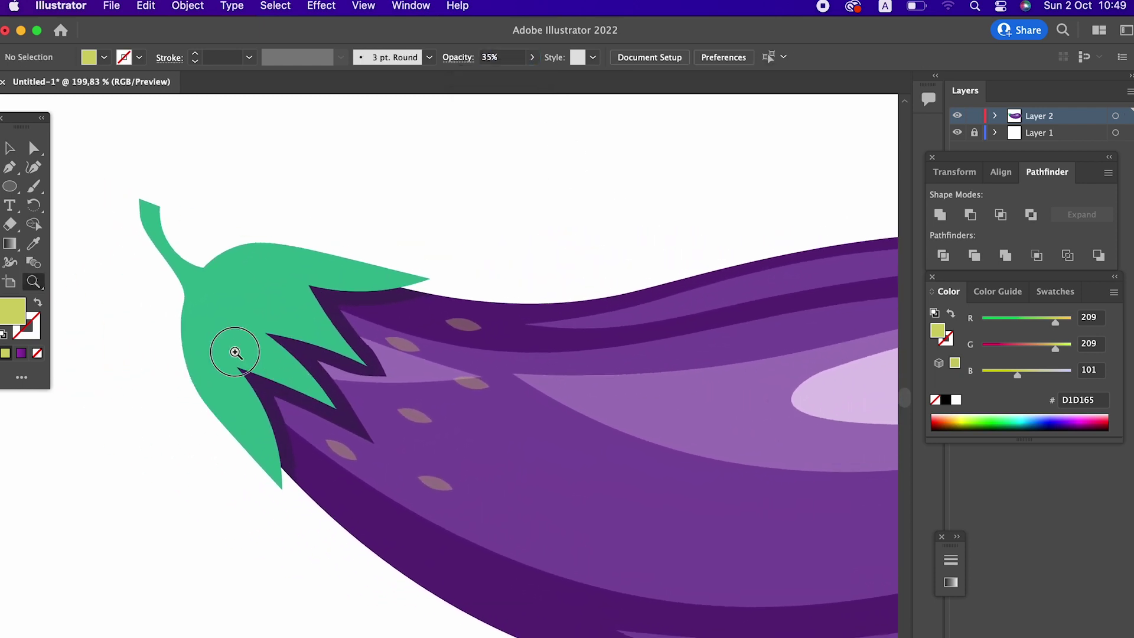
- Shift the leafy cap's fill toward yellow-green
click(236, 352)
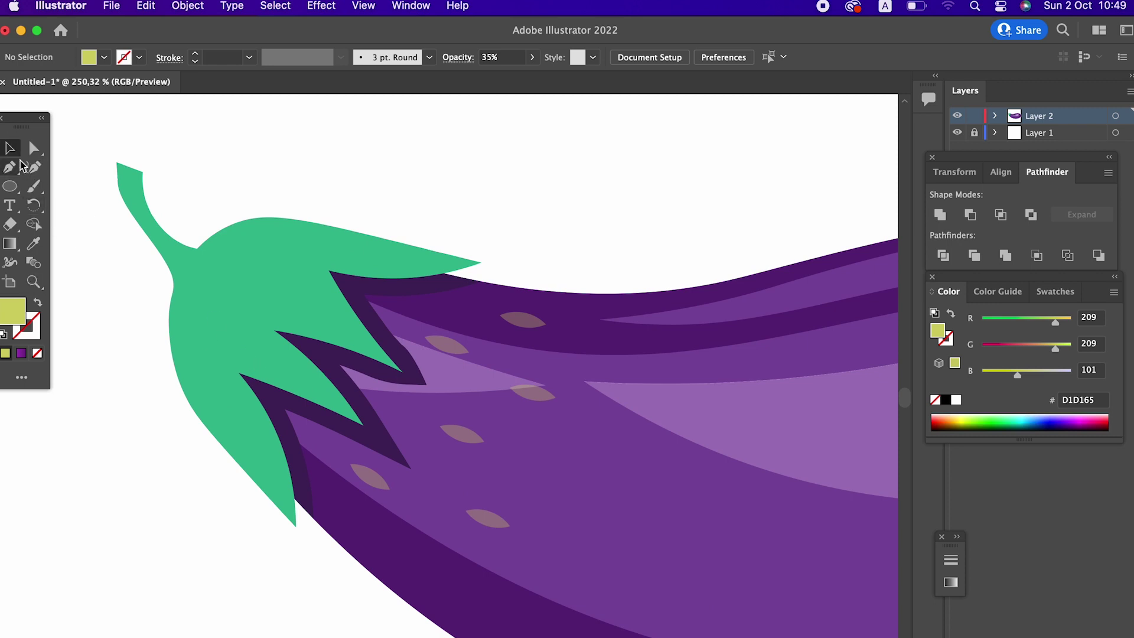
click(177, 343)
double_click(7, 319)
drag(251, 185, 251, 238)
click(416, 80)
click(540, 233)
key(z)
mouse_move(539, 232)
mouse_down()
mouse_move(303, 253)
mouse_move(449, 248)
mouse_up()
- Confirm the cap's olive green AEBA36 fill and zoom closer to it
click(10, 147)
click(184, 275)
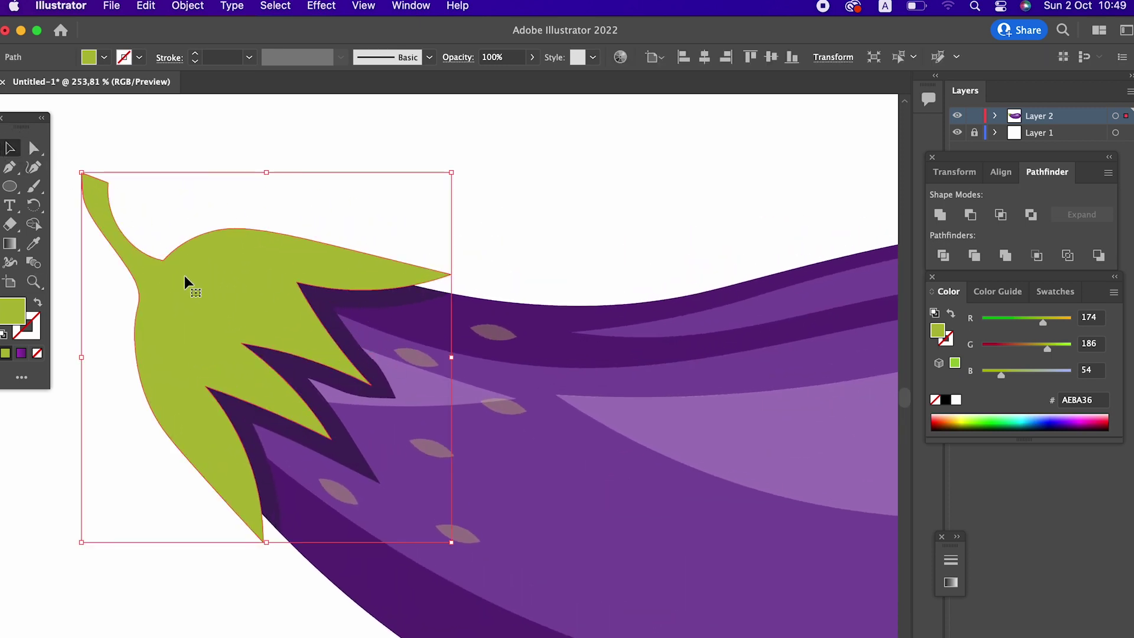
double_click(18, 311)
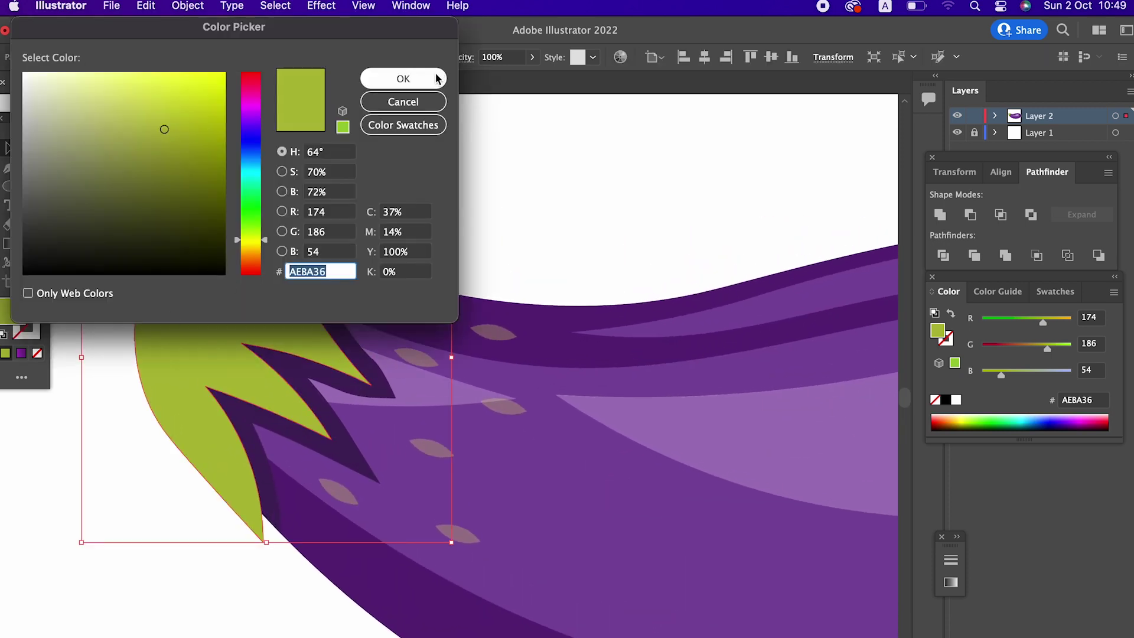
click(435, 78)
drag(233, 405, 298, 371)
key(z)
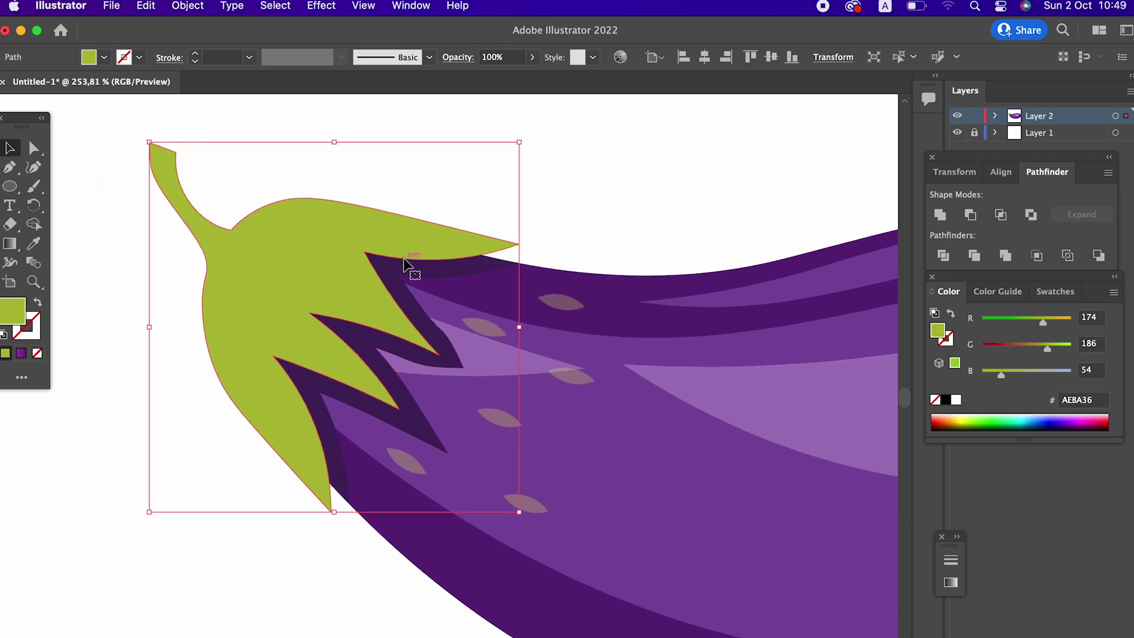
mouse_move(380, 245)
mouse_down()
mouse_move(257, 256)
mouse_move(158, 248)
mouse_up()
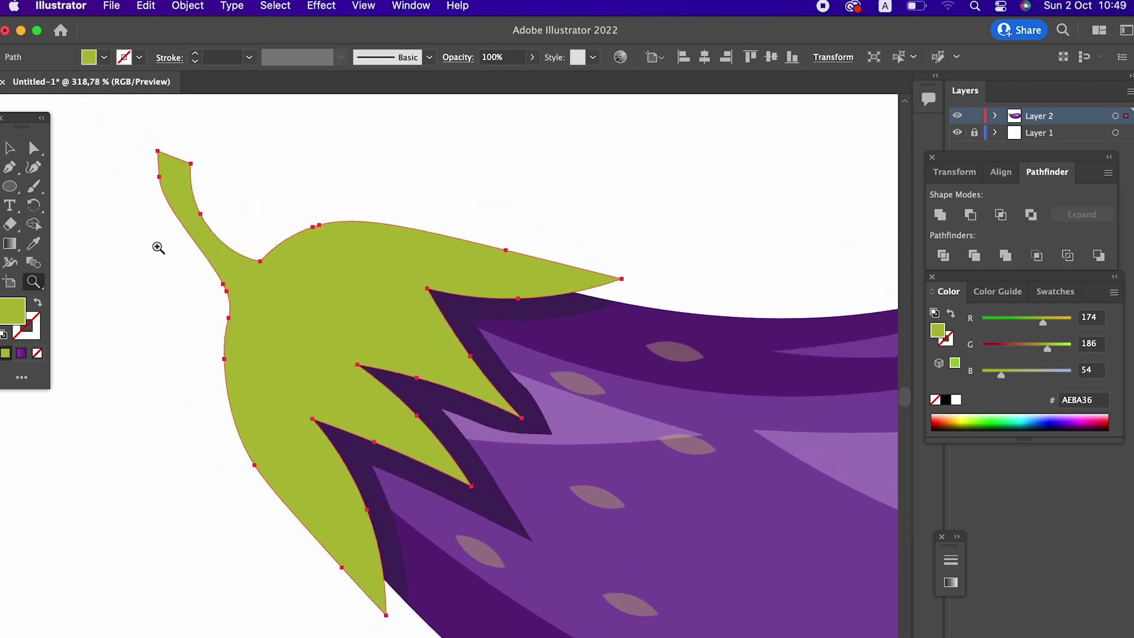
- Draw a closed curved shape with the Pen along the cap's lower left edge
click(12, 174)
click(237, 321)
drag(267, 456, 288, 484)
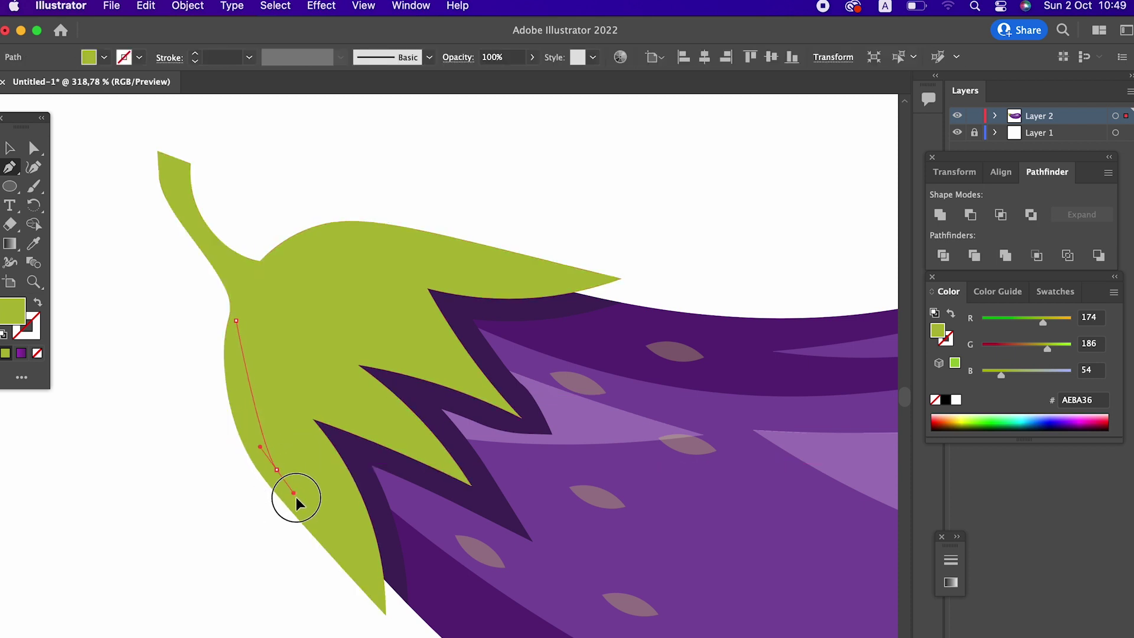
drag(338, 537, 343, 539)
click(368, 586)
drag(317, 444, 298, 426)
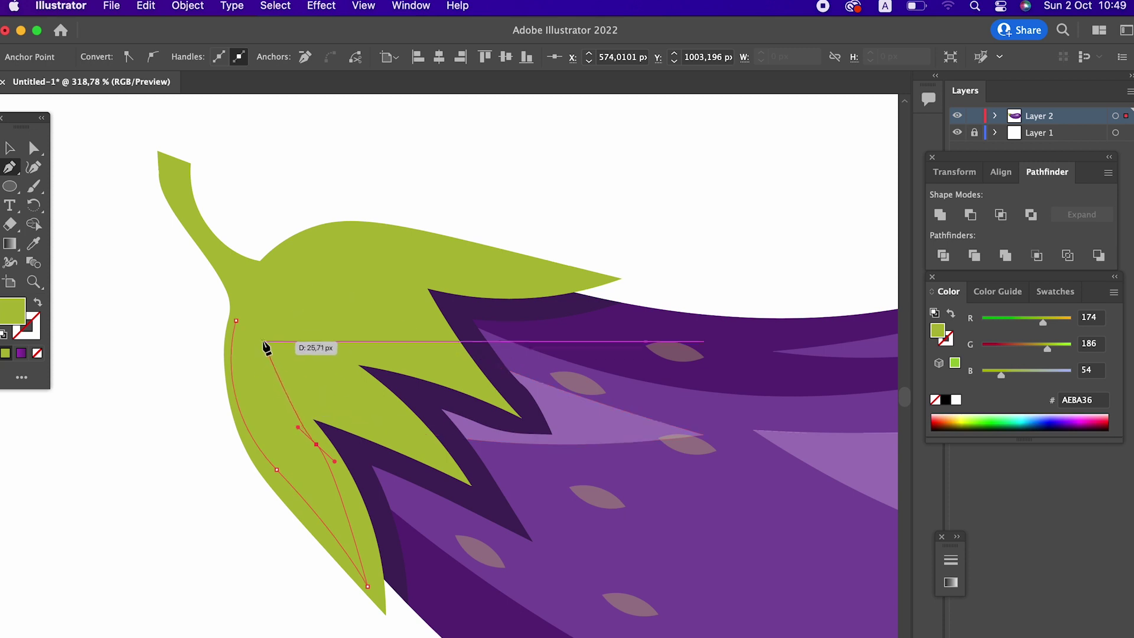
drag(238, 322, 254, 301)
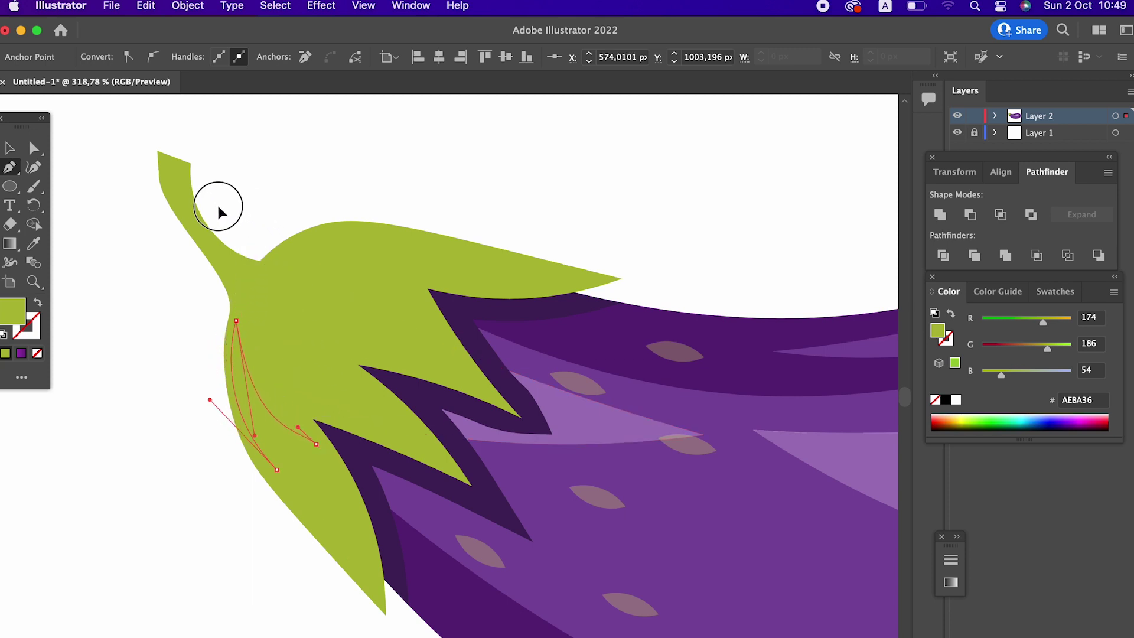
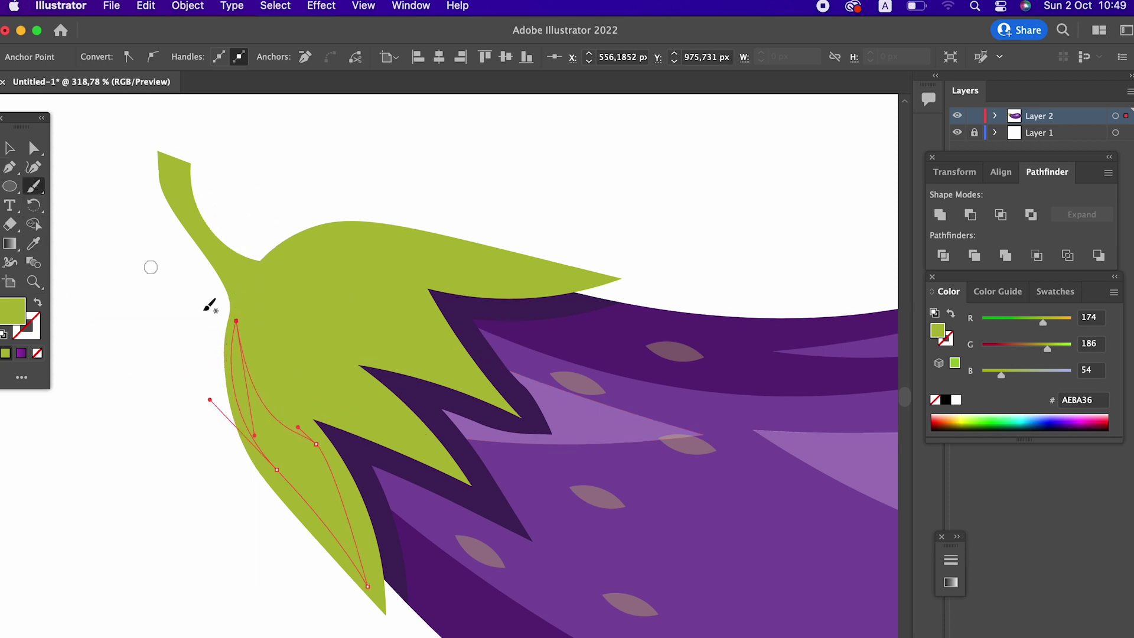
- Reshape the calyx's left-edge strip and fill it with darker olive 919629
click(42, 174)
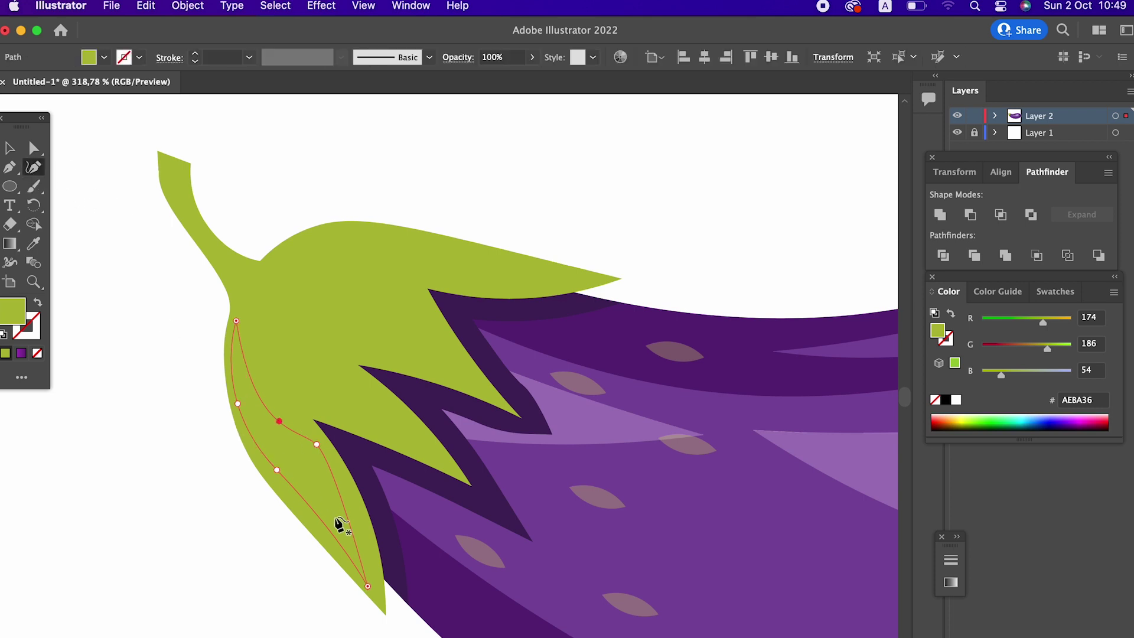
drag(318, 445, 312, 458)
double_click(13, 319)
drag(177, 149, 171, 155)
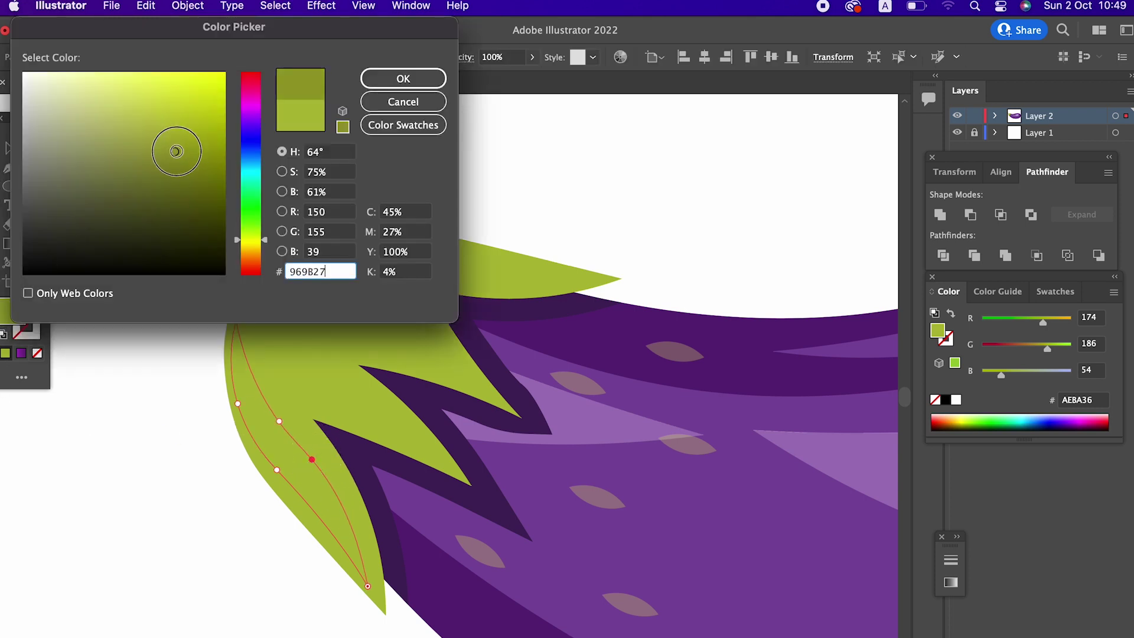
click(403, 78)
- Fix the strip's tip with the Curvature tool, undoing the stray point added there
alt+click(342, 334)
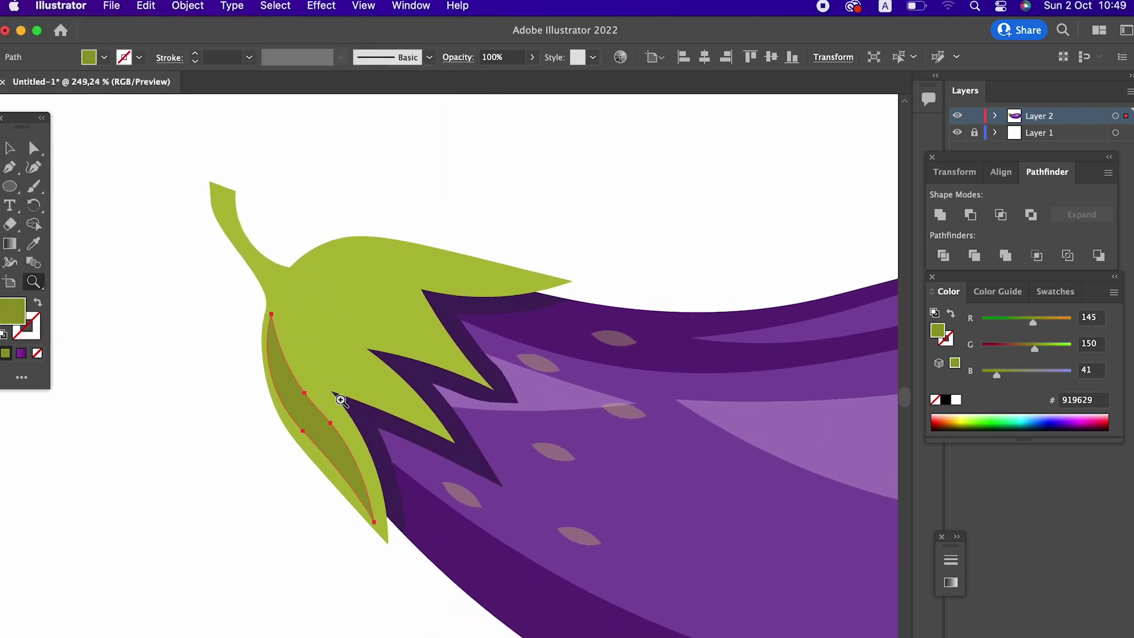
drag(279, 379, 349, 435)
click(33, 167)
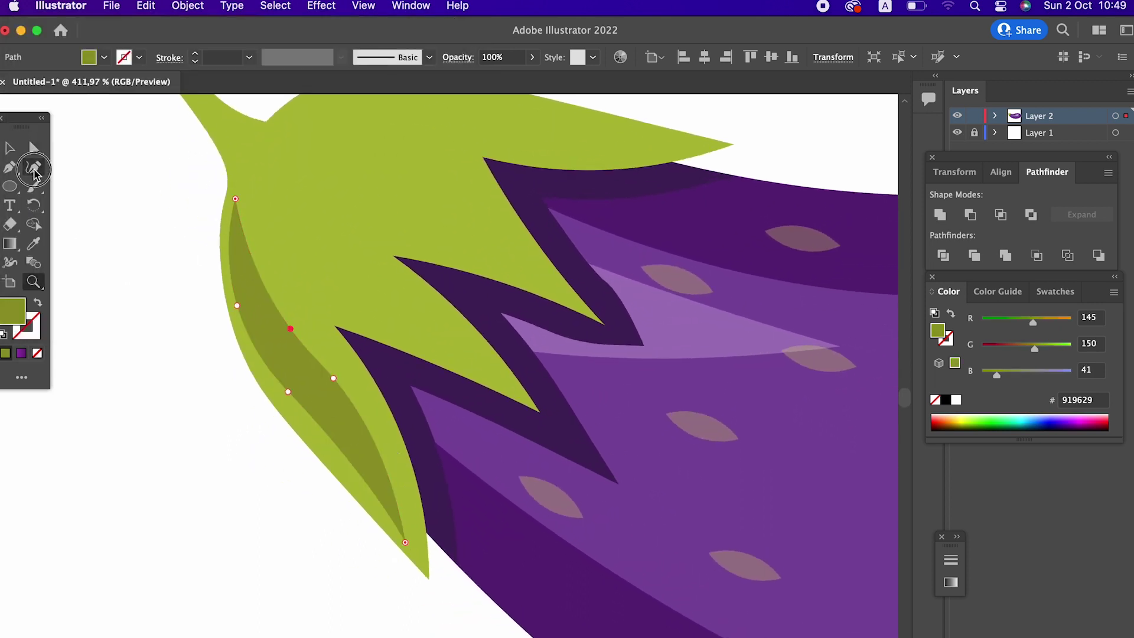
click(407, 541)
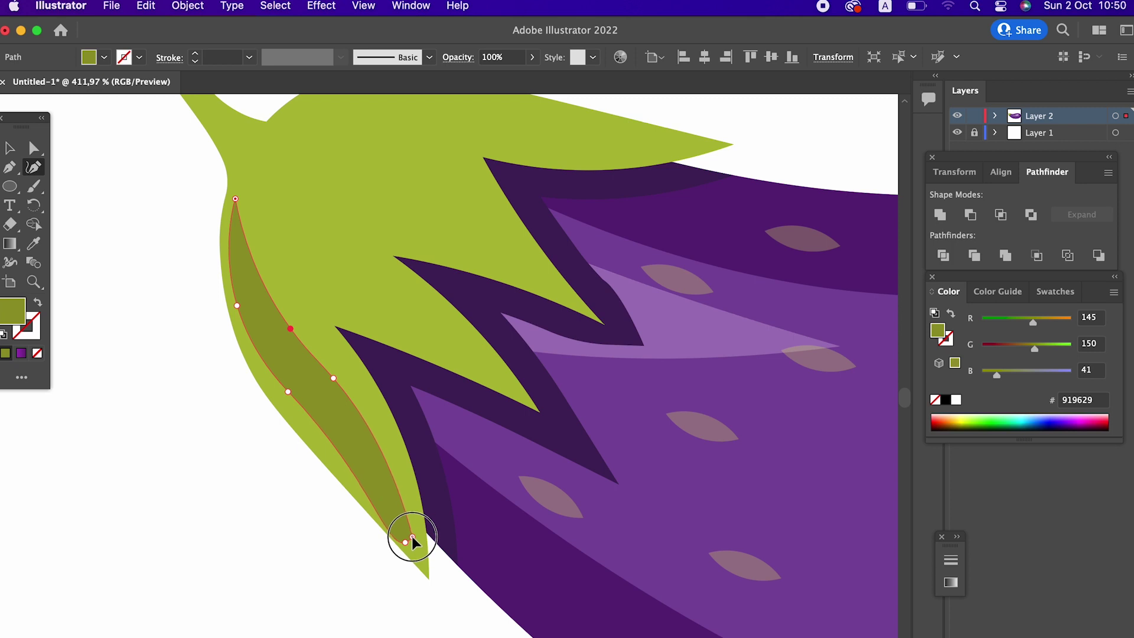
click(410, 541)
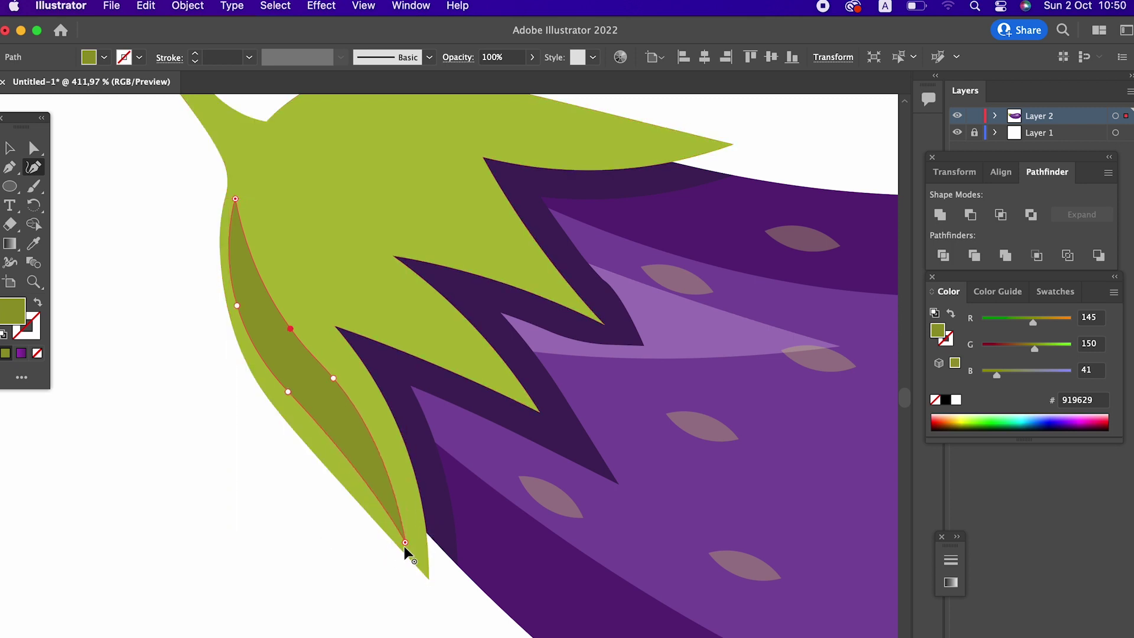
key(super+z)
- Start a second curved shading shape inside the calyx with the Pen tool
click(22, 169)
click(307, 267)
drag(430, 333, 473, 368)
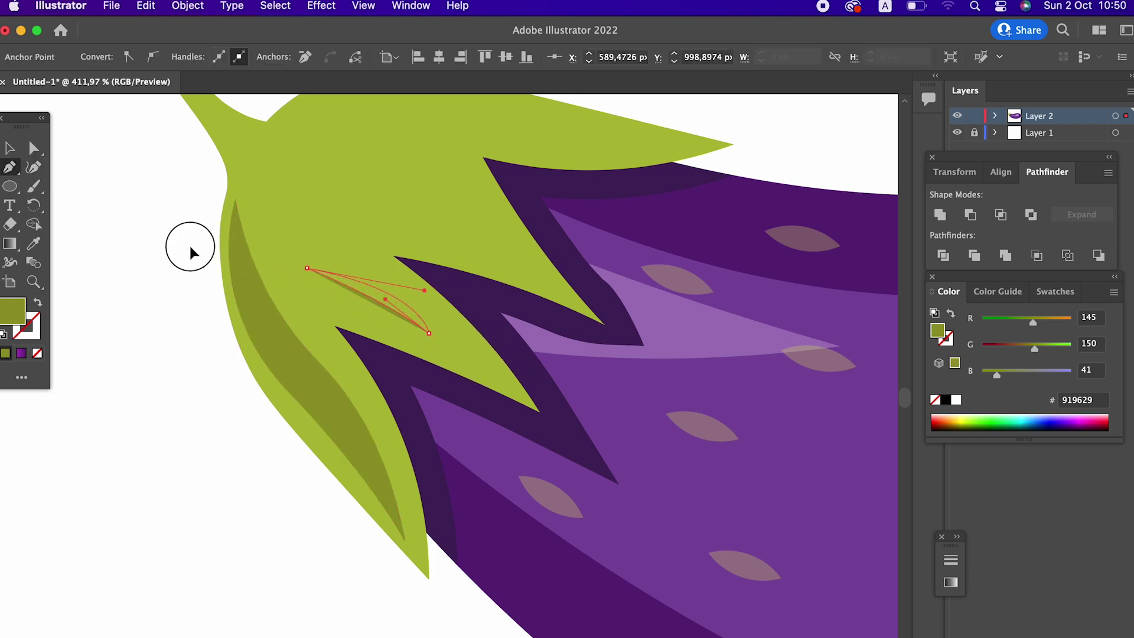
- Begin the curling shading shape at the stem base with corner points and a sweeping curve
scroll(354, 271, down, 3)
scroll(223, 271, up, 4)
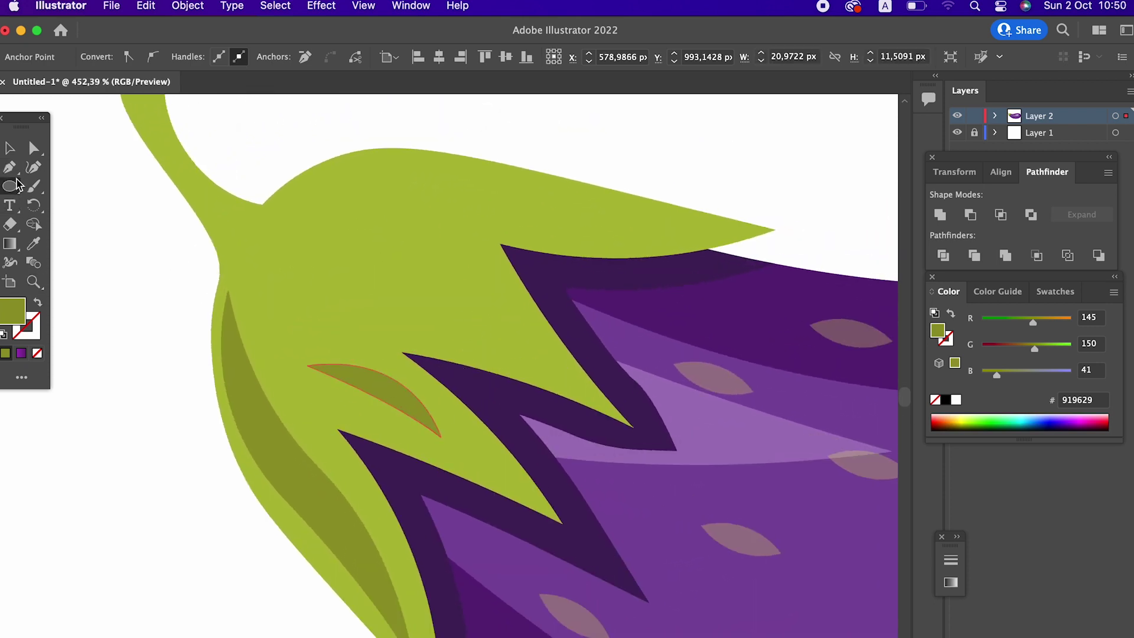
click(228, 266)
click(216, 225)
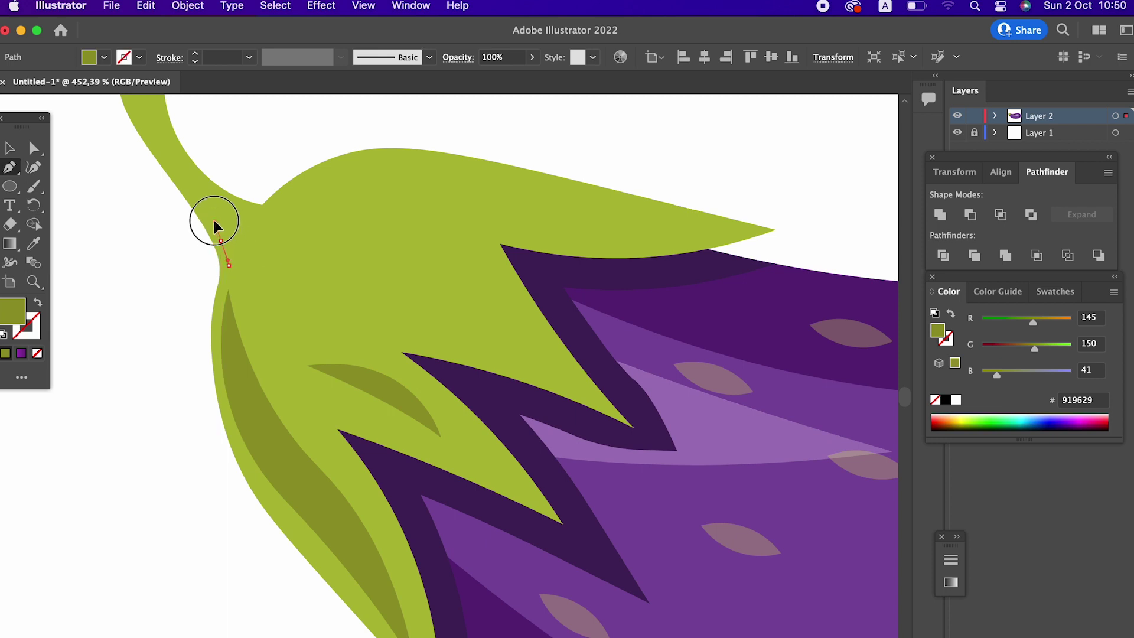
drag(228, 234, 236, 220)
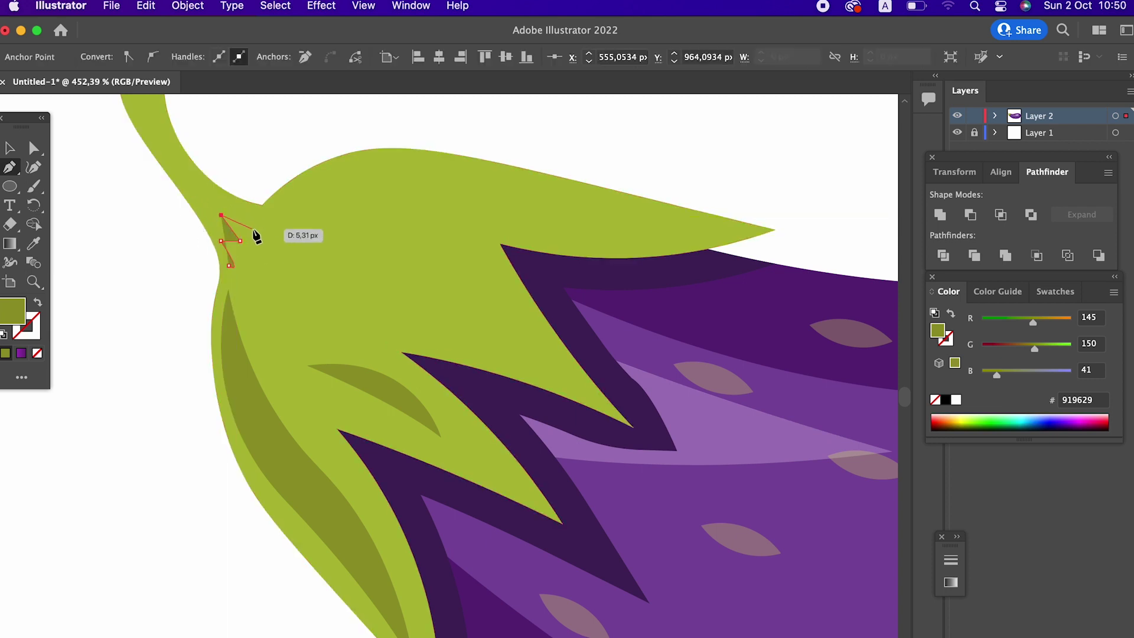
click(235, 209)
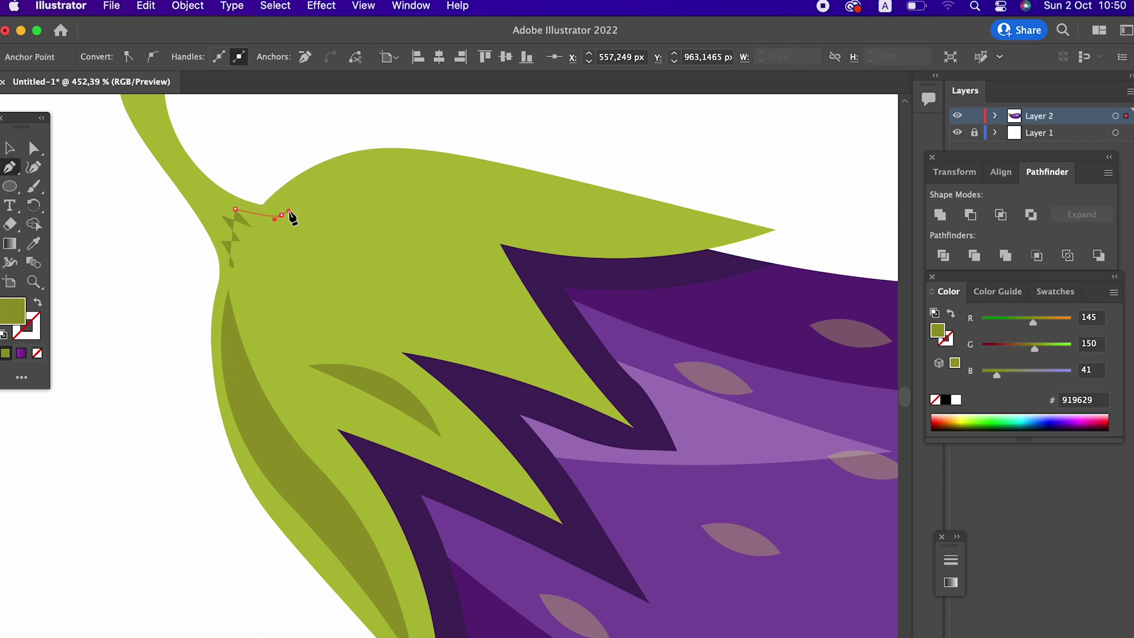
mouse_move(437, 175)
mouse_down()
mouse_move(582, 220)
mouse_move(530, 202)
mouse_up()
- Outline the curling shape's long upper arm, sharp tip and inner curl
click(267, 231)
drag(242, 320, 241, 324)
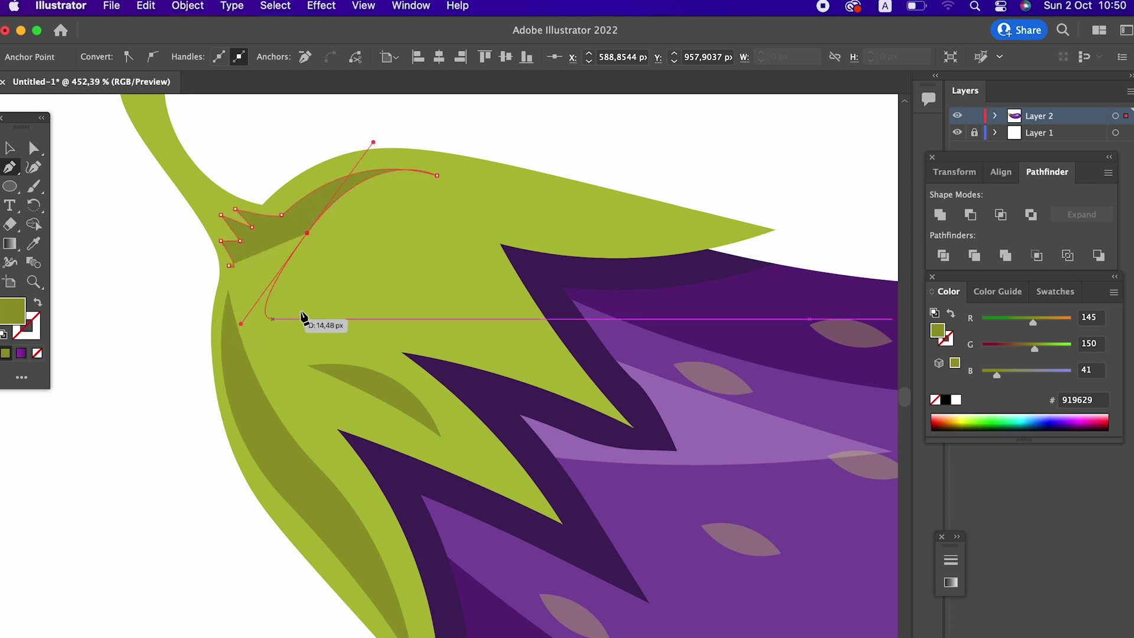
click(306, 232)
click(378, 242)
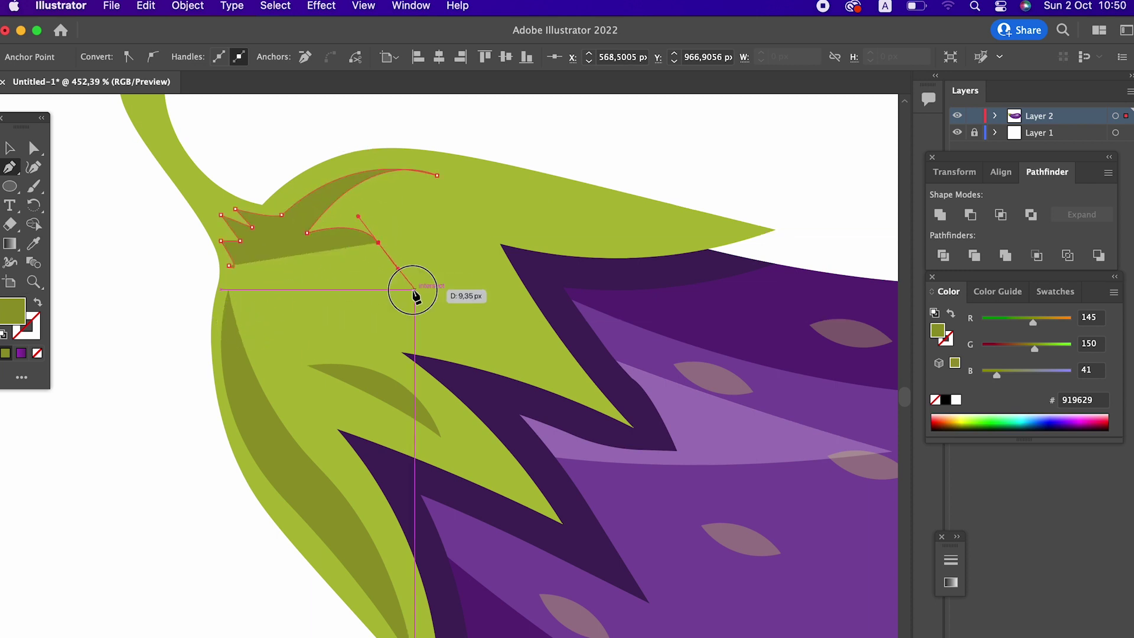
click(398, 269)
mouse_move(416, 289)
mouse_down()
mouse_move(432, 324)
mouse_move(418, 298)
mouse_up()
key(Escape)
- Draw the lower arm and bottom curl, then close the curling shading shape
drag(353, 276, 337, 239)
click(287, 270)
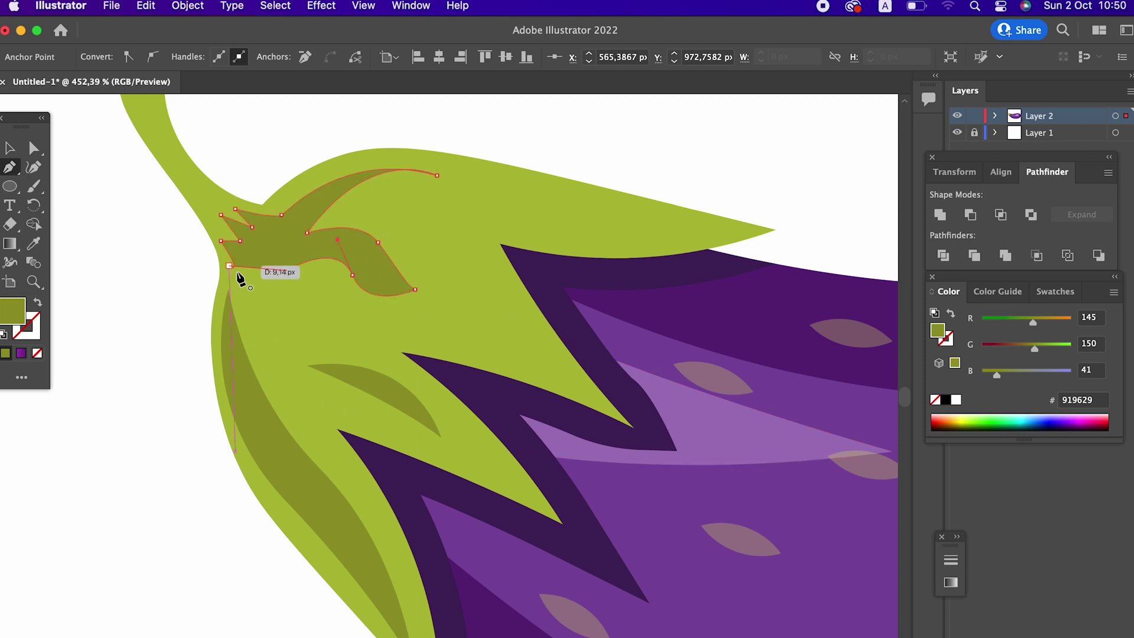
drag(280, 307, 302, 358)
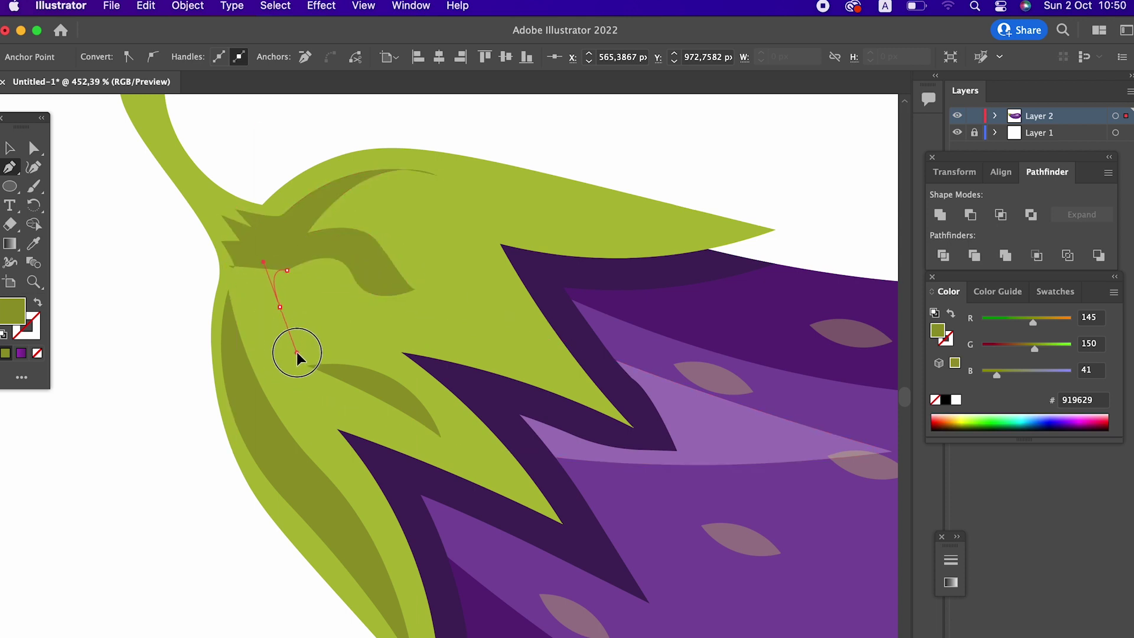
click(347, 340)
drag(247, 325, 250, 295)
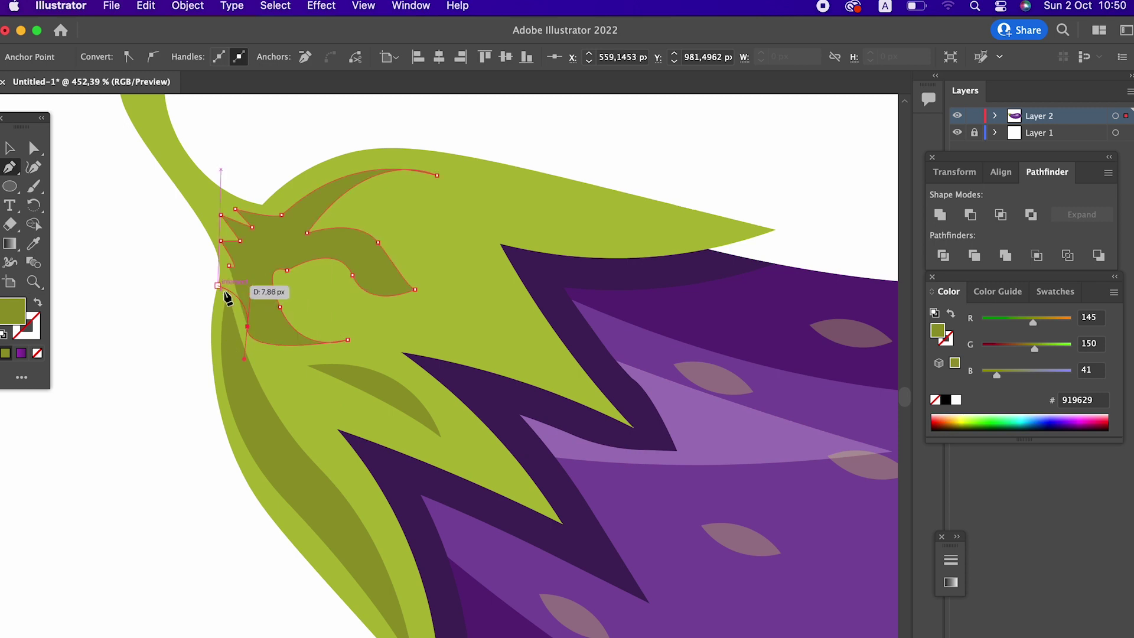
click(228, 289)
key(z)
alt+click(183, 286)
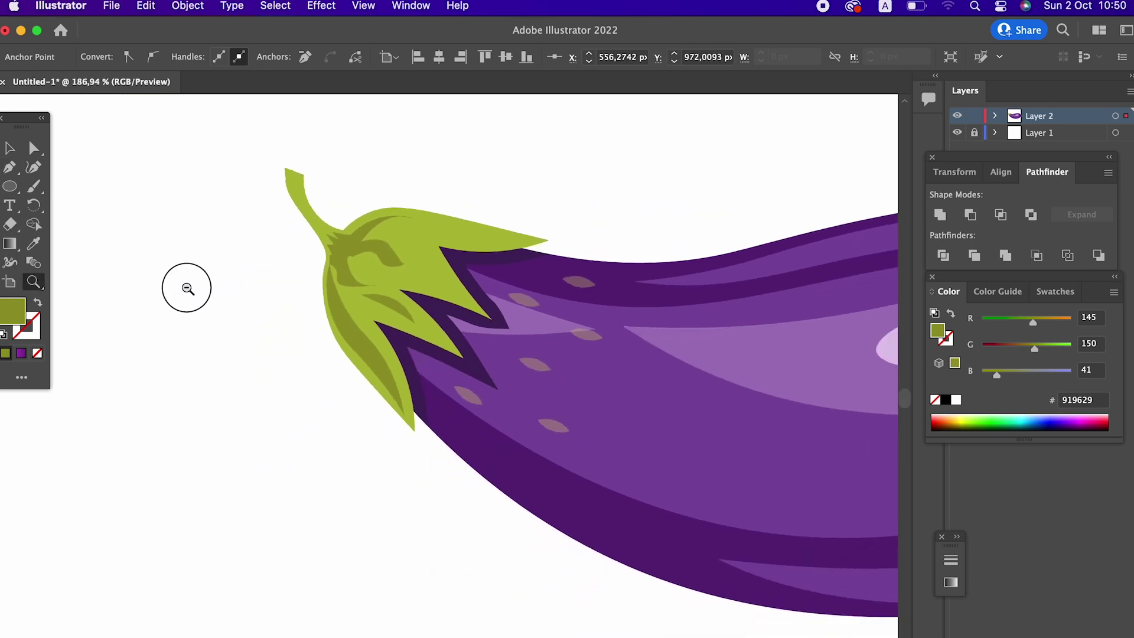
click(443, 367)
click(321, 379)
- Smooth the curling shape's left edge and bulge its bottom edge with the Curvature tool
click(356, 429)
drag(357, 430, 348, 445)
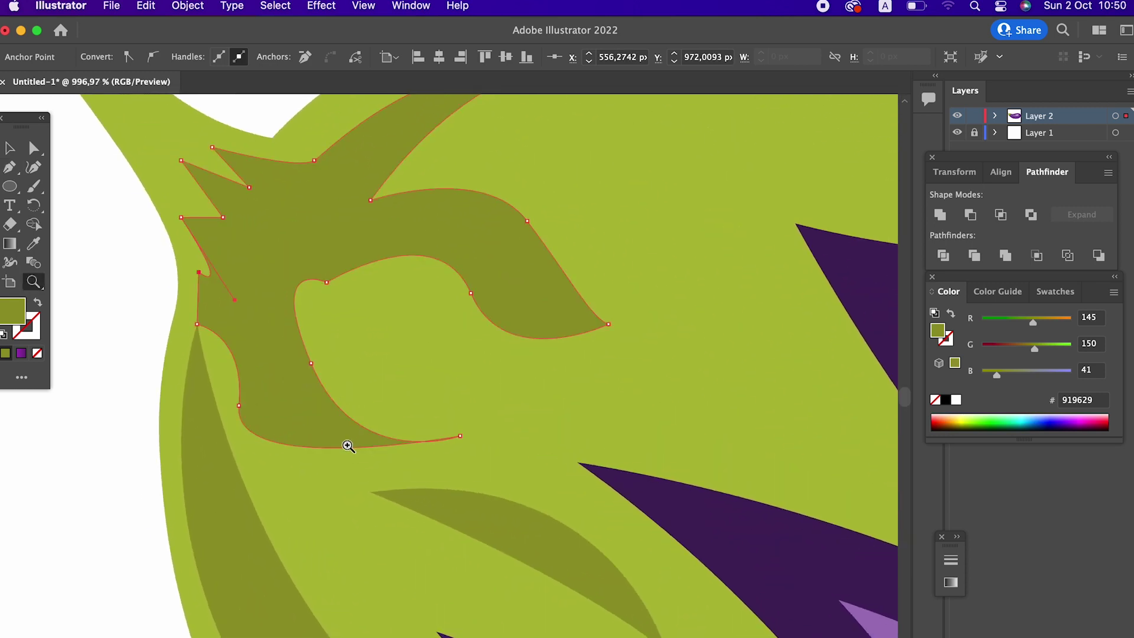
click(33, 167)
mouse_move(198, 316)
mouse_down()
mouse_move(207, 304)
mouse_move(211, 322)
mouse_up()
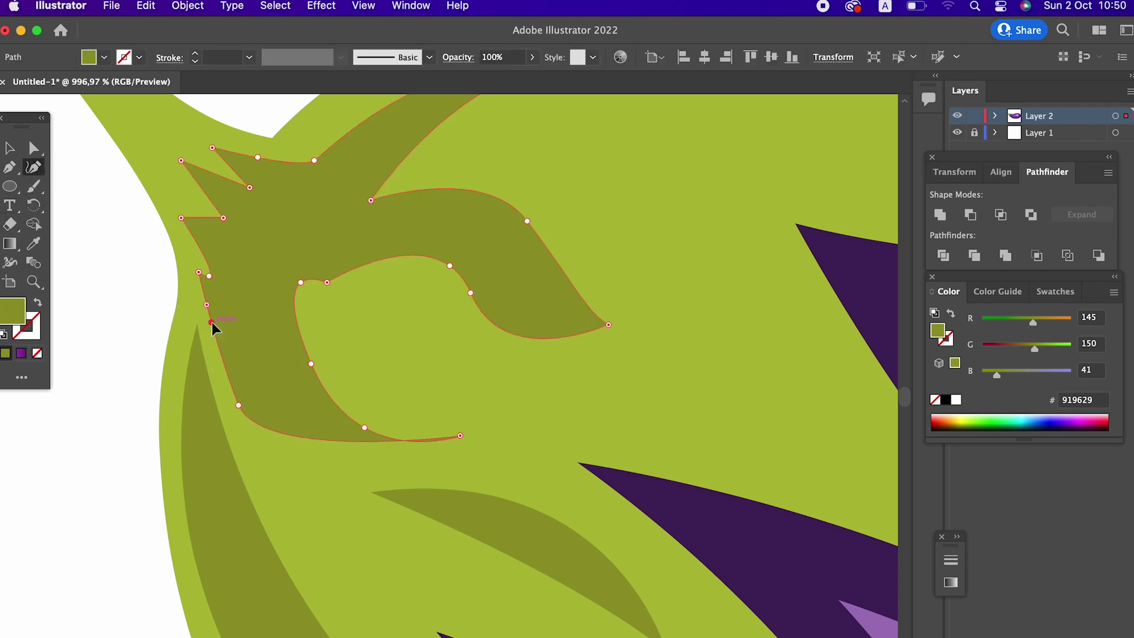
drag(374, 441, 375, 451)
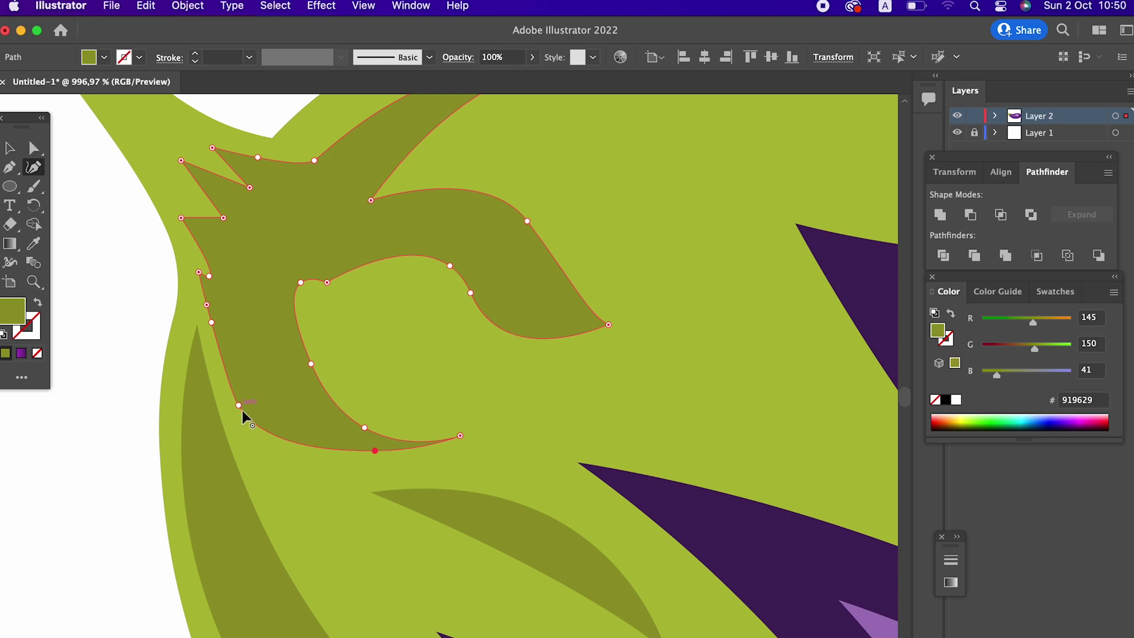
scroll(503, 385, down, 2)
scroll(504, 385, up, 2)
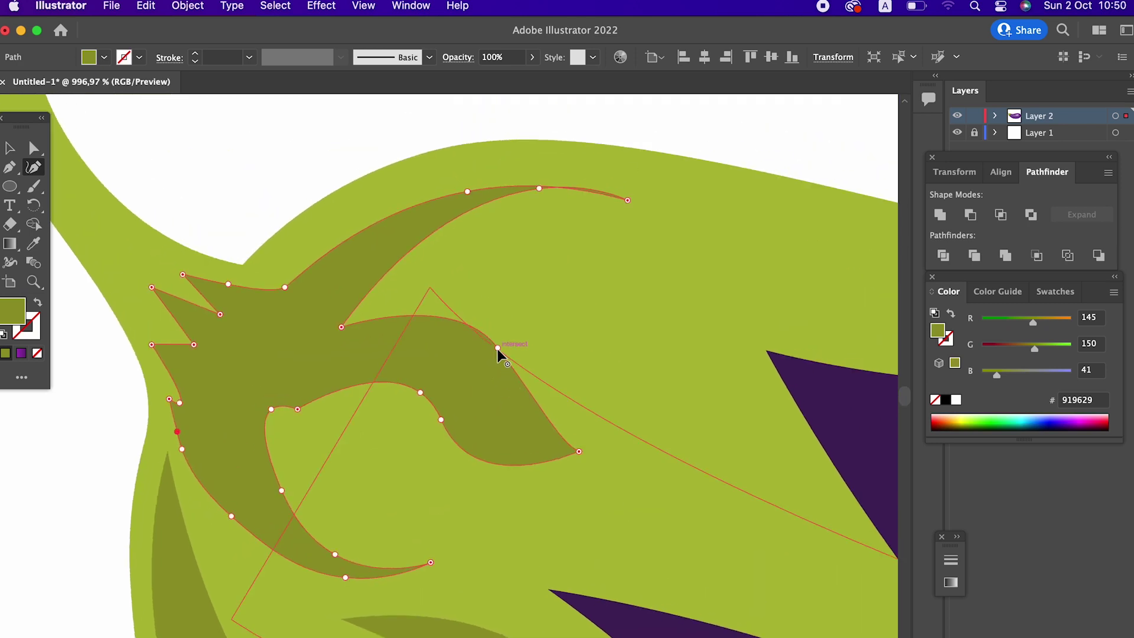
- Reshape the curl's upper edge and slim its upper arm into a thin curve
drag(498, 348, 458, 341)
drag(520, 384, 461, 436)
drag(307, 392, 311, 382)
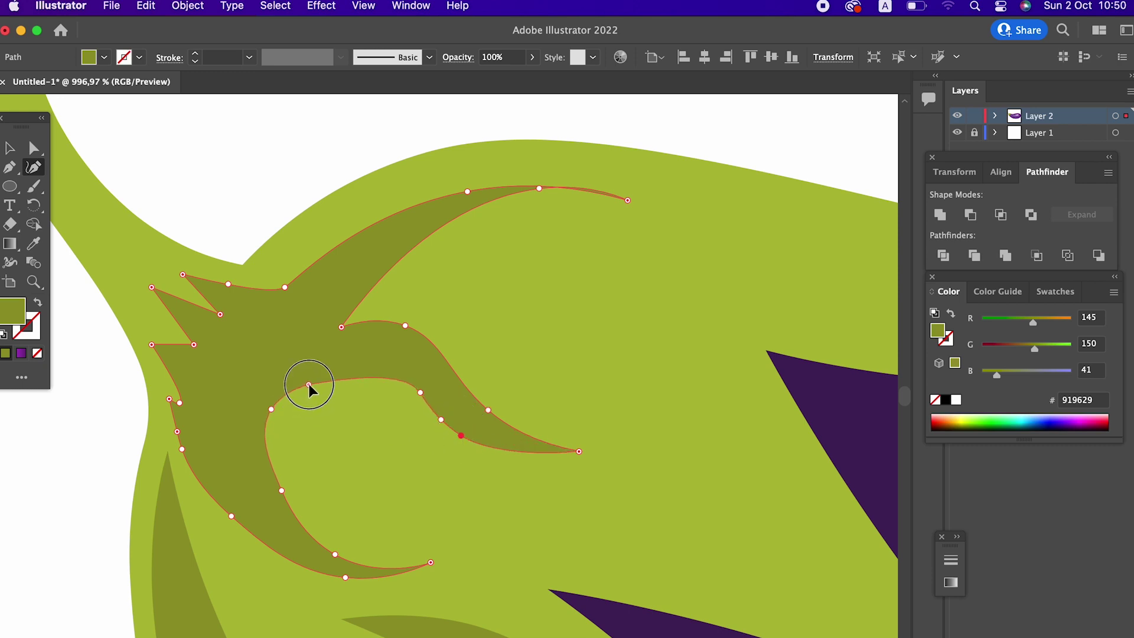
drag(539, 189, 342, 282)
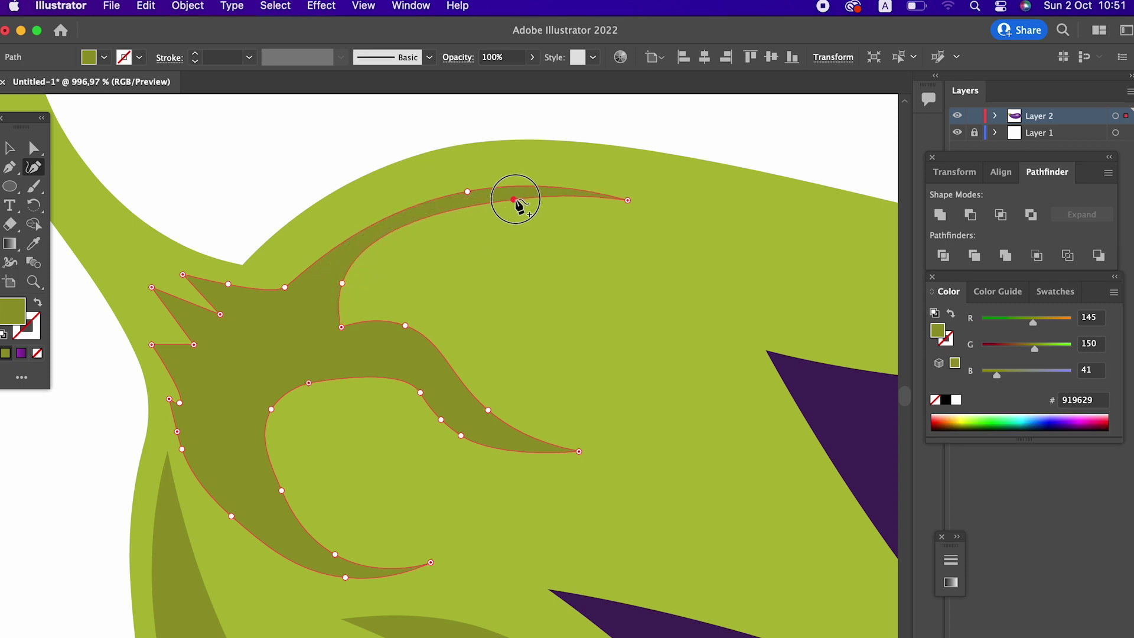
drag(515, 200, 518, 206)
- Begin a shading sliver along the calyx's right point
mouse_move(549, 313)
mouse_down()
mouse_move(218, 344)
mouse_move(430, 329)
mouse_move(602, 278)
mouse_move(298, 314)
mouse_up()
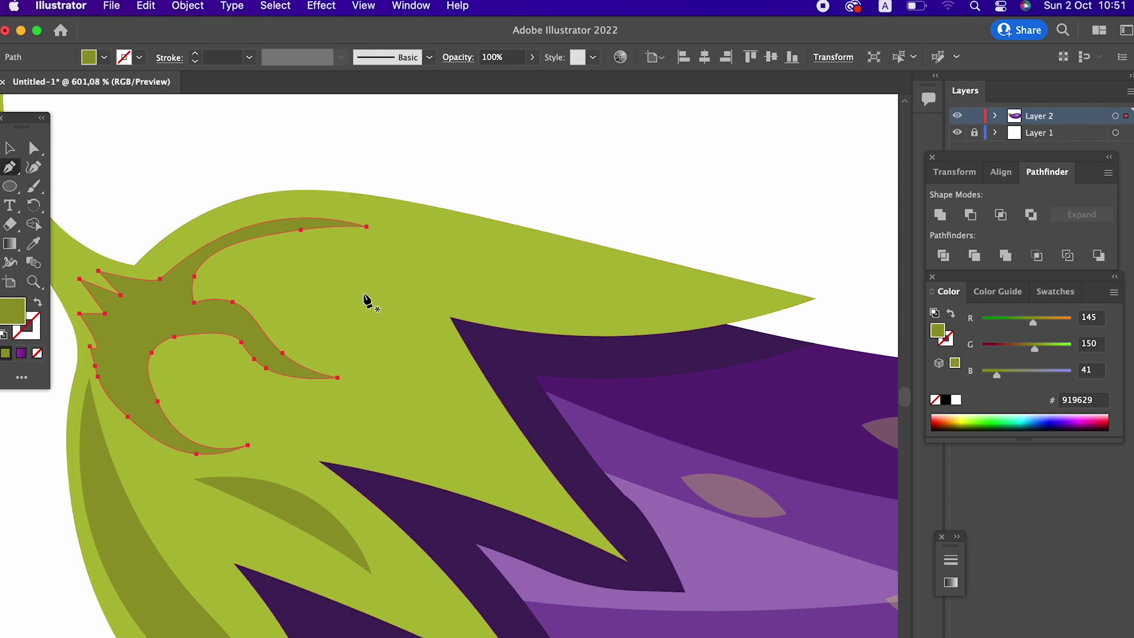
click(399, 246)
mouse_move(774, 303)
mouse_down()
mouse_move(696, 258)
mouse_move(754, 258)
mouse_up()
- Close the new sliver and draw another curved shading shape on a calyx lobe
click(524, 303)
drag(150, 246, 168, 263)
drag(116, 325, 66, 232)
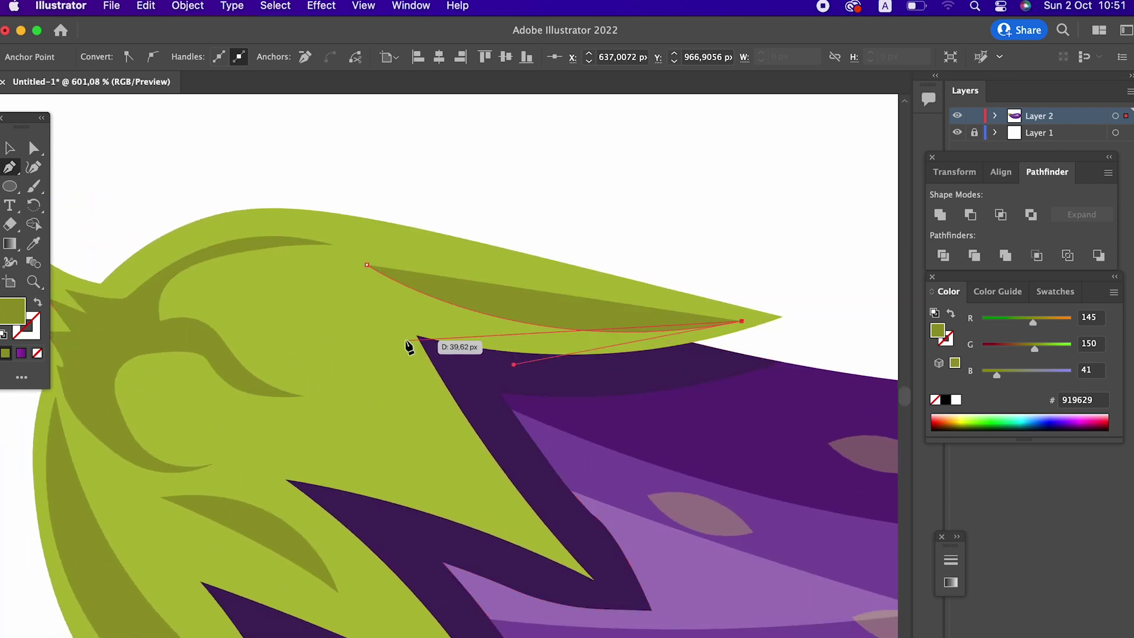
drag(360, 293, 164, 196)
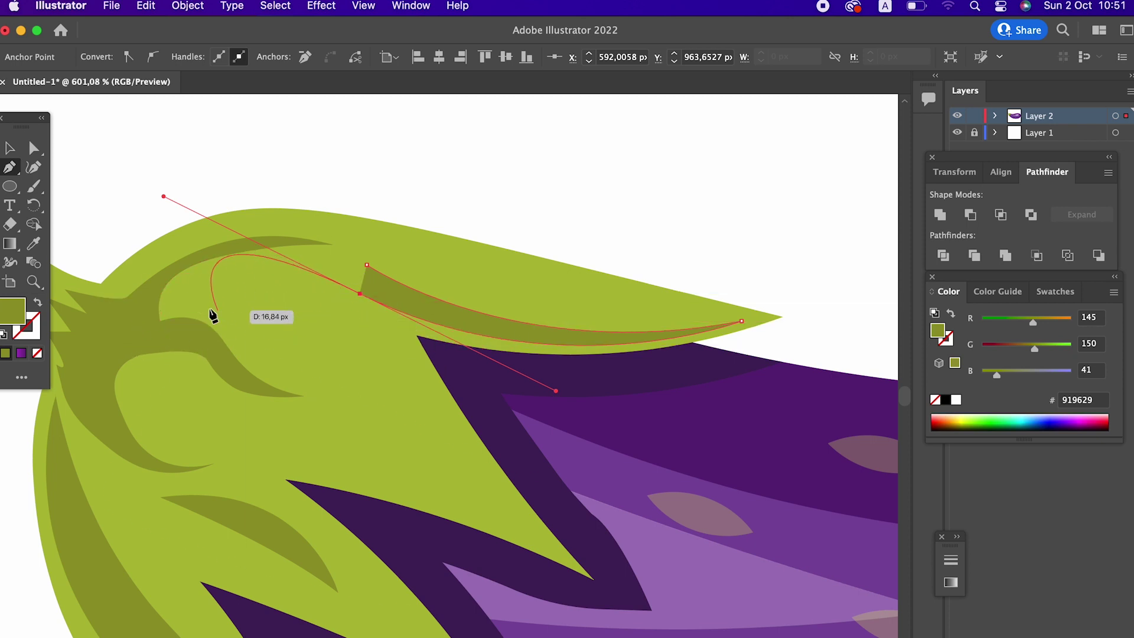
click(367, 265)
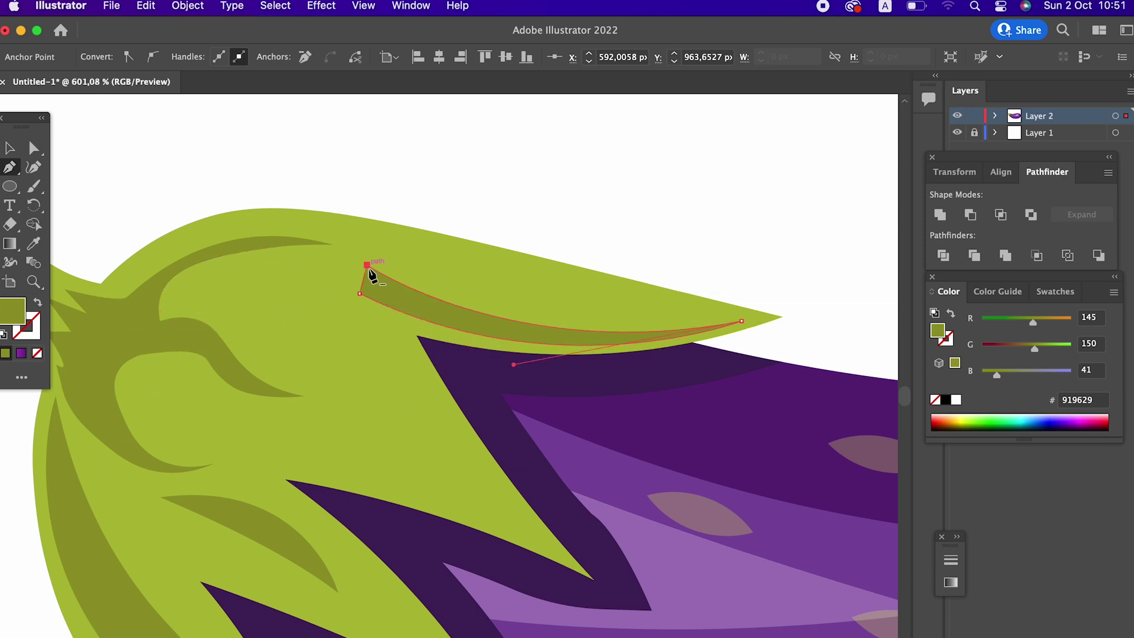
- Draw a curved dark olive shading shape along the lower calyx lobe
key(z)
mouse_move(261, 317)
mouse_down()
mouse_move(481, 492)
mouse_move(254, 506)
mouse_up()
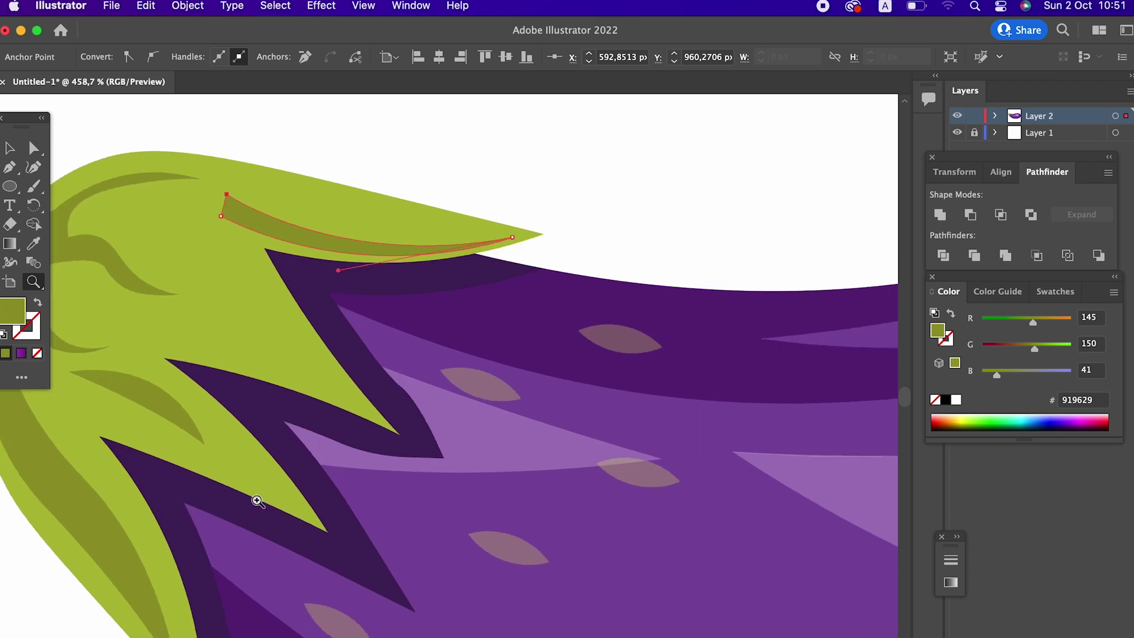
scroll(196, 342, up, 1)
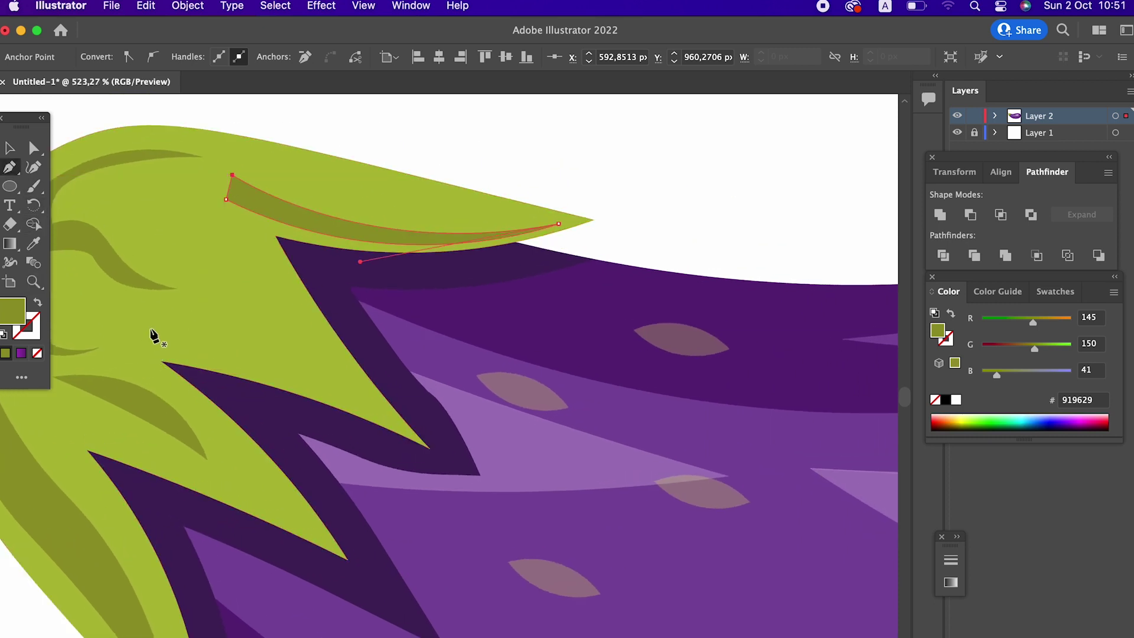
key(Escape)
click(154, 307)
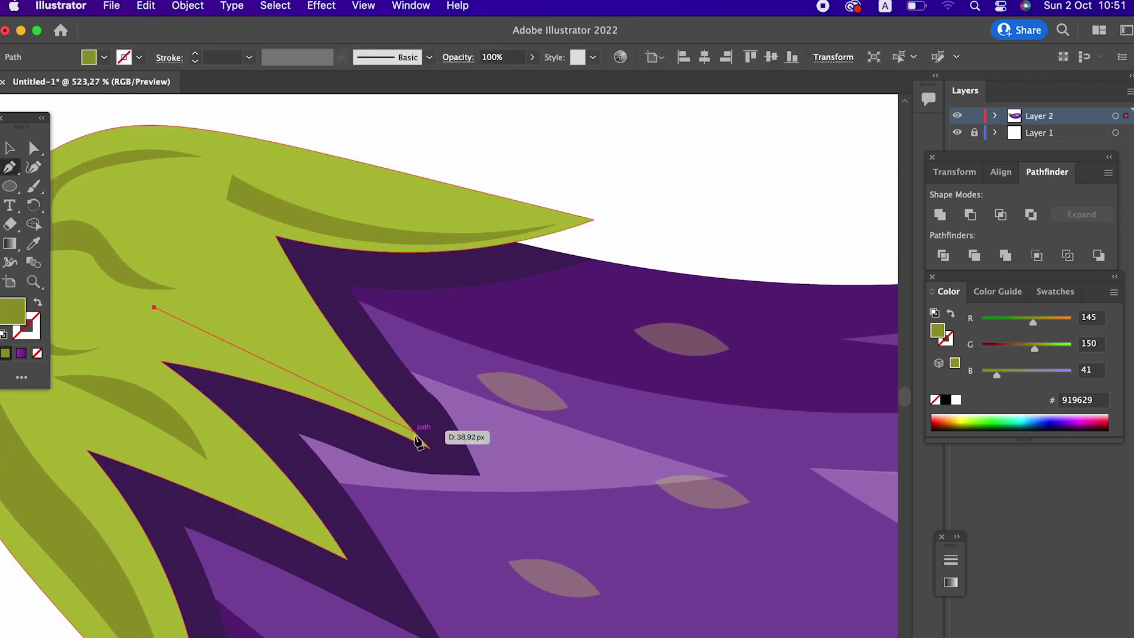
drag(396, 421, 496, 502)
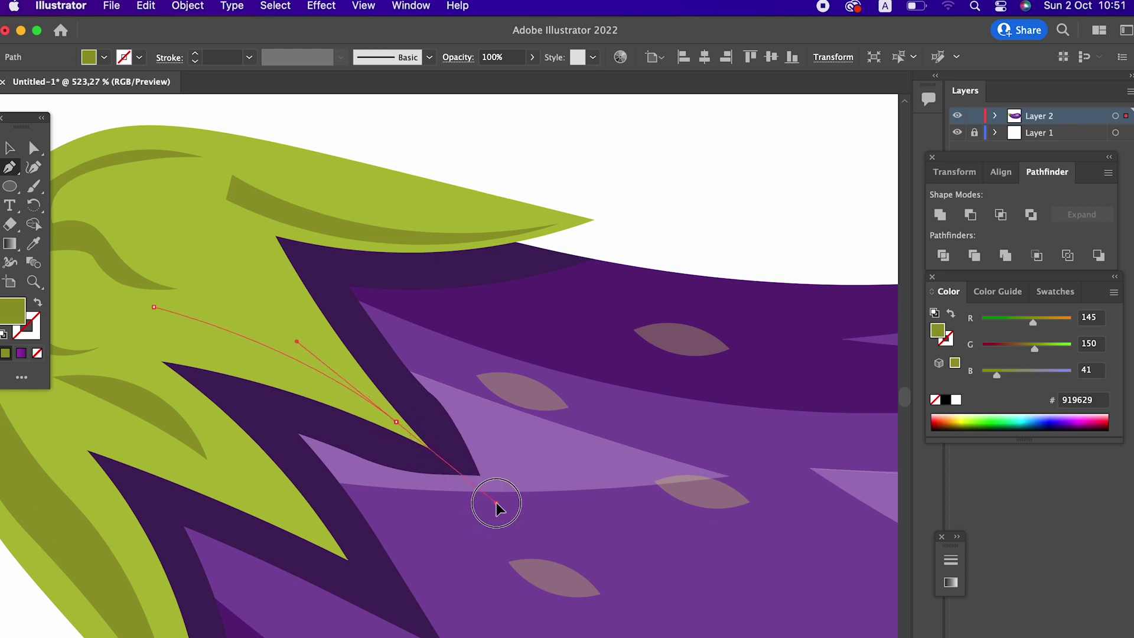
drag(141, 346, 109, 367)
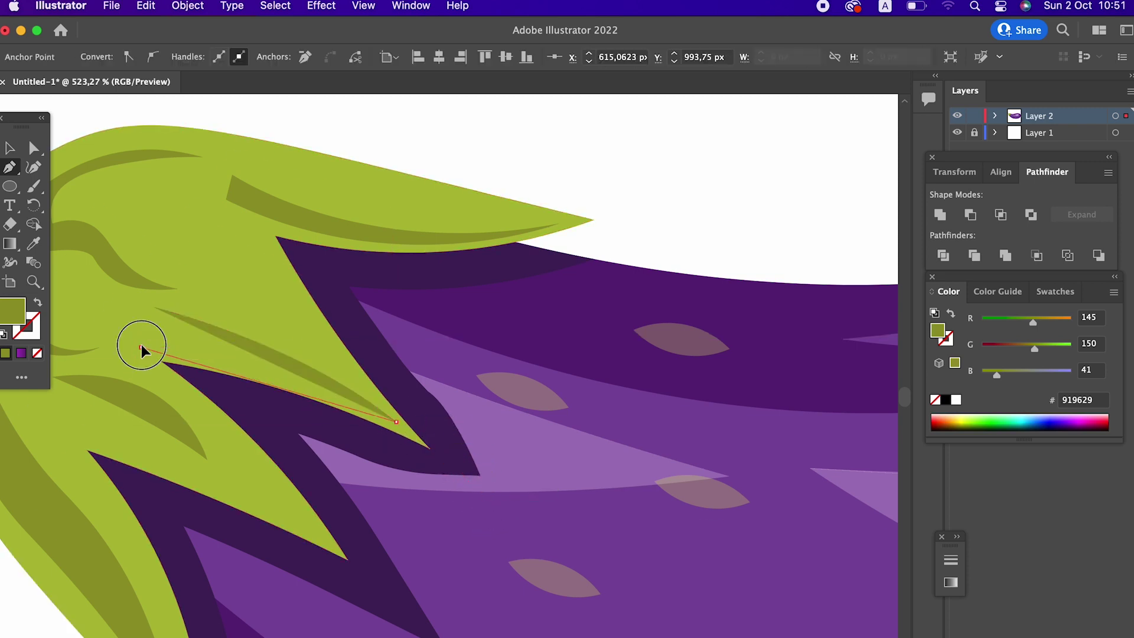
- Zoom in on the stem and start a curved shading path down from its top
key(z)
alt+click(157, 308)
drag(271, 299, 311, 346)
click(311, 347)
click(298, 242)
mouse_move(394, 430)
mouse_down()
mouse_move(448, 494)
mouse_move(446, 454)
mouse_up()
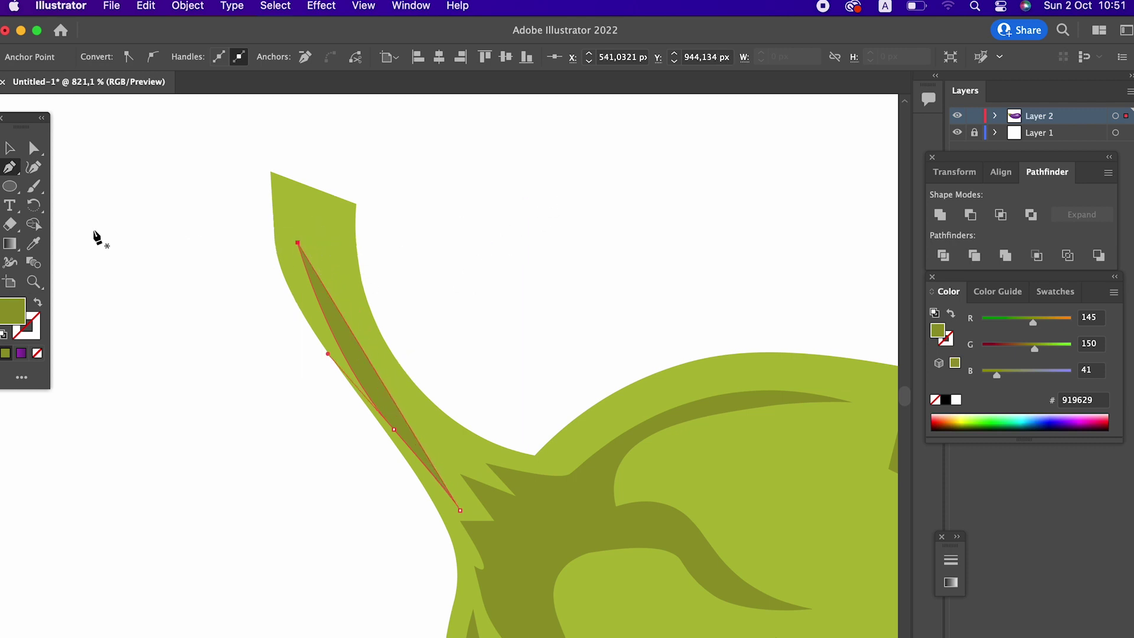
- Bend the stem shading with added anchors using the Curvature tool
click(38, 172)
click(426, 441)
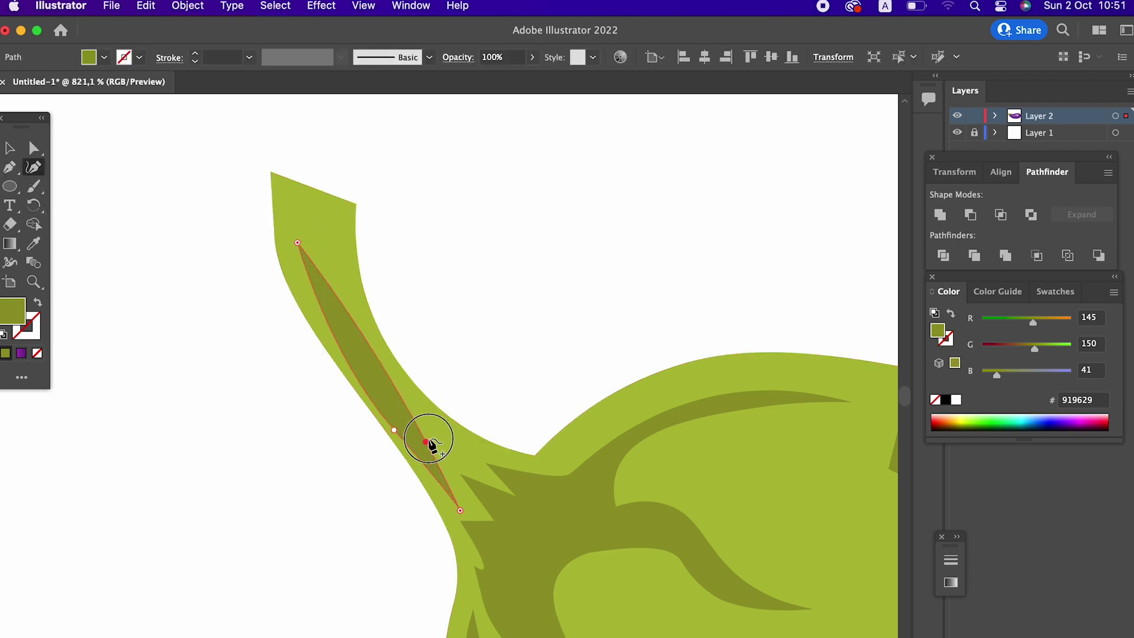
click(349, 333)
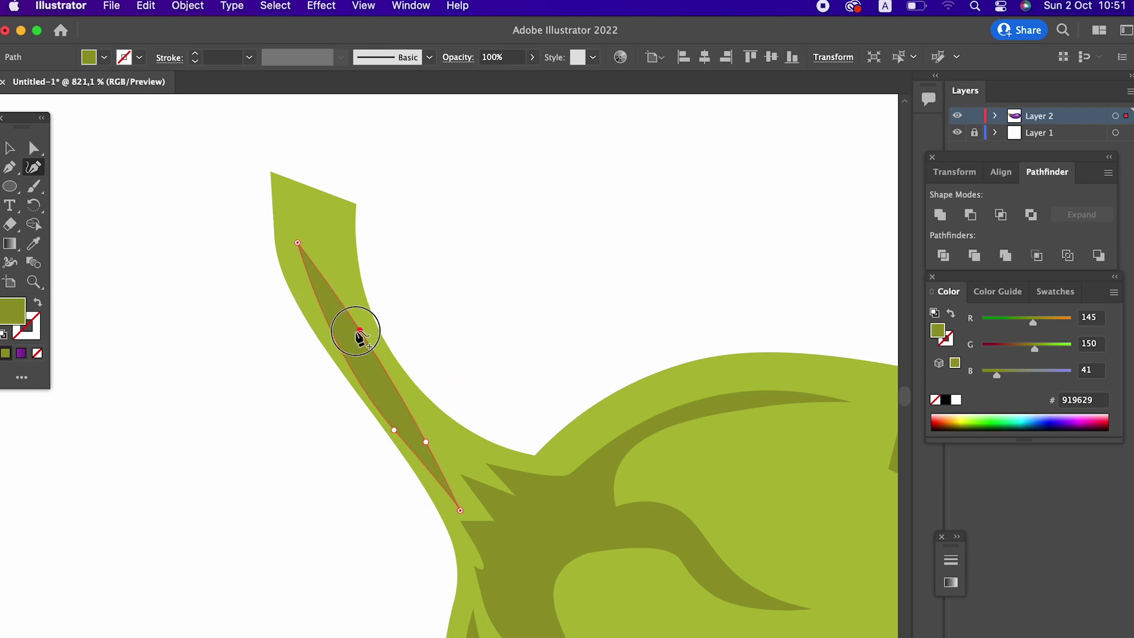
drag(359, 329, 347, 334)
drag(425, 442, 425, 430)
drag(346, 334, 340, 314)
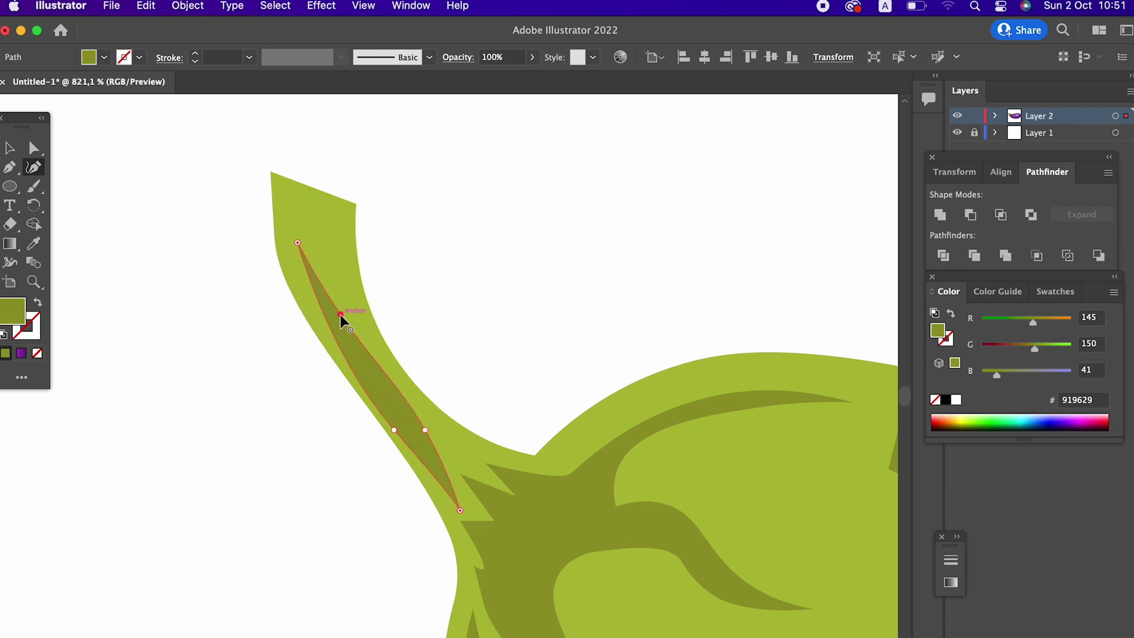
- Extend the stem shading to the tip, delete an extra anchor, and zoom out to the whole eggplant
drag(297, 242, 280, 195)
drag(319, 278, 292, 269)
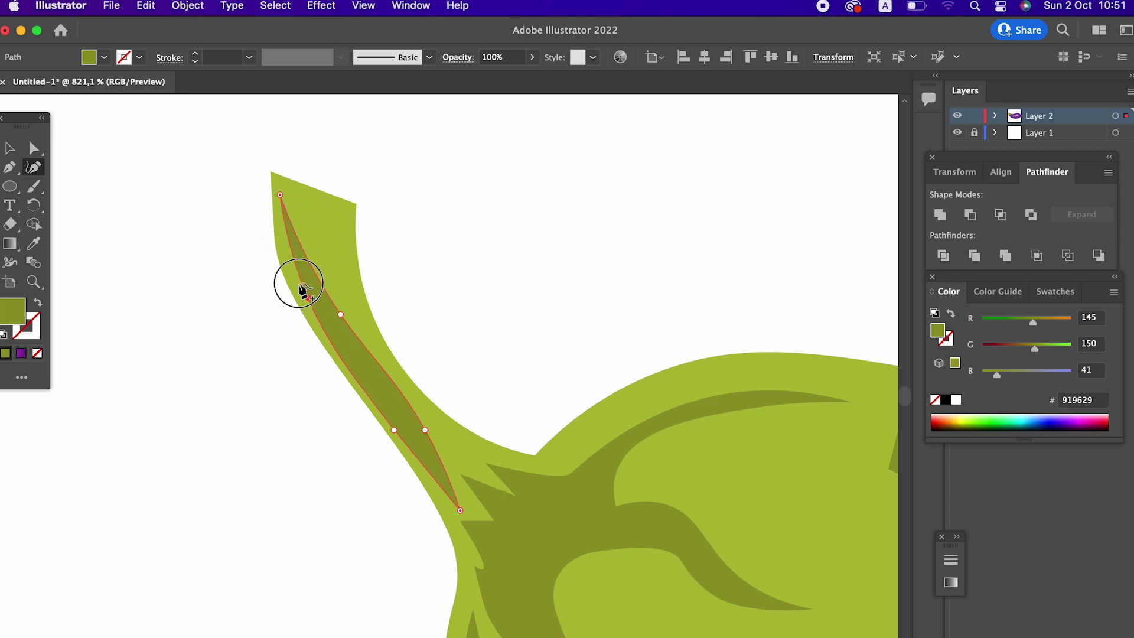
click(394, 432)
key(Delete)
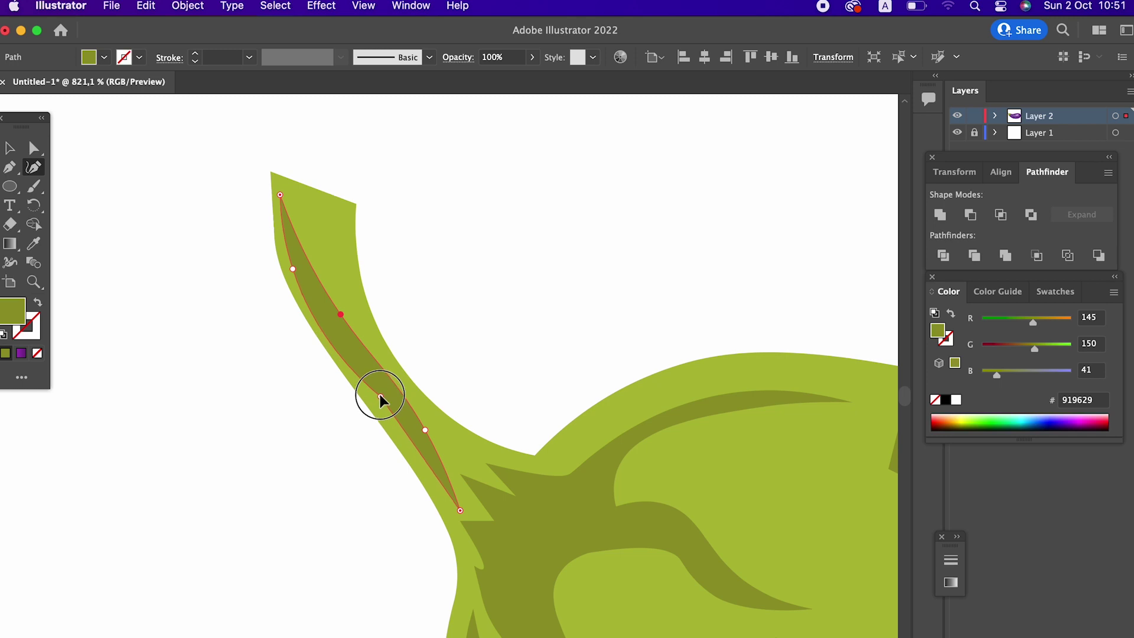
key(z)
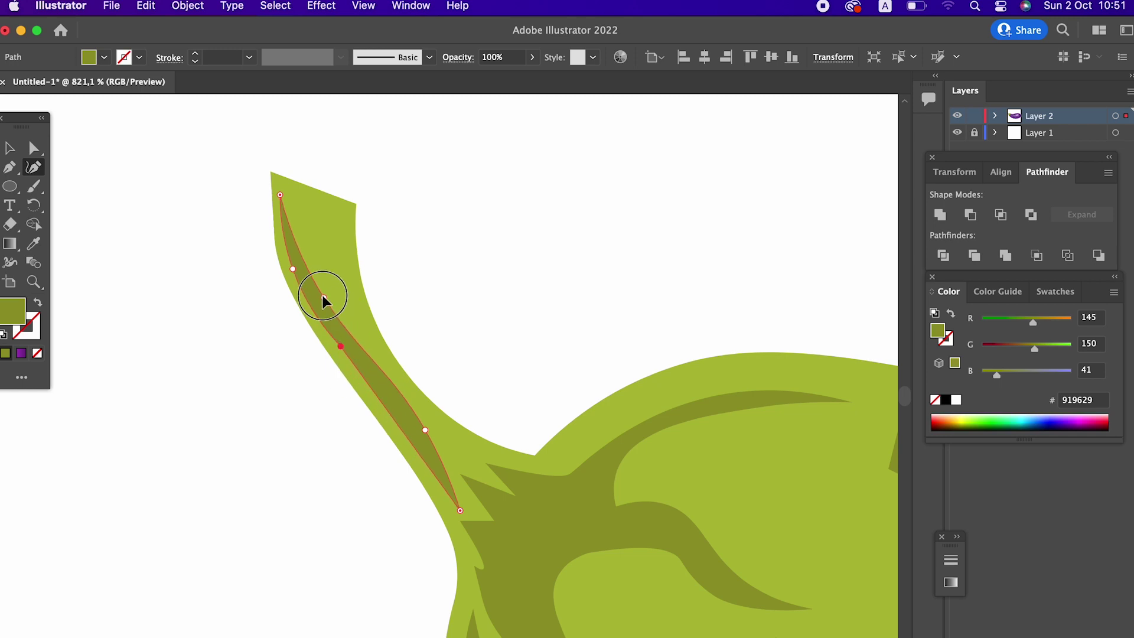
drag(346, 316, 246, 410)
mouse_move(496, 457)
mouse_down()
mouse_move(215, 369)
mouse_move(506, 405)
mouse_move(595, 457)
mouse_move(266, 378)
mouse_move(369, 449)
mouse_up()
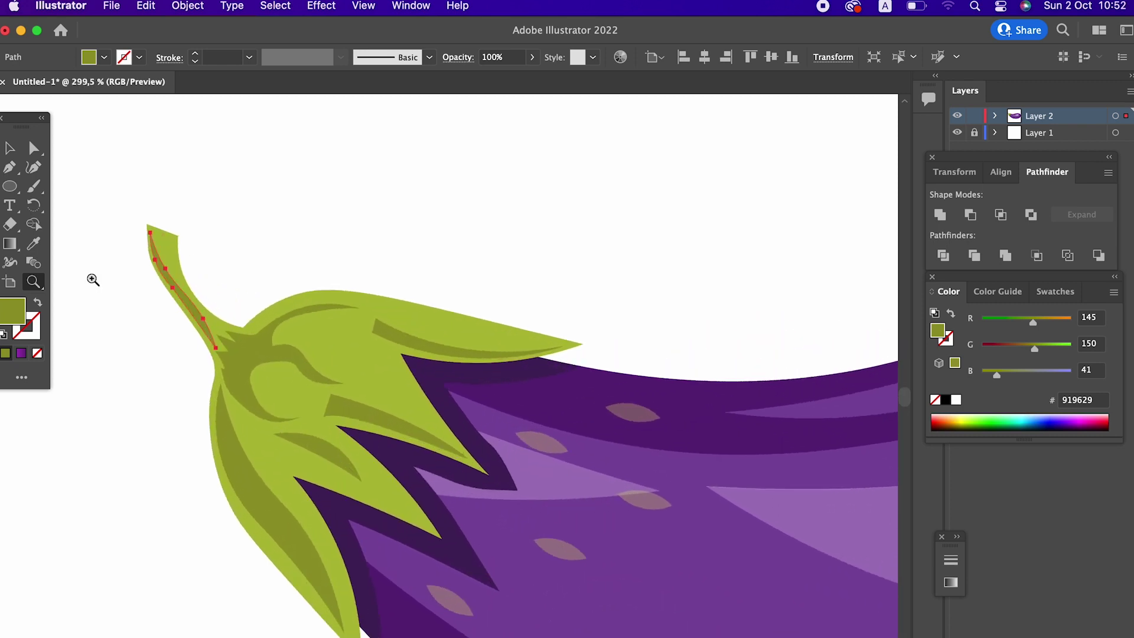
- Draw a new curved highlight shape across the calyx with the Pen tool
super+click(331, 141)
drag(319, 167, 230, 255)
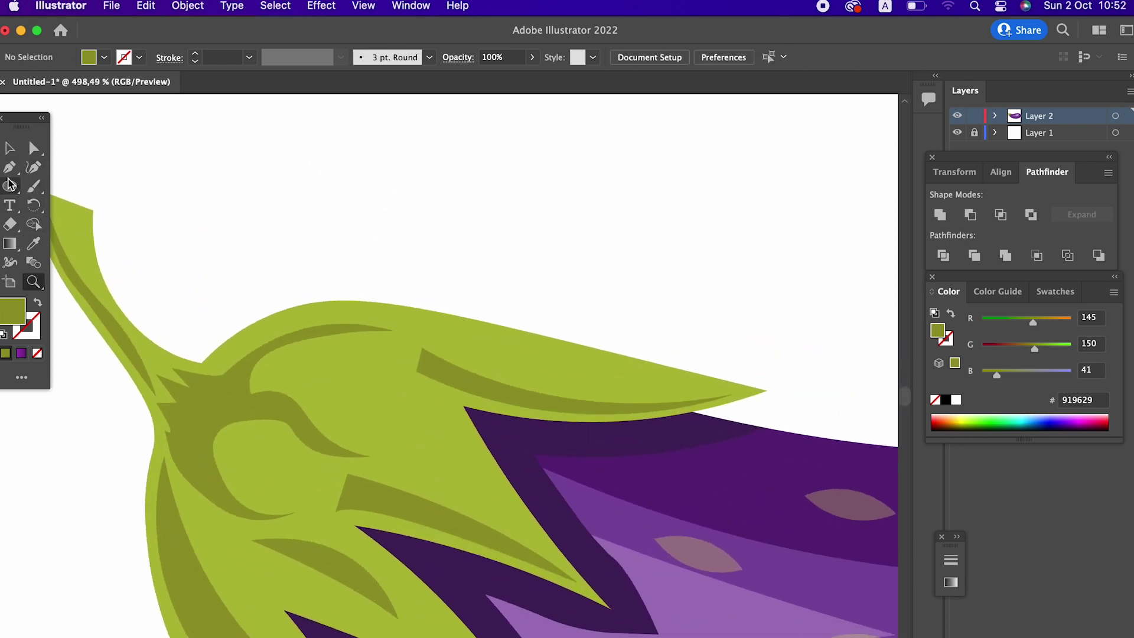
click(247, 340)
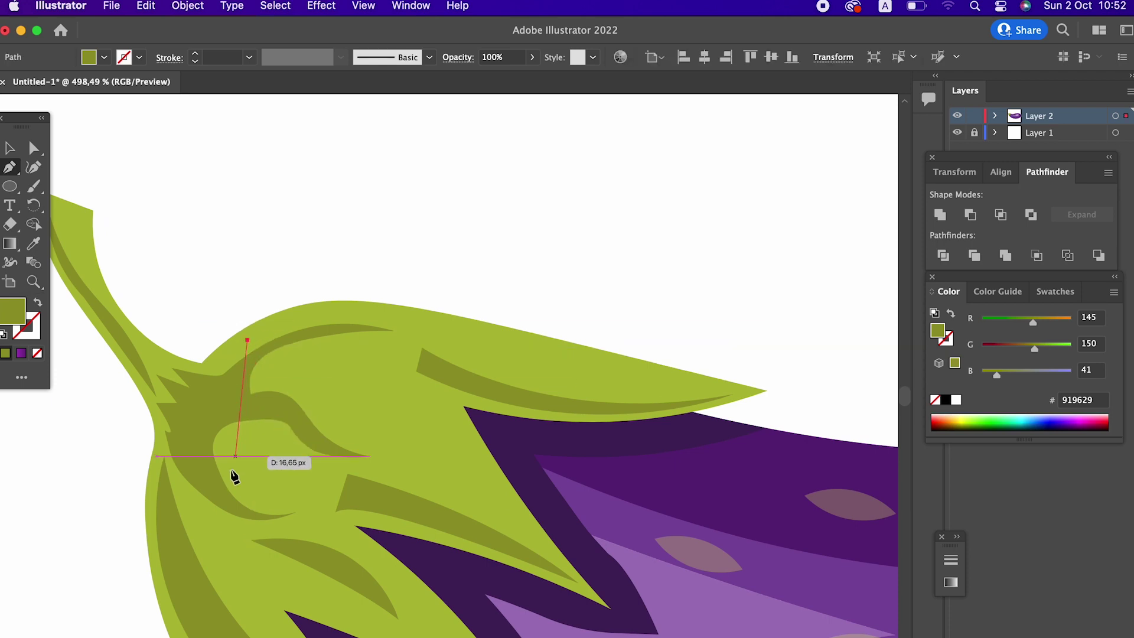
drag(148, 527, 128, 534)
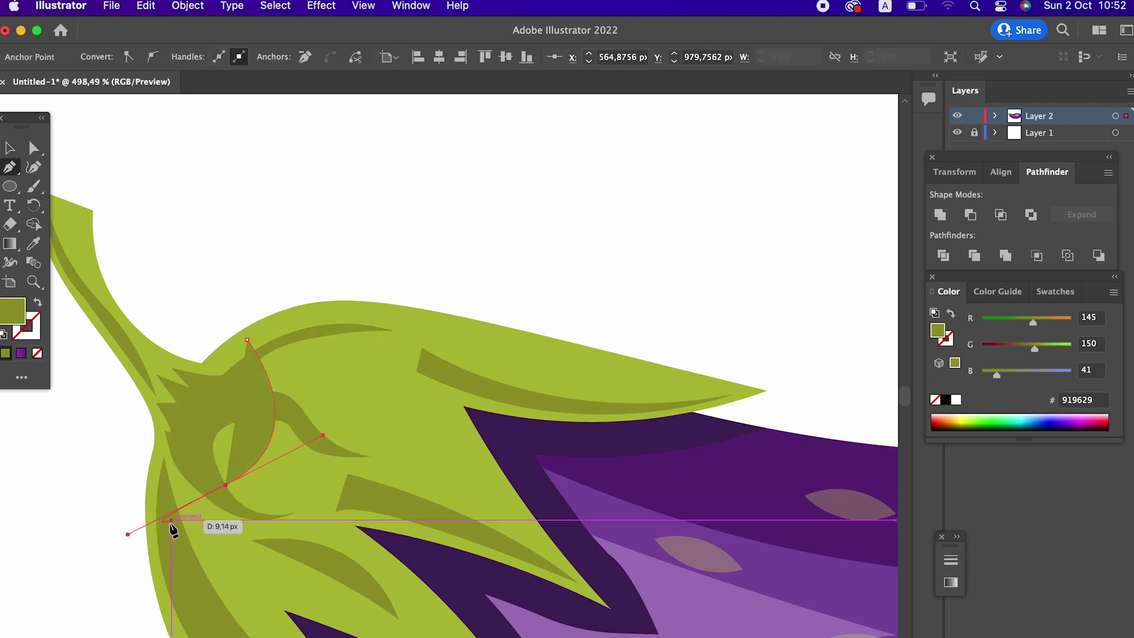
click(225, 485)
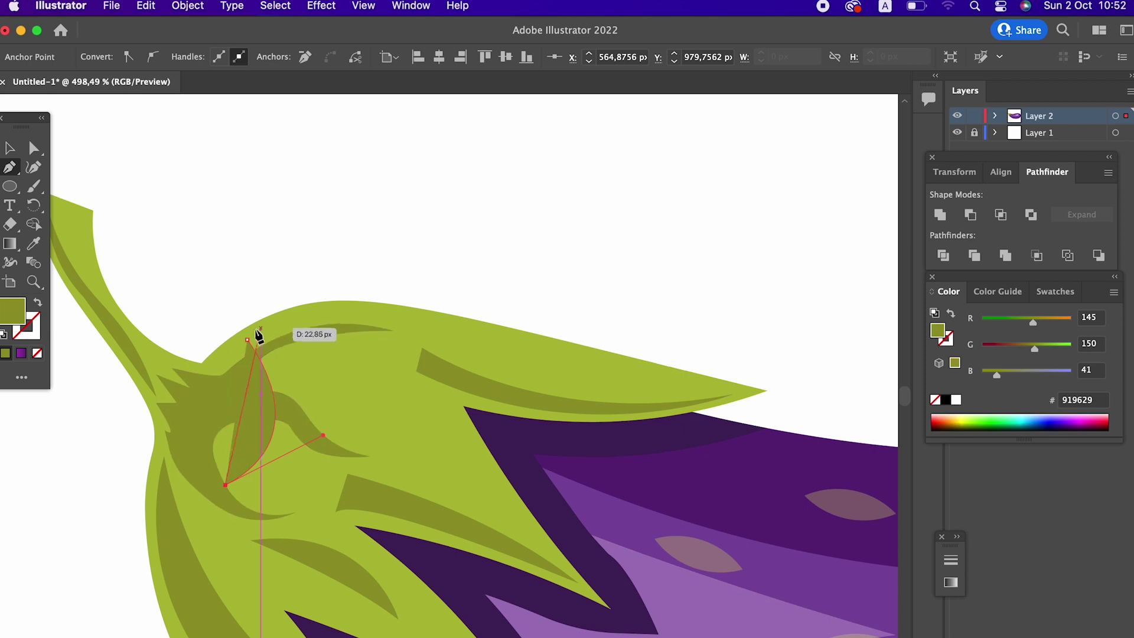
drag(270, 325, 172, 278)
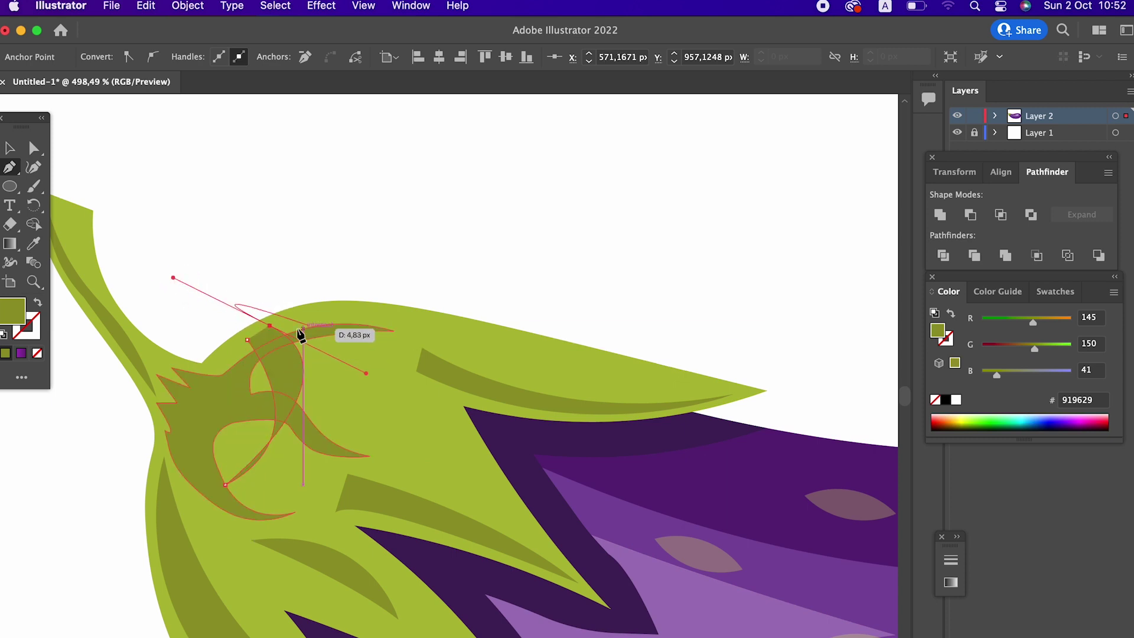
drag(264, 450, 298, 399)
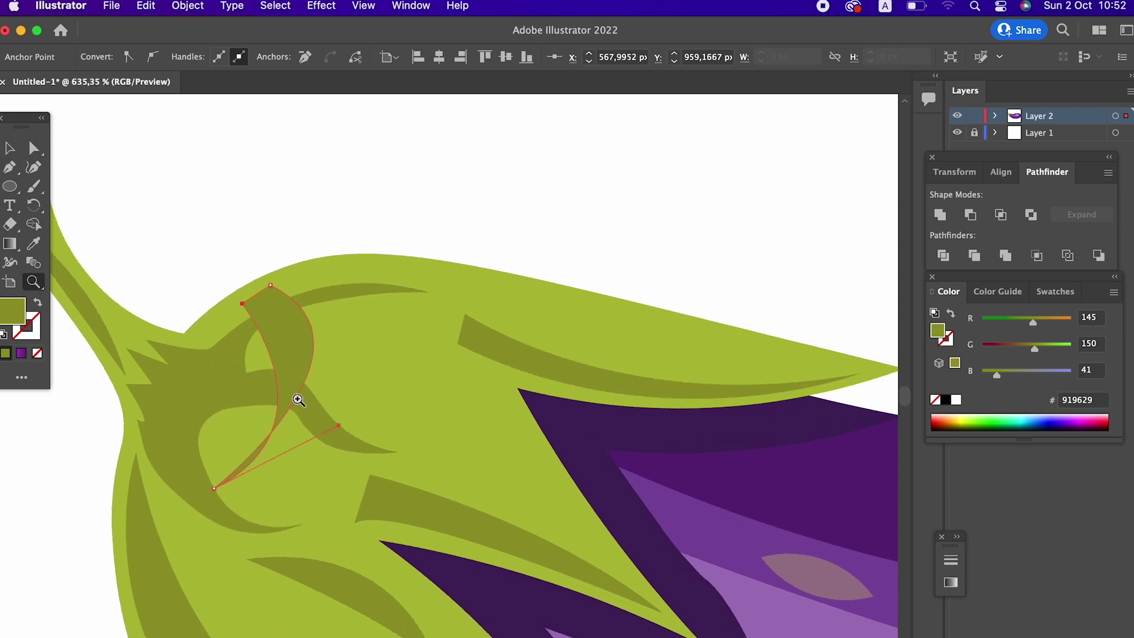
- Refine the highlight's edges and lengthen its bottom tip with the Curvature tool
click(42, 177)
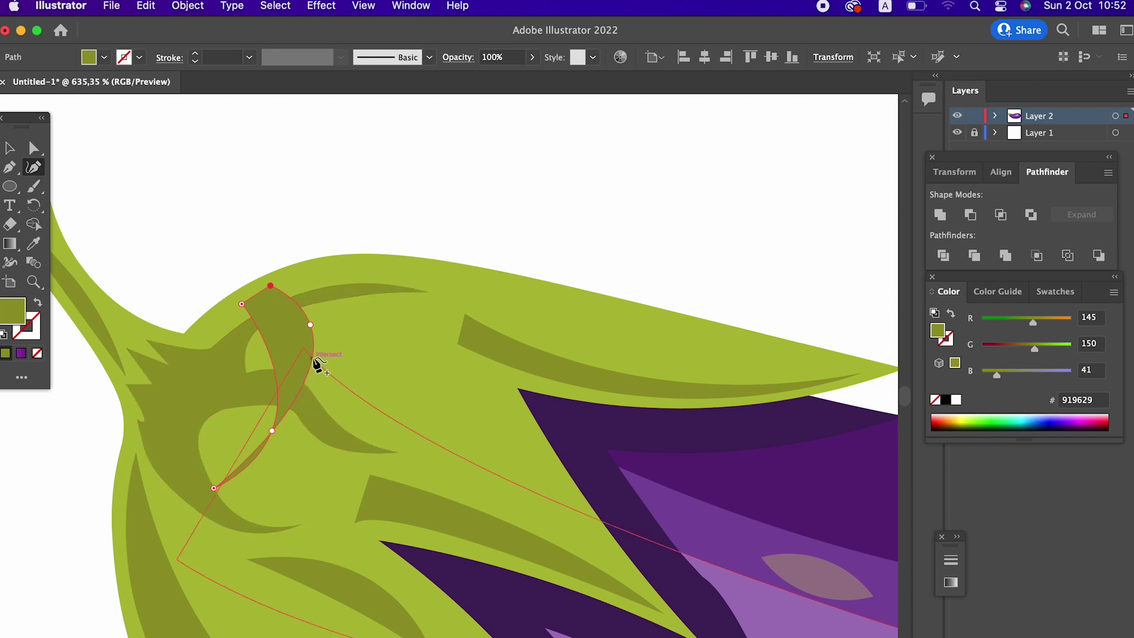
drag(272, 431, 241, 394)
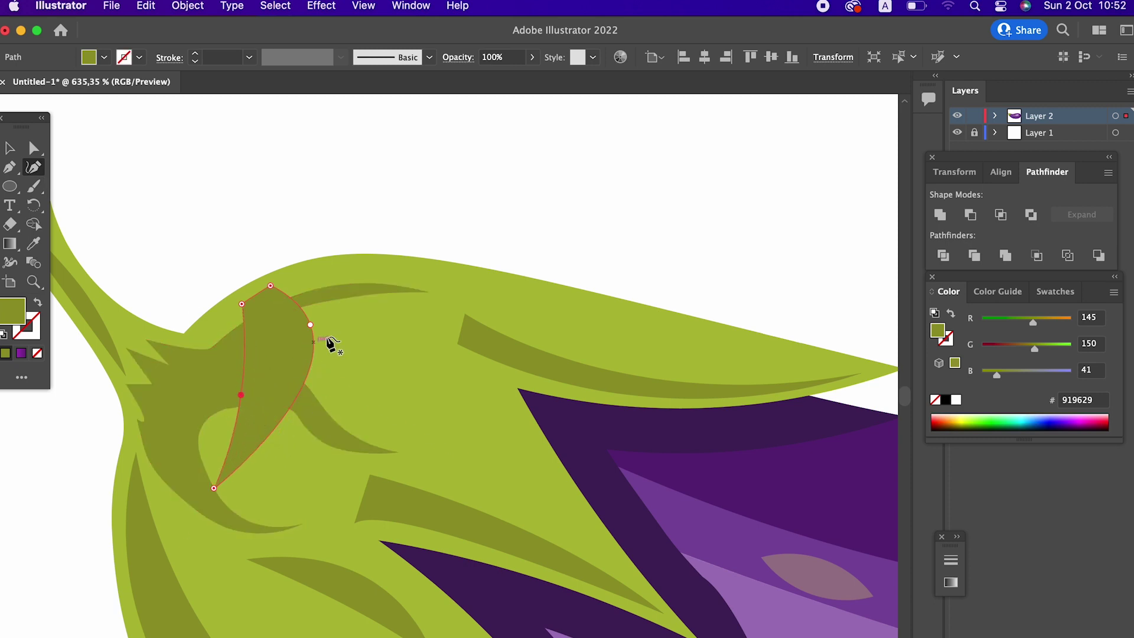
drag(266, 449, 252, 454)
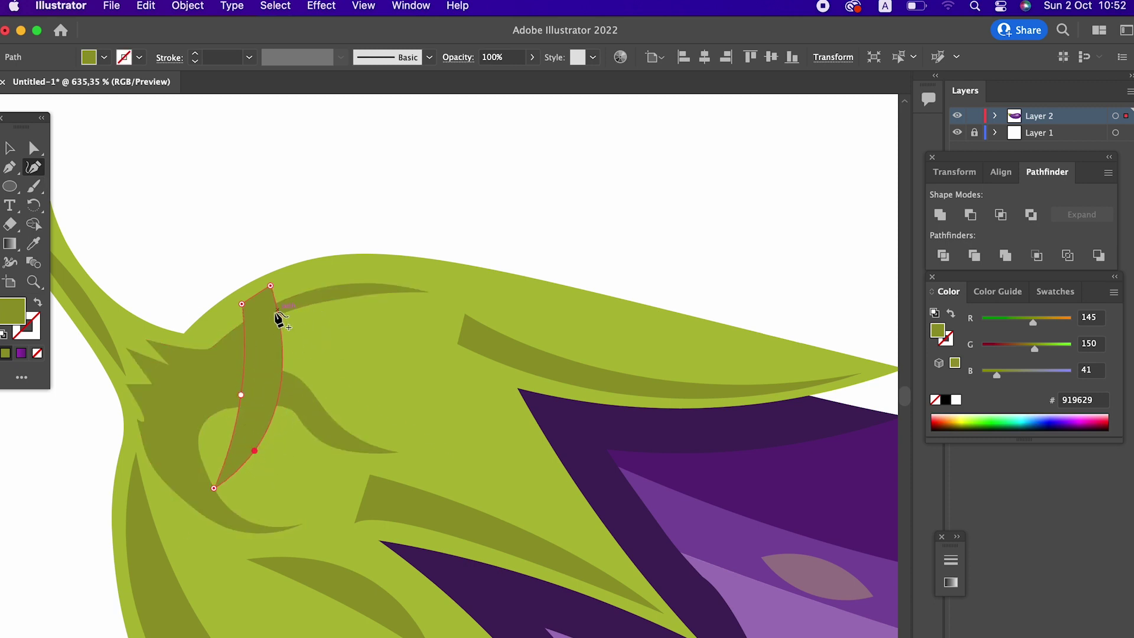
click(248, 345)
drag(282, 379, 274, 376)
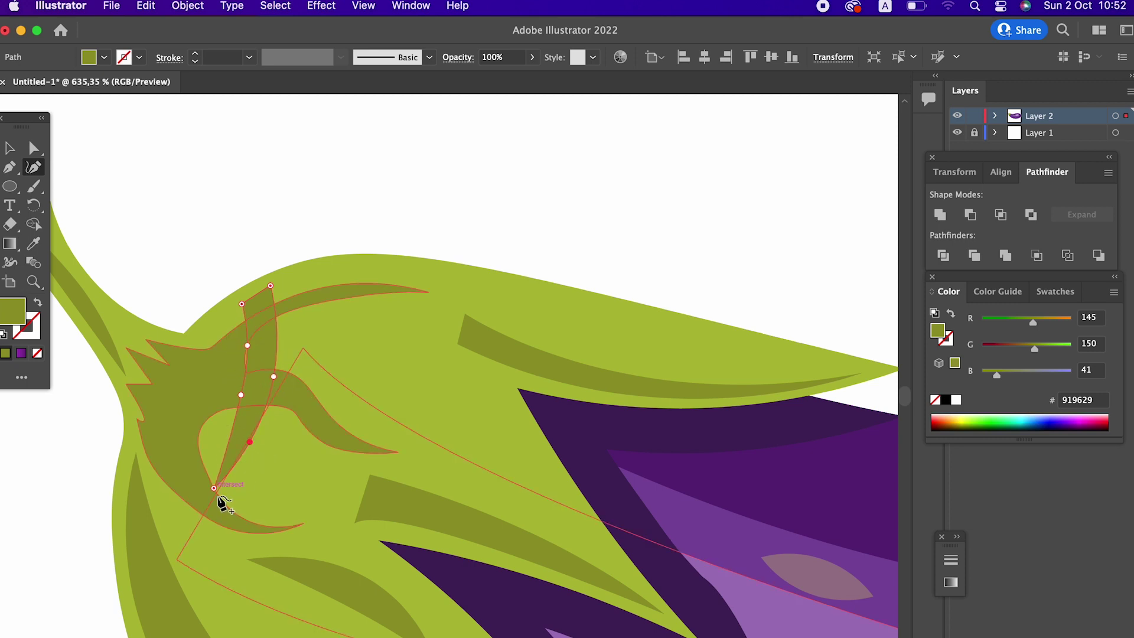
drag(213, 489, 143, 482)
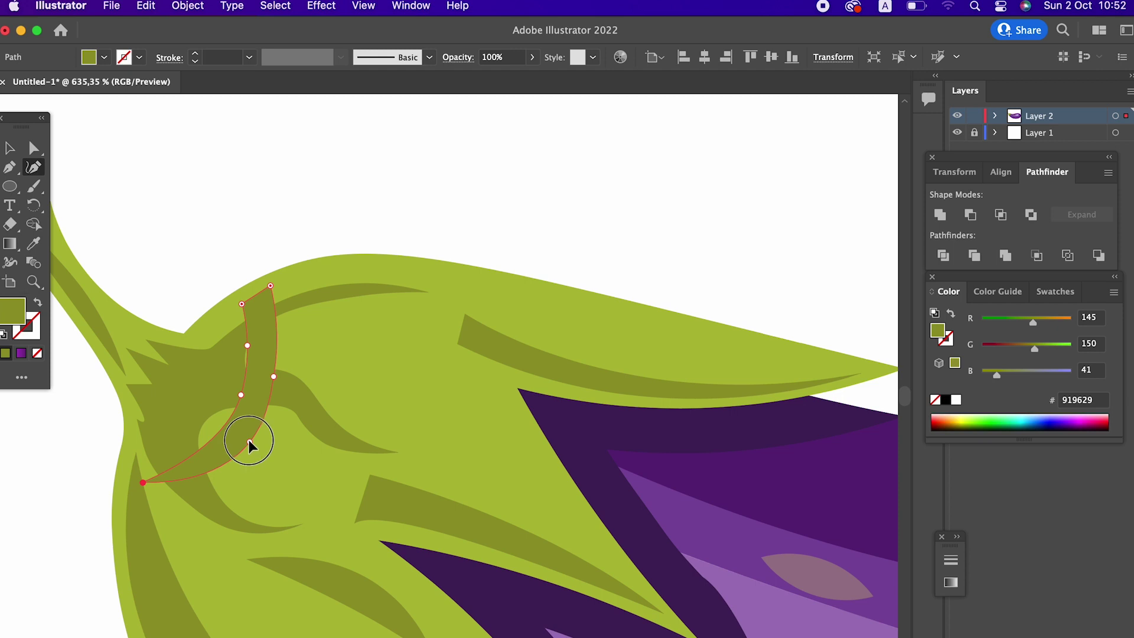
drag(250, 441, 249, 420)
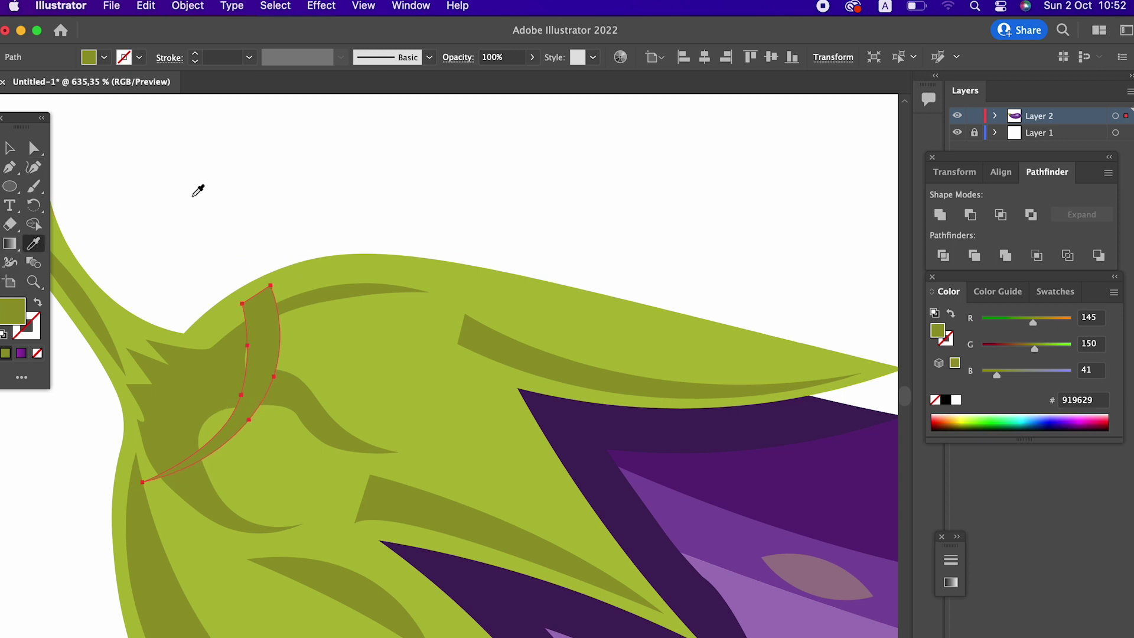
- Fill the highlight shape with white and select it
click(152, 222)
key(z)
alt+click(344, 189)
alt+click(157, 216)
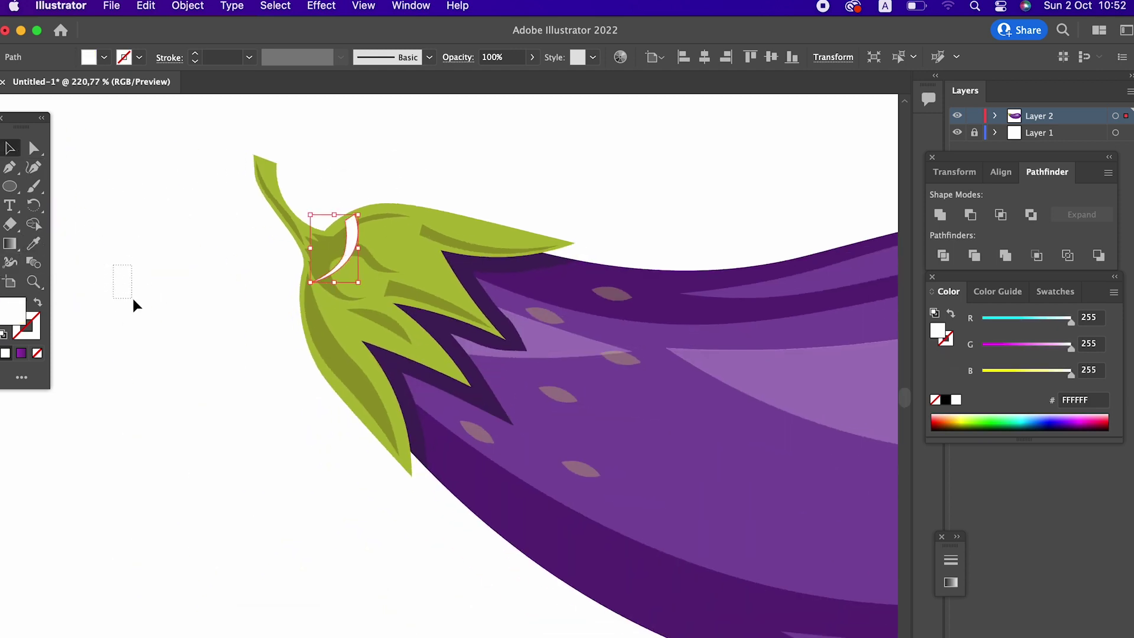
key(v)
drag(258, 362, 220, 451)
click(354, 252)
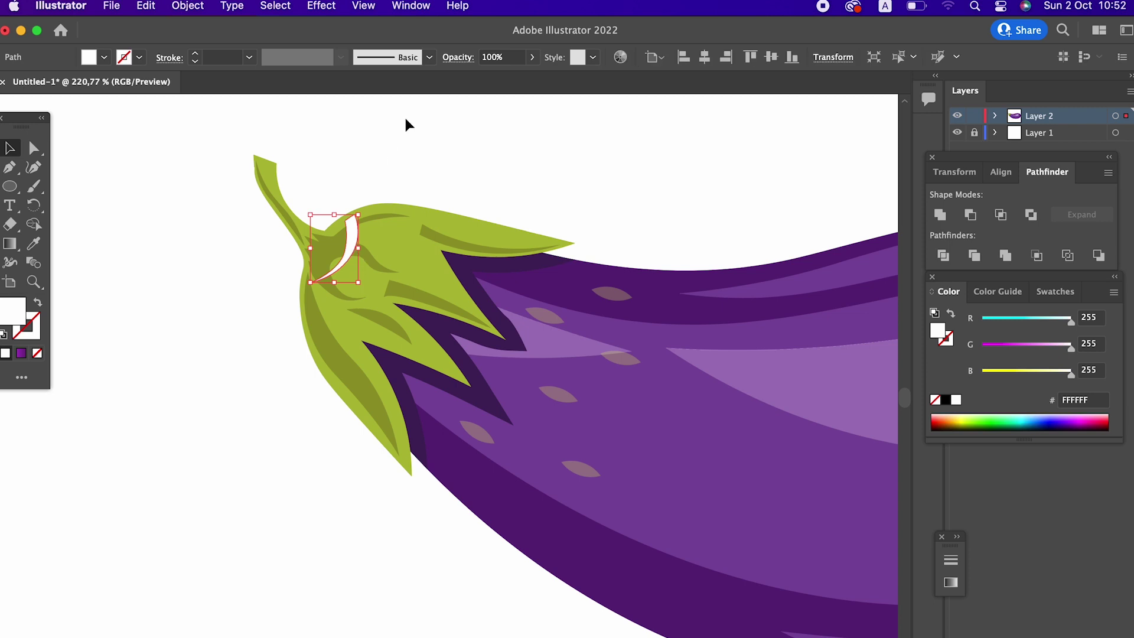
- Lower the white highlight's opacity to about 34%
click(534, 61)
click(496, 87)
drag(530, 63, 500, 81)
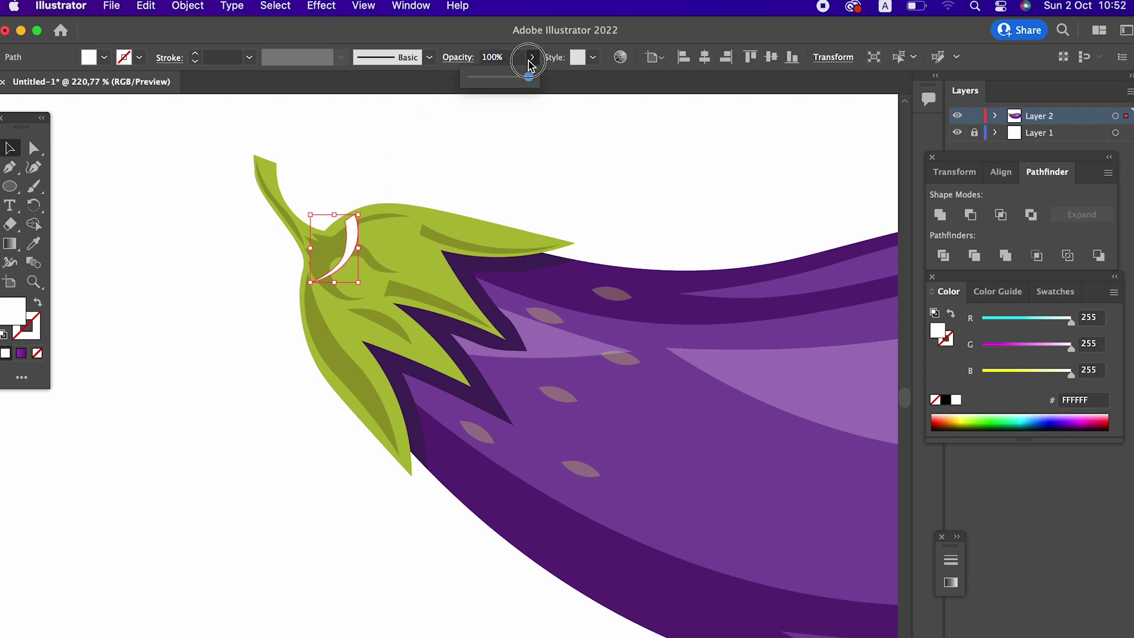
click(536, 167)
key(z)
mouse_move(536, 167)
mouse_down()
mouse_move(400, 393)
mouse_move(358, 248)
mouse_up()
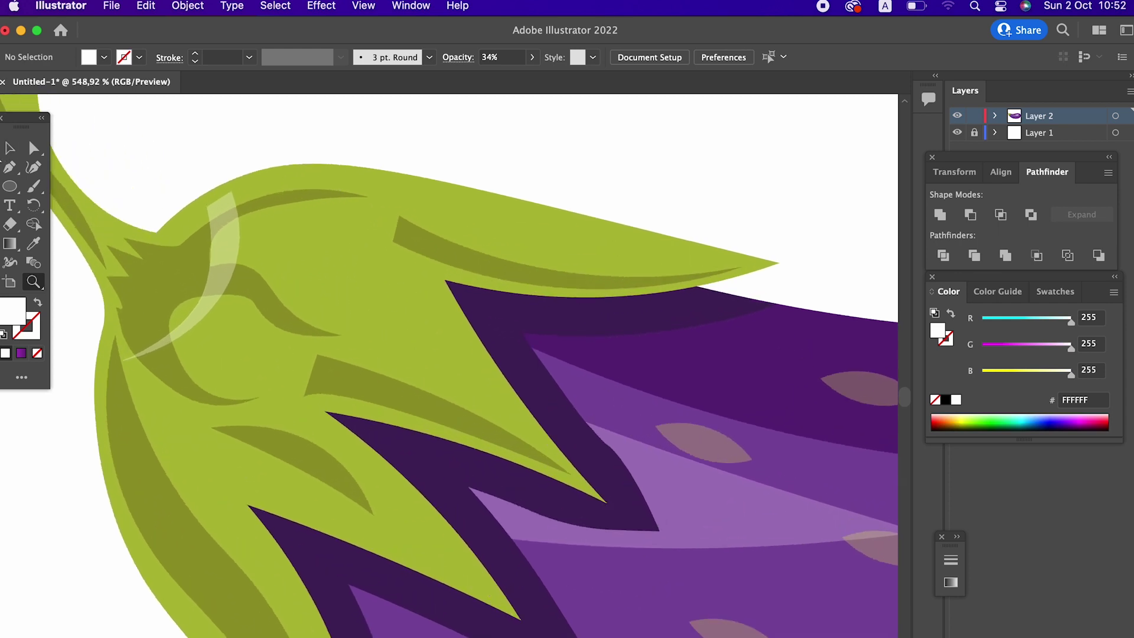
click(11, 169)
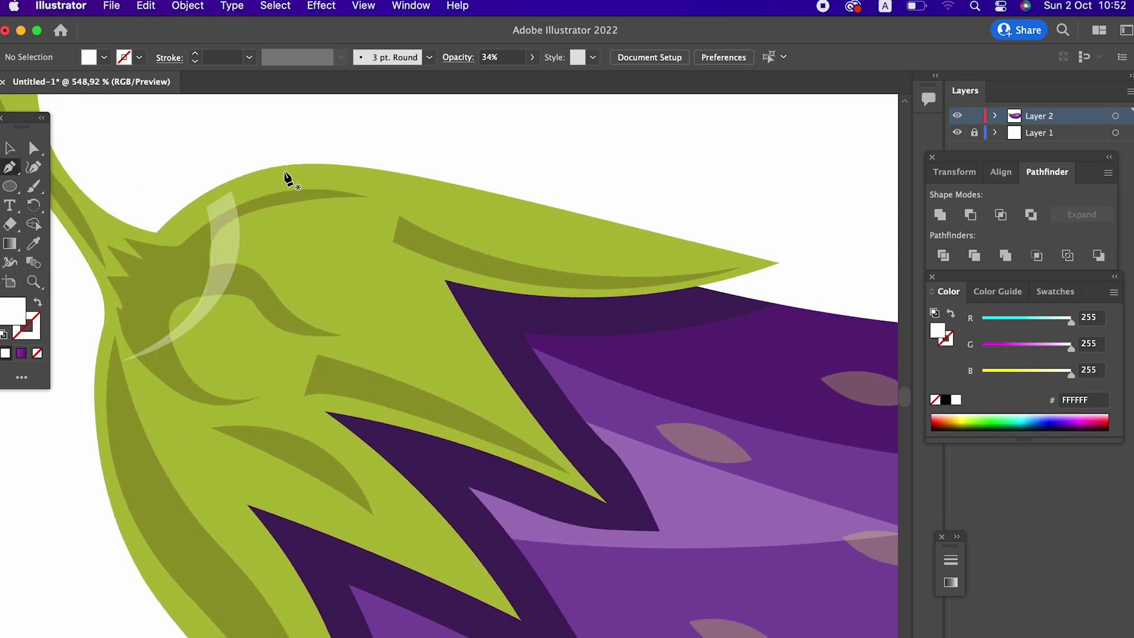
- Draw a thin sliver along the calyx top and eyedropper the first highlight's translucent white
mouse_move(586, 229)
mouse_down()
mouse_move(872, 278)
mouse_move(874, 292)
mouse_up()
click(587, 228)
drag(273, 215, 155, 212)
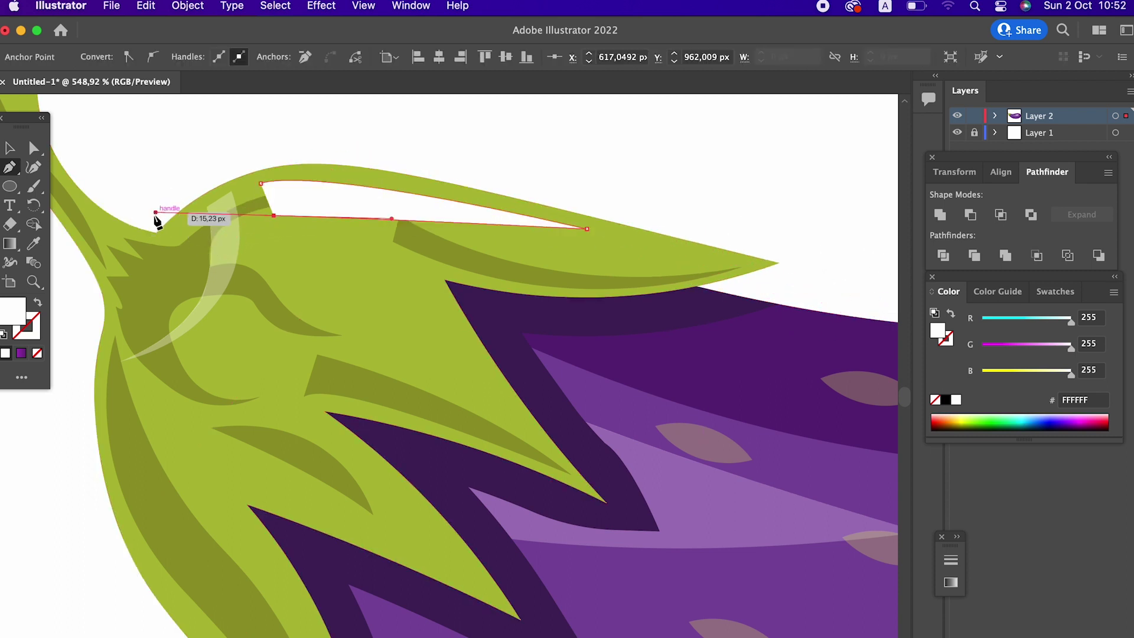
click(274, 216)
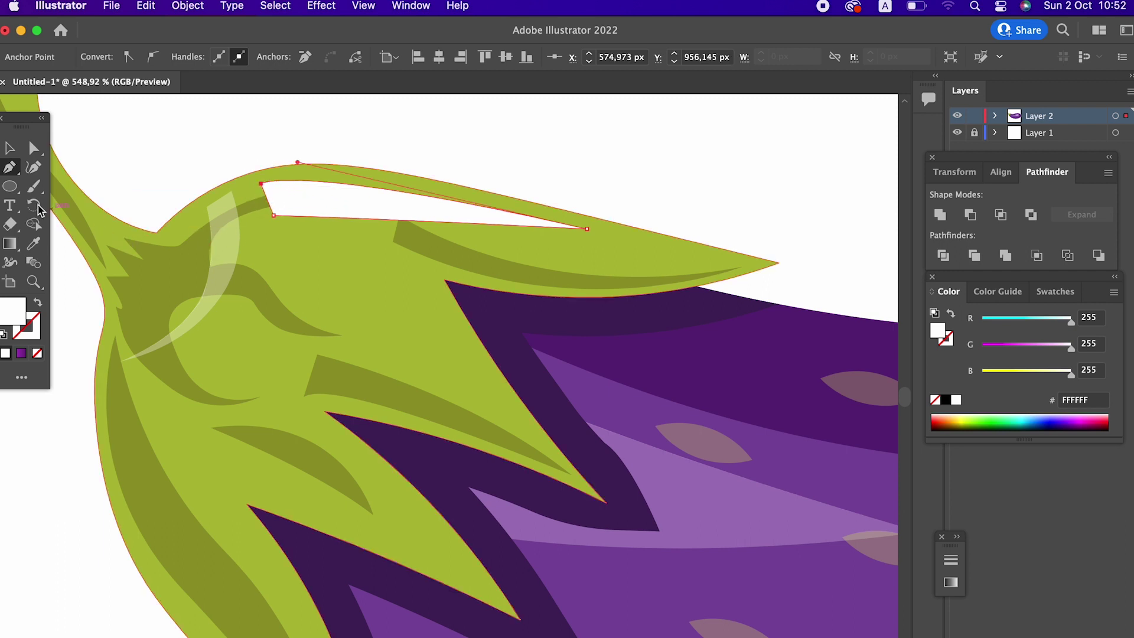
click(36, 245)
click(220, 234)
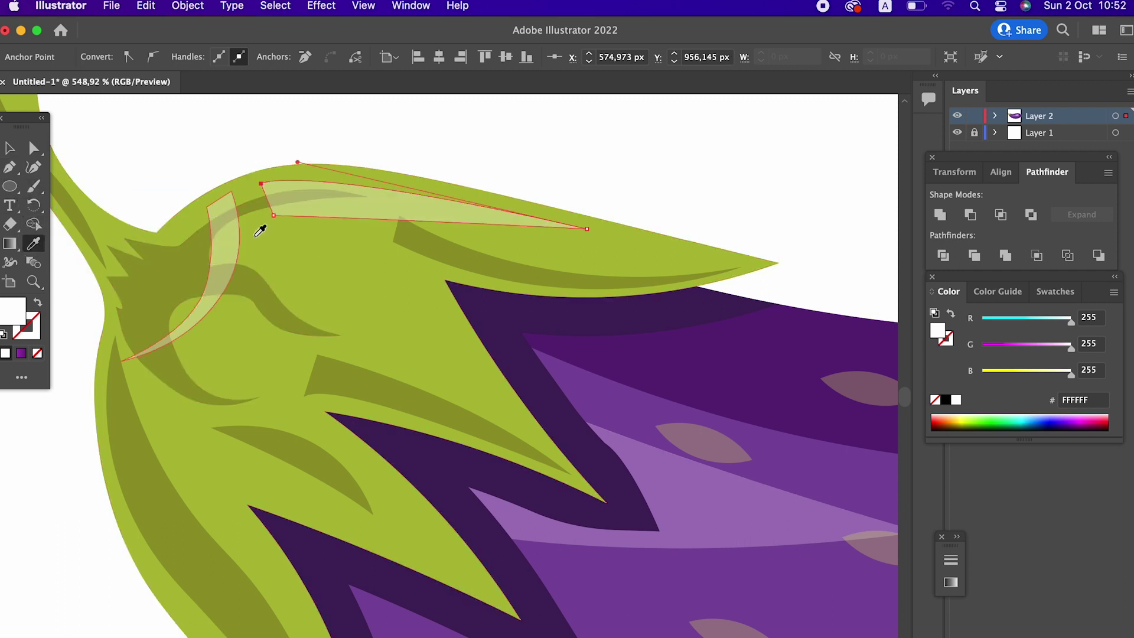
key(z)
scroll(380, 238, down, 3)
scroll(458, 246, up, 2)
scroll(459, 245, up, 1)
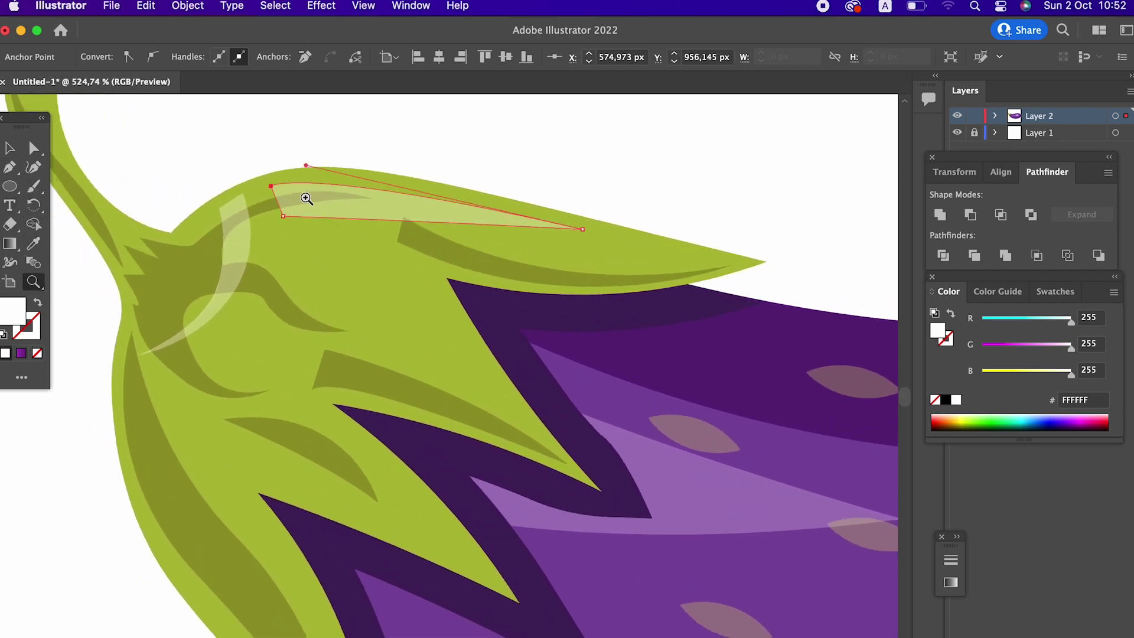
- Stretch the sliver's tip toward the calyx point and curve its lower edge
click(33, 167)
drag(592, 233, 627, 248)
drag(354, 217, 343, 217)
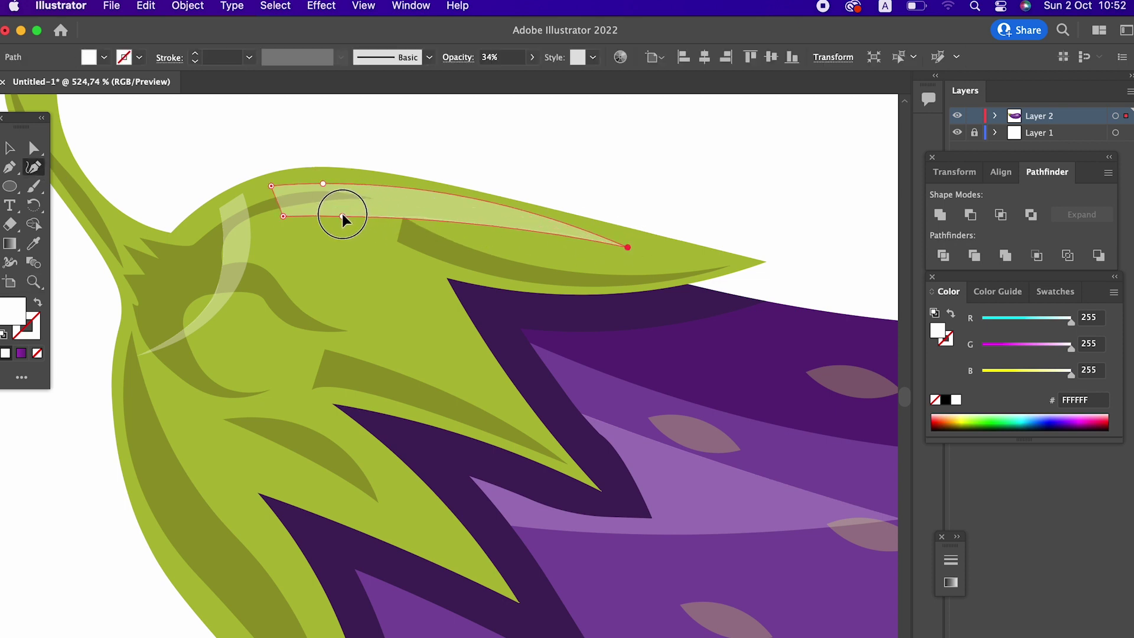
key(z)
scroll(503, 164, down, 3)
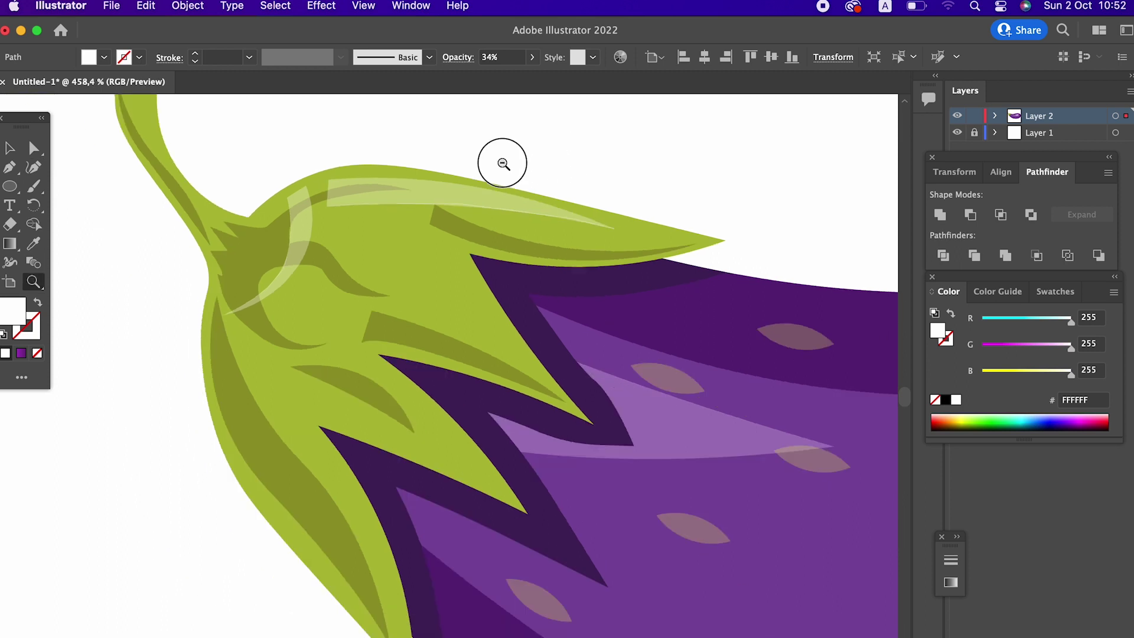
scroll(369, 166, down, 3)
scroll(405, 252, up, 3)
scroll(405, 253, up, 3)
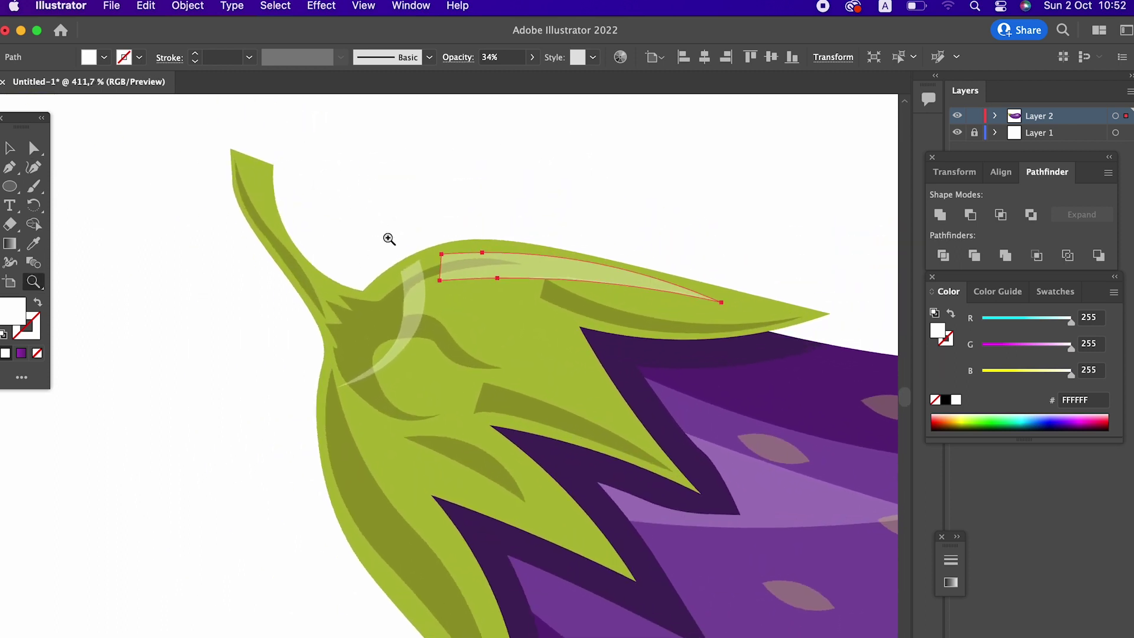
scroll(387, 240, up, 2)
- Draw a small oval on the calyx and give it the translucent white highlight look
click(9, 186)
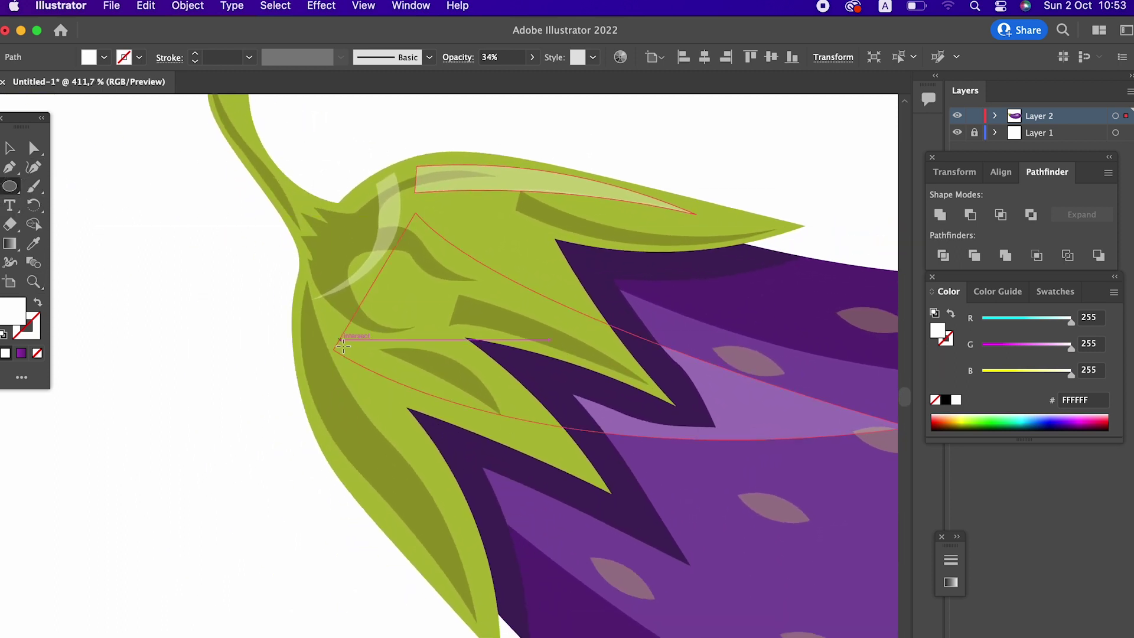
drag(305, 319, 364, 336)
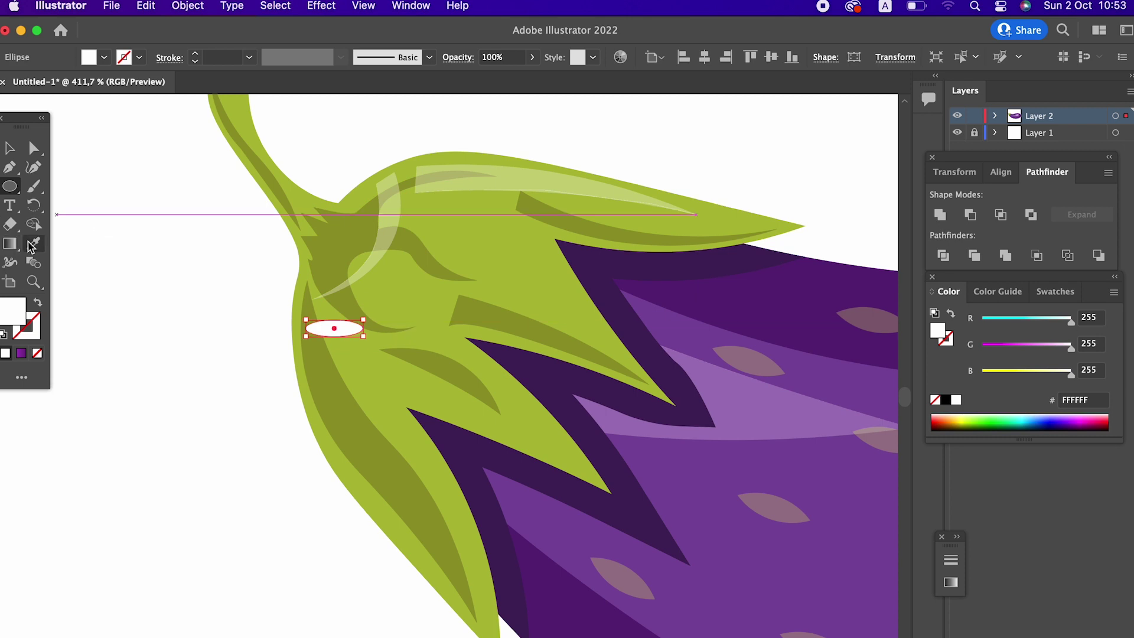
click(33, 244)
click(425, 177)
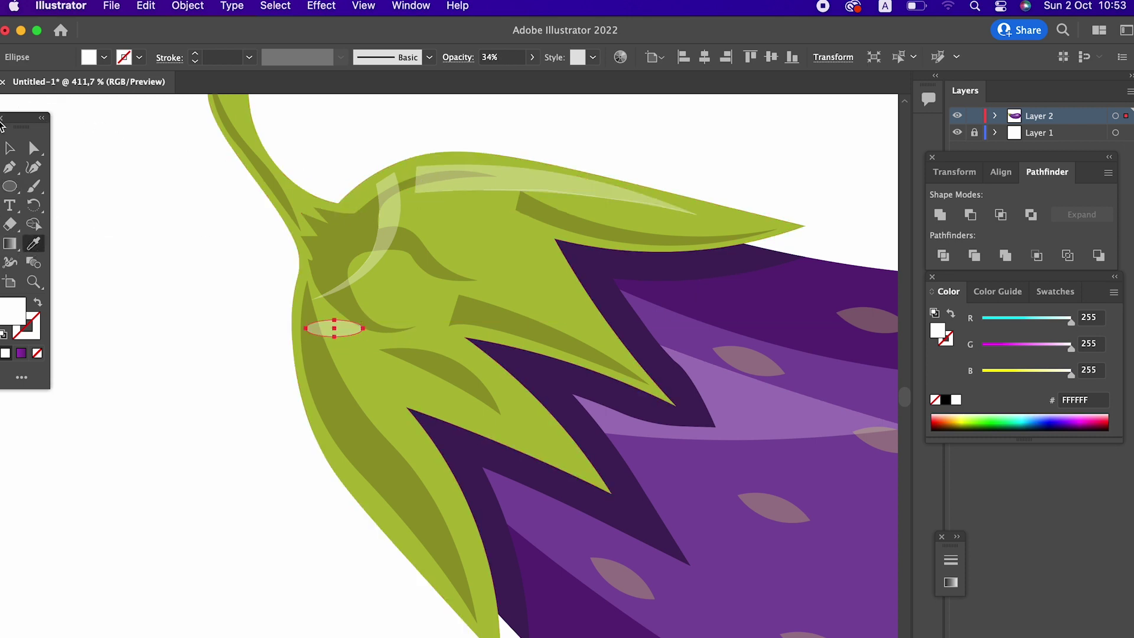
key(shift+super+a)
key(z)
scroll(93, 329, down, 5)
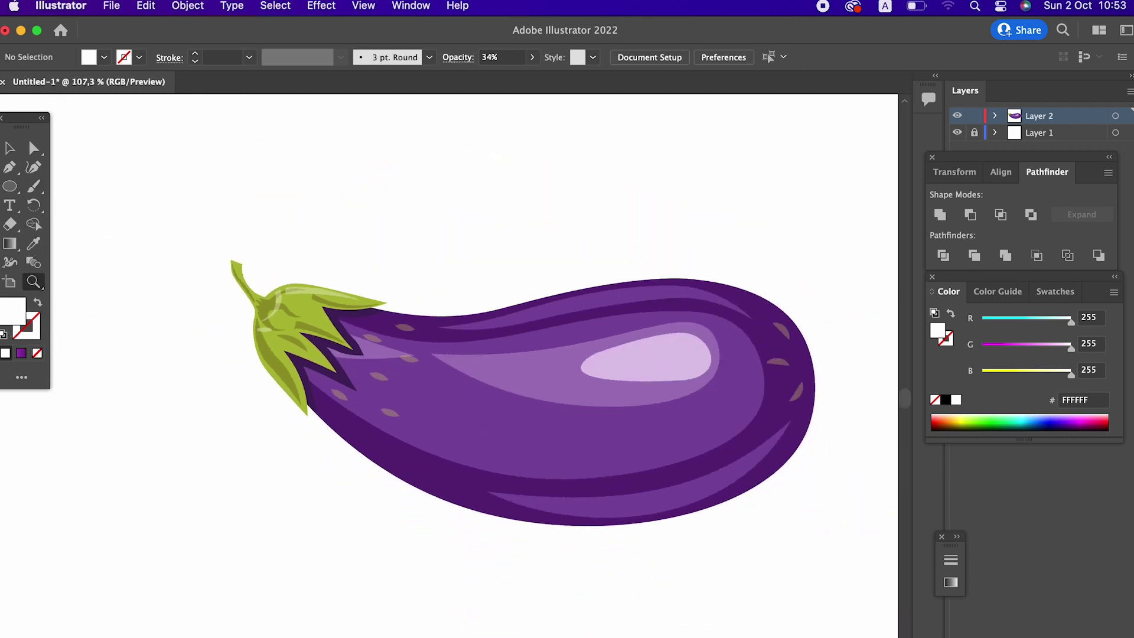
- Select all the eggplant artwork and group it into one object
scroll(183, 301, down, 3)
scroll(195, 293, down, 1)
scroll(206, 298, up, 2)
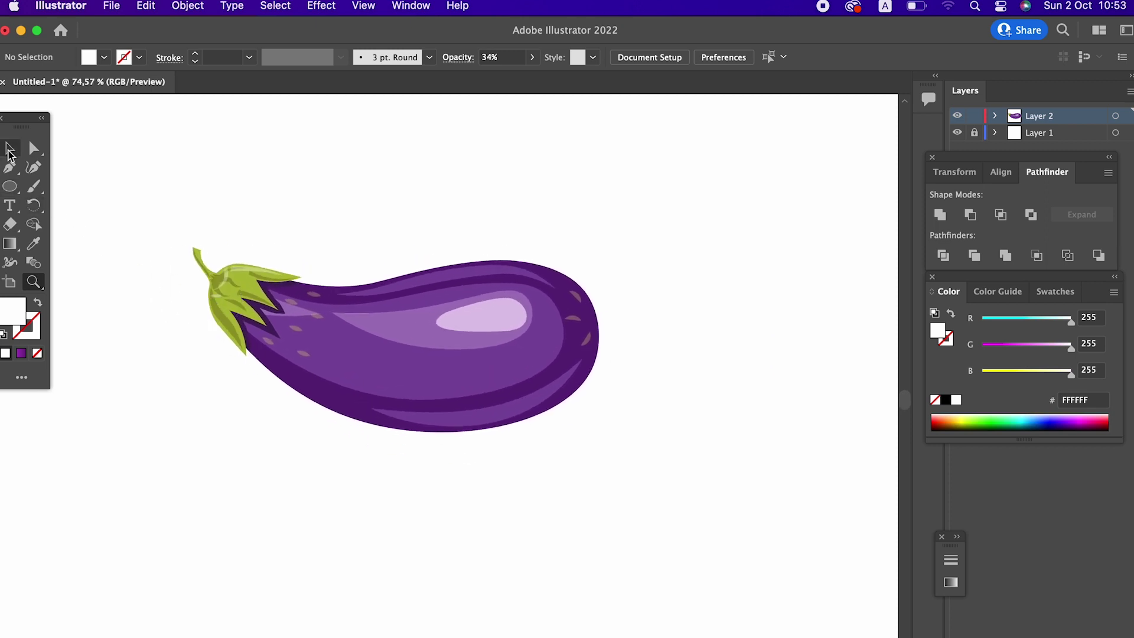
key(super+a)
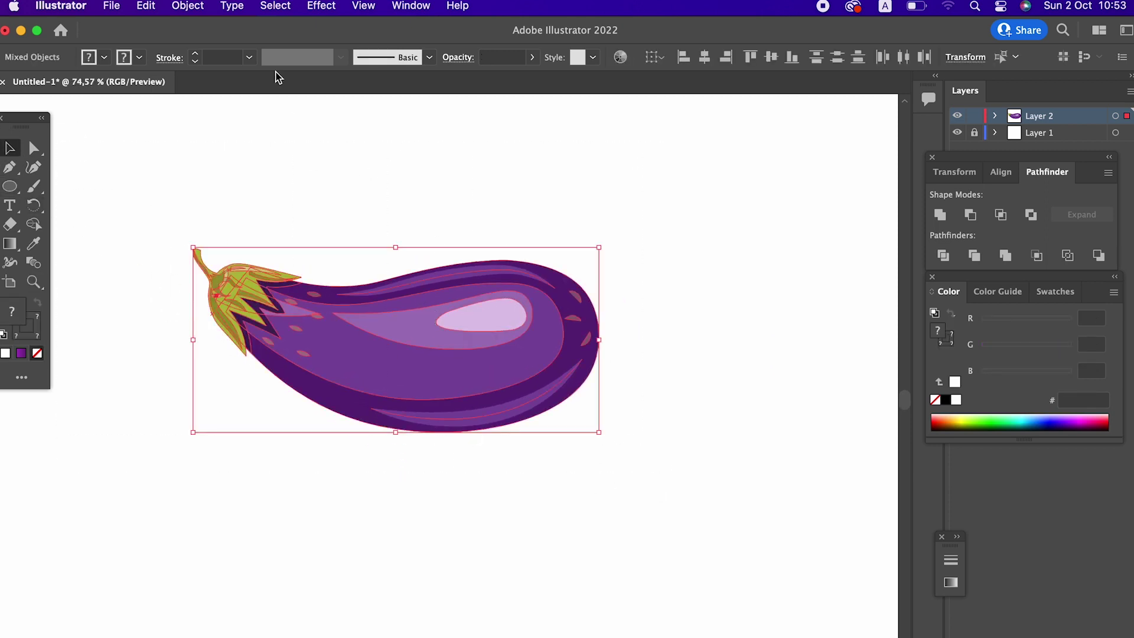
click(188, 6)
click(220, 111)
click(658, 463)
- Centre the eggplant group horizontally on the artboard
key(super+a)
key(z)
alt+click(451, 322)
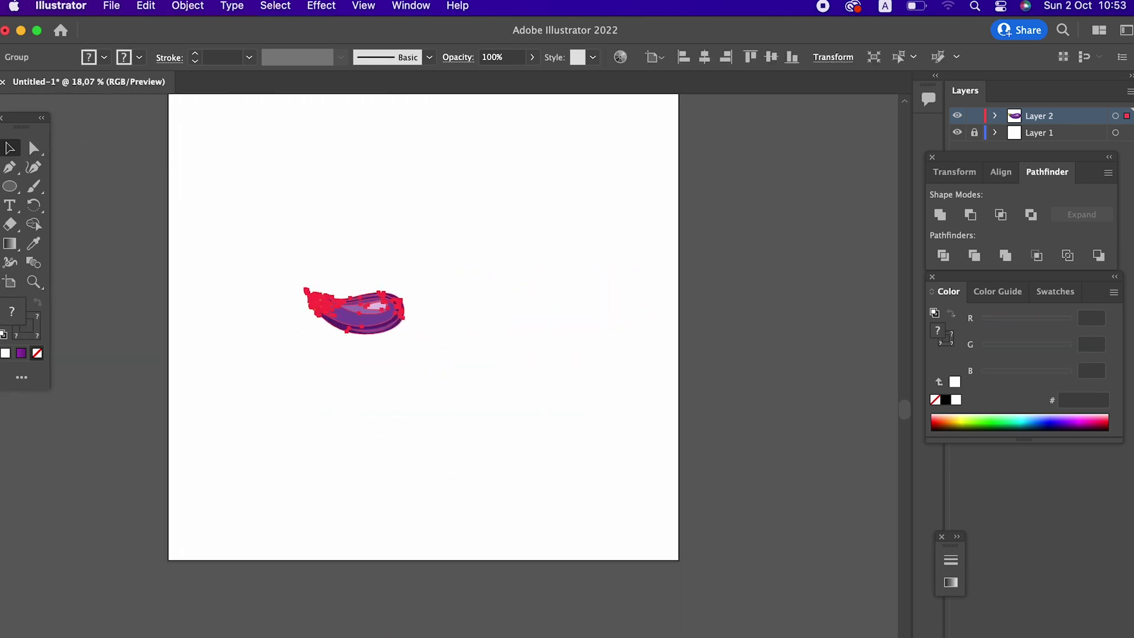
click(704, 57)
- Enlarge the eggplant proportionally and draw a wide flat oval beneath it
click(572, 331)
click(438, 311)
drag(473, 327, 543, 385)
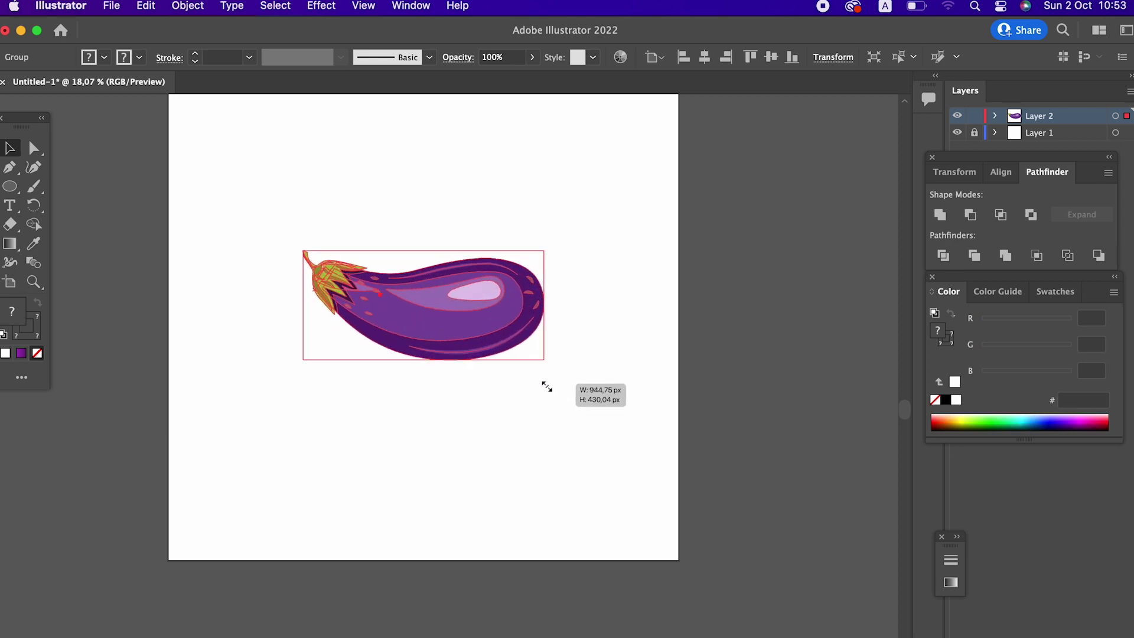
click(543, 384)
key(z)
mouse_move(430, 219)
mouse_down()
mouse_move(489, 295)
mouse_move(479, 347)
mouse_up()
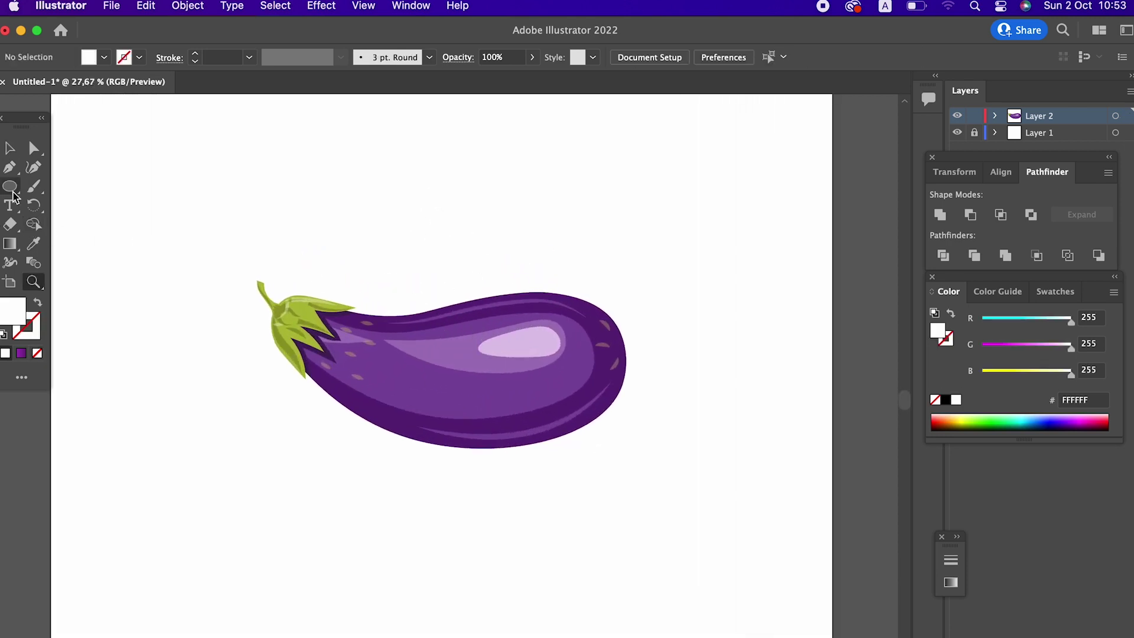
drag(267, 429, 650, 458)
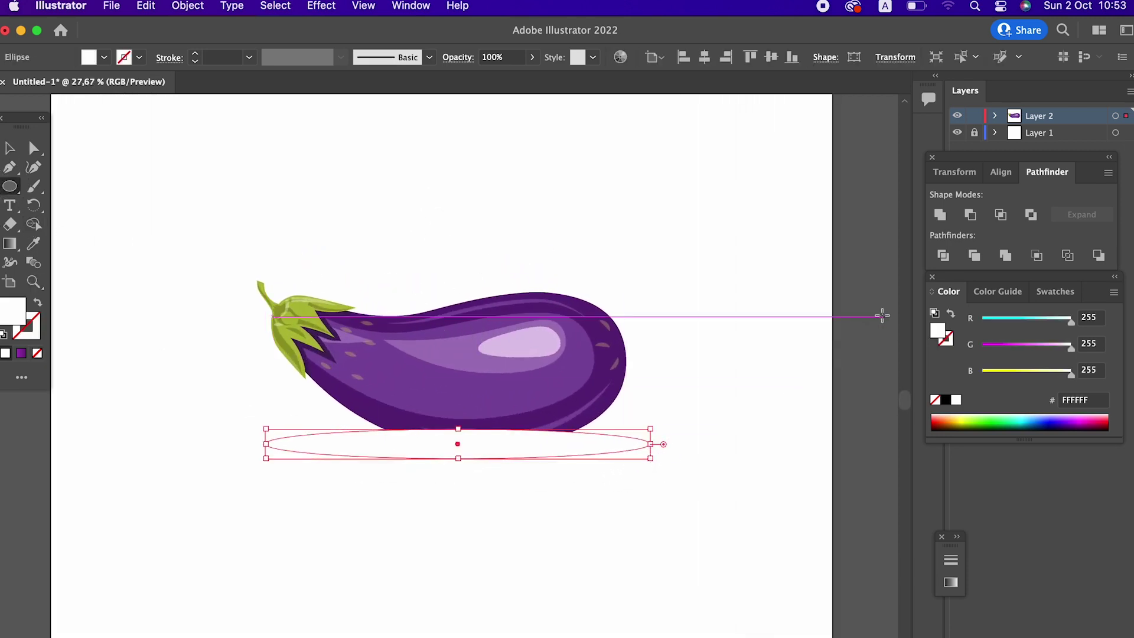
- Fill the oval black and bring the eggplant group in front of it
click(946, 400)
key(v)
click(512, 374)
click(185, 7)
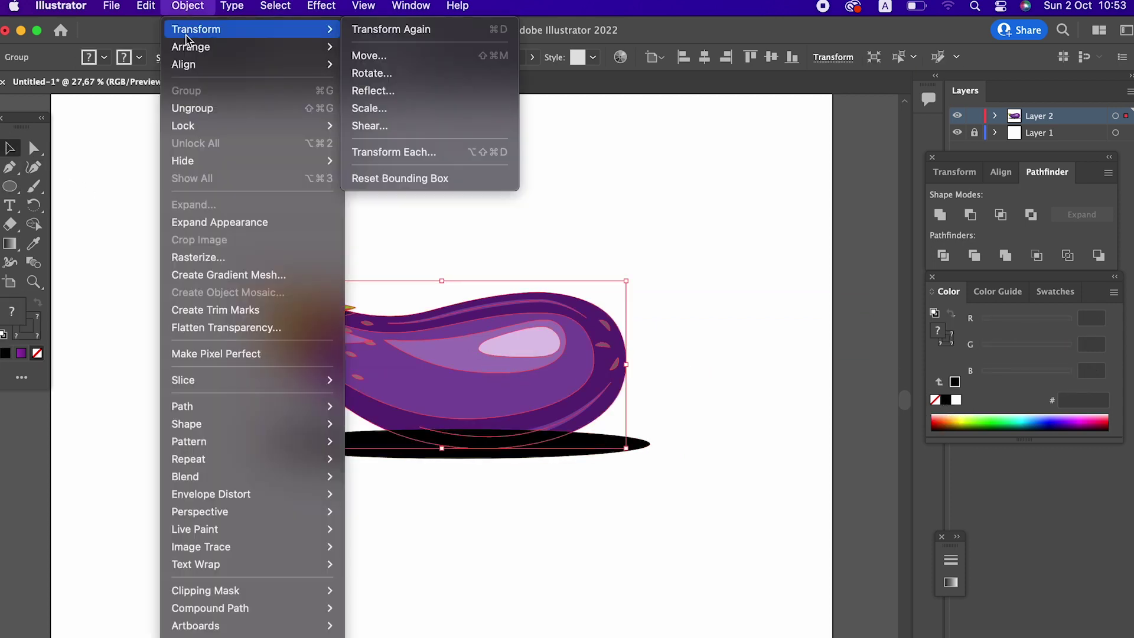
click(408, 43)
click(620, 552)
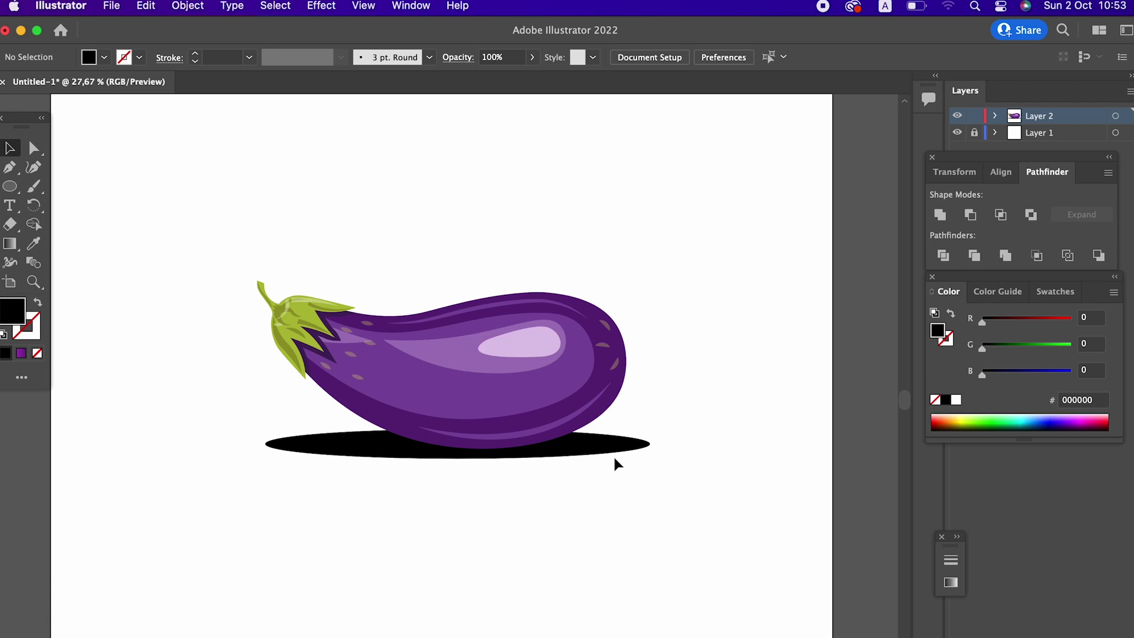
- Lower the shadow oval's opacity to 27%
click(617, 452)
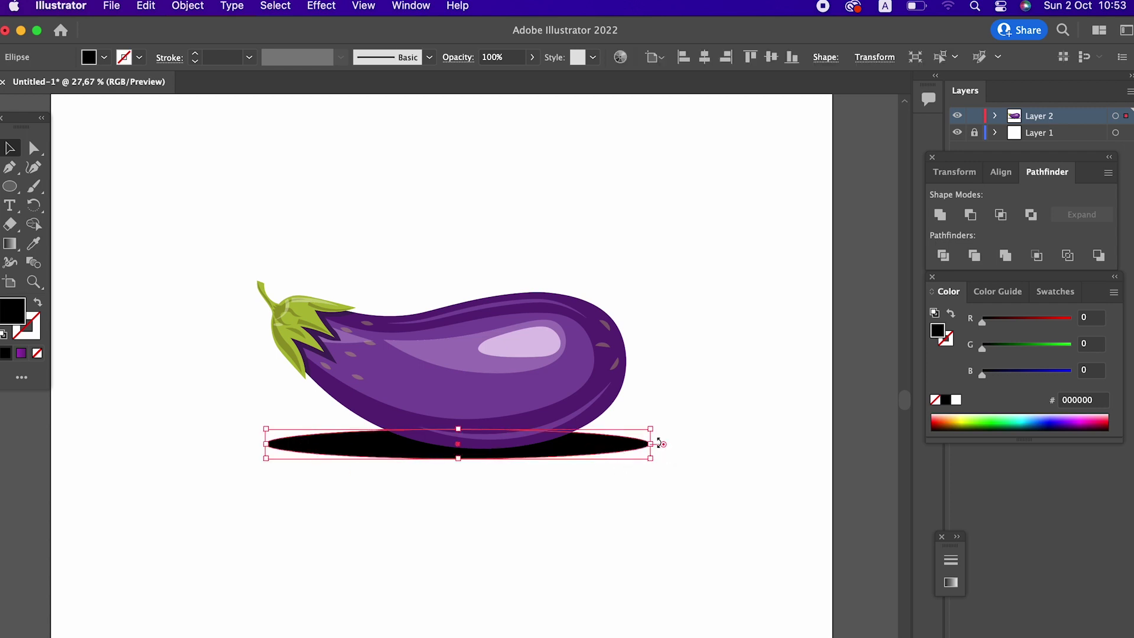
click(533, 57)
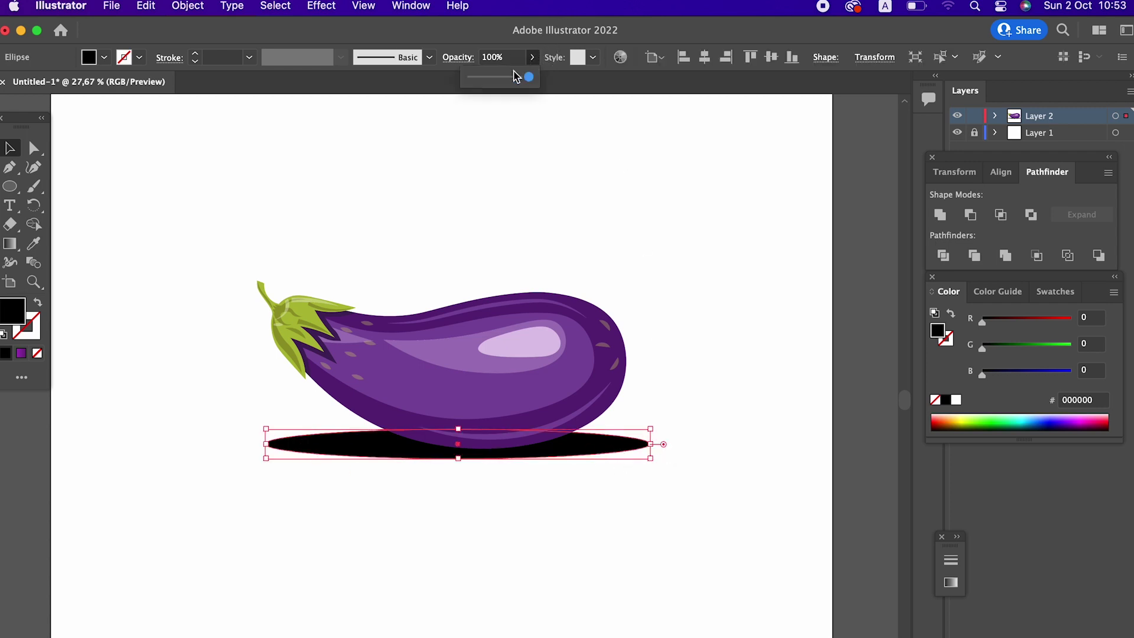
click(486, 87)
click(531, 57)
click(487, 78)
click(658, 285)
key(z)
mouse_move(696, 384)
mouse_down()
mouse_move(691, 281)
mouse_move(723, 268)
mouse_up()
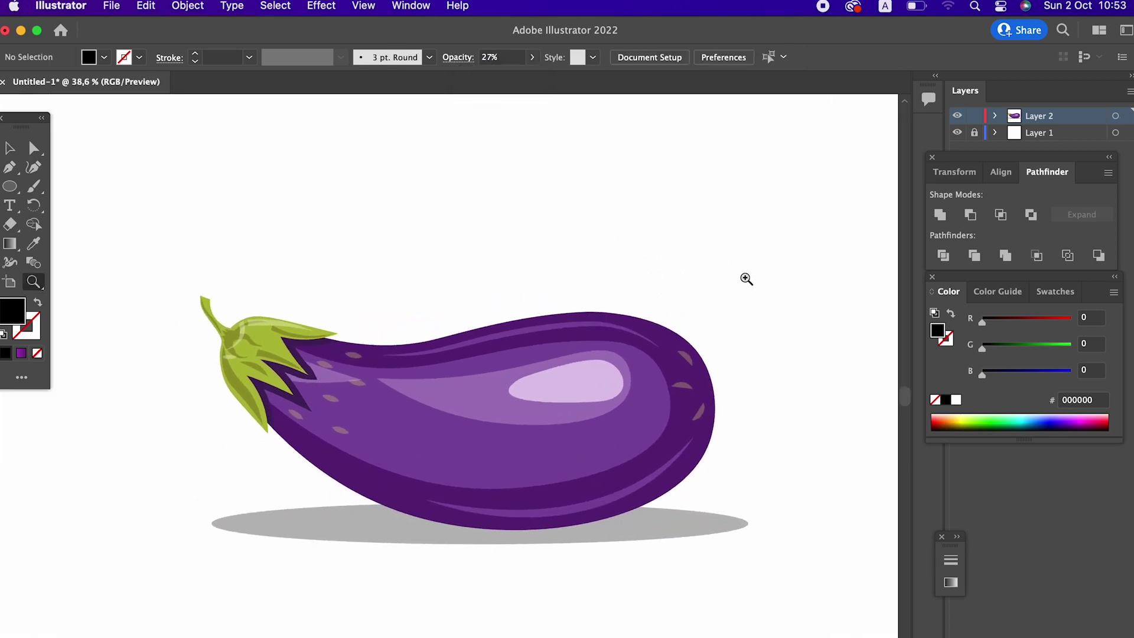